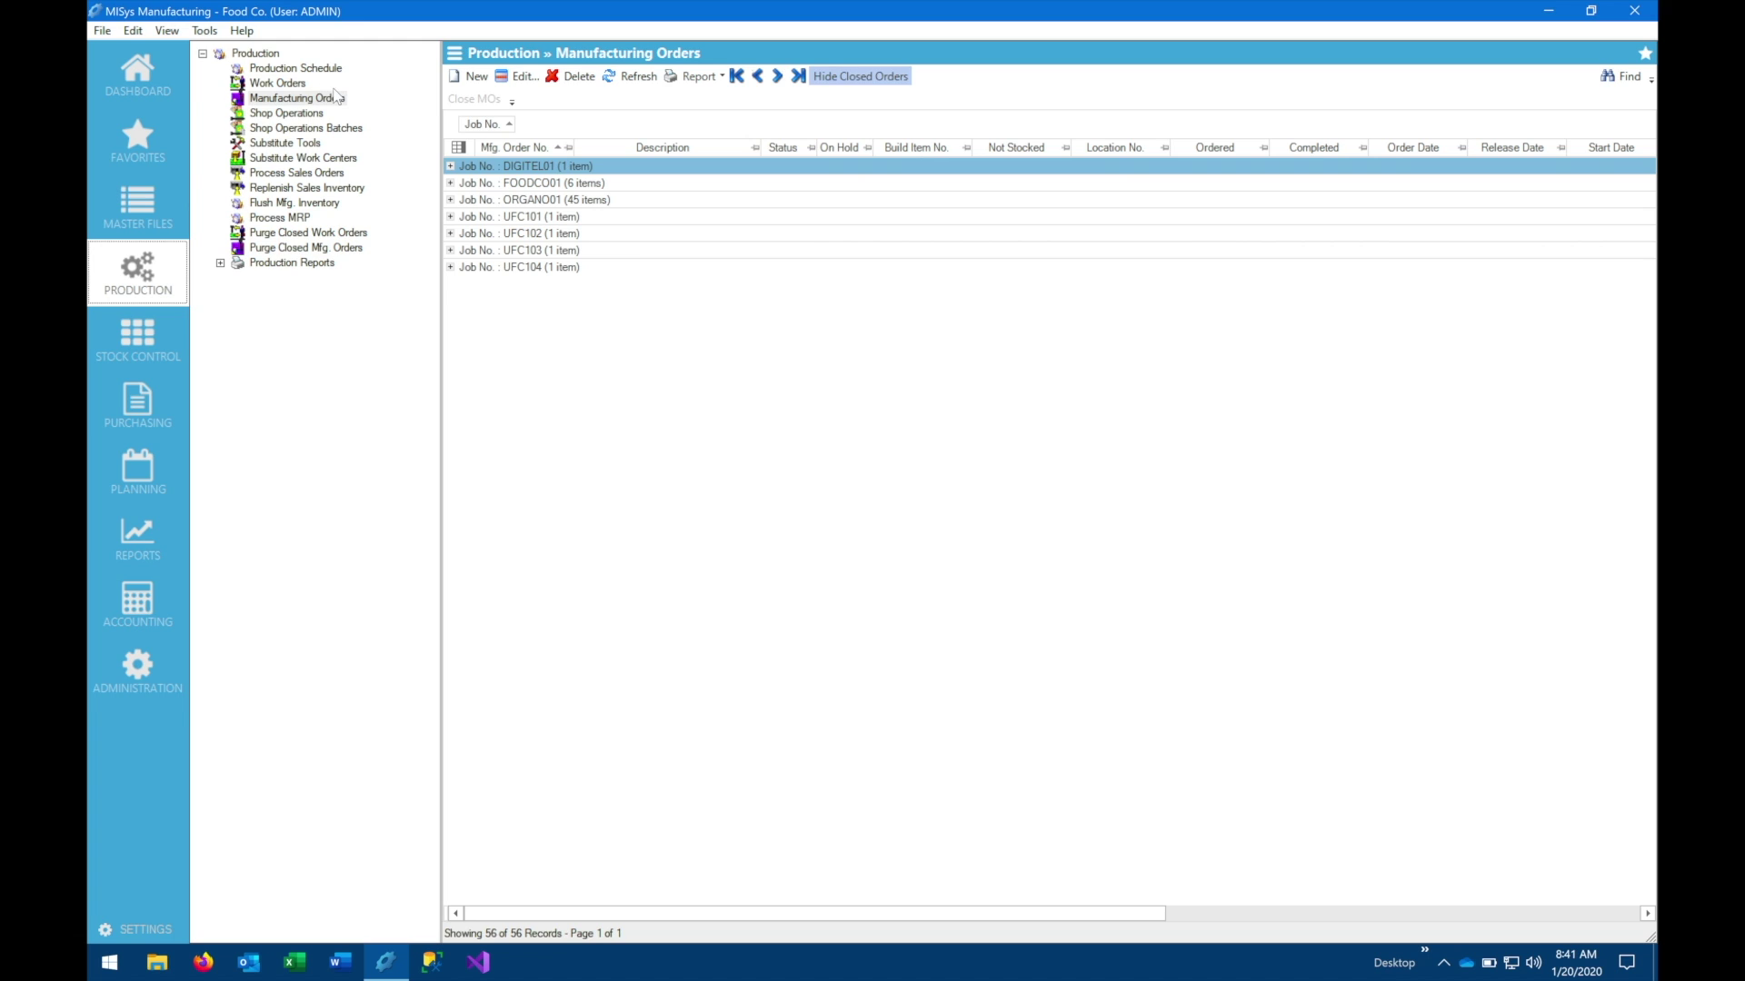
# Create a new manufacturing order and enter "test mo" as its description
pyautogui.click(329, 102)
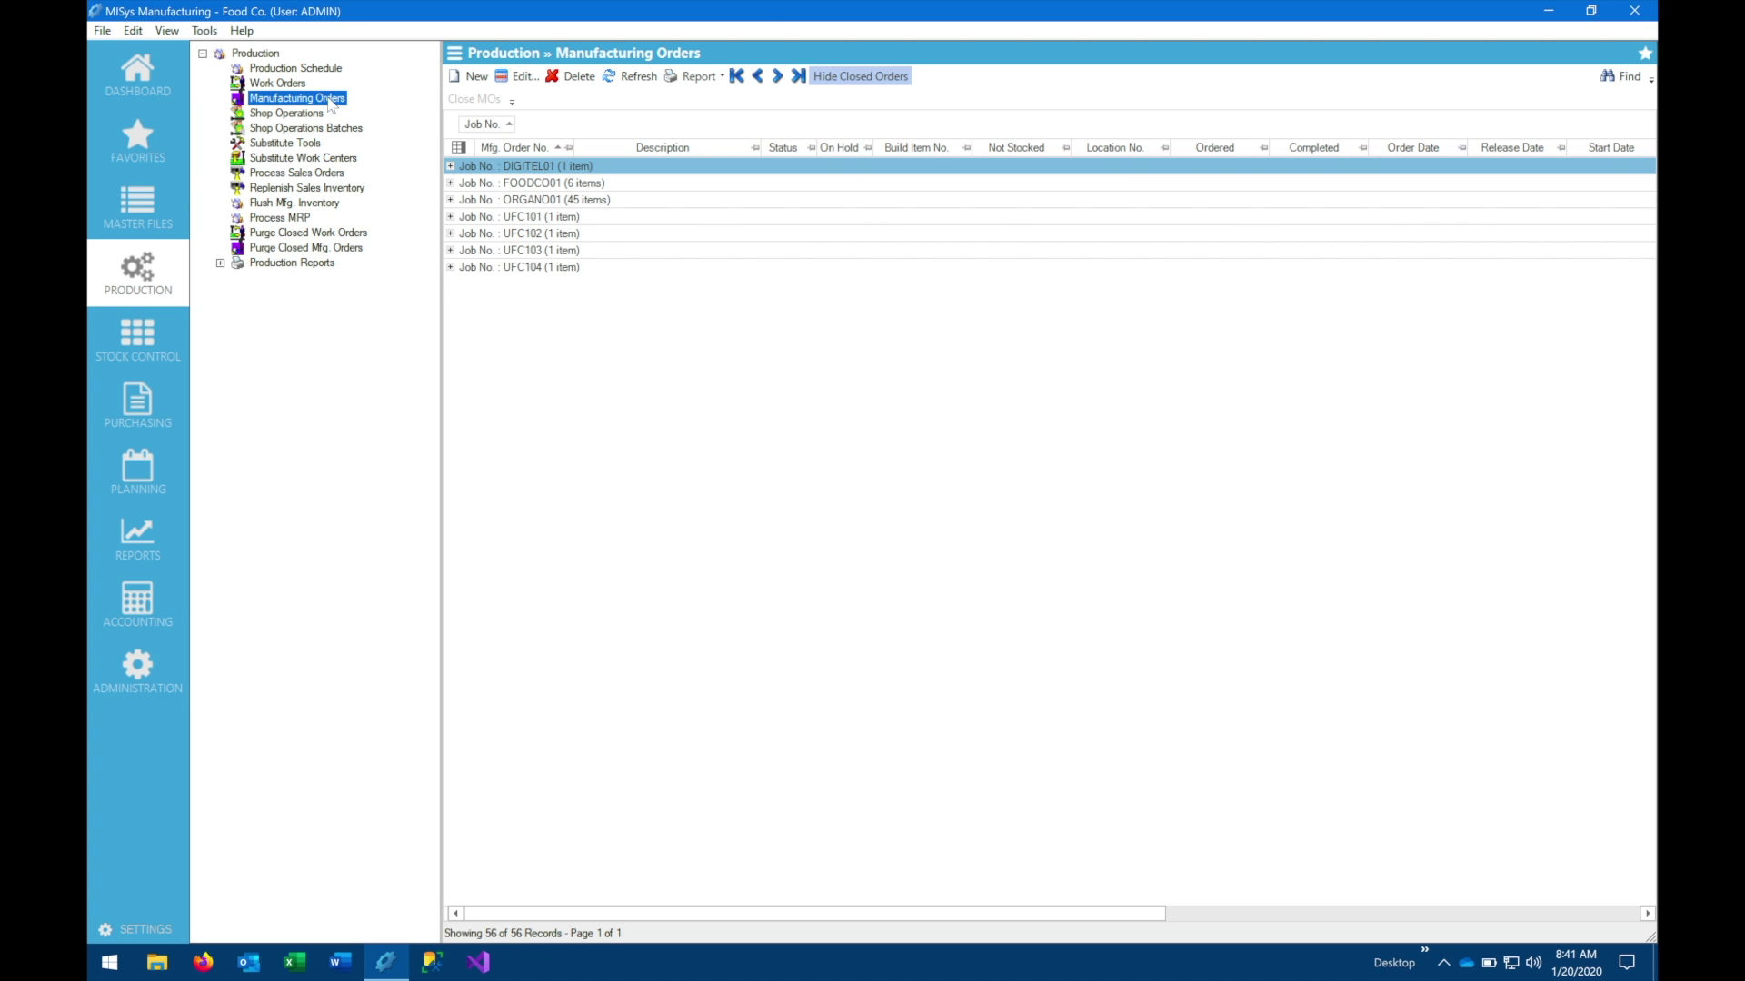
pyautogui.click(471, 76)
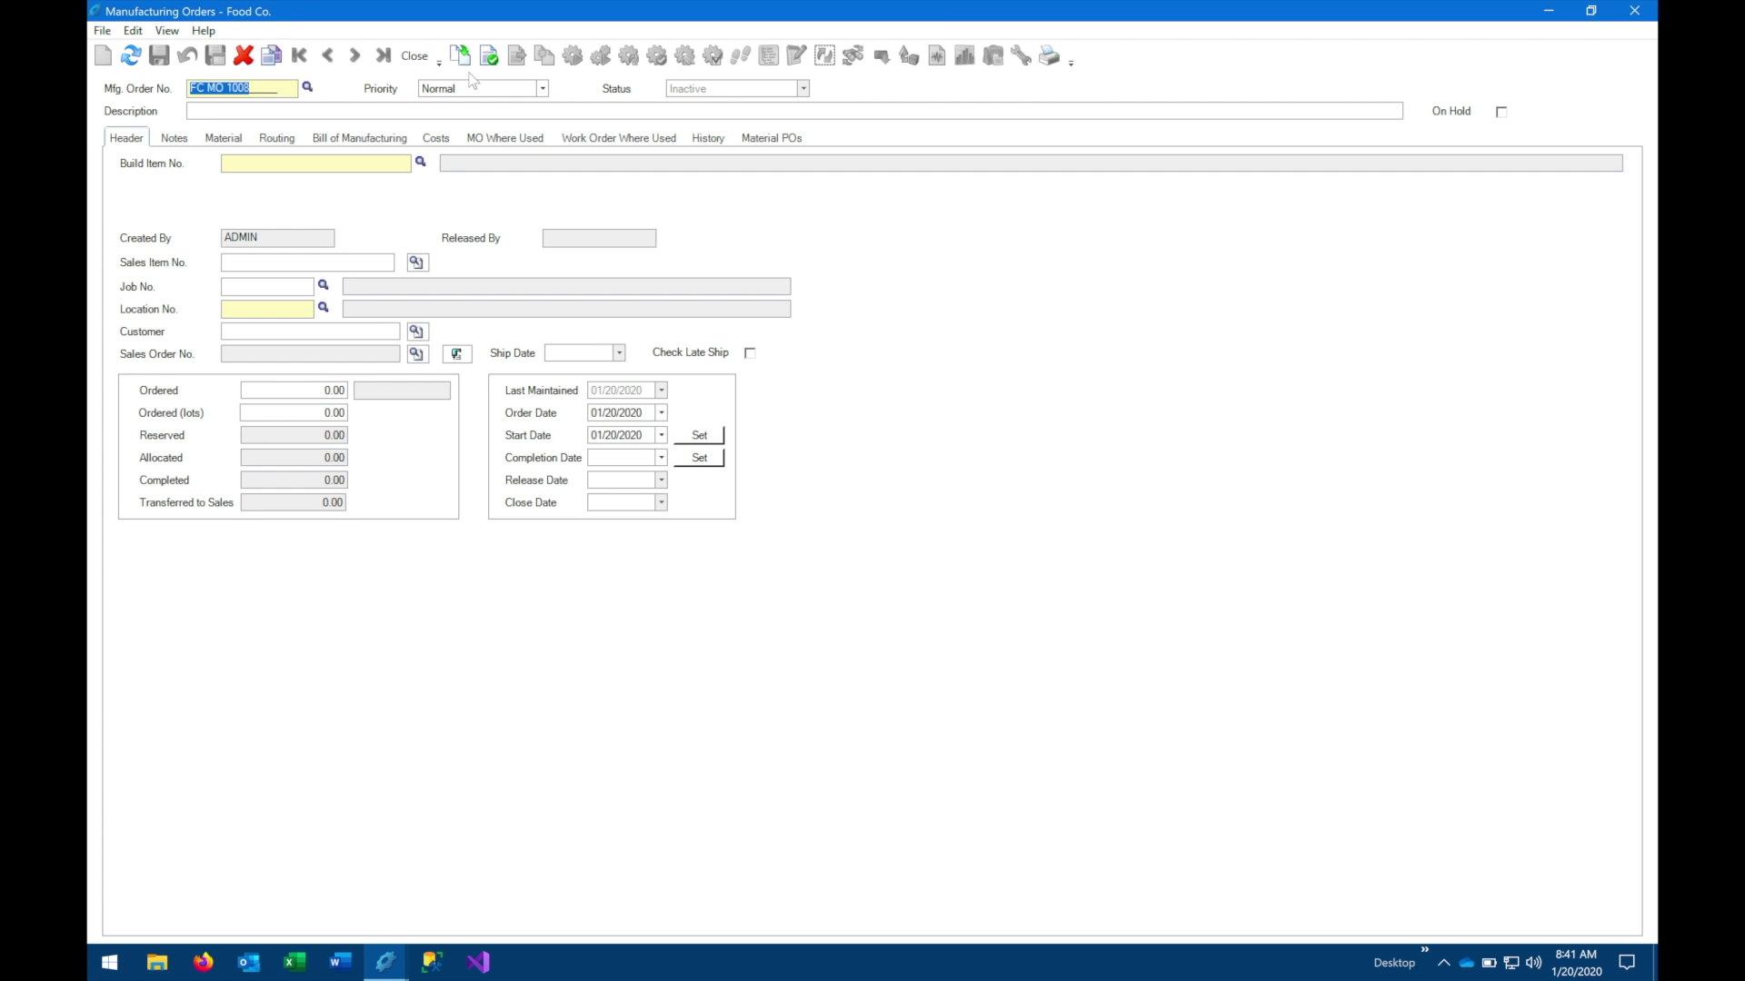
pyautogui.press('Right')
pyautogui.click(400, 115)
pyautogui.write('test mo')
# Enter TEST01 as the order's build item and accept building it as a non-stocked item
pyautogui.click(368, 166)
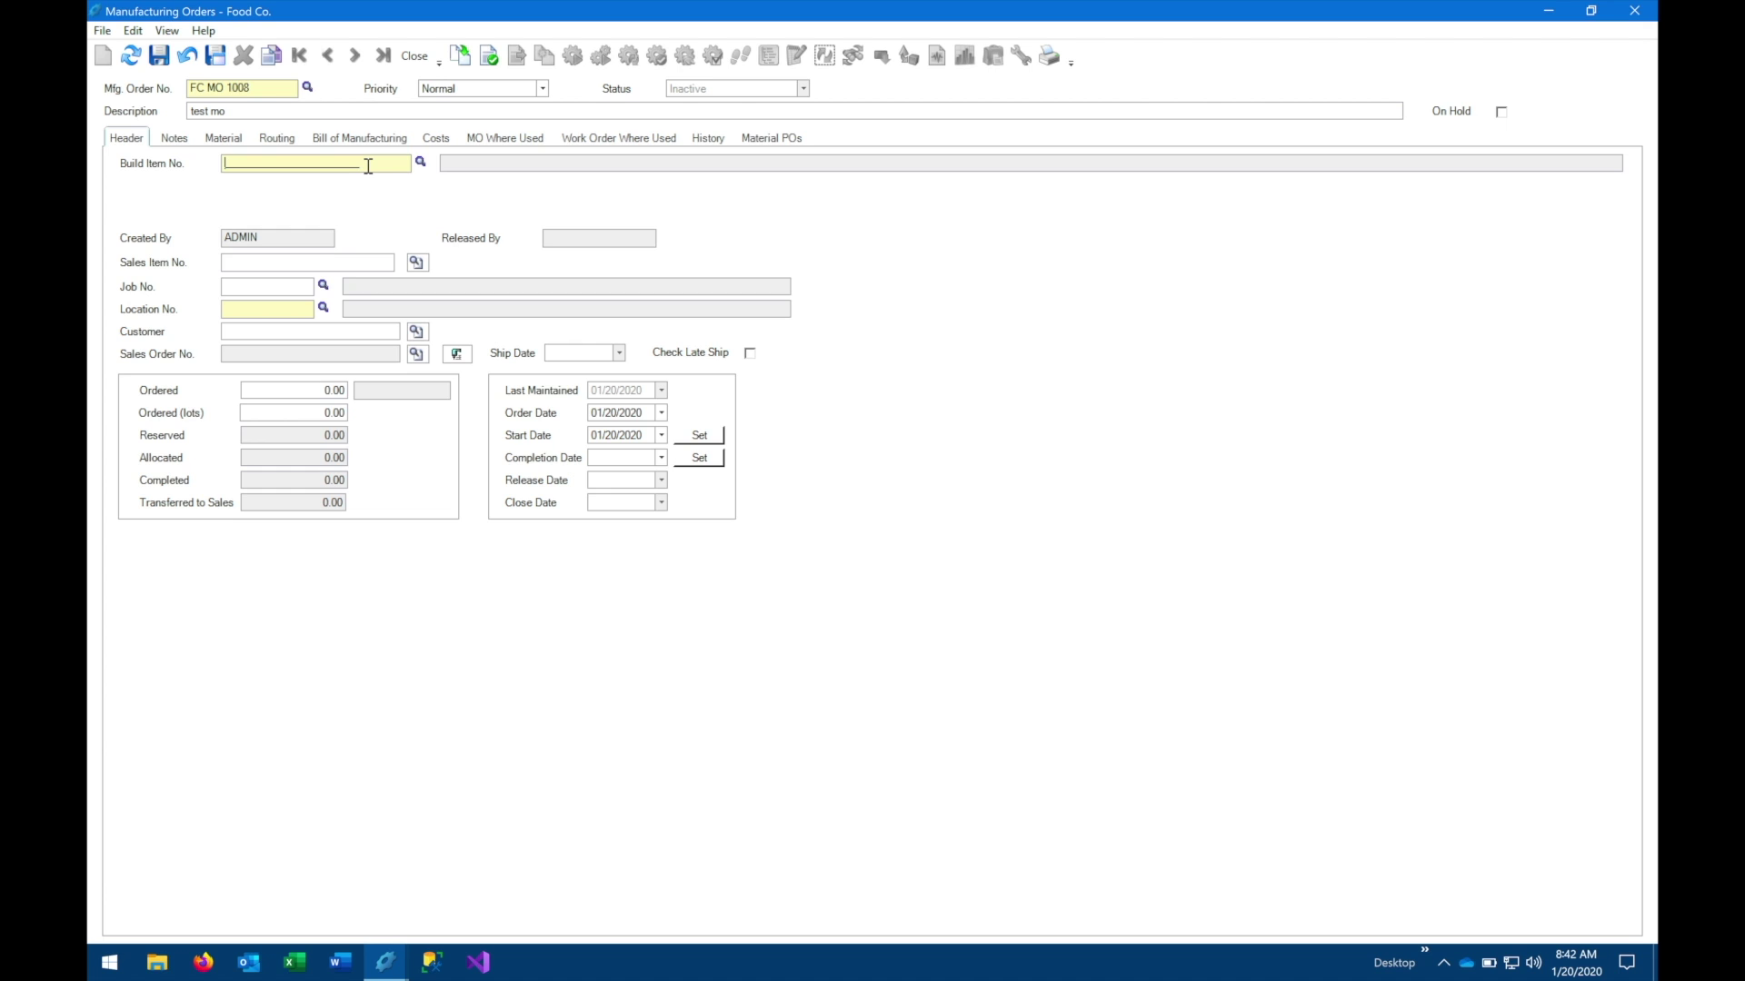
pyautogui.write('TEST01')
pyautogui.press('Tab')
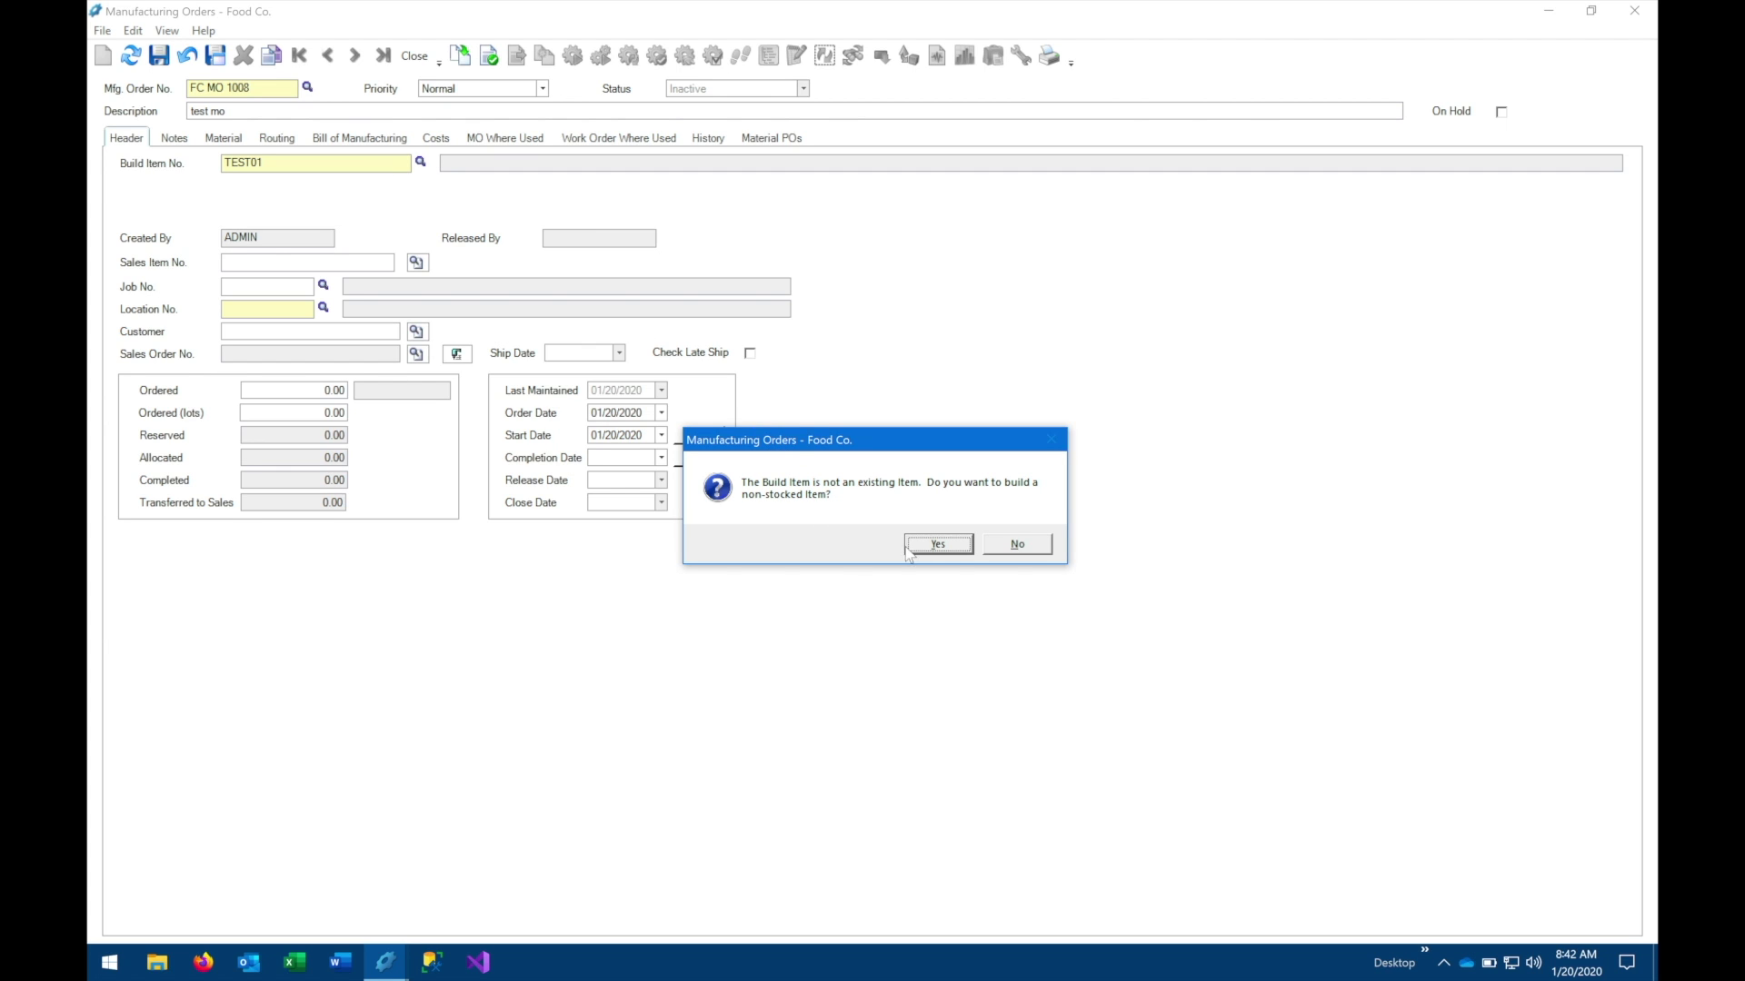
pyautogui.click(959, 550)
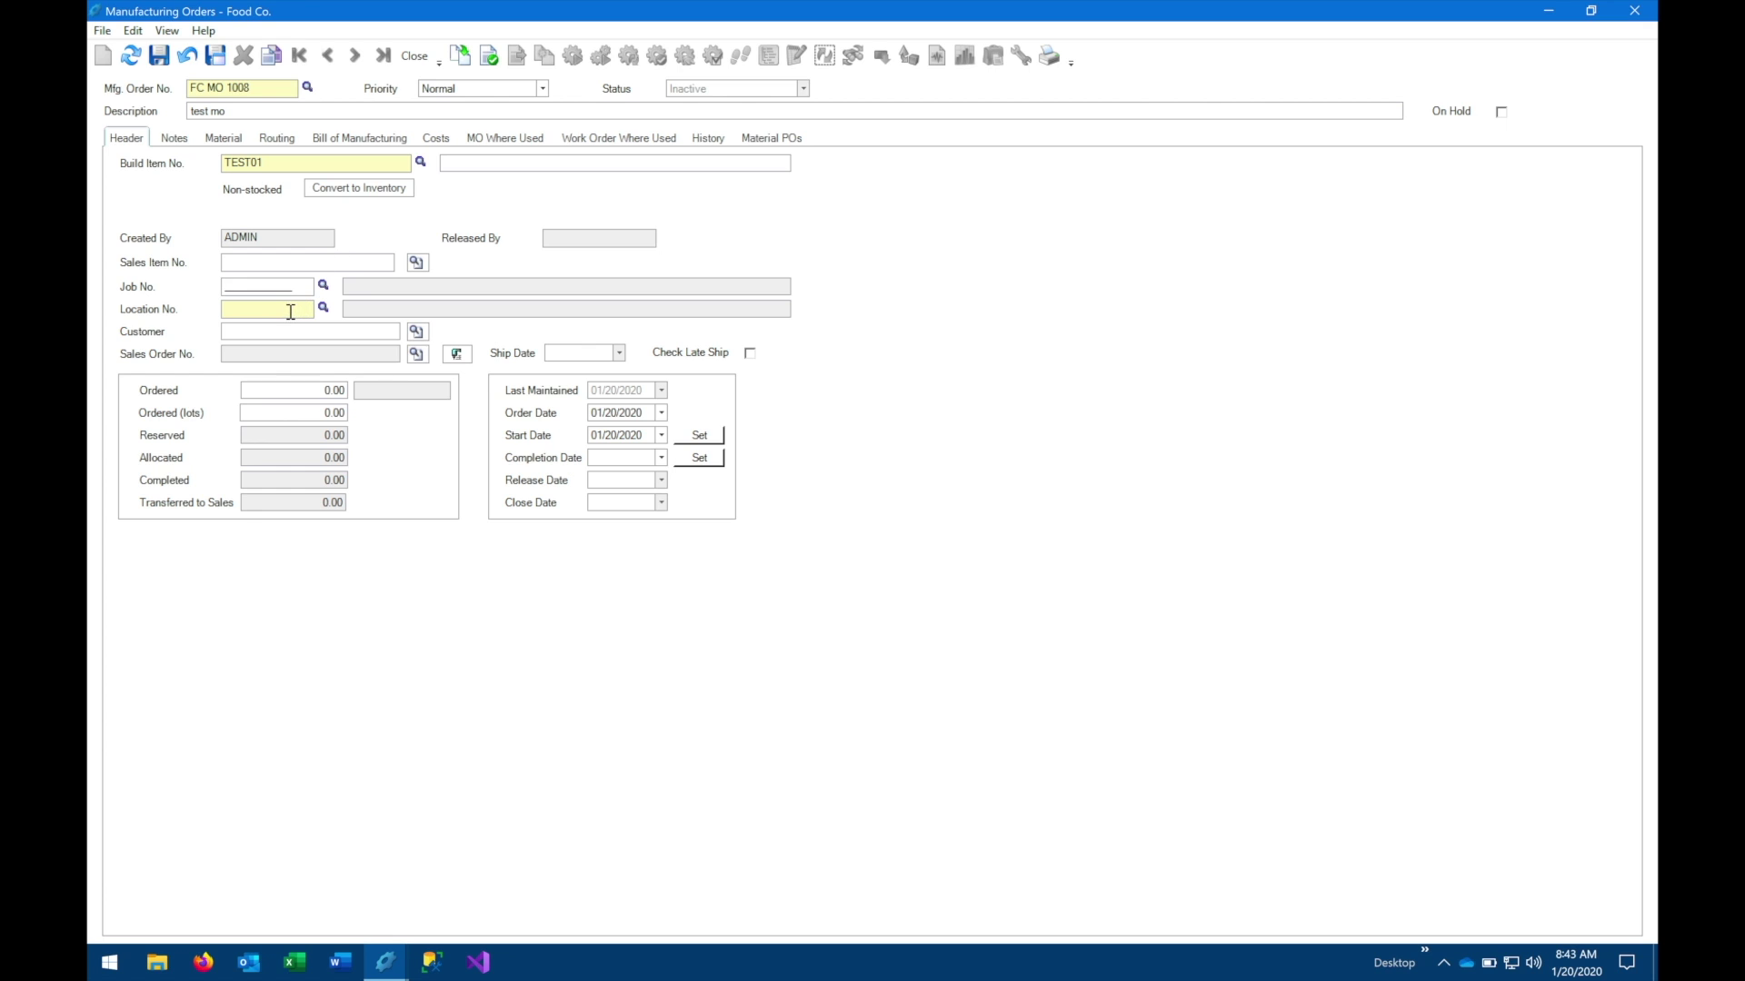
# Assign location WH 01 to the TEST01 order and set its ordered quantity to 10
pyautogui.click(324, 310)
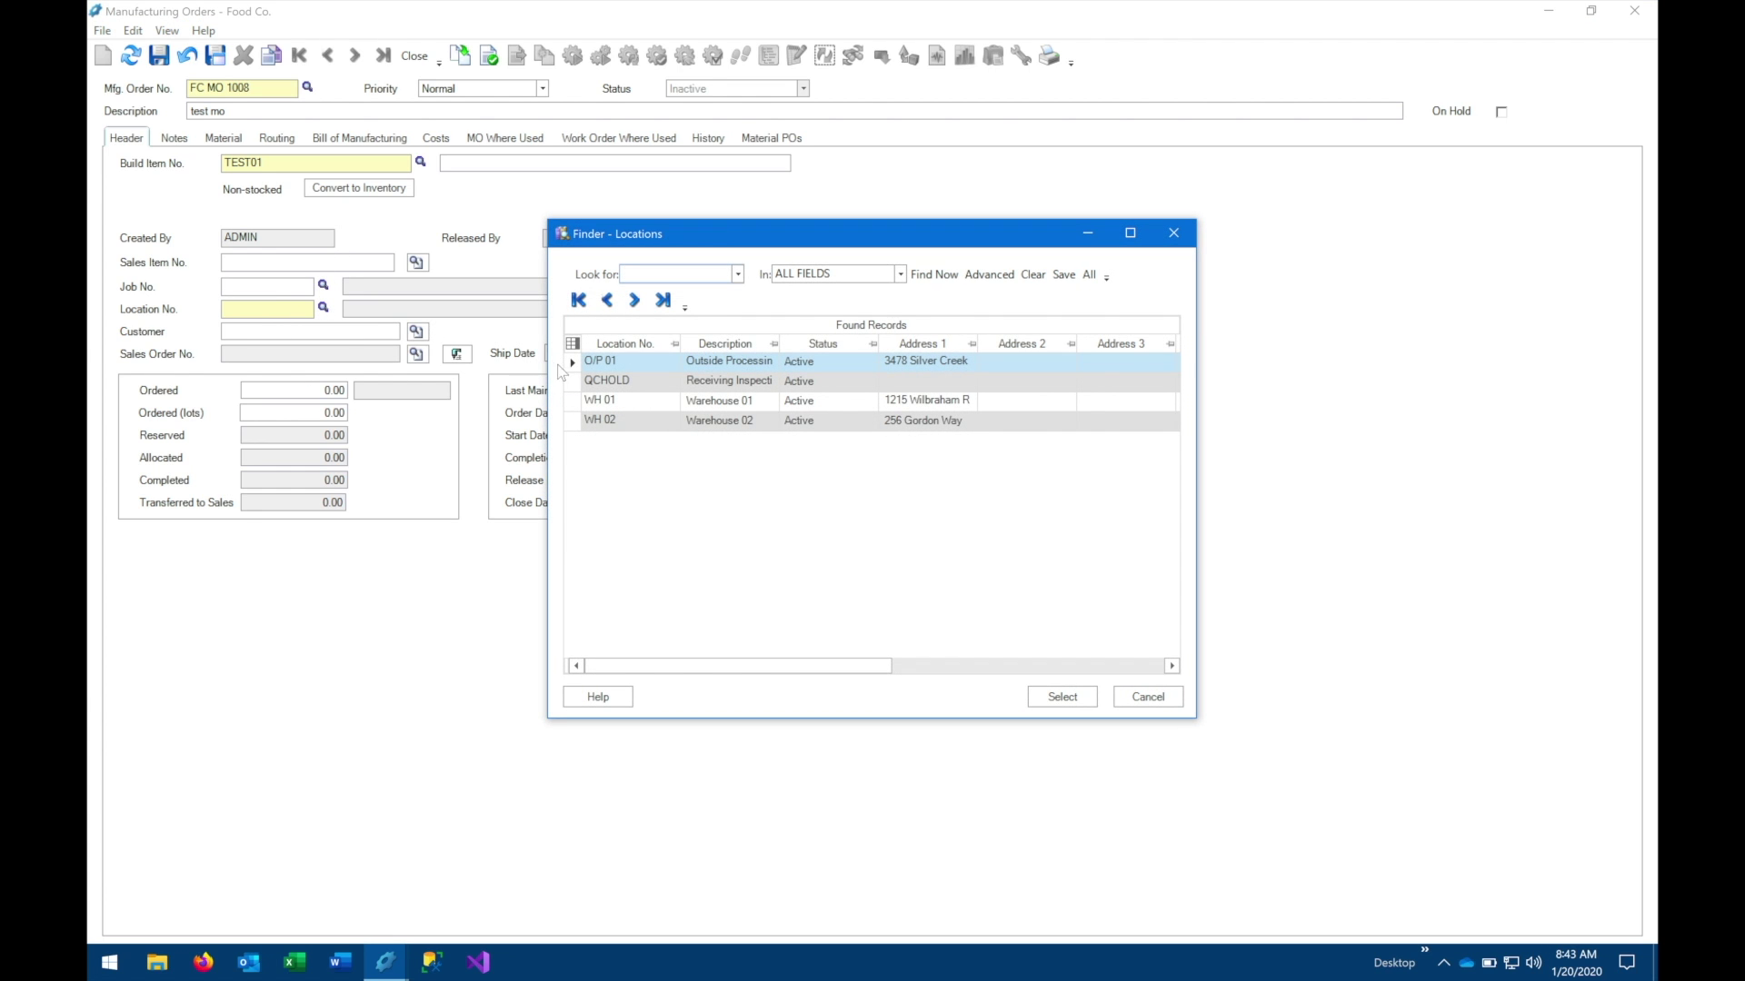
pyautogui.click(574, 405)
pyautogui.doubleClick(575, 406)
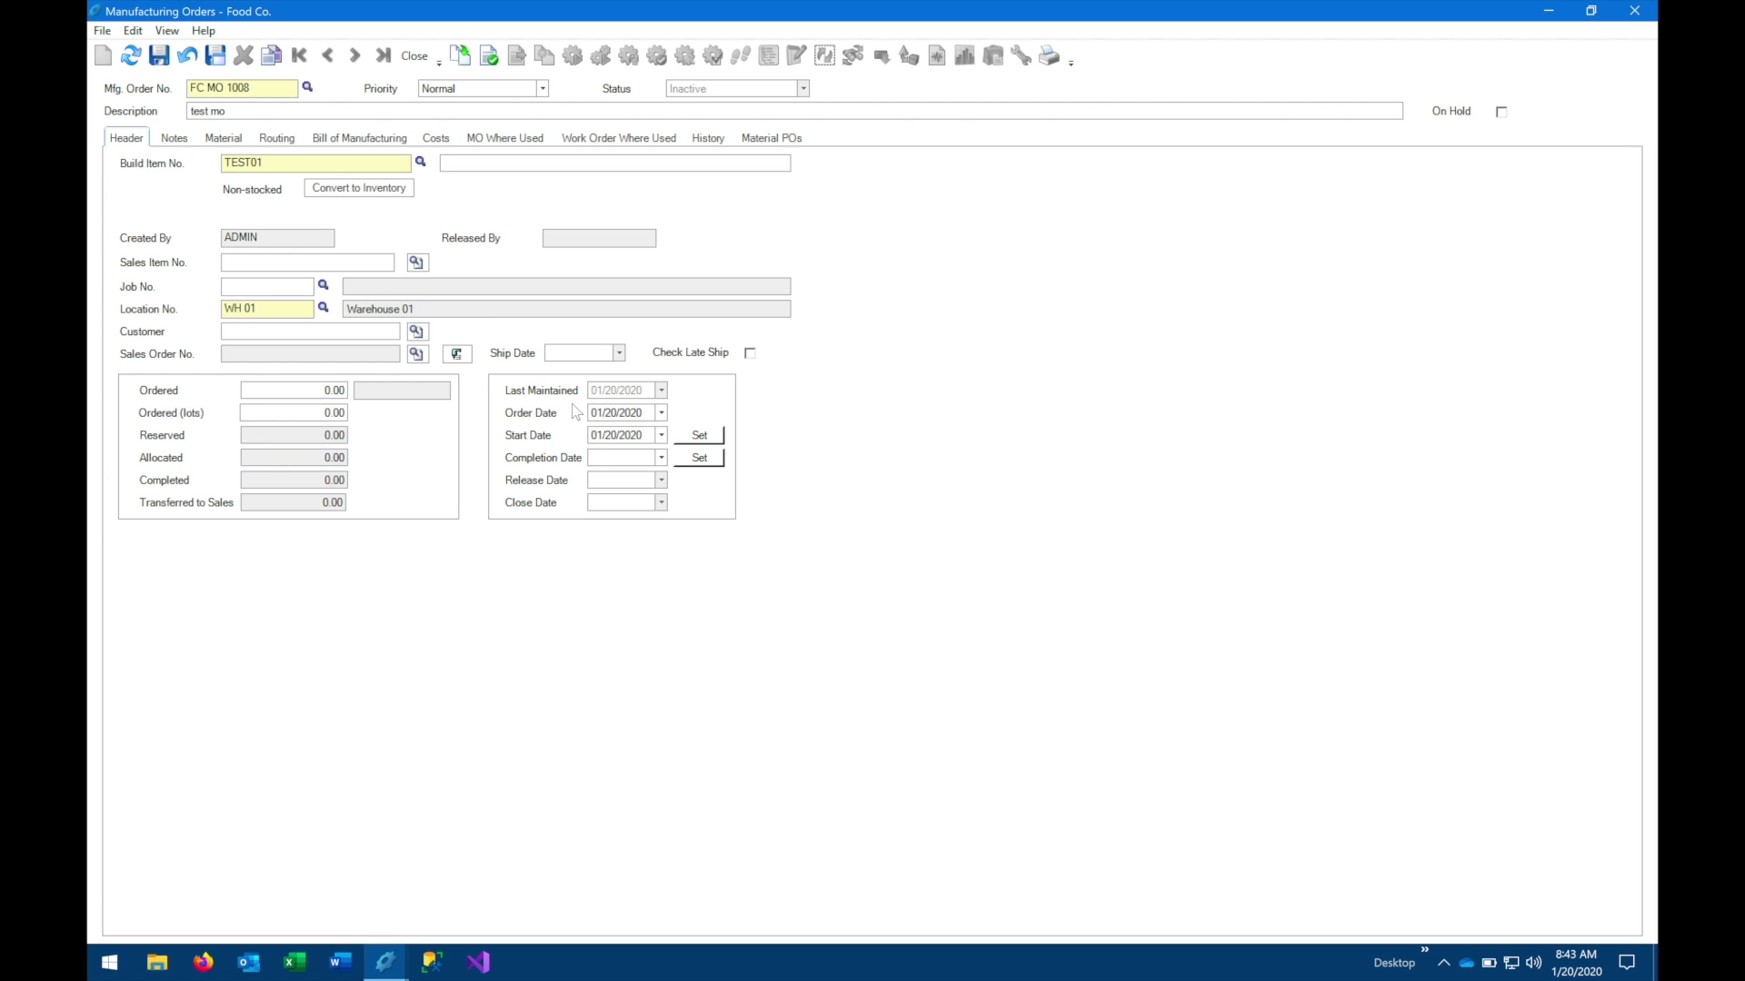
pyautogui.click(309, 393)
pyautogui.write('10.')
pyautogui.press('Tab')
# Choose a completion date for the TEST01 order and have its start date calculated from it
pyautogui.click(661, 458)
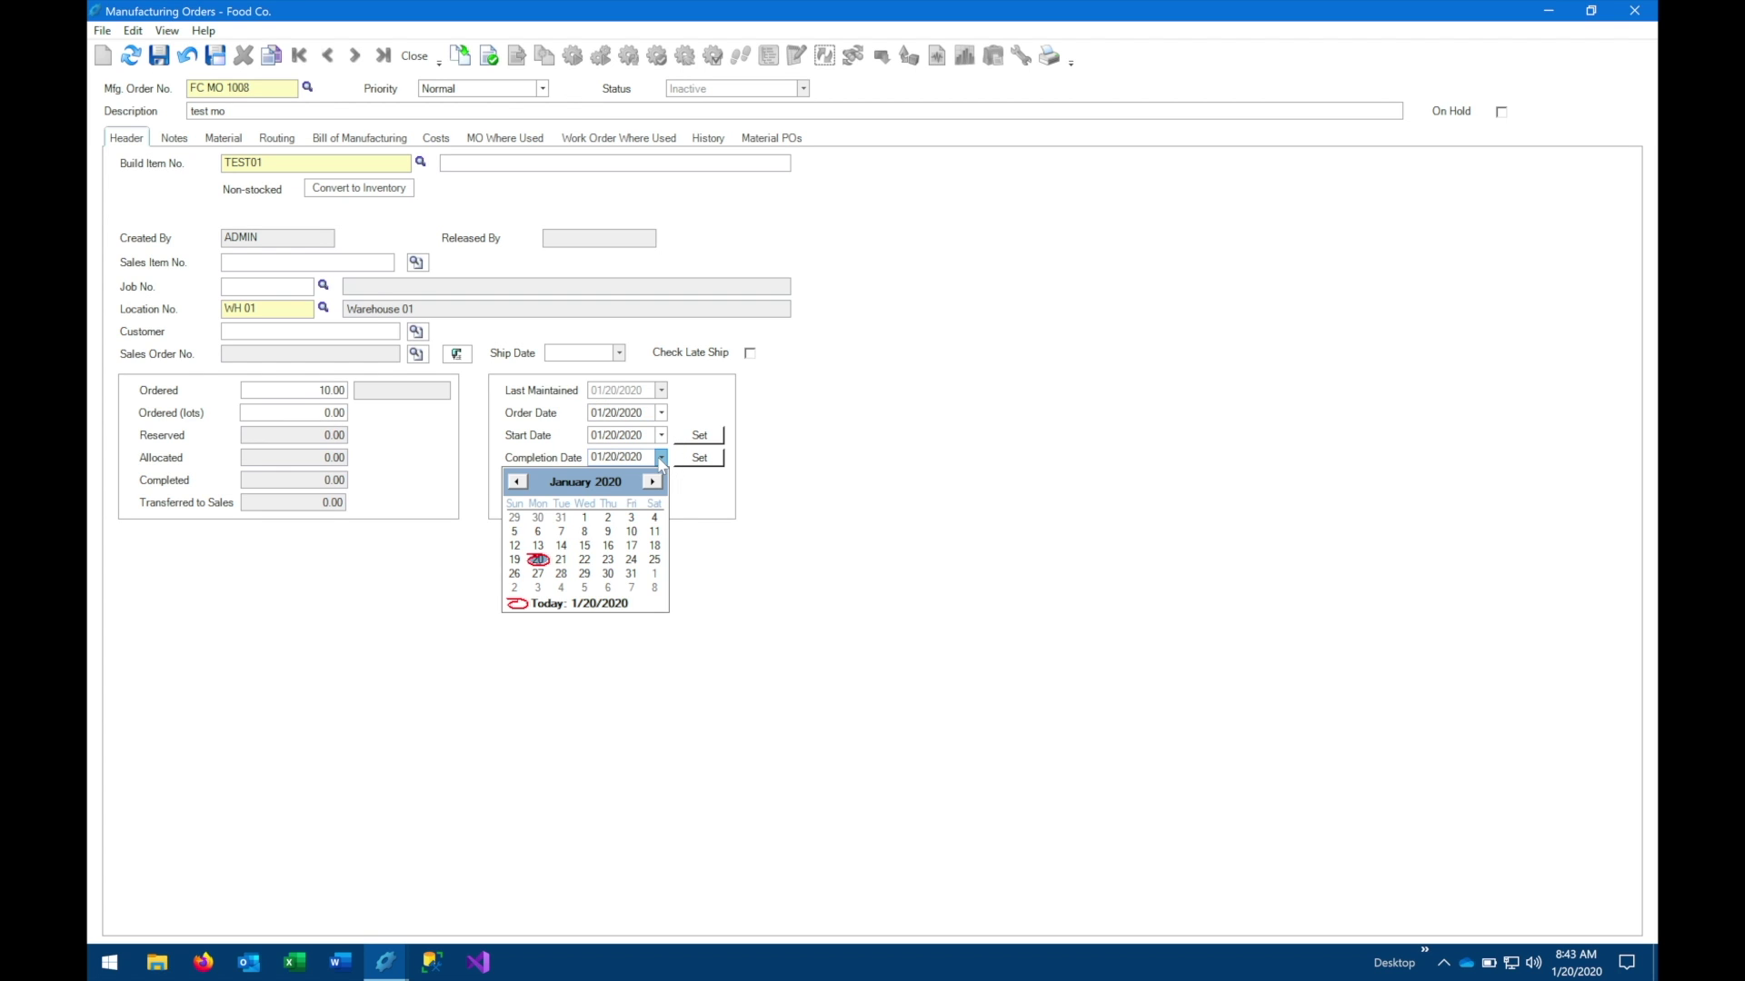
pyautogui.click(538, 581)
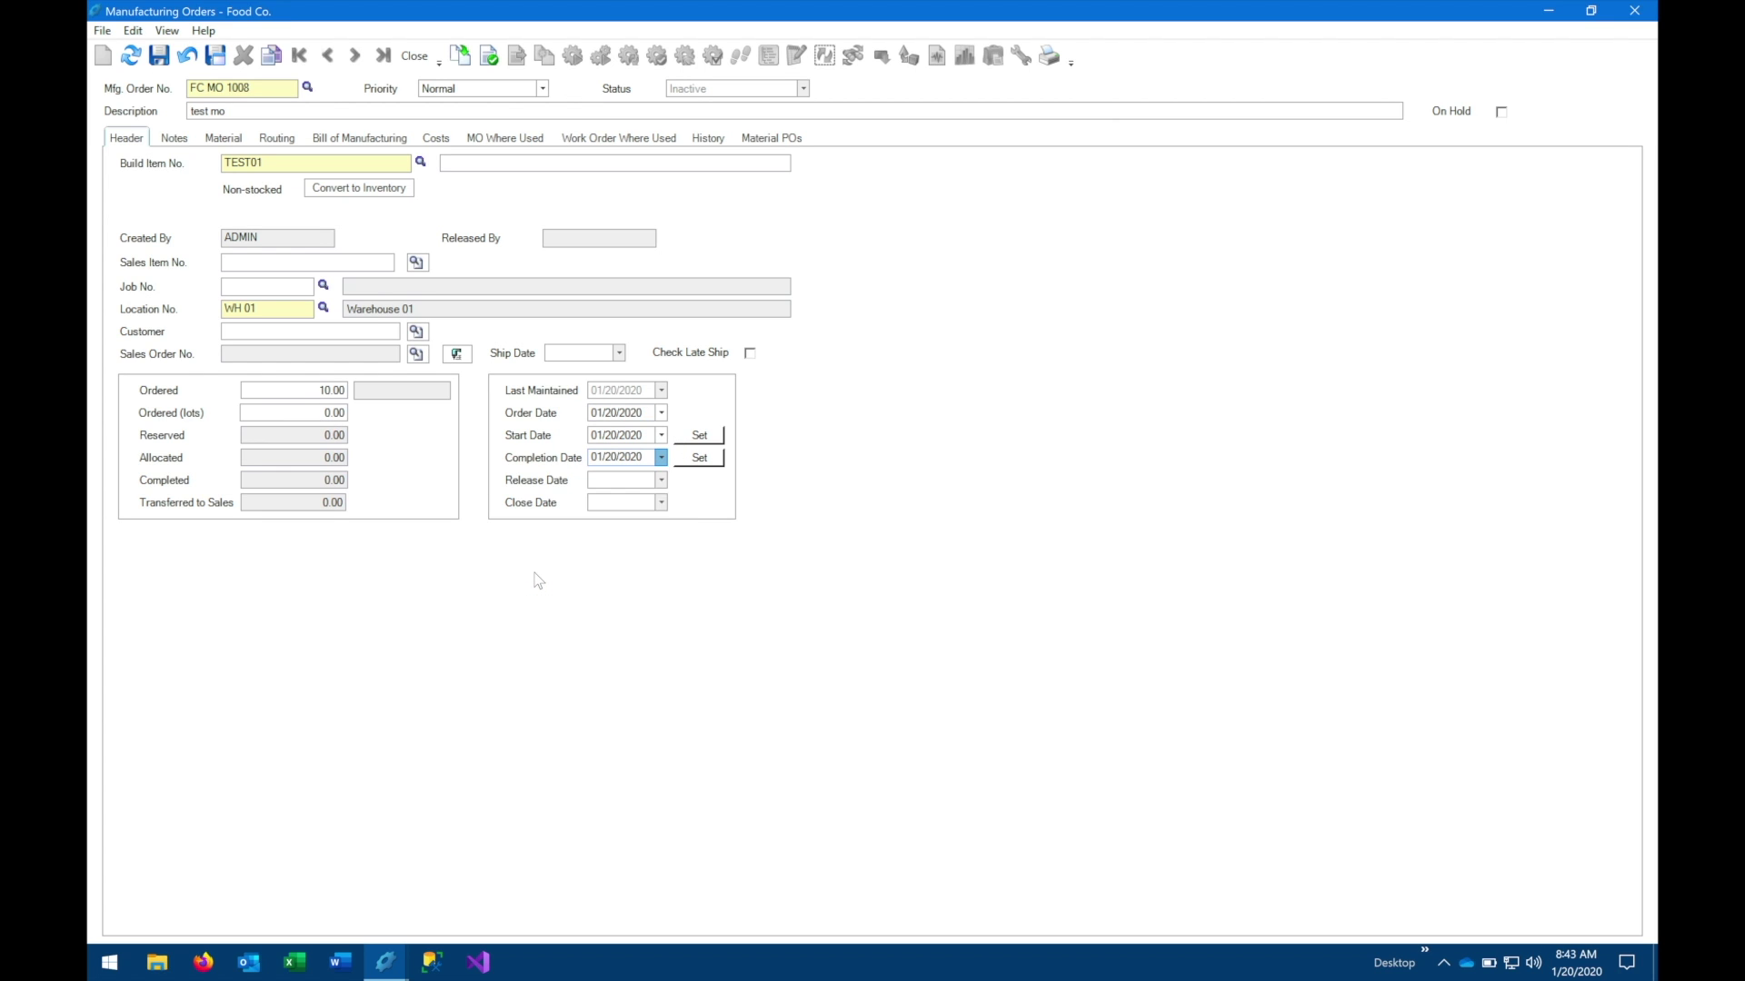
pyautogui.click(708, 437)
# Add a blank first material line to the TEST01 order and begin editing its required quantity
pyautogui.click(223, 139)
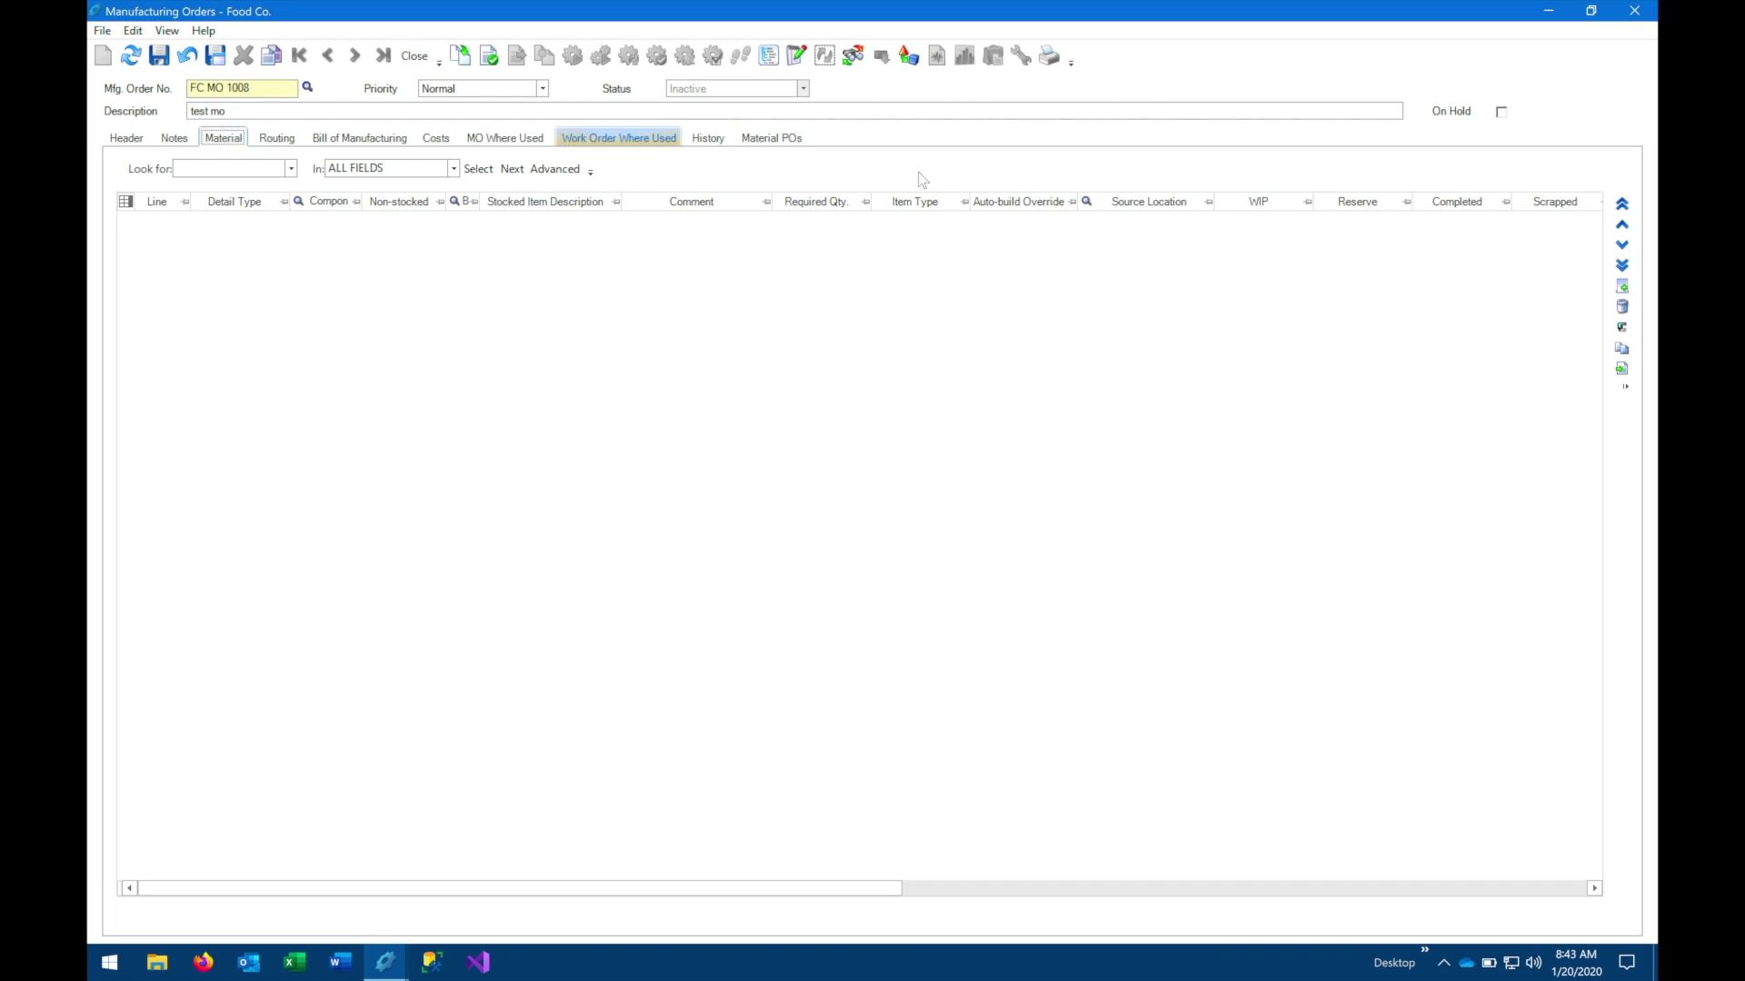
pyautogui.click(1622, 288)
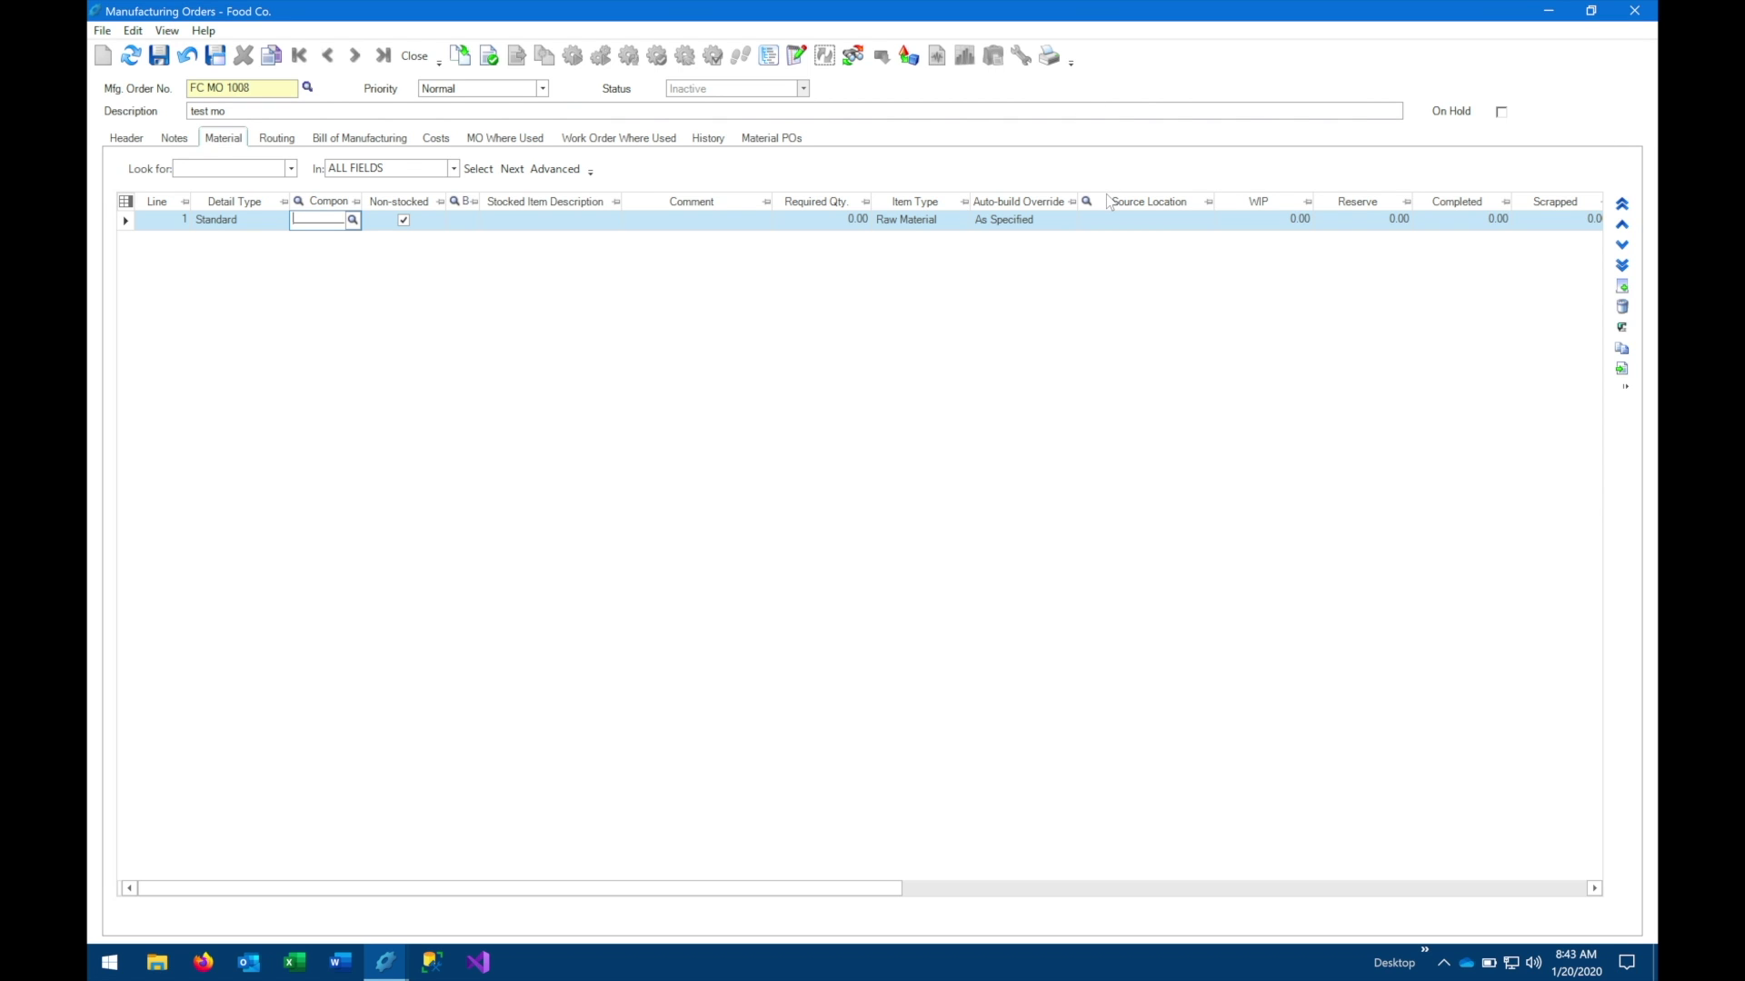
pyautogui.click(851, 218)
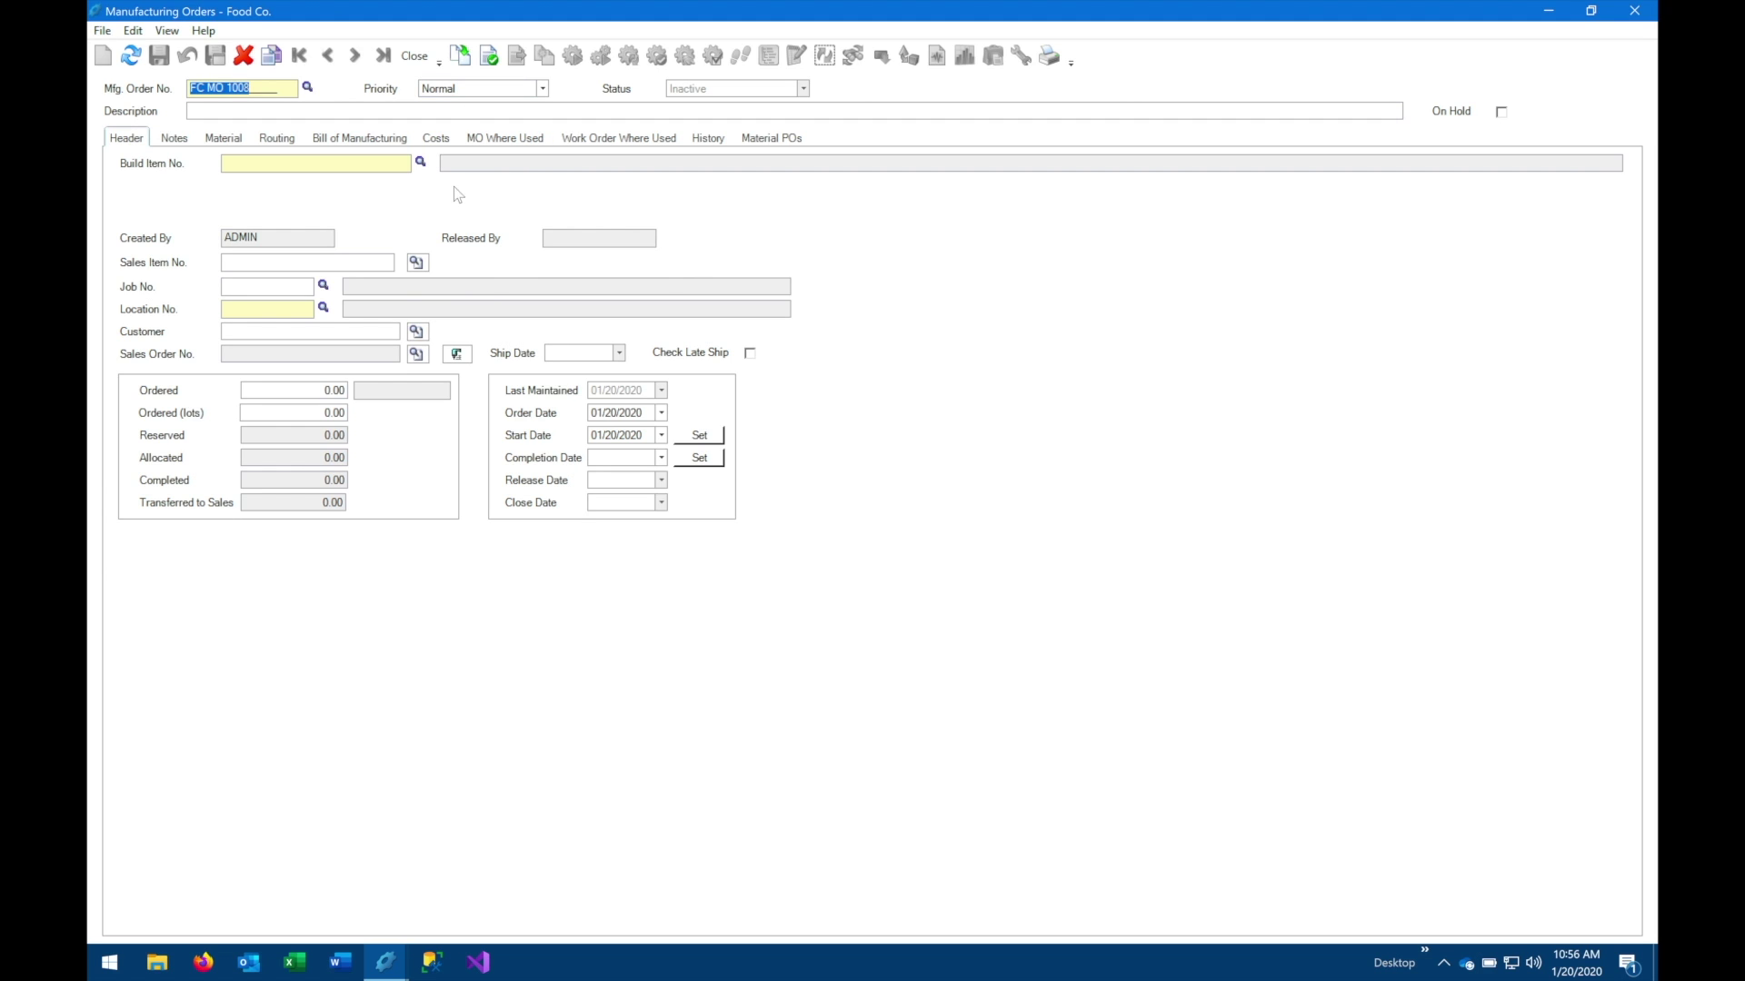
# On the blank manufacturing order, choose build item INT1001 (Mixture 01) and location WH 01
pyautogui.click(420, 164)
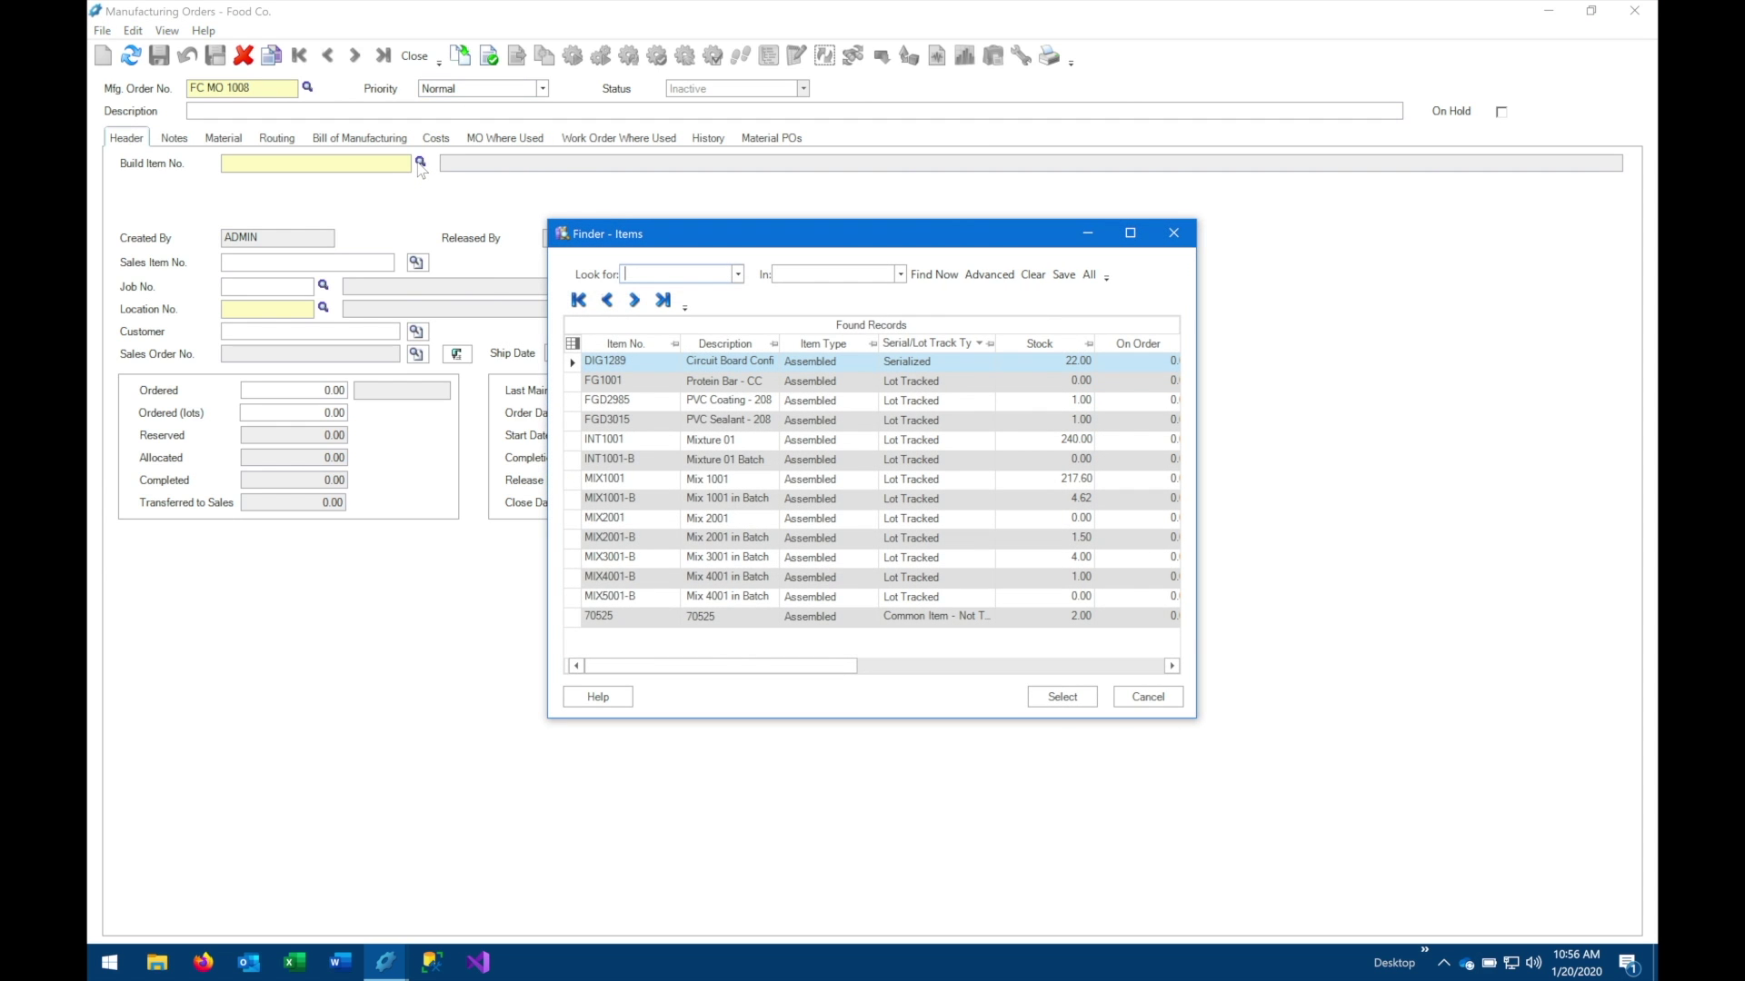
pyautogui.doubleClick(577, 445)
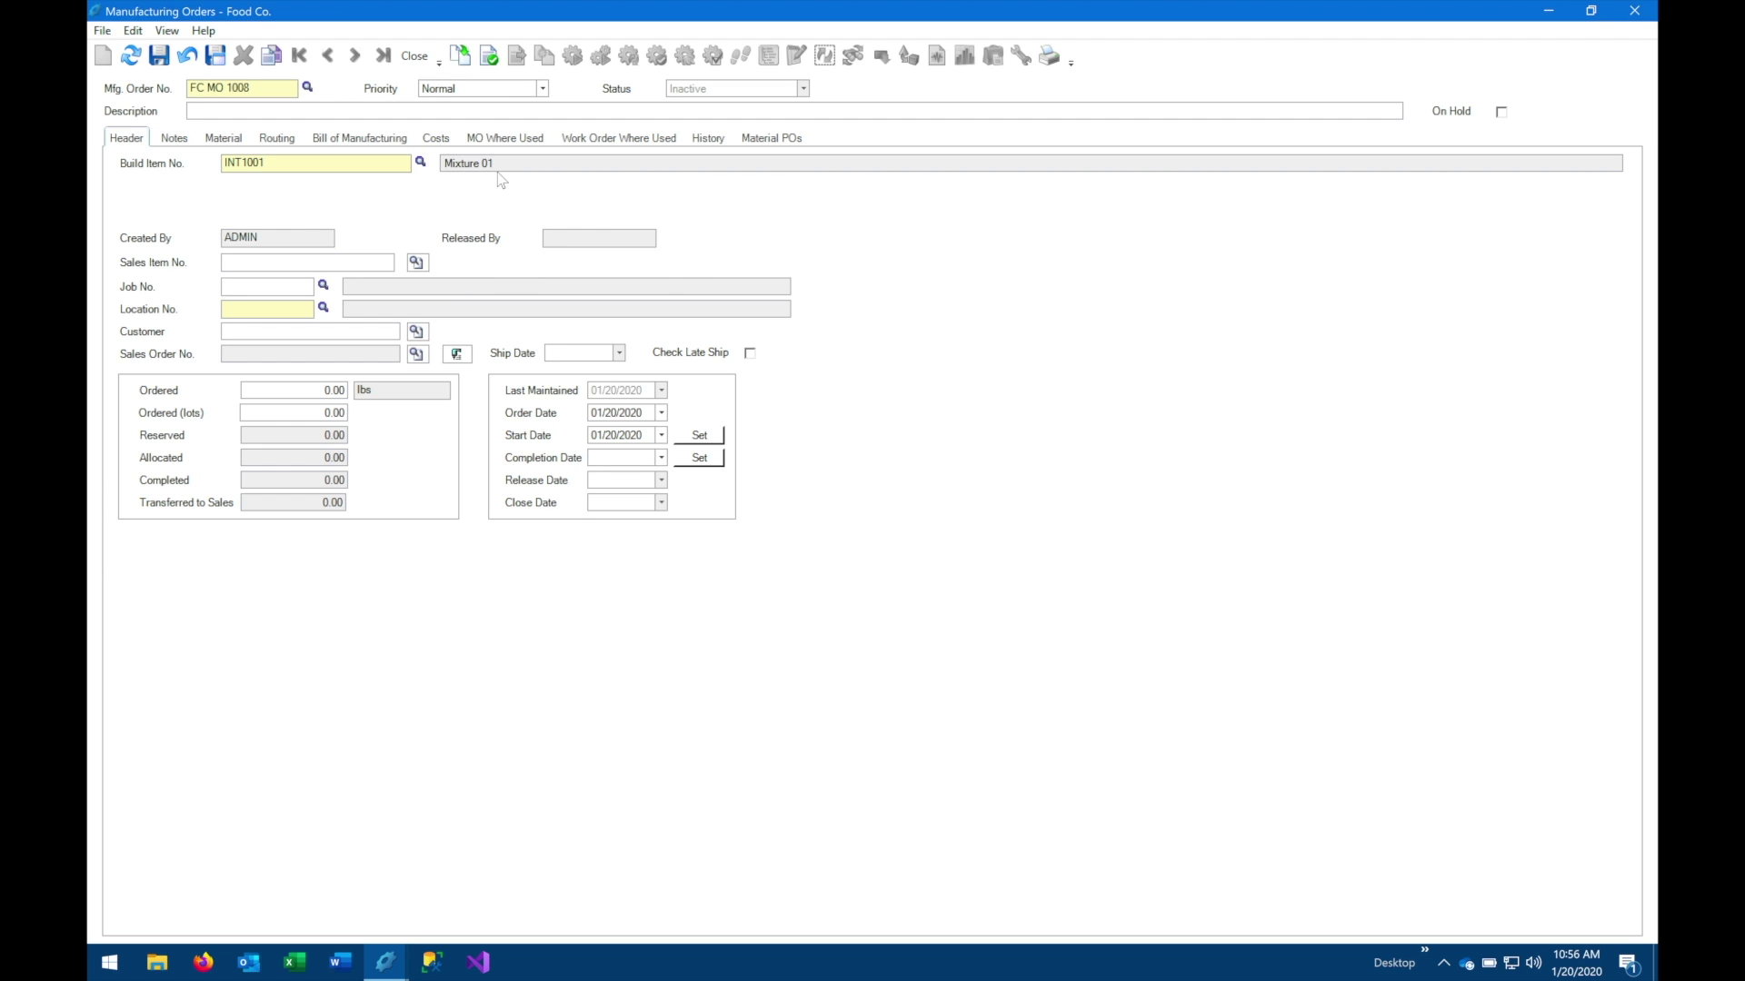
pyautogui.click(325, 309)
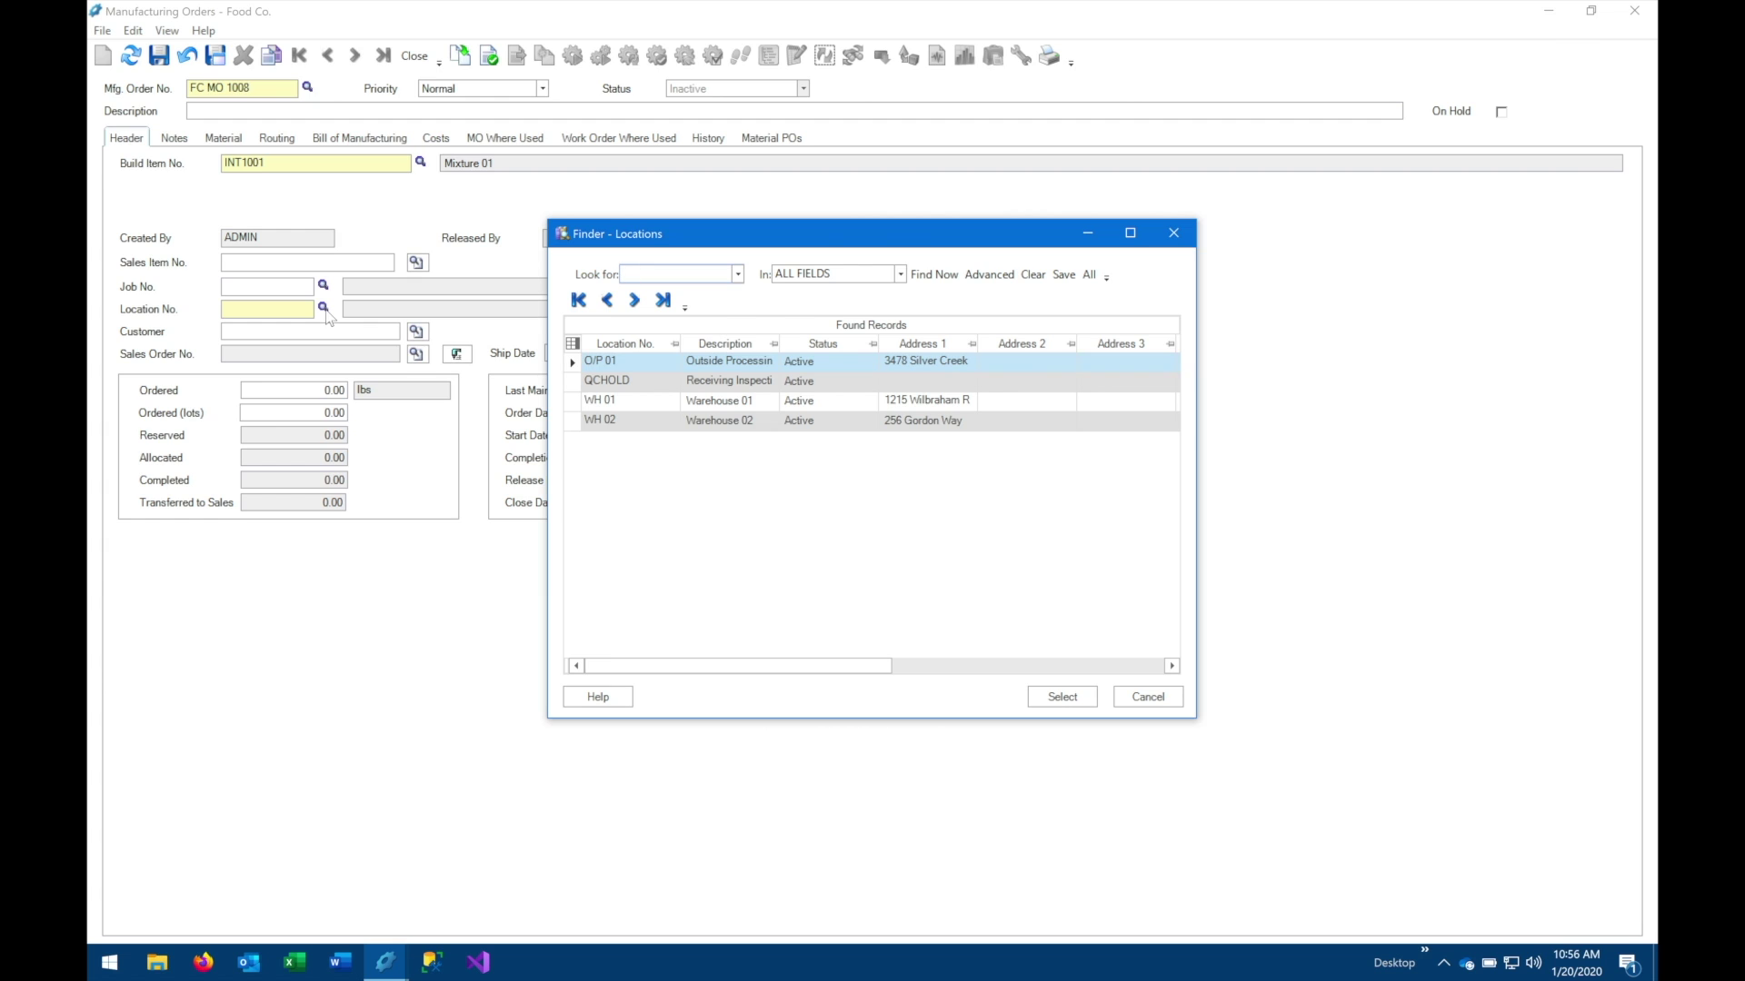
pyautogui.doubleClick(576, 401)
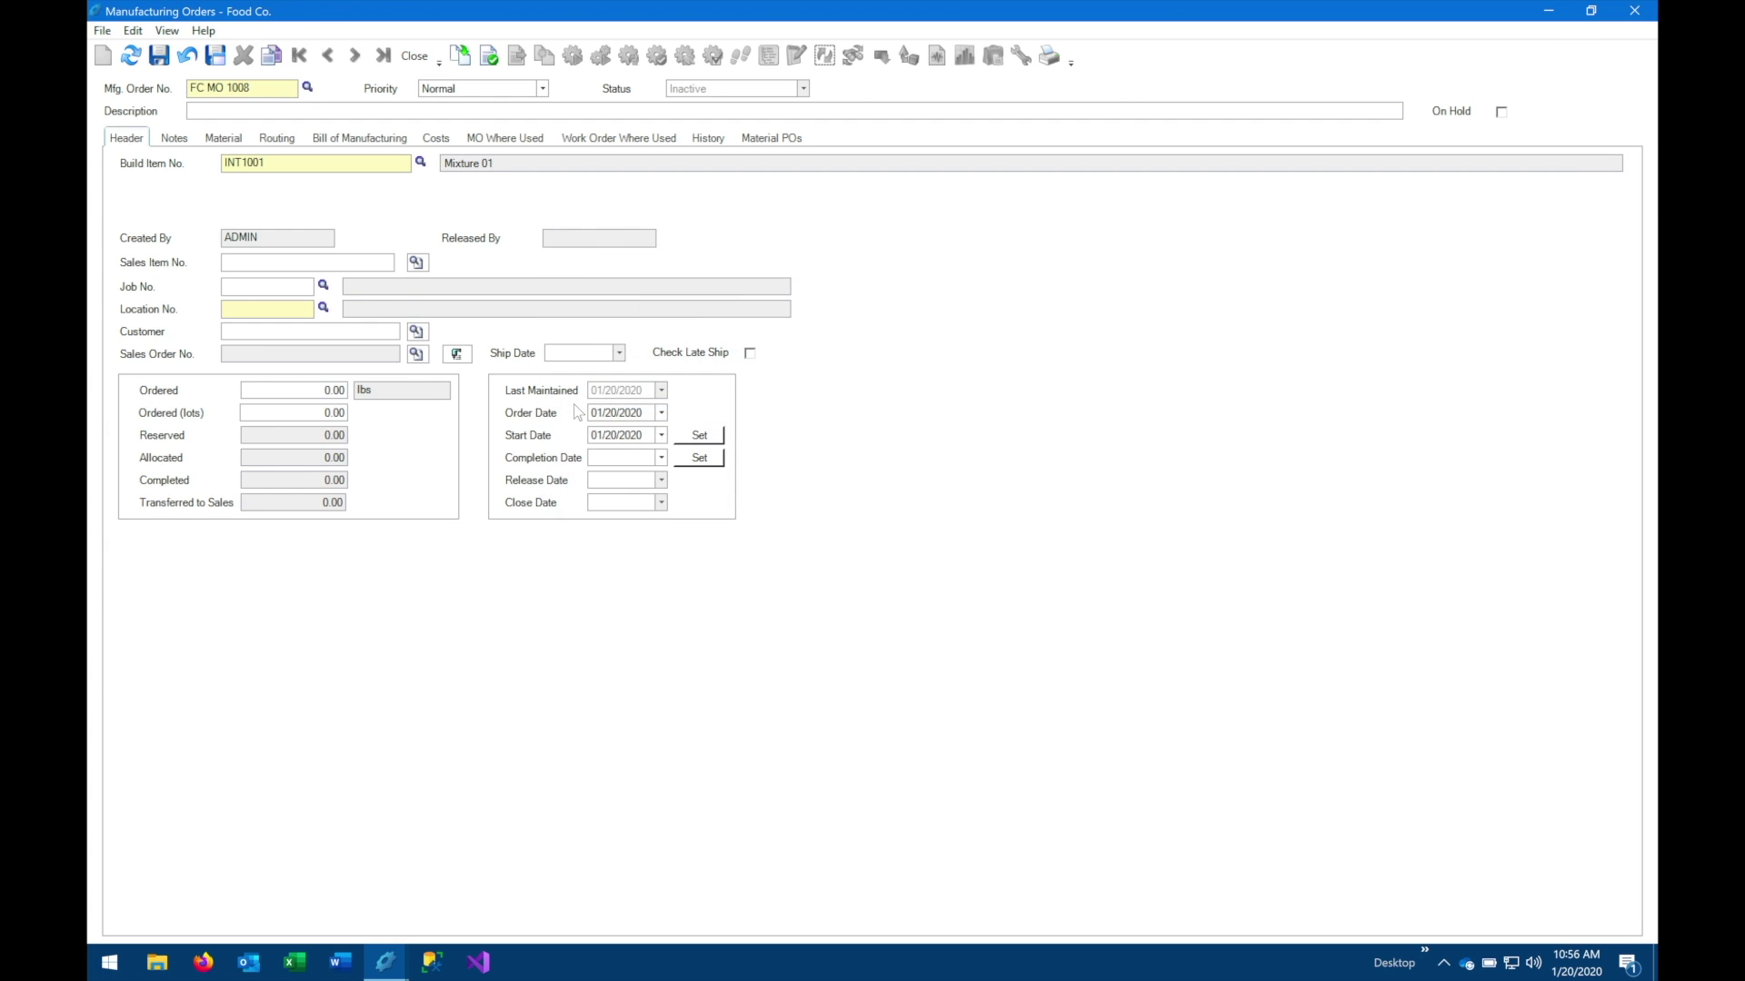
# Set the ordered quantity to 240 lbs, populate the order from INT1001's BOM revision 1, and view its material lines
pyautogui.click(331, 396)
pyautogui.write('240')
pyautogui.press('Tab')
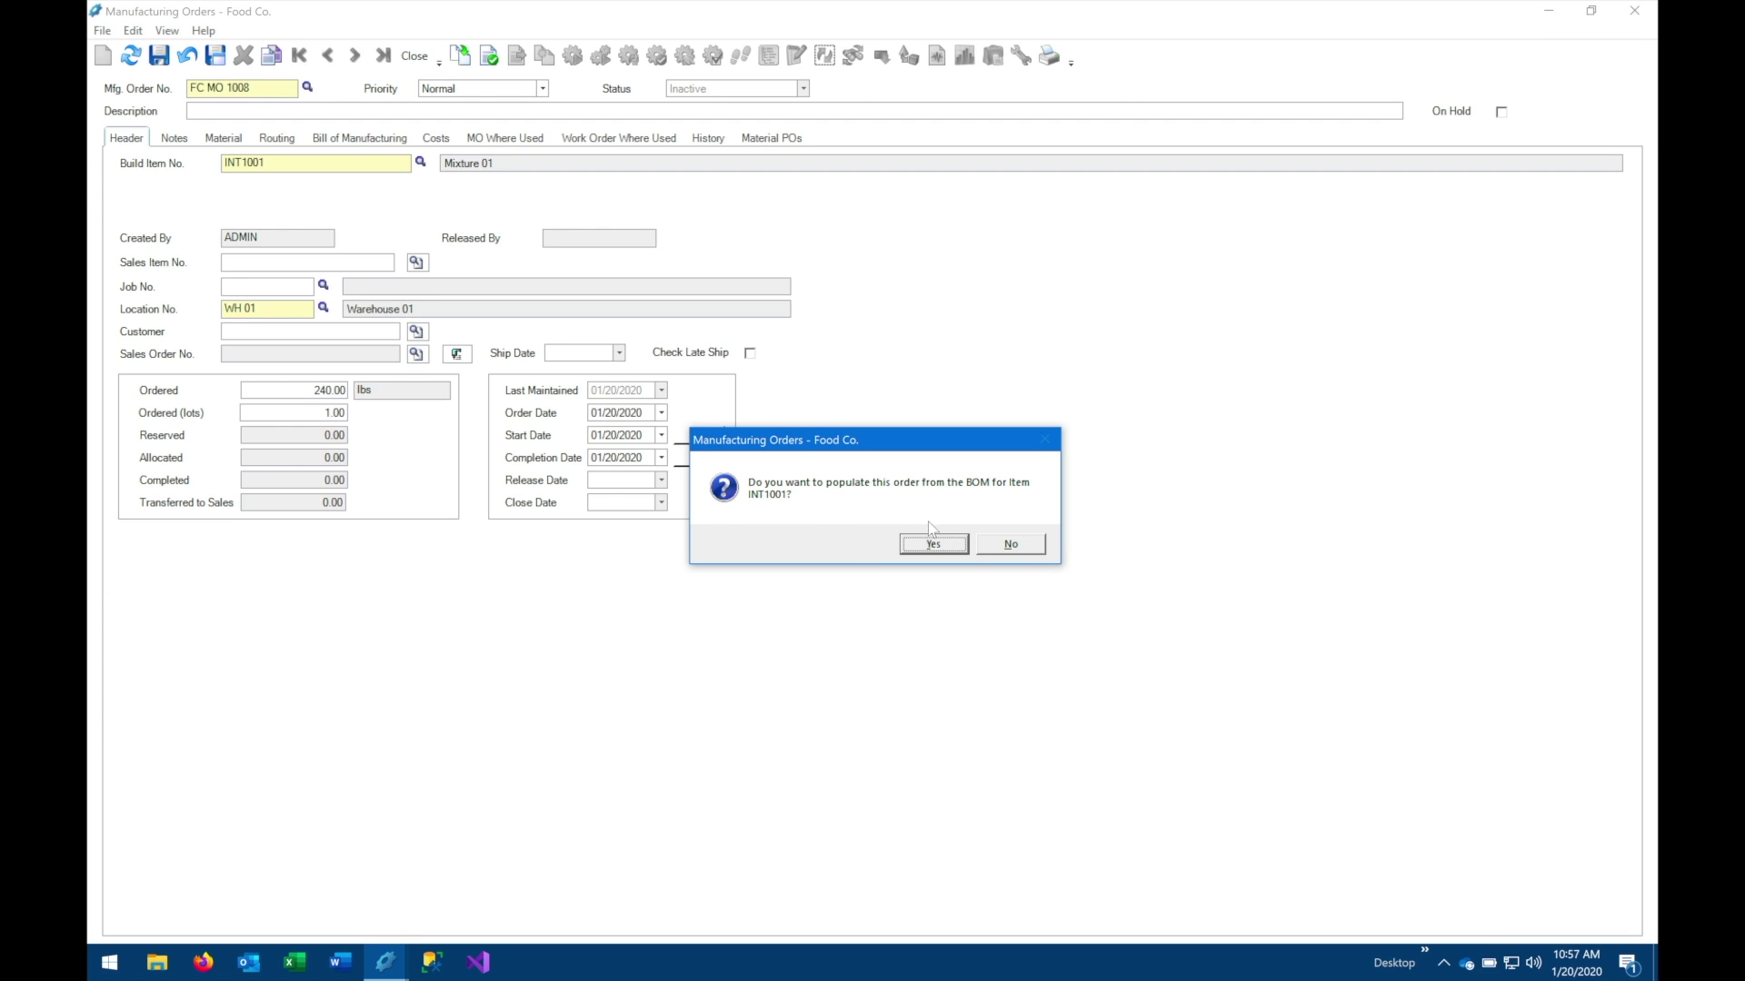
pyautogui.click(952, 552)
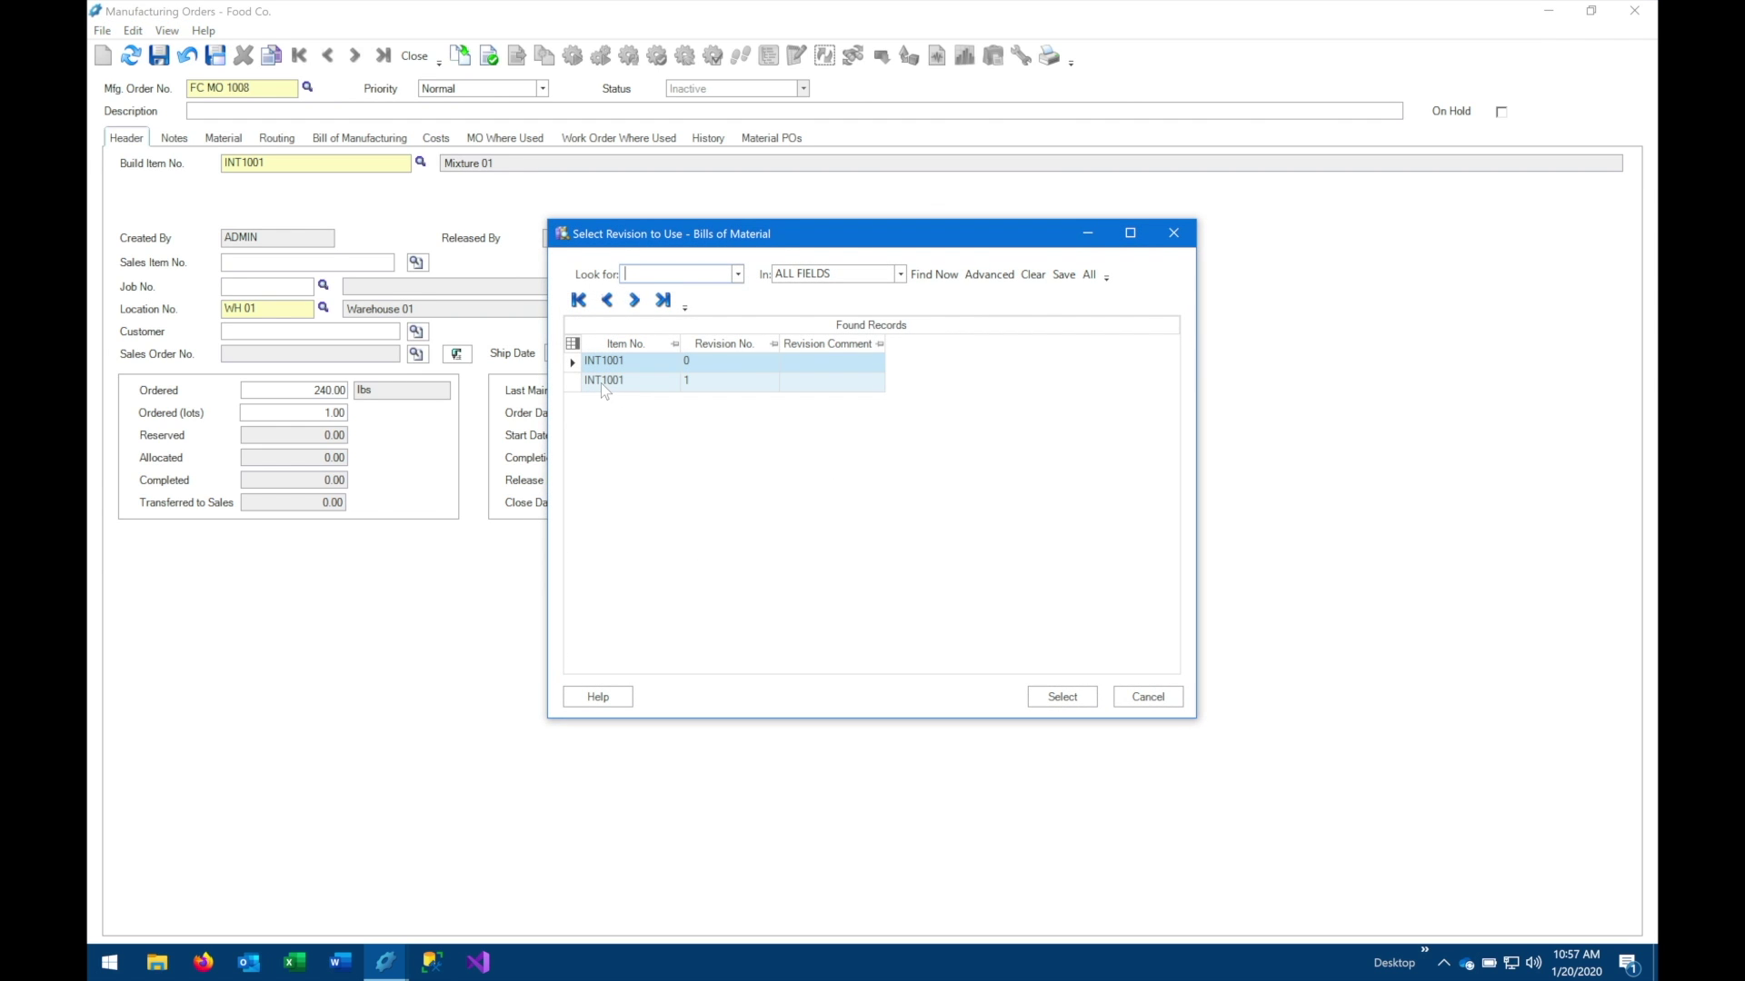
pyautogui.click(575, 386)
pyautogui.doubleClick(575, 385)
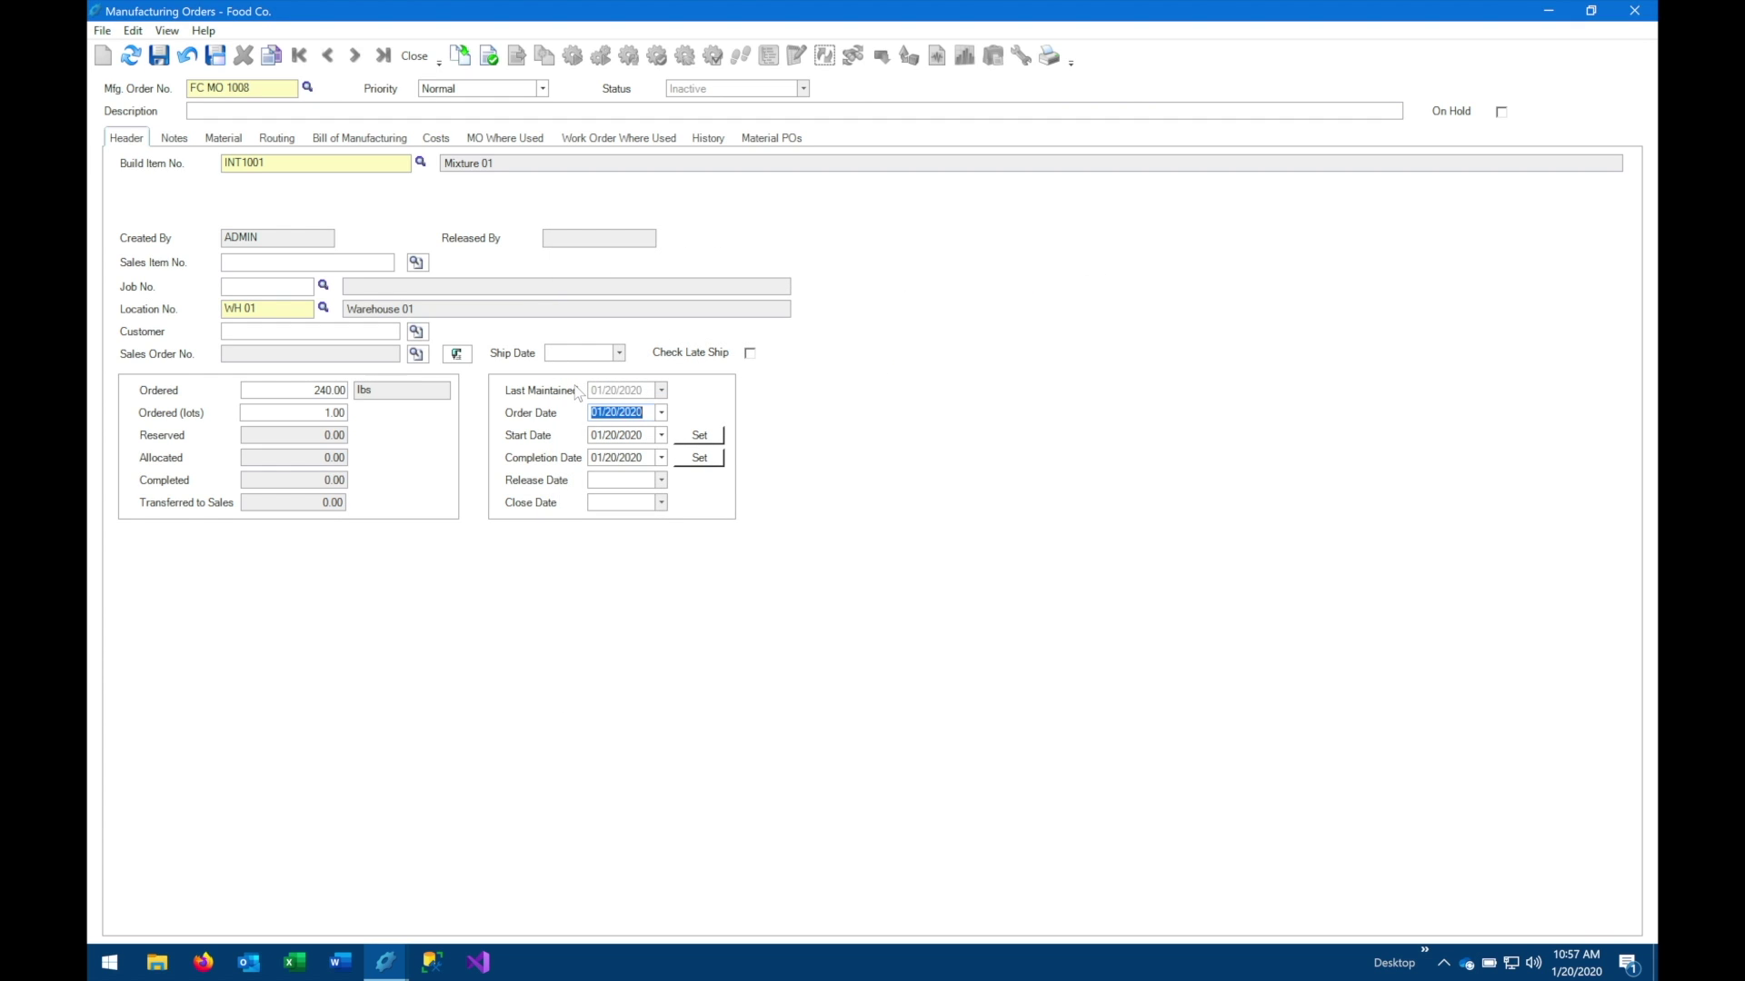
pyautogui.click(224, 141)
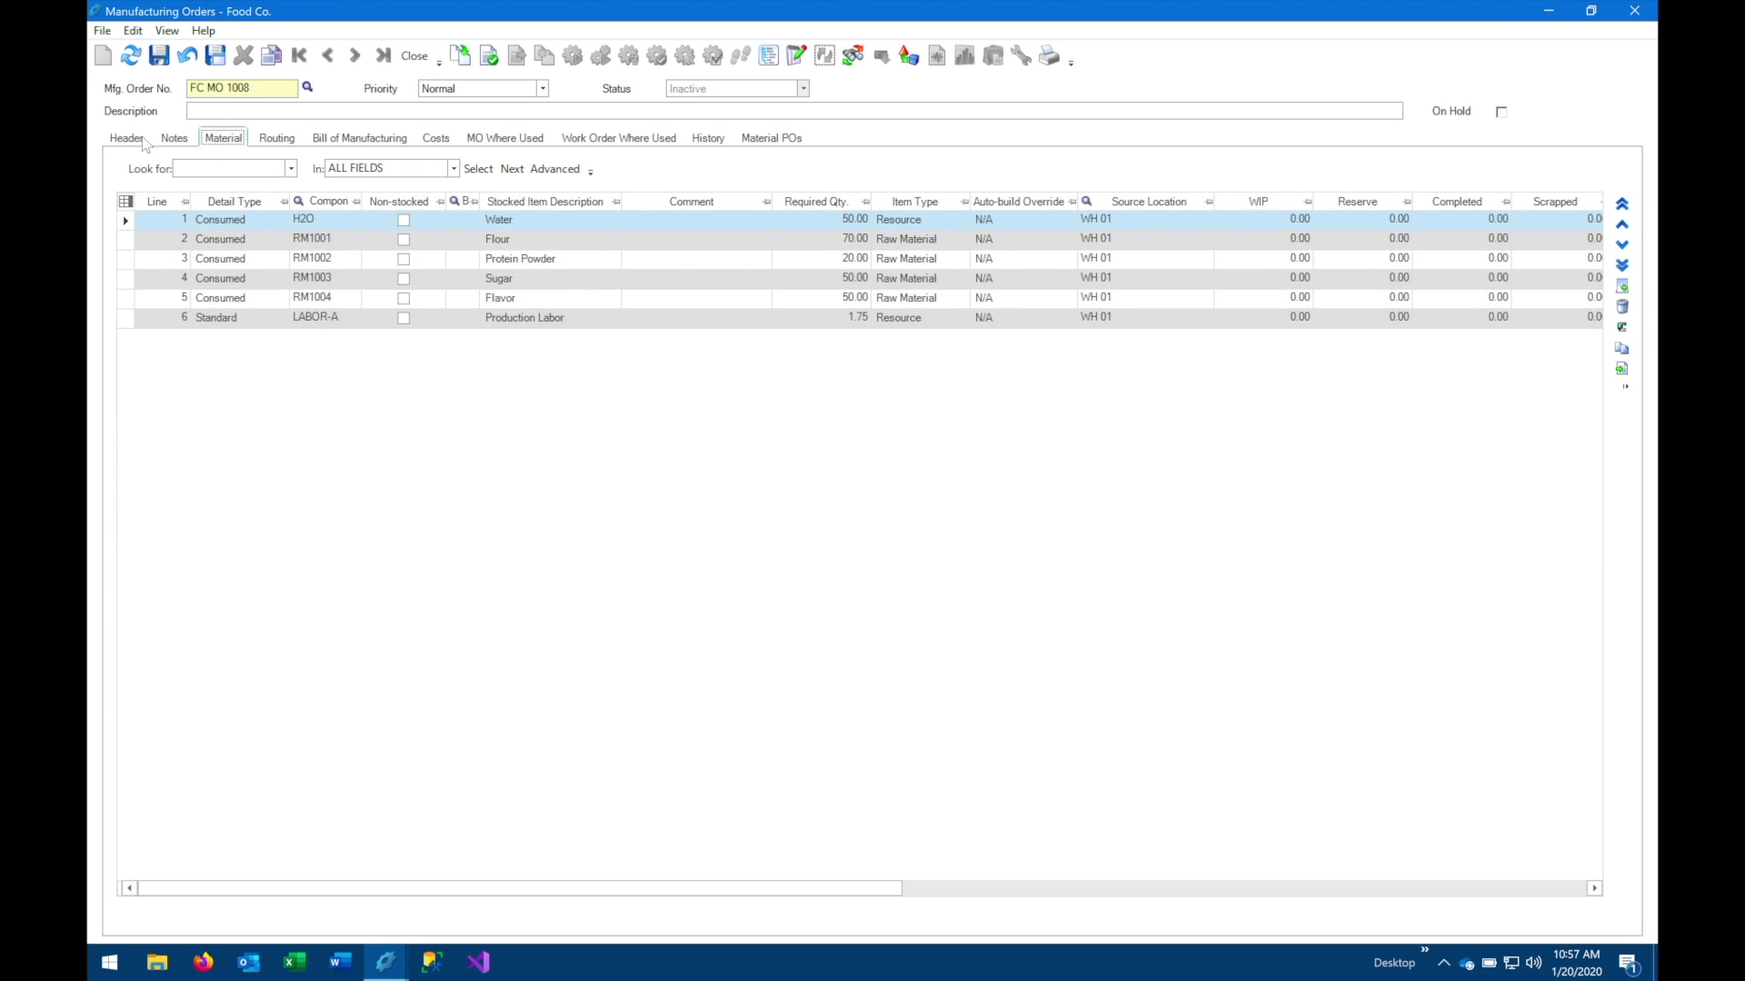
# Set the order's completion date to 01/27/2020 and have the start date calculated from it
pyautogui.click(127, 139)
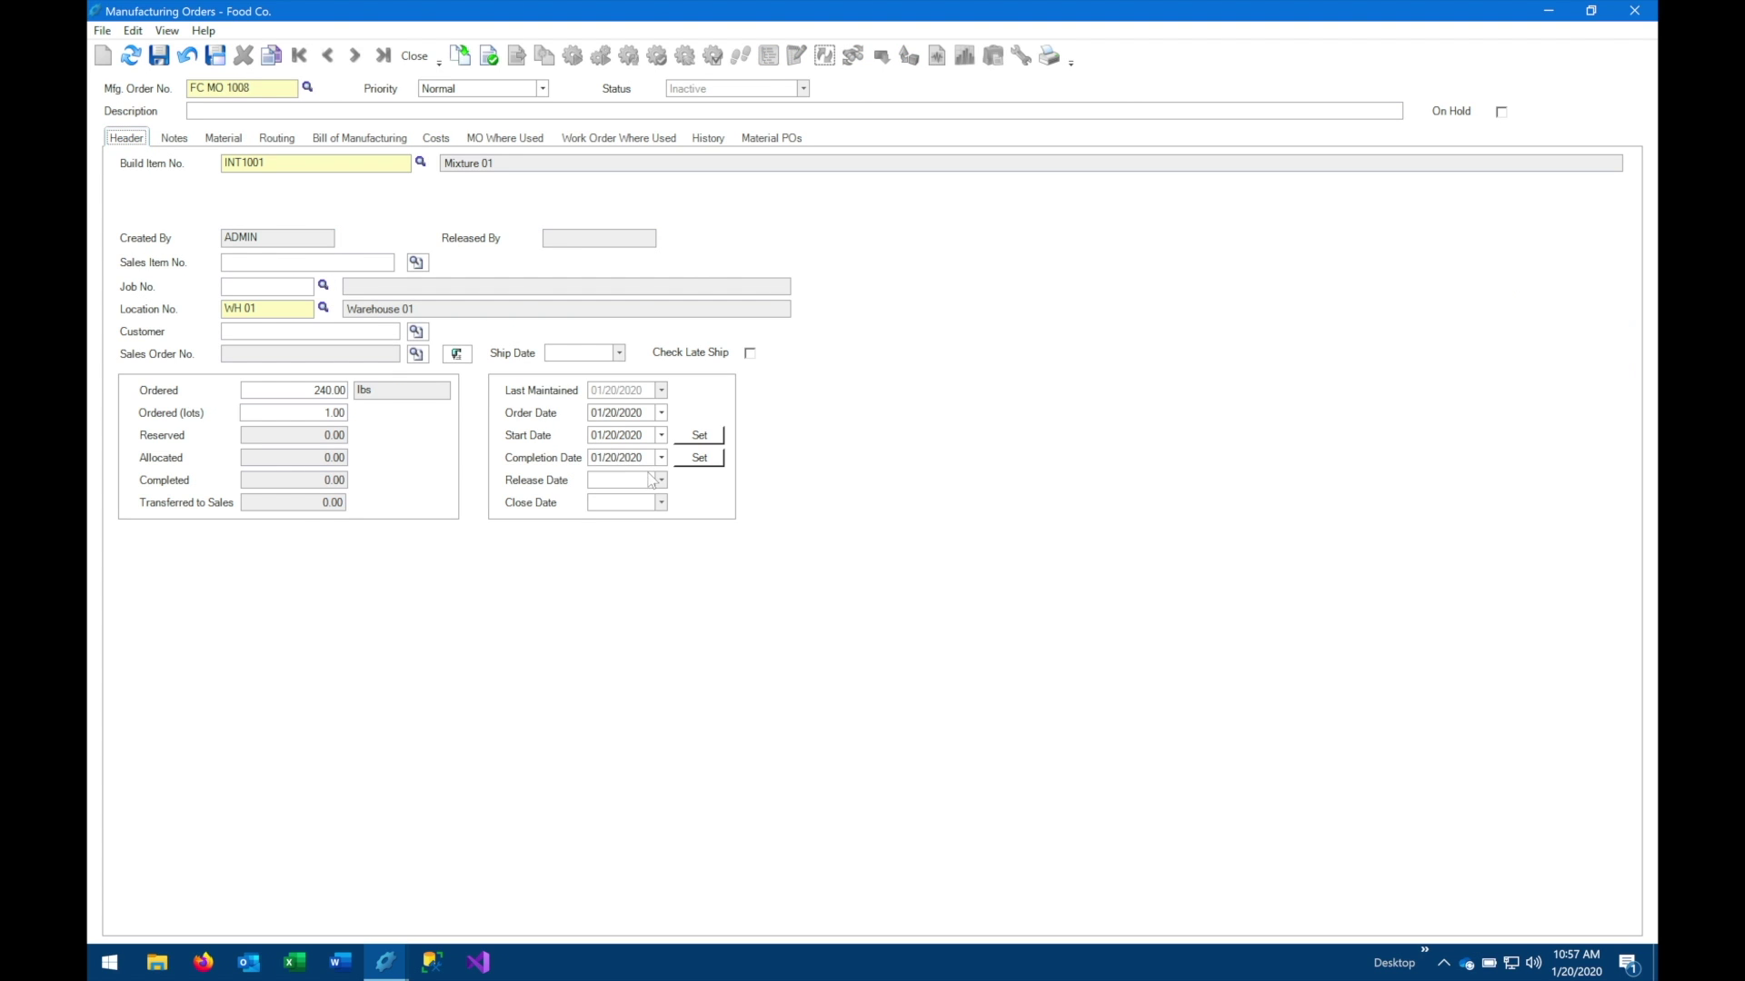
pyautogui.click(661, 458)
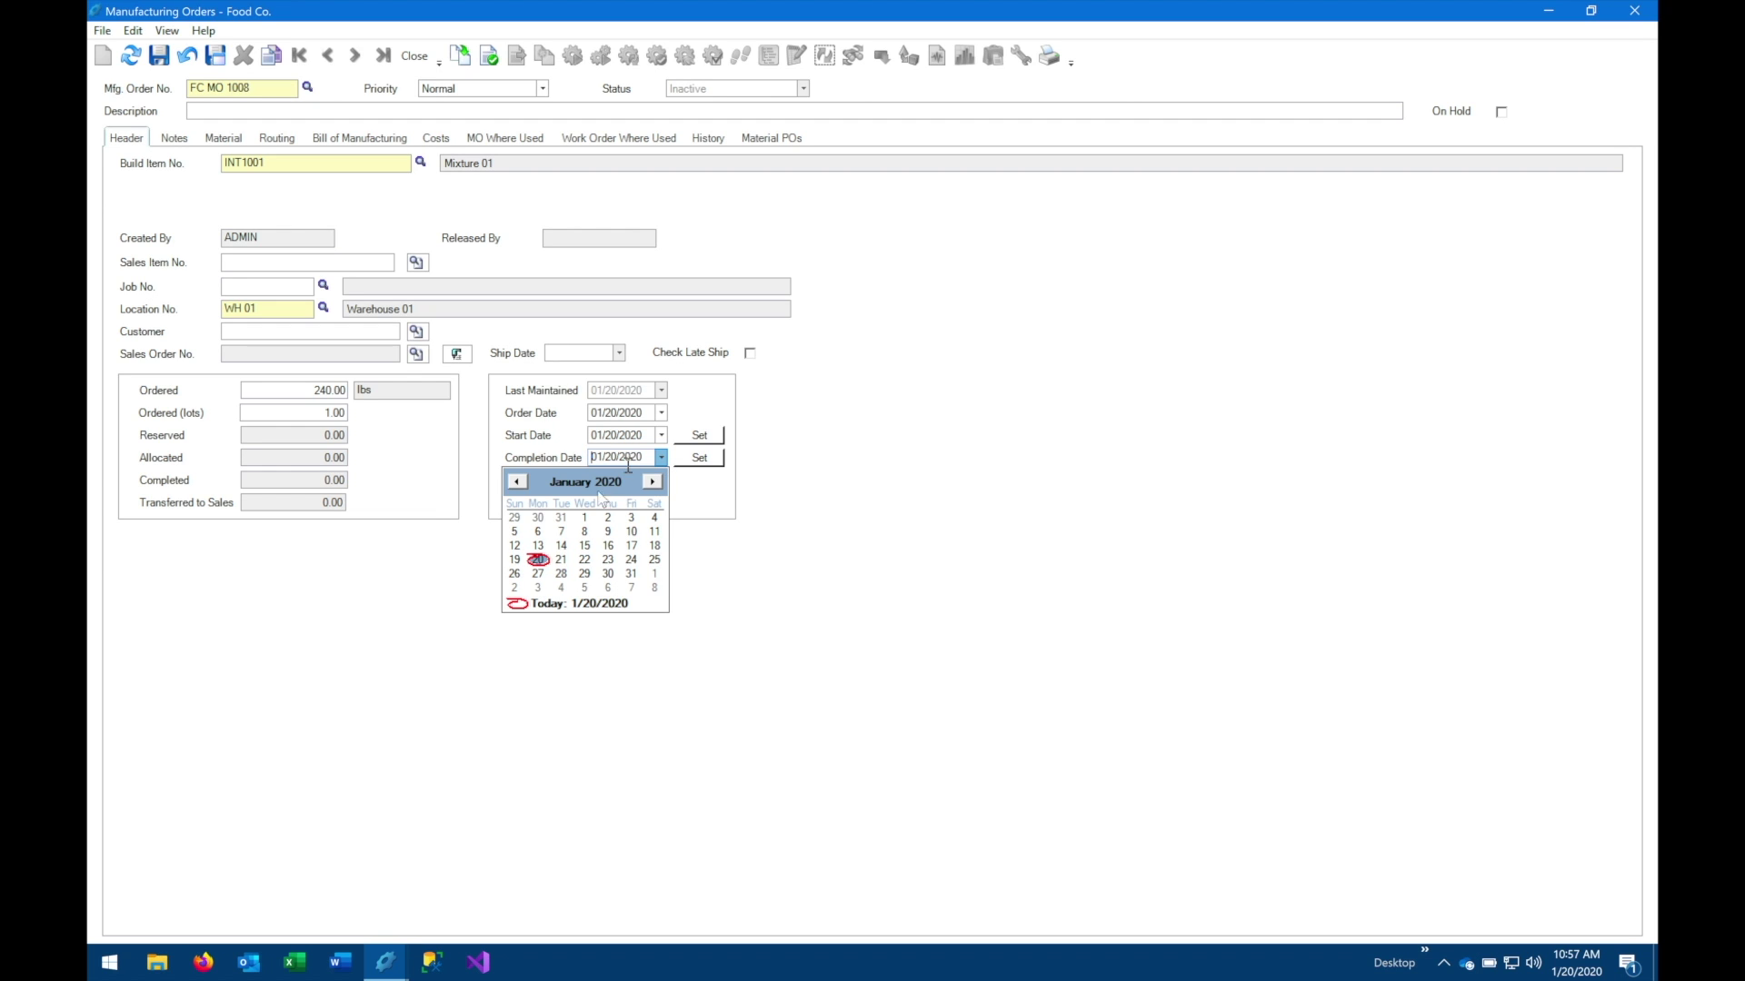
pyautogui.click(537, 574)
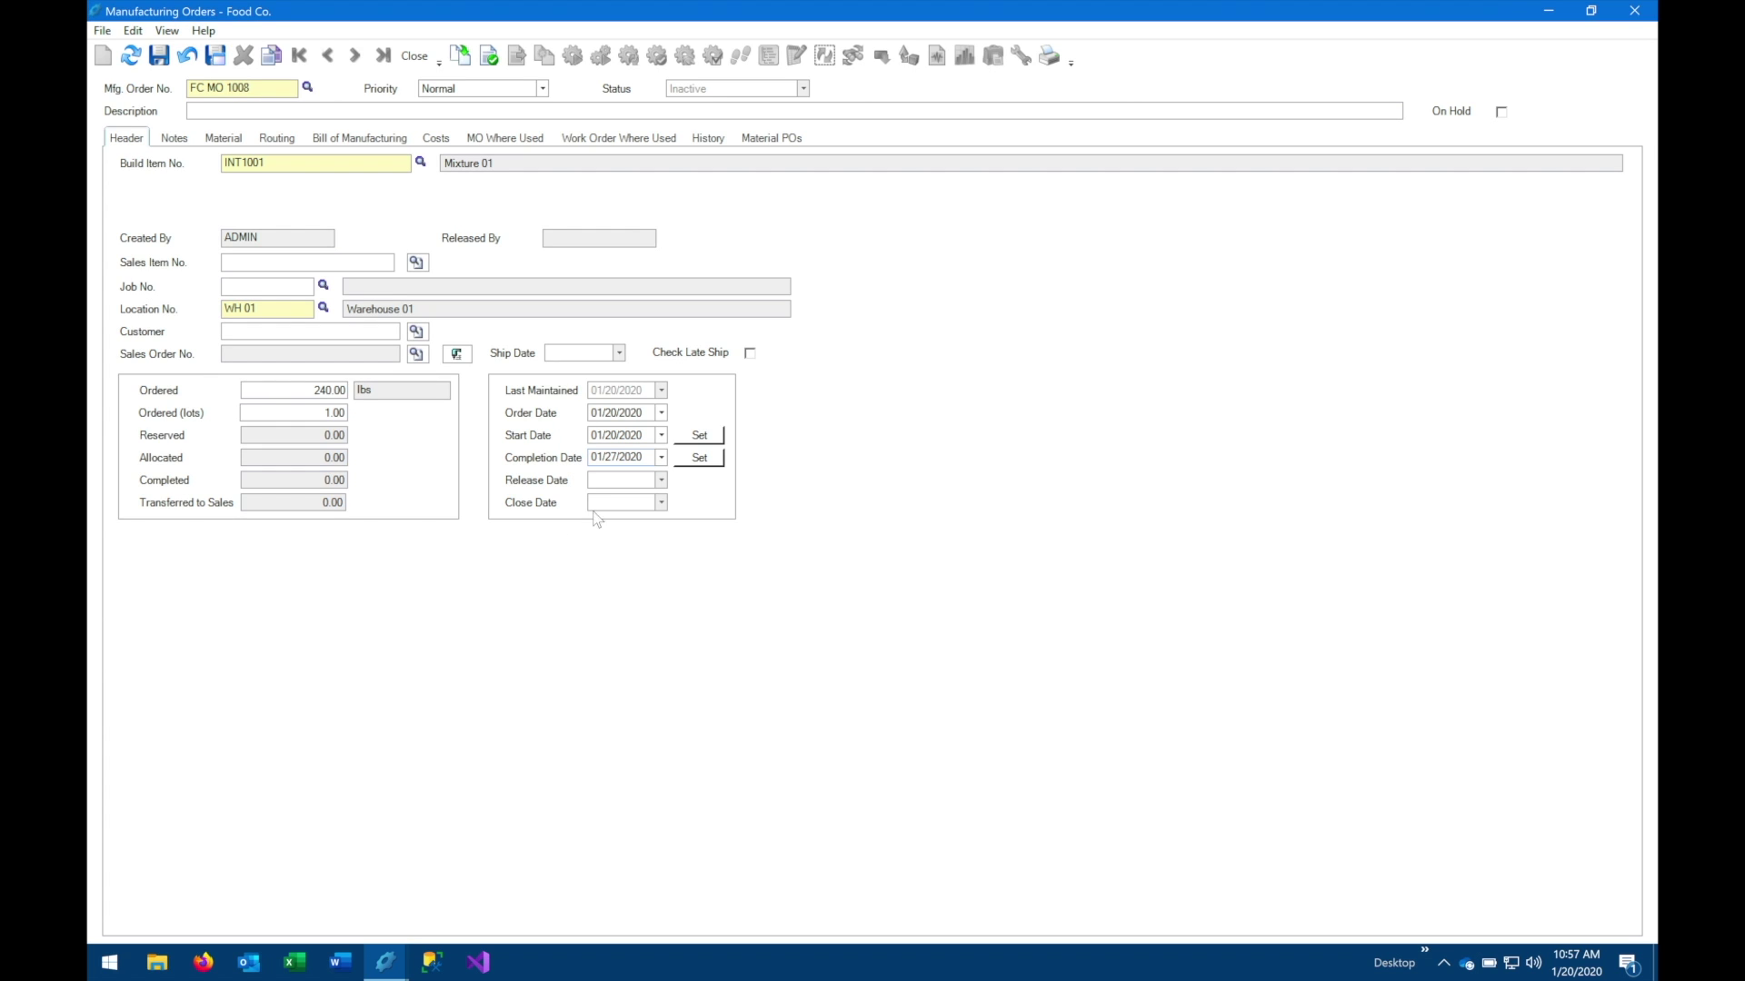
pyautogui.click(699, 436)
# Compare the required quantities of the material lines with the ordered quantity in the order header
pyautogui.click(223, 143)
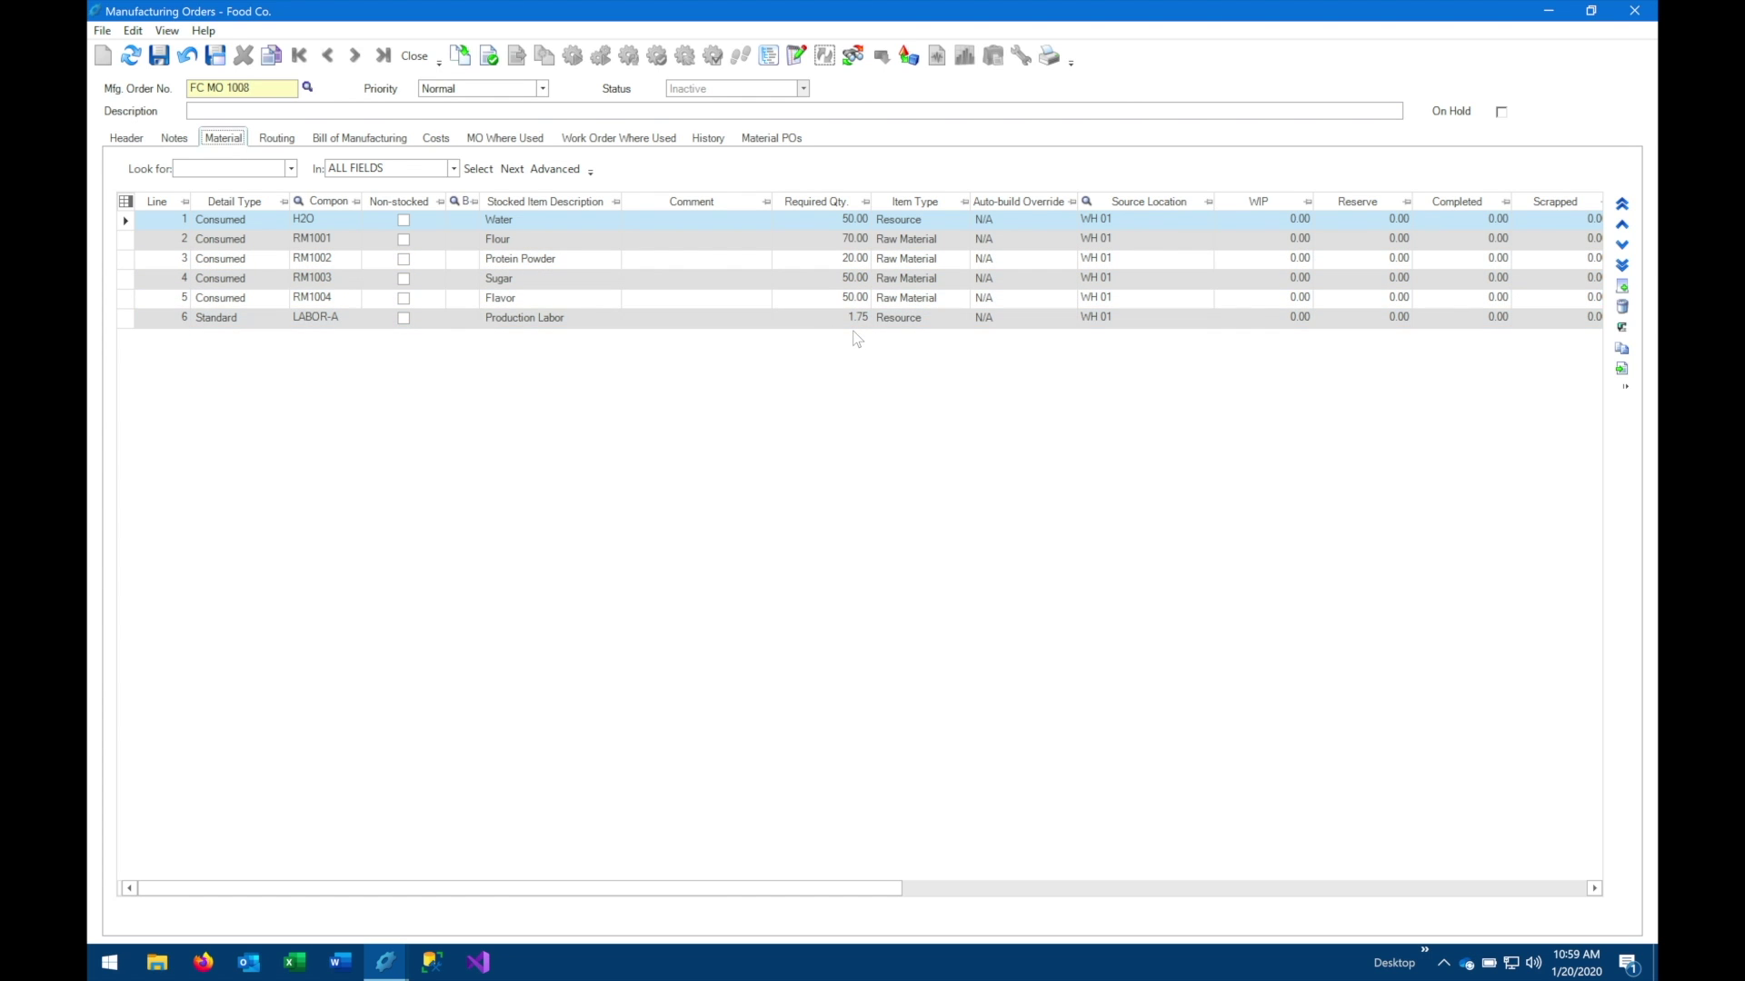
pyautogui.click(126, 137)
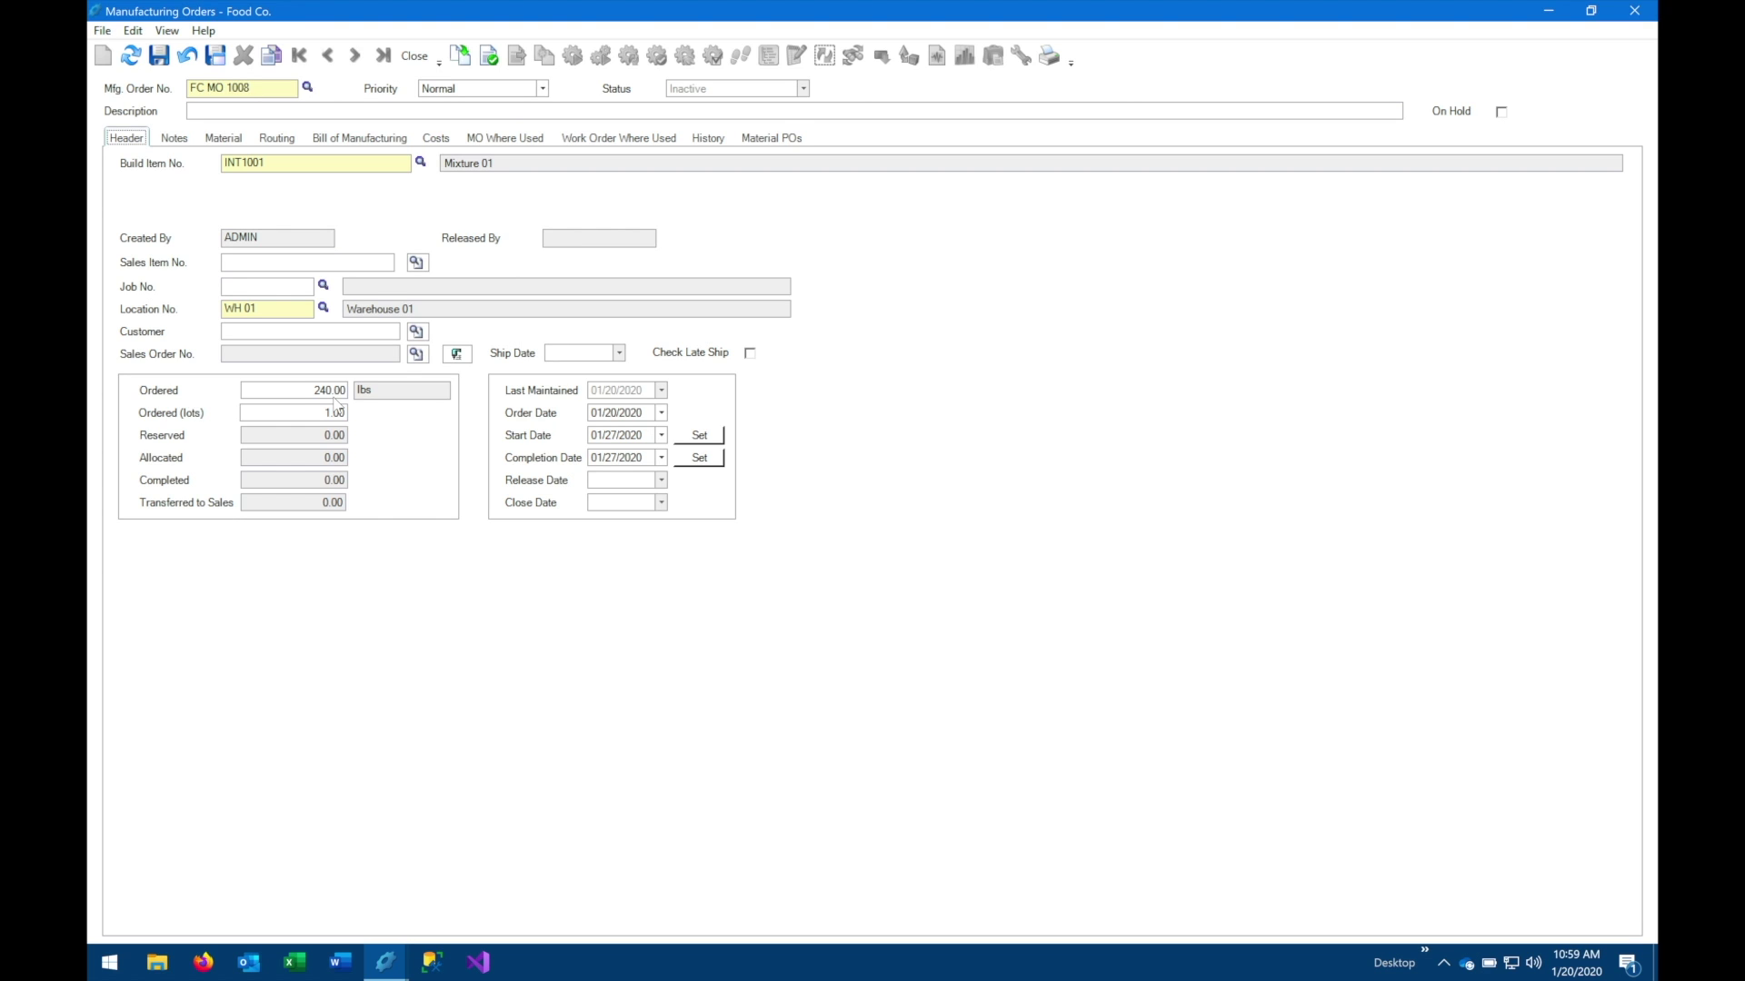
pyautogui.click(223, 139)
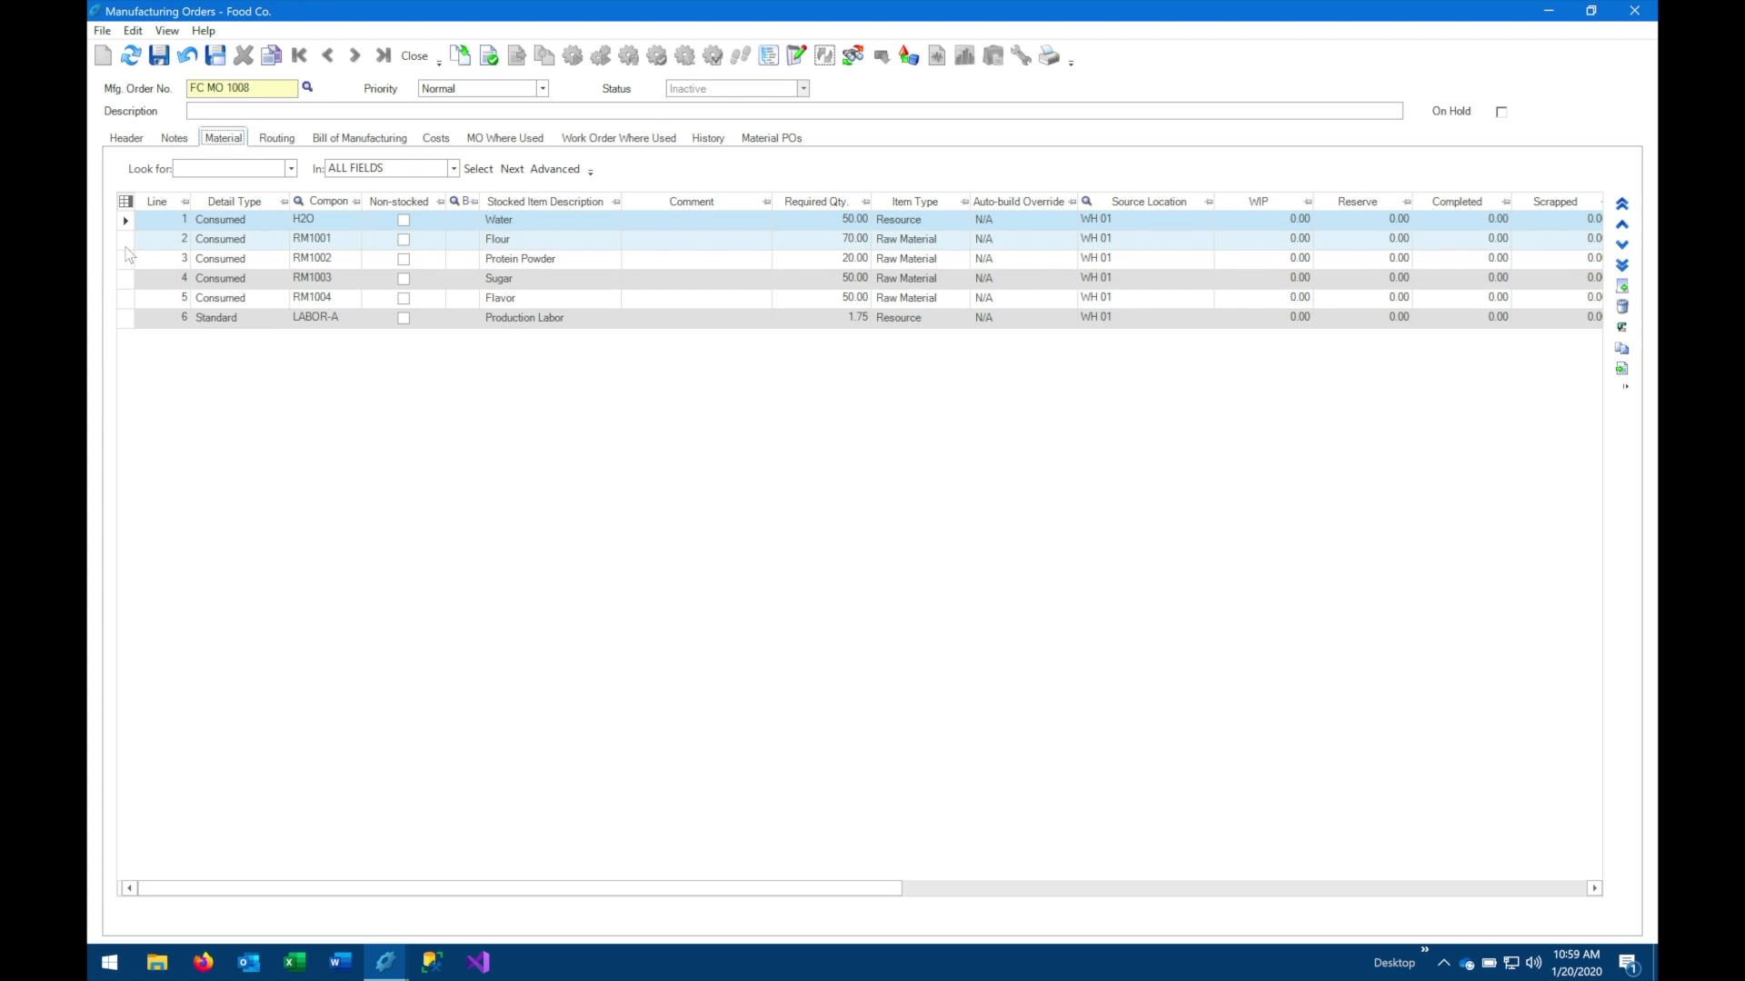
# Add a new material line below Production Labor, cancel its item lookup, and delete the line
pyautogui.click(1621, 287)
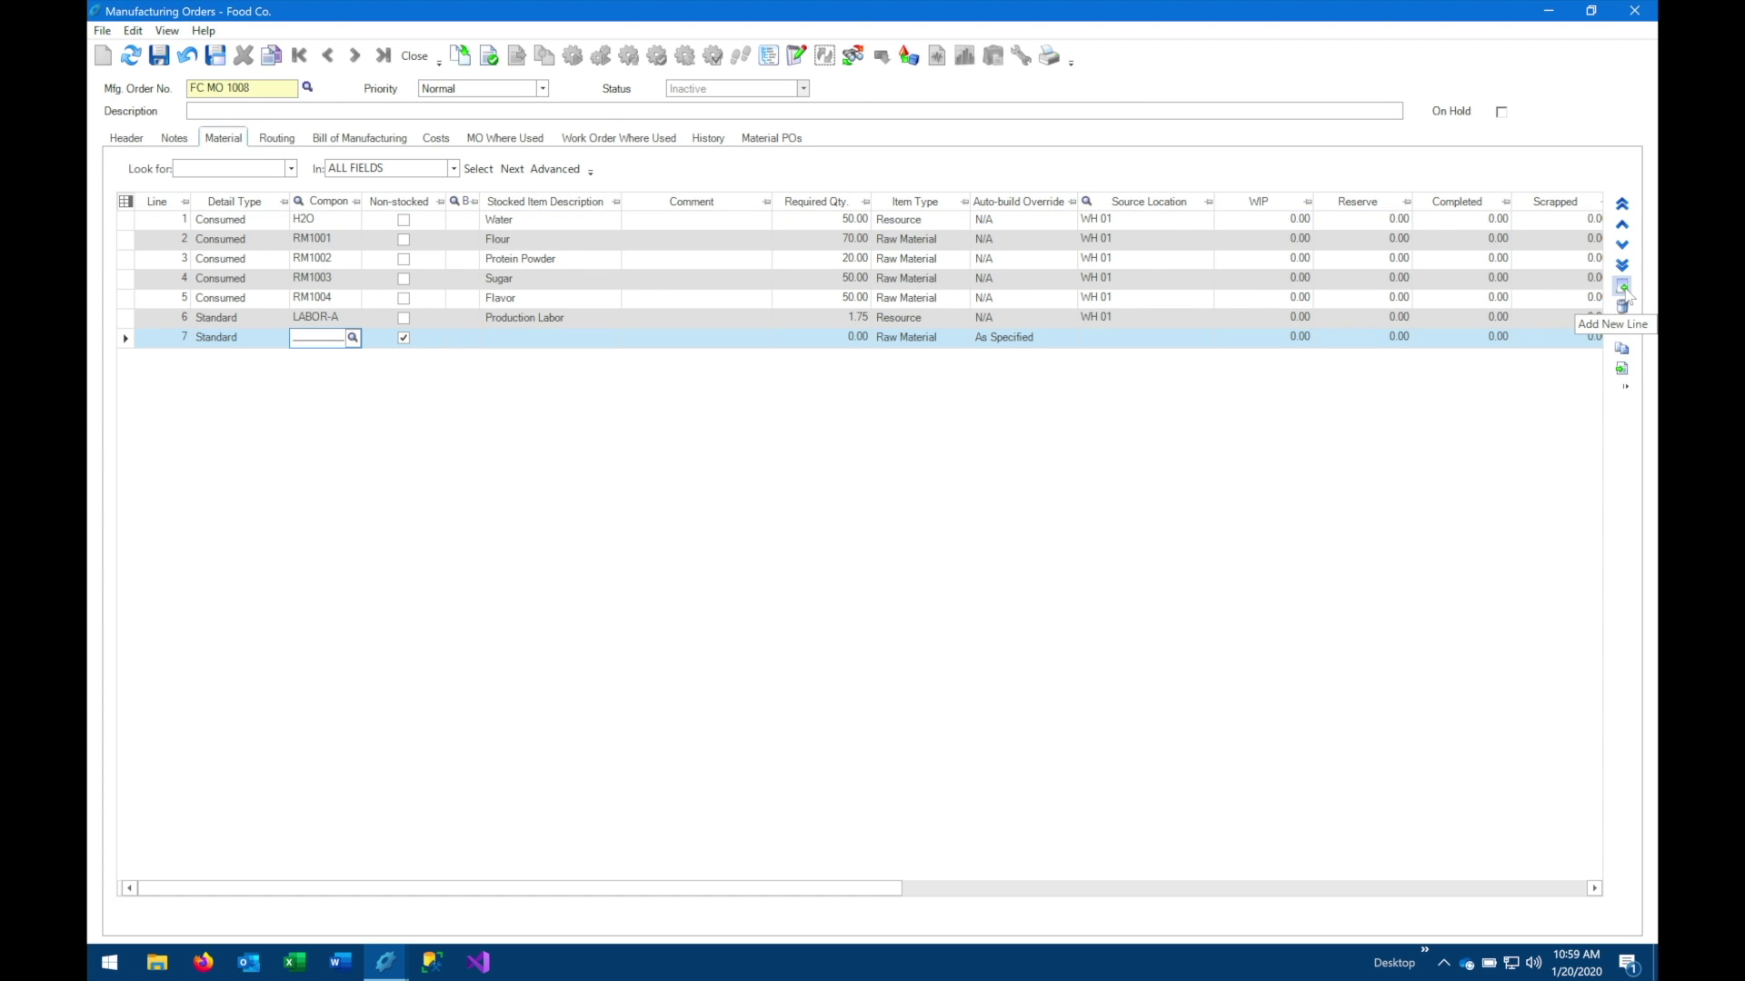
pyautogui.click(353, 338)
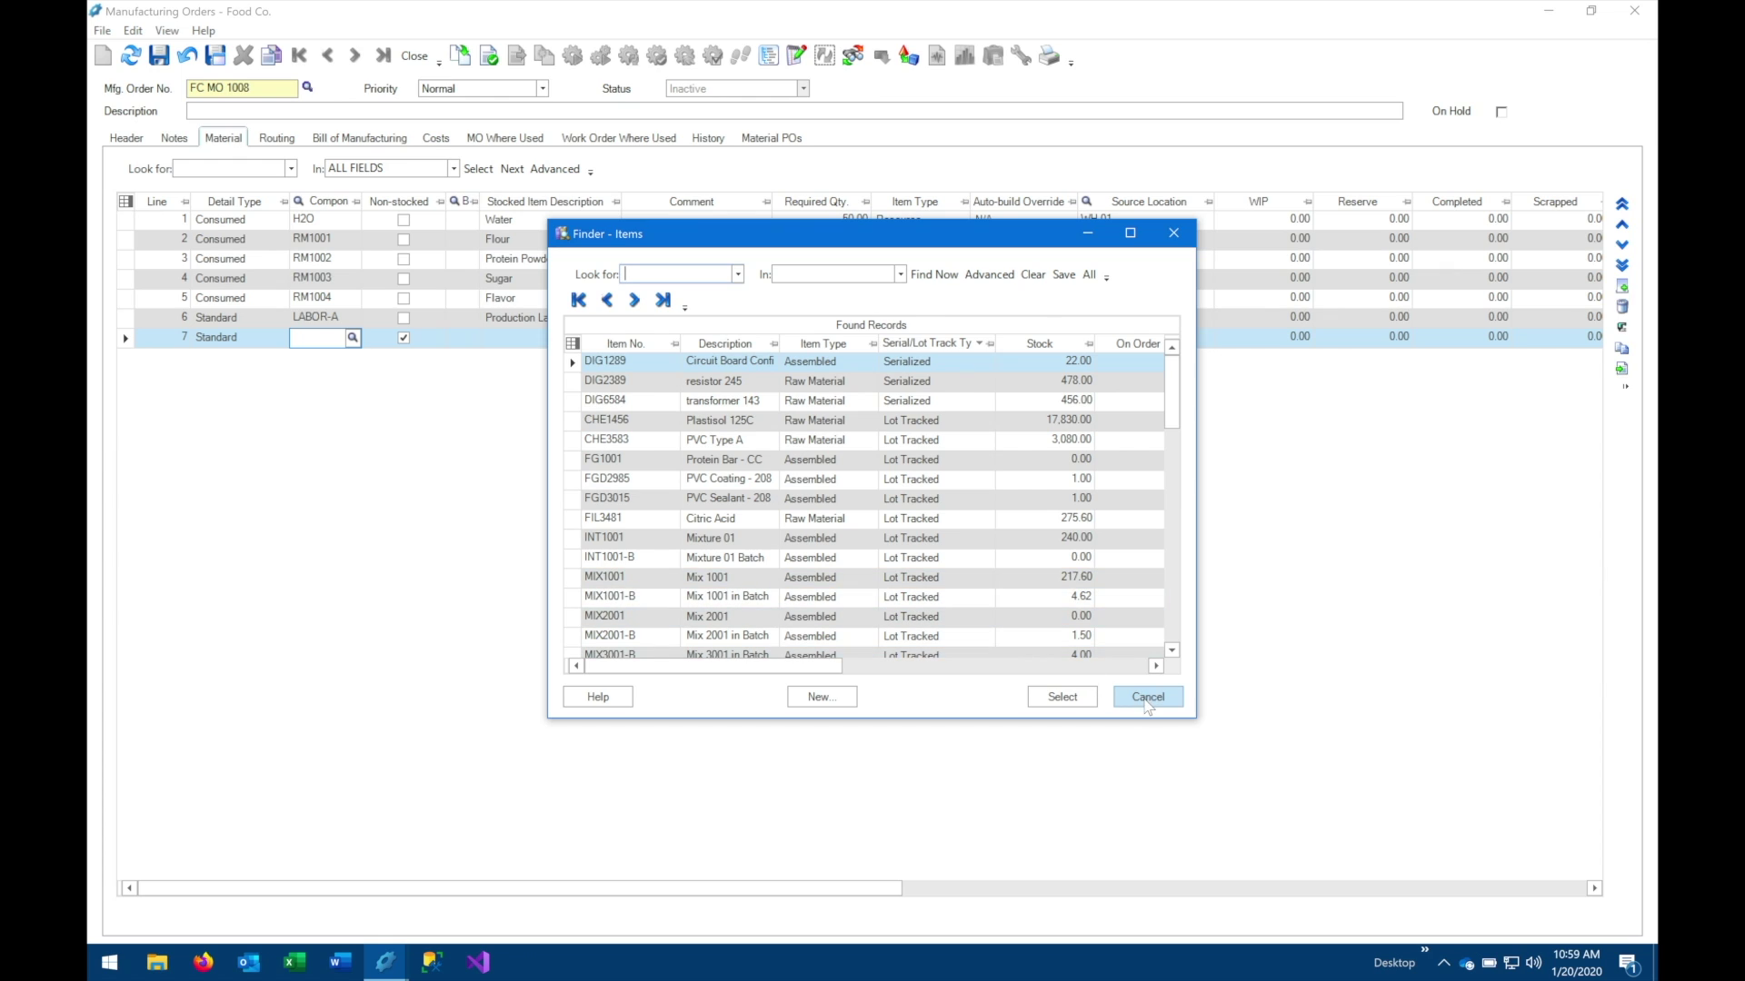
pyautogui.click(1147, 697)
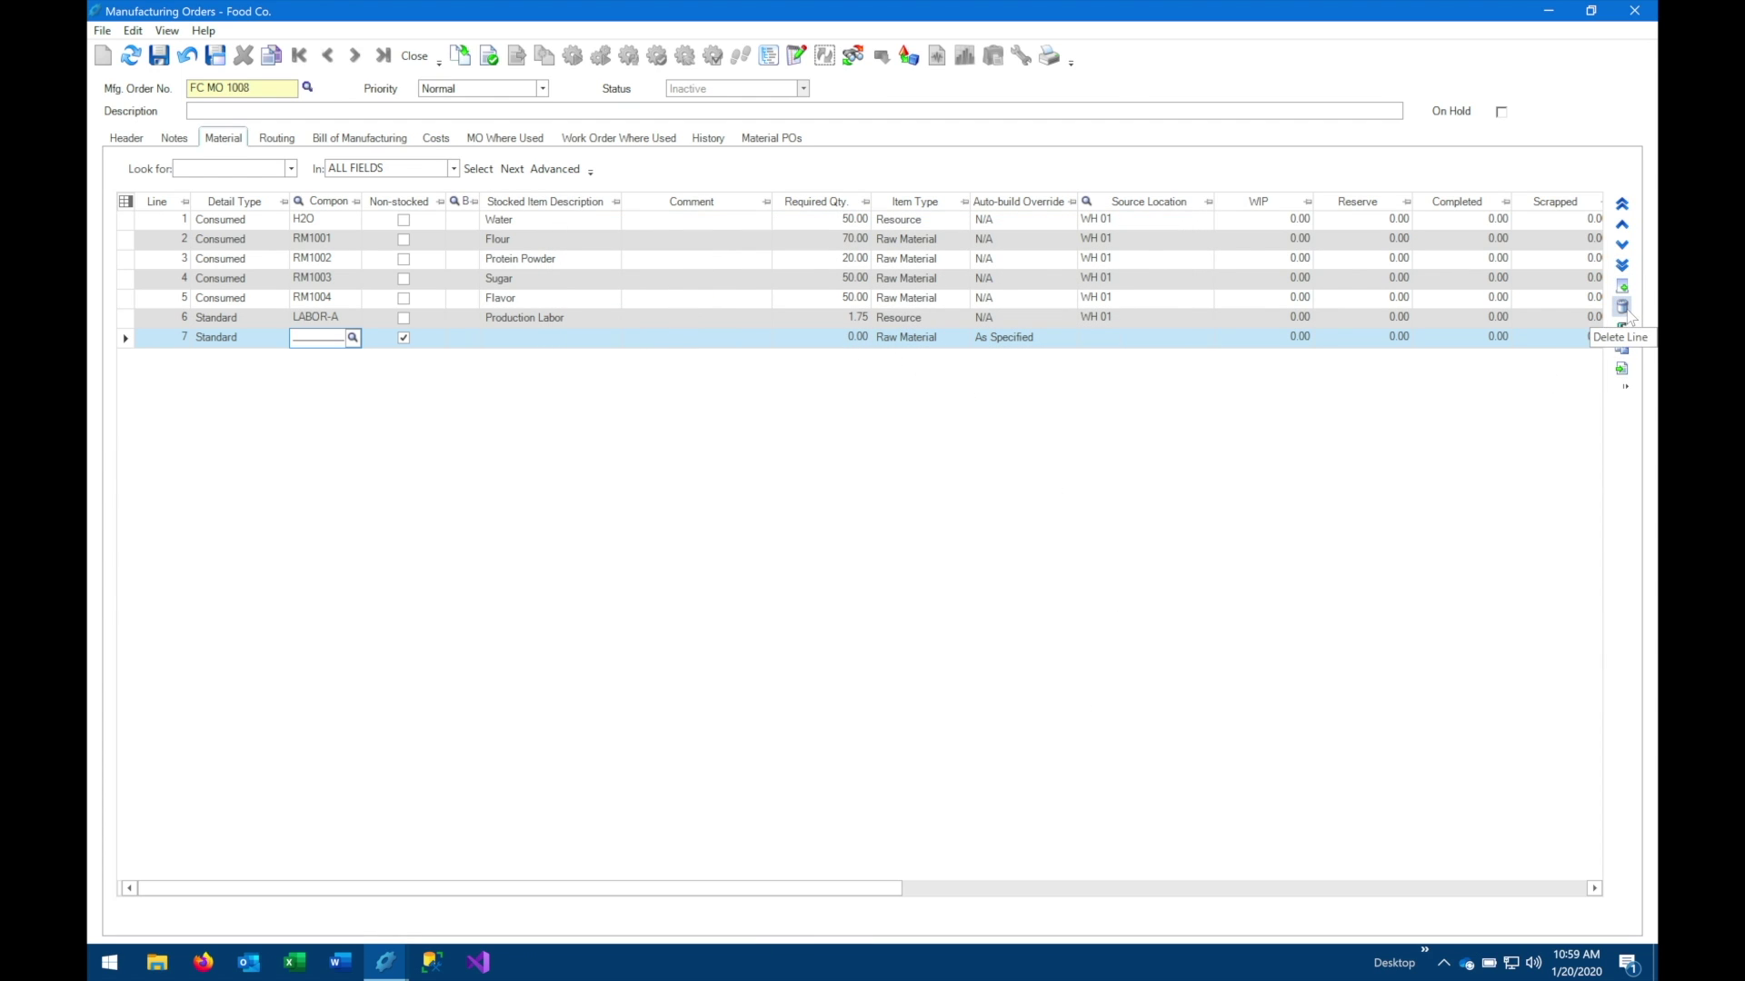
pyautogui.click(1623, 308)
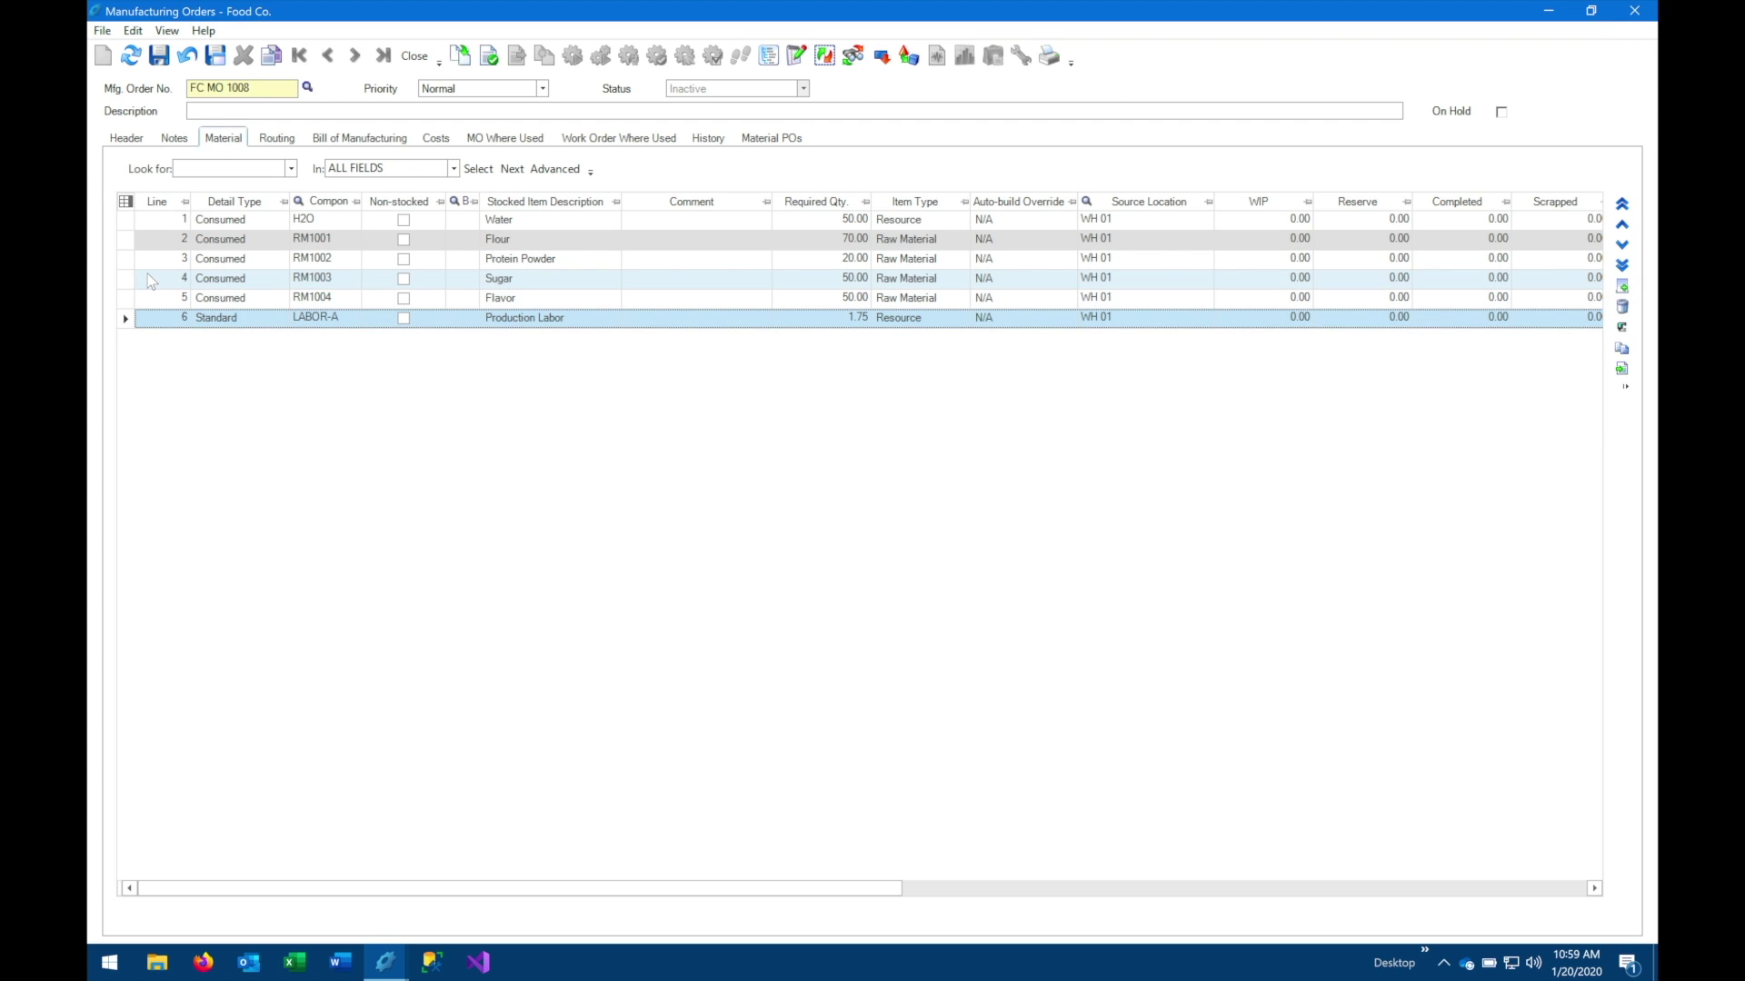
# Try changing the required quantity of Flour (RM1001) to 90
pyautogui.click(125, 260)
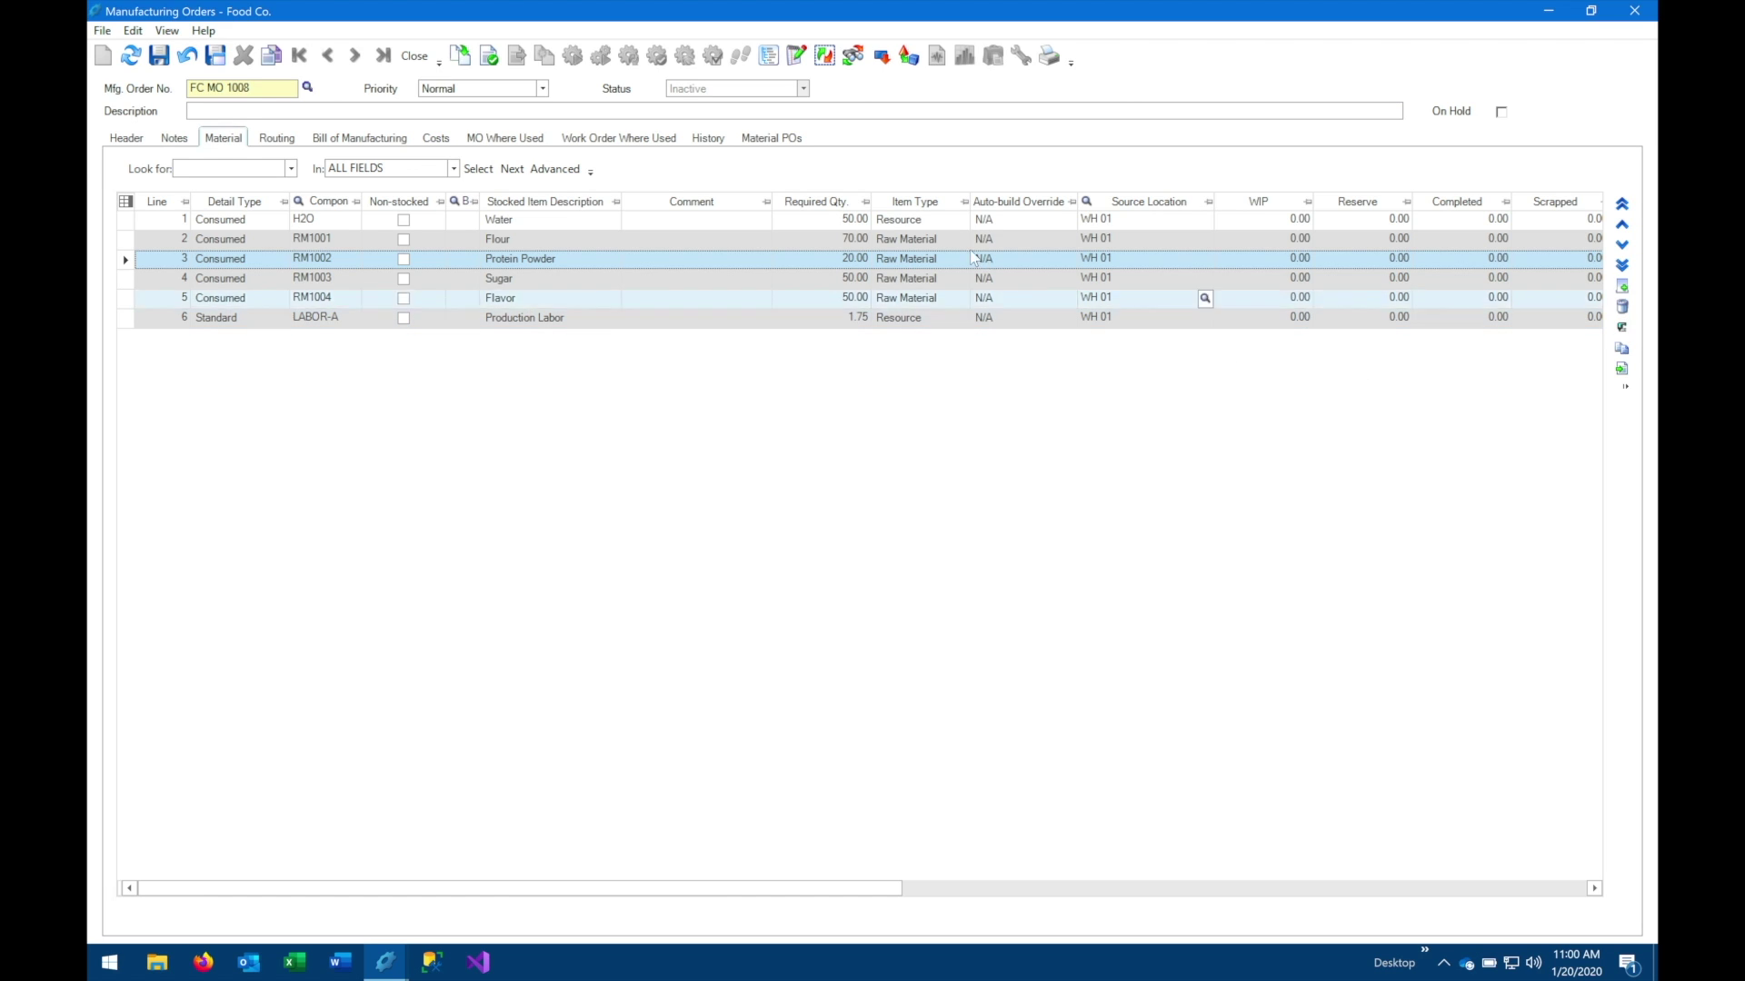
pyautogui.click(821, 236)
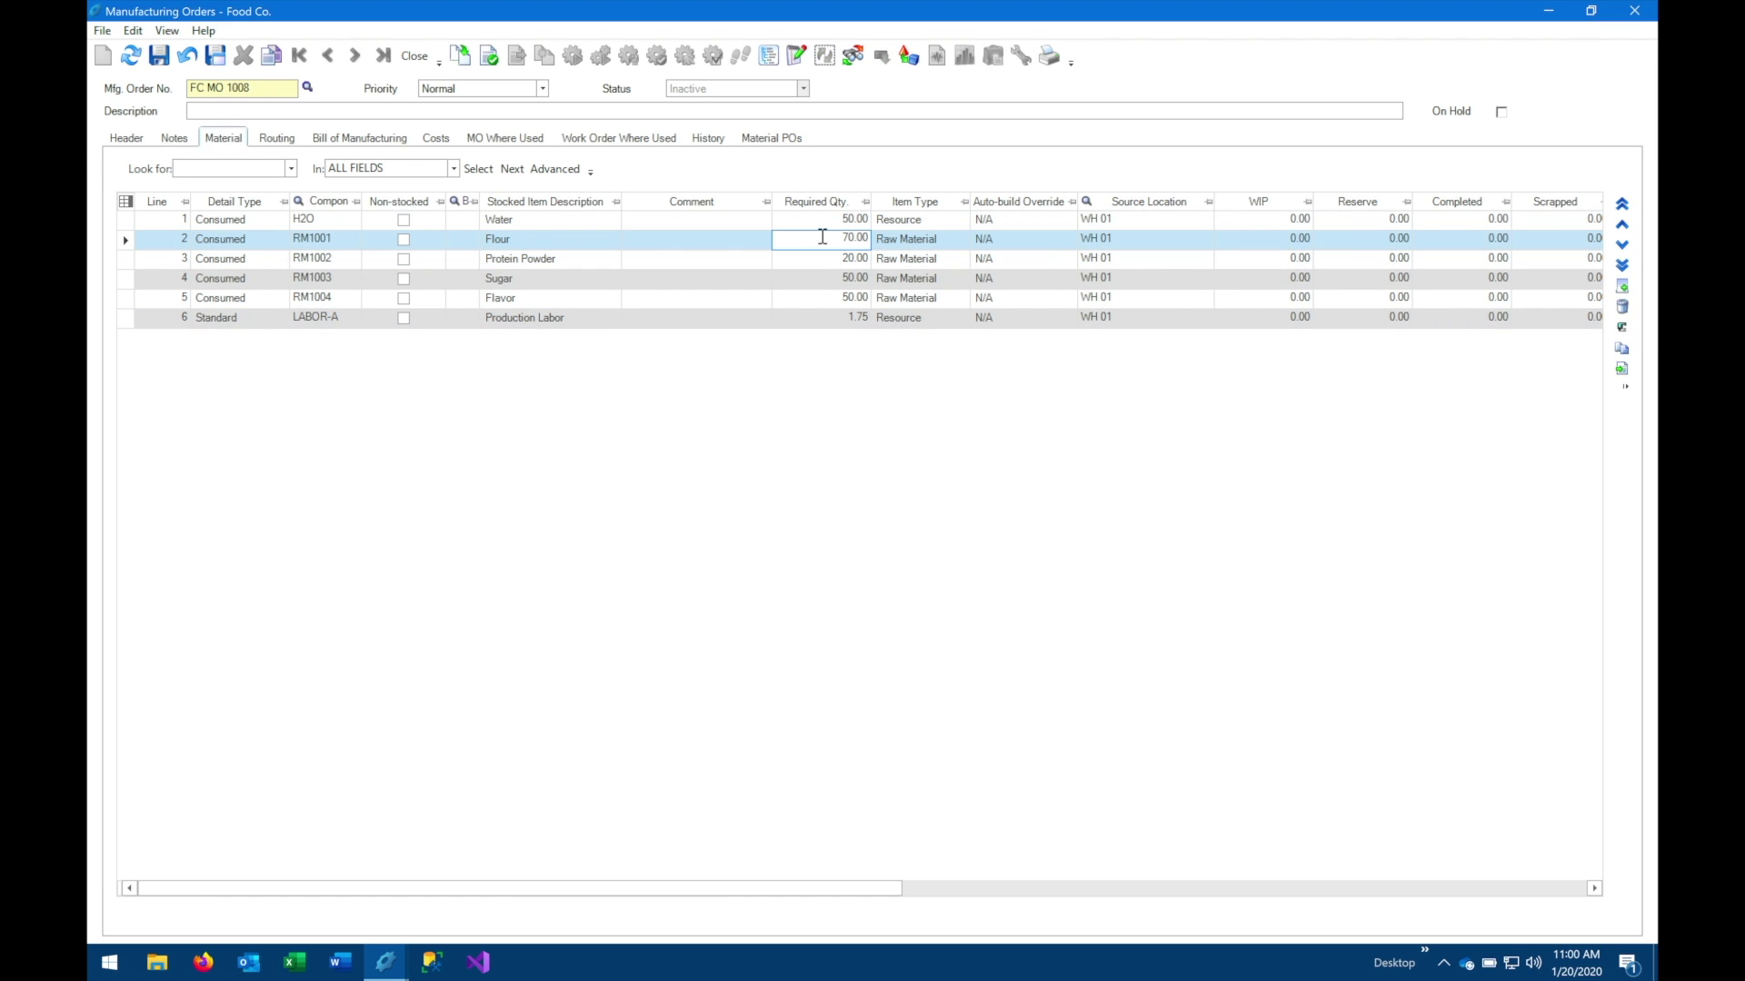
pyautogui.moveTo(821, 236); pyautogui.dragTo(909, 238)
pyautogui.write('90')
pyautogui.press('Tab')
pyautogui.click(837, 238)
# Check the header's ordered and lot quantities against the Flour line's required quantity
pyautogui.click(126, 138)
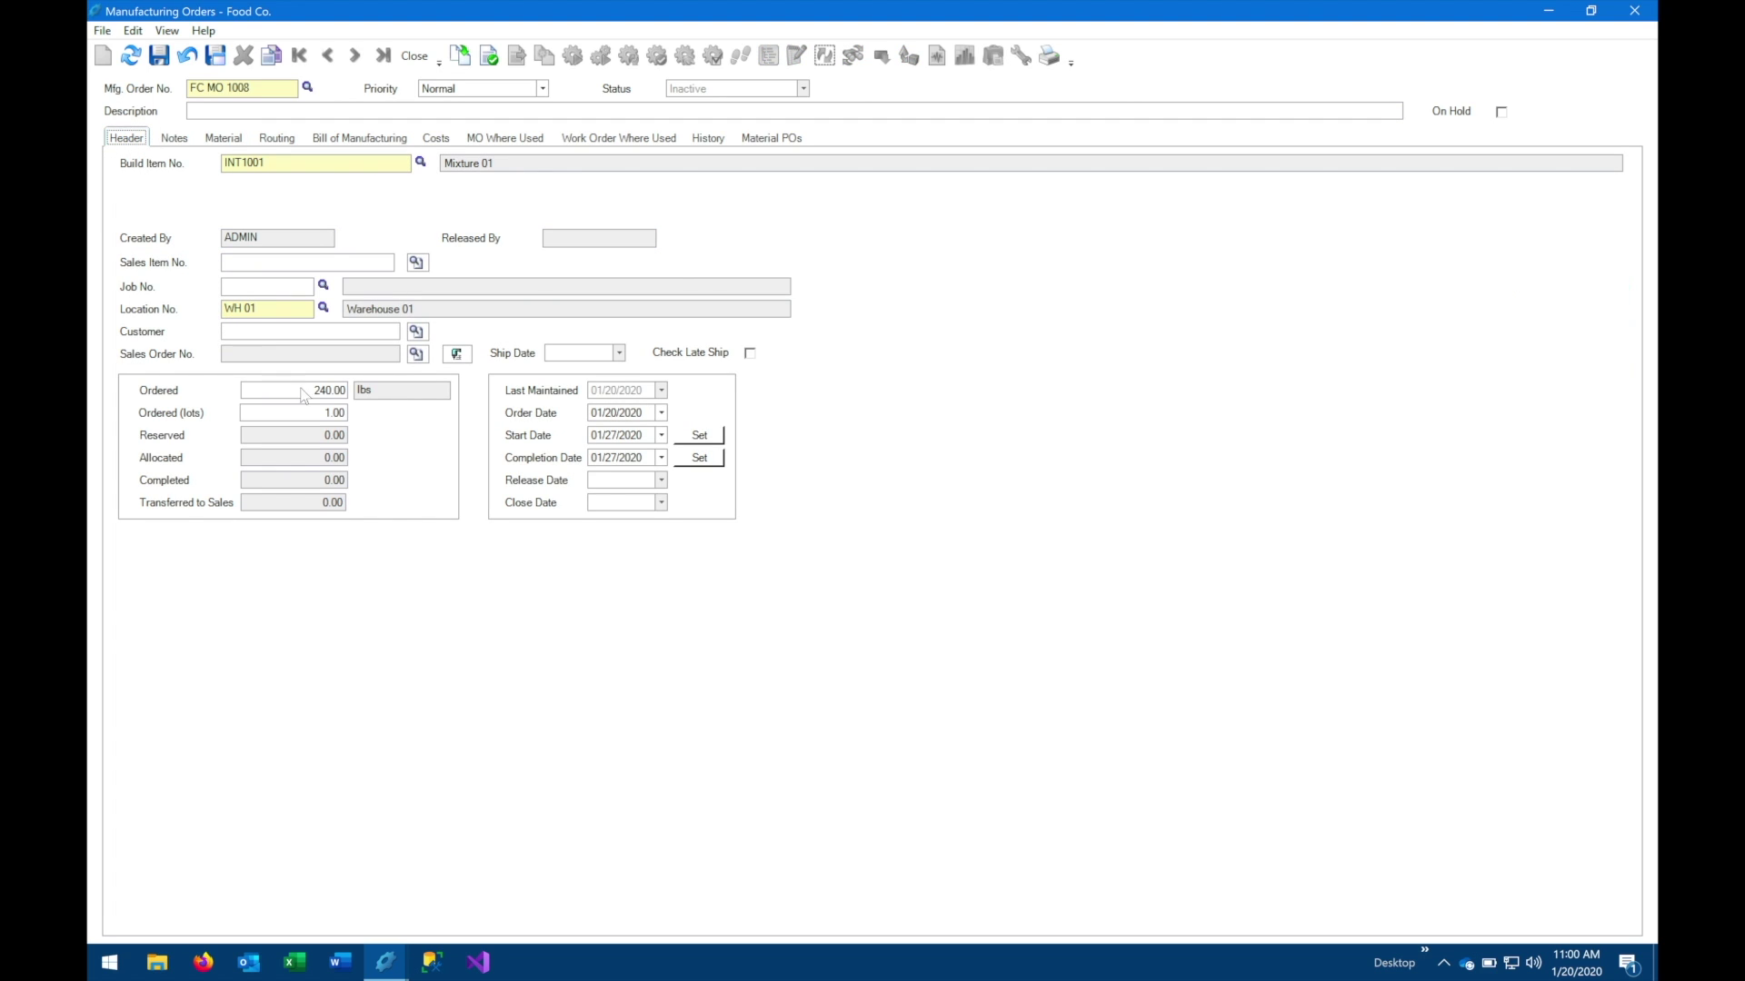
pyautogui.click(239, 141)
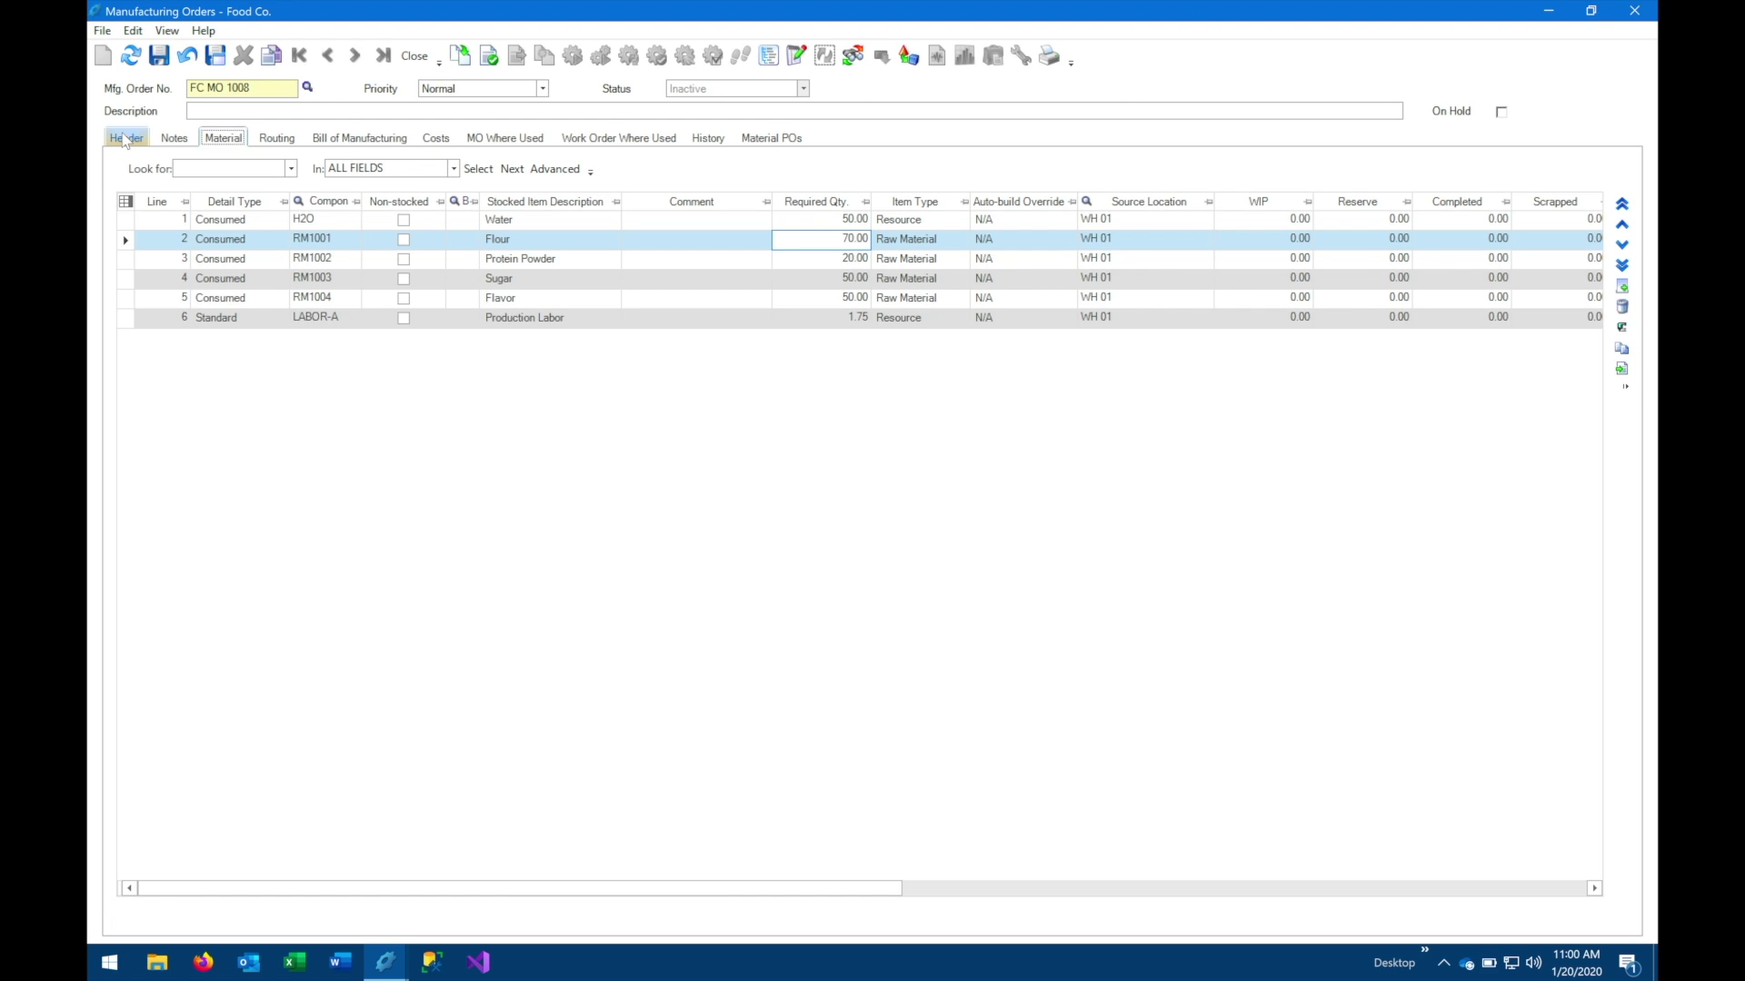
pyautogui.click(126, 139)
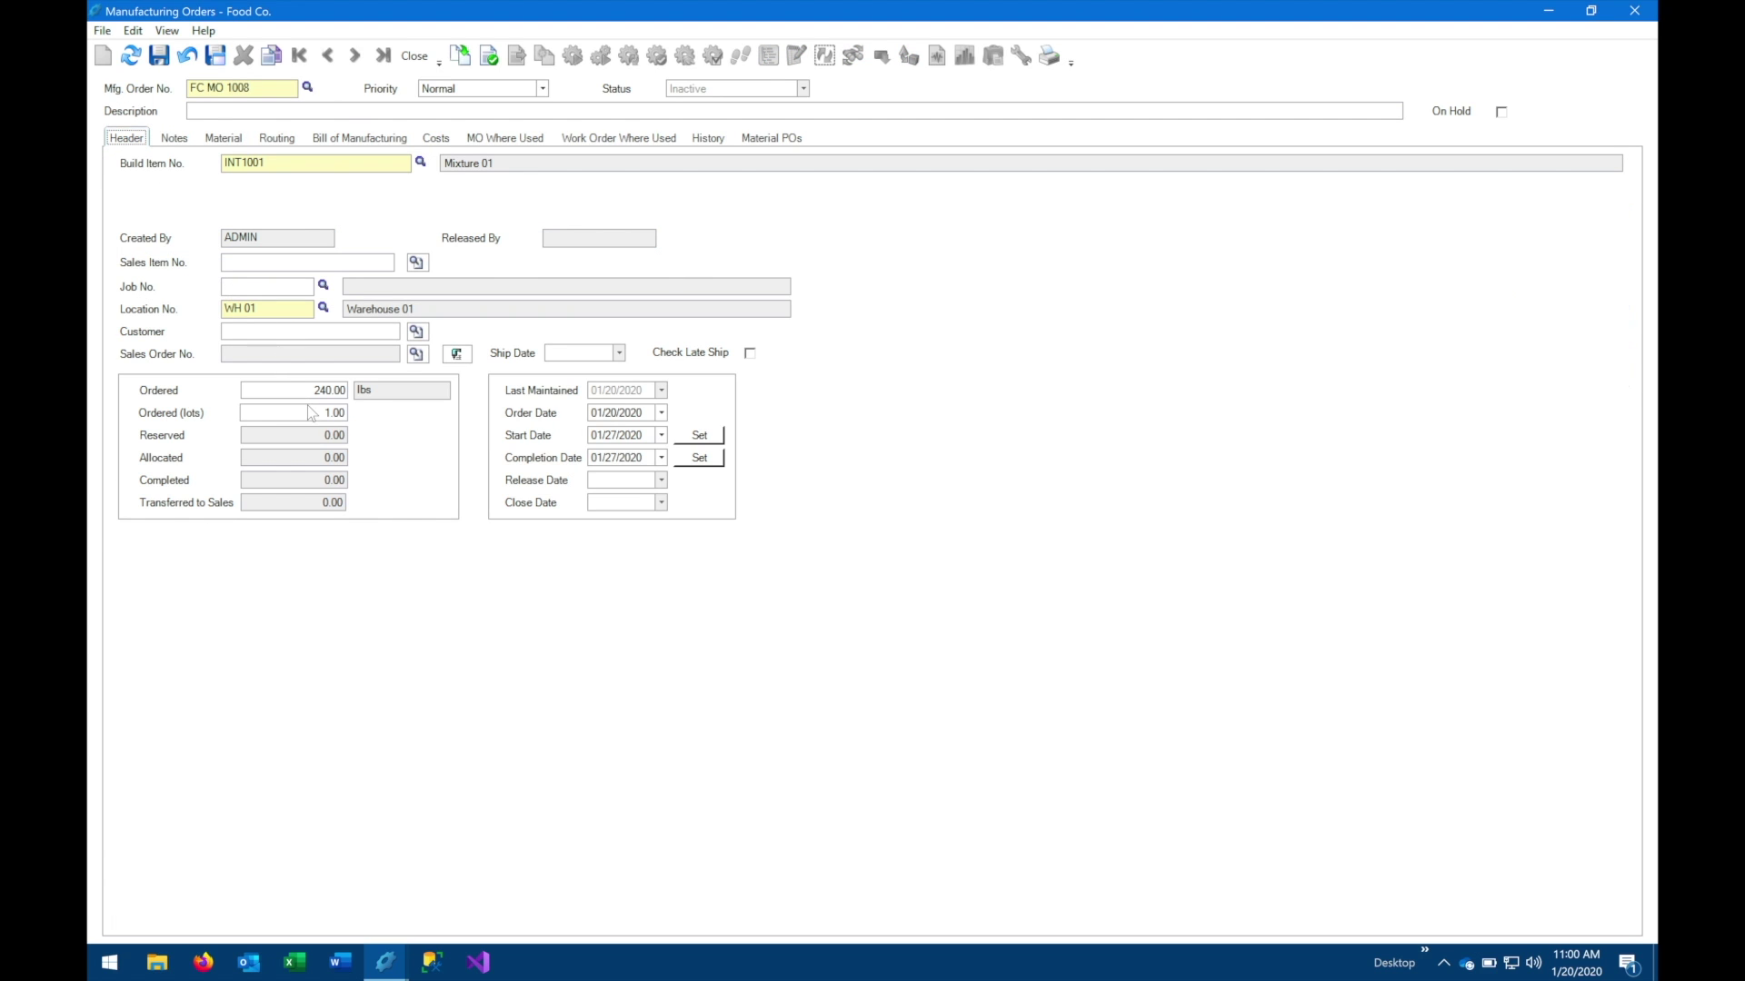
# Set the order's ordered quantity to 120 lbs and check the recalculated required quantities of the material lines
pyautogui.click(232, 141)
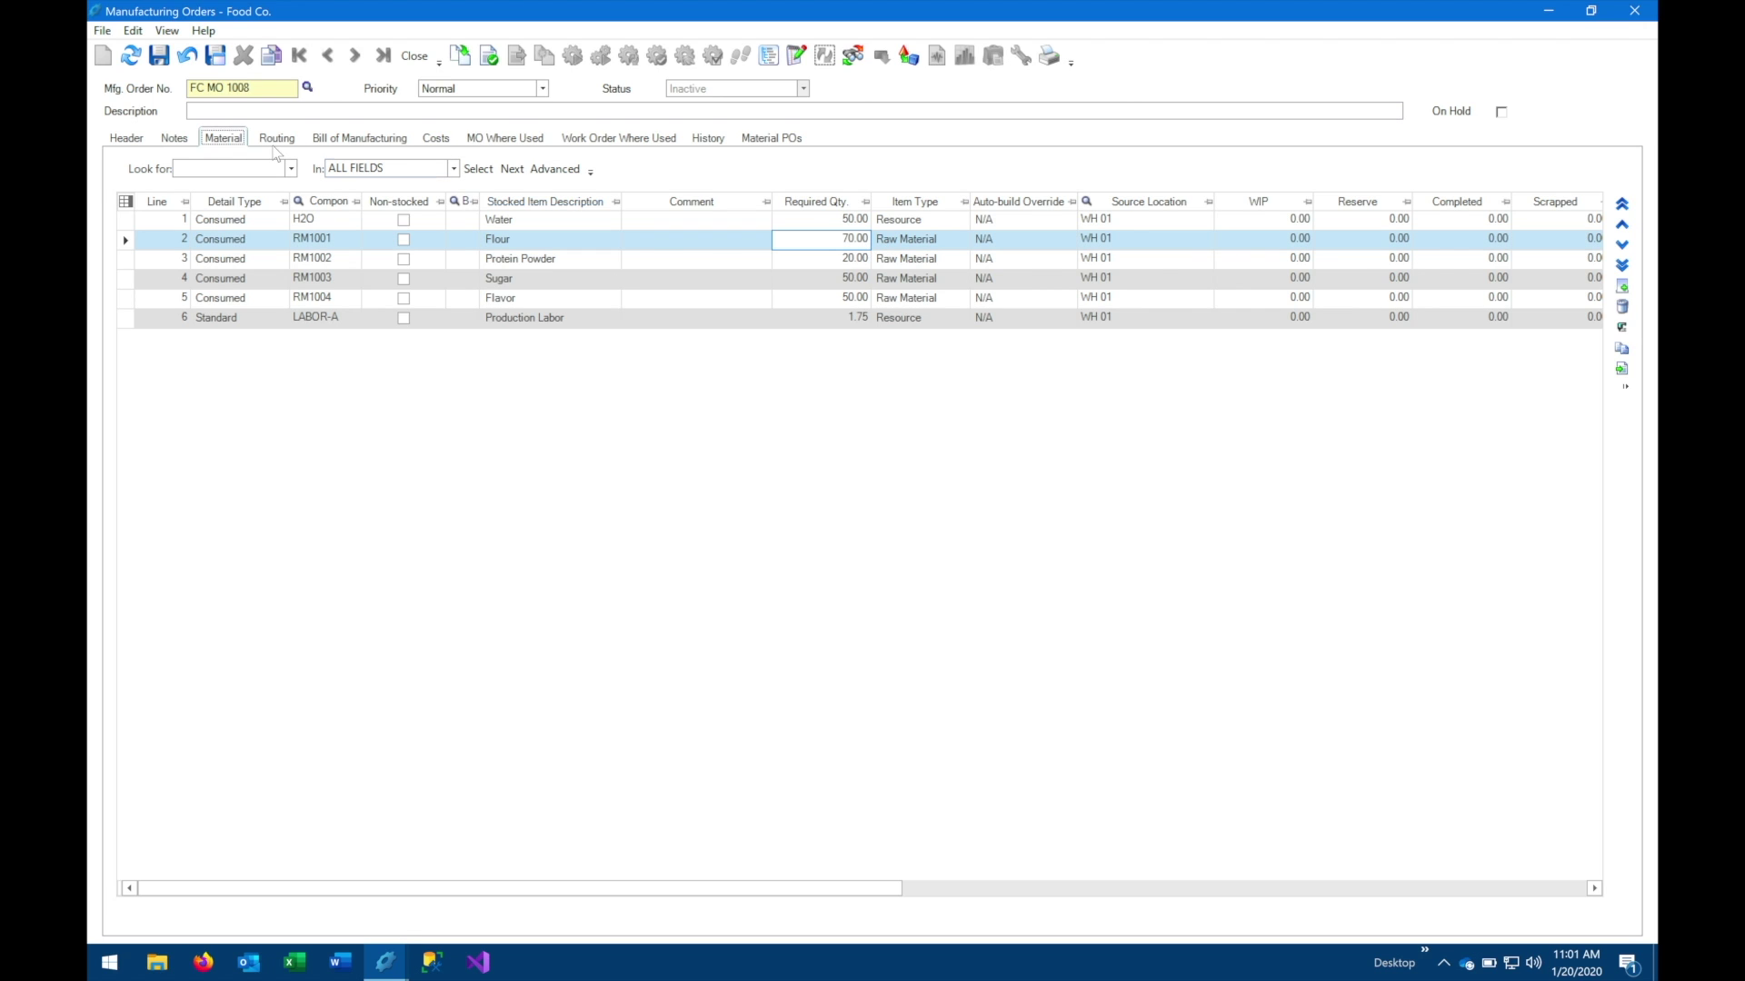
pyautogui.click(141, 139)
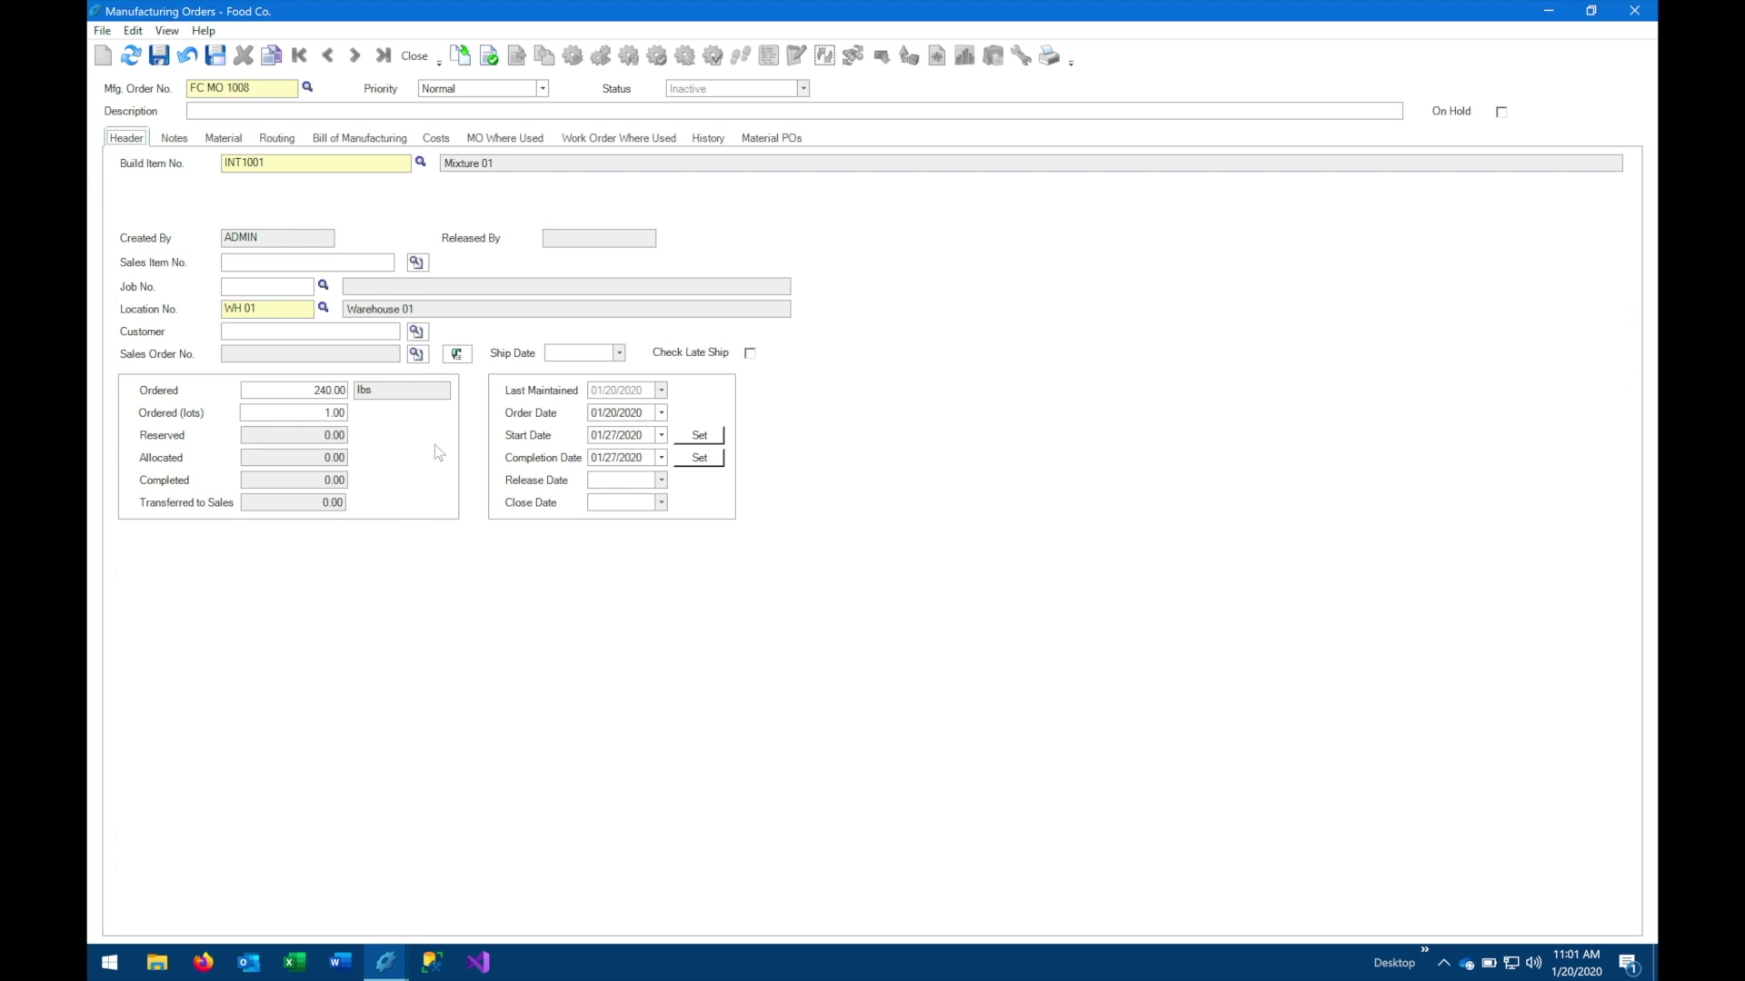
pyautogui.click(309, 393)
pyautogui.write('120')
pyautogui.press('Tab')
pyautogui.click(233, 141)
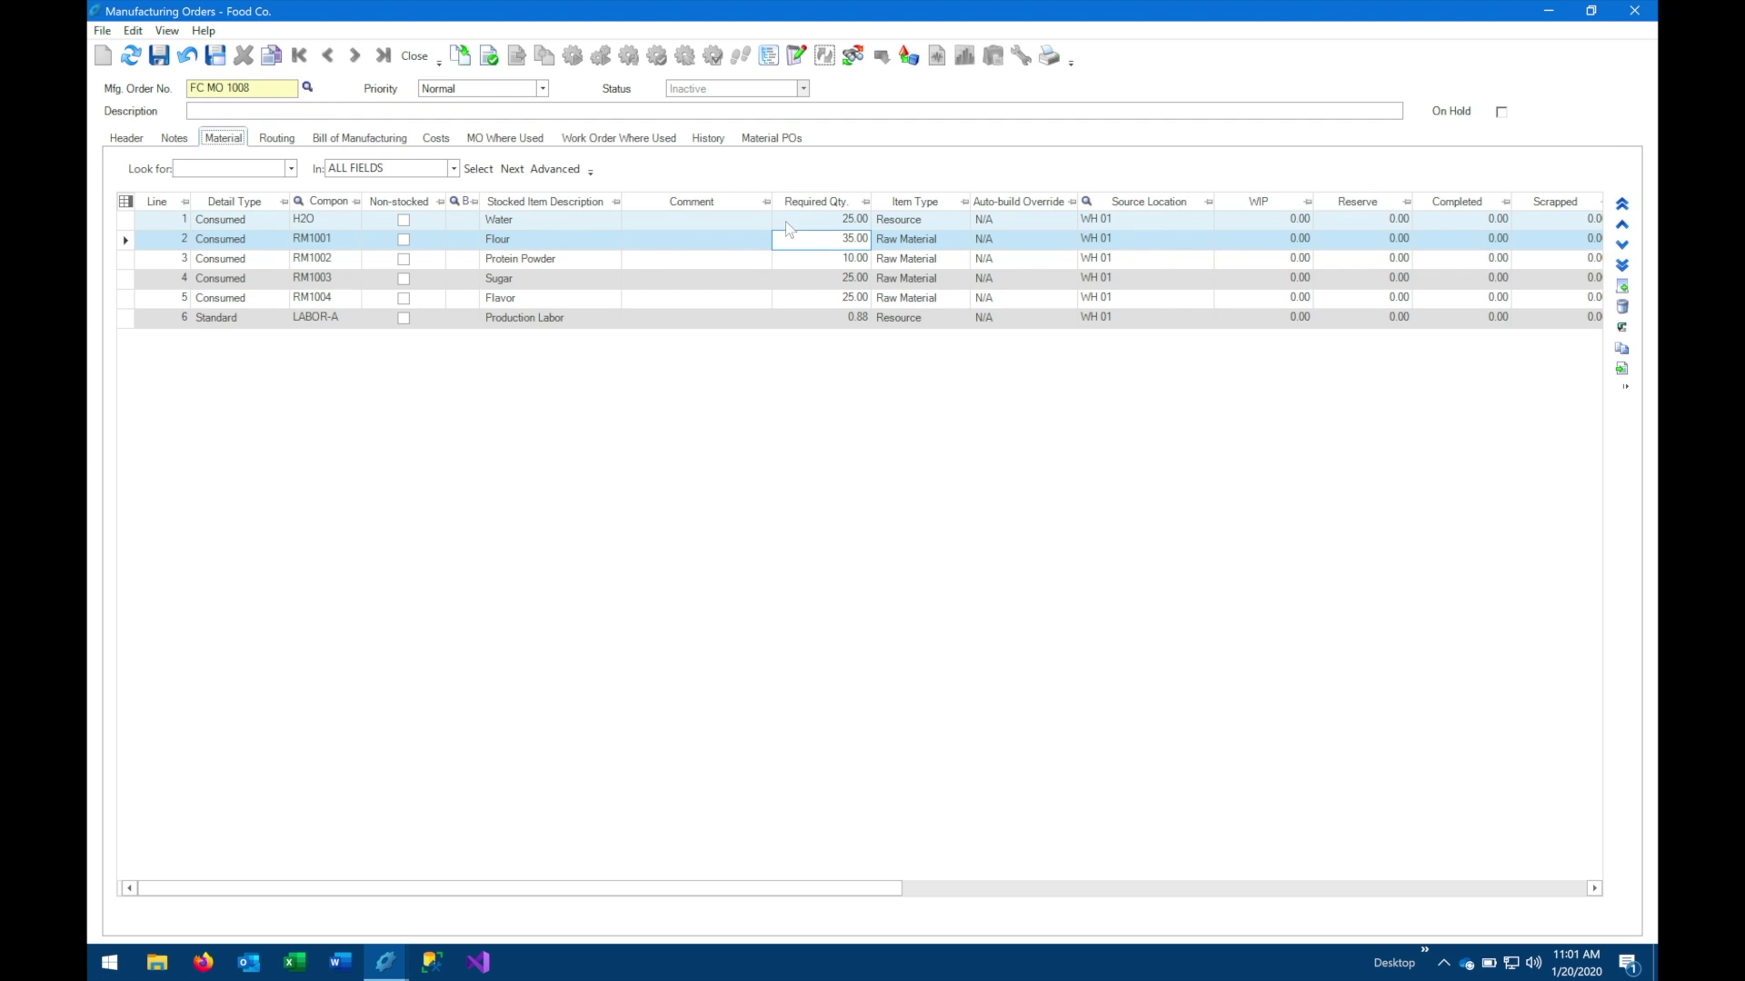
# Set the ordered quantity back to 240 lbs and recheck the required material quantities
pyautogui.click(118, 138)
pyautogui.click(299, 390)
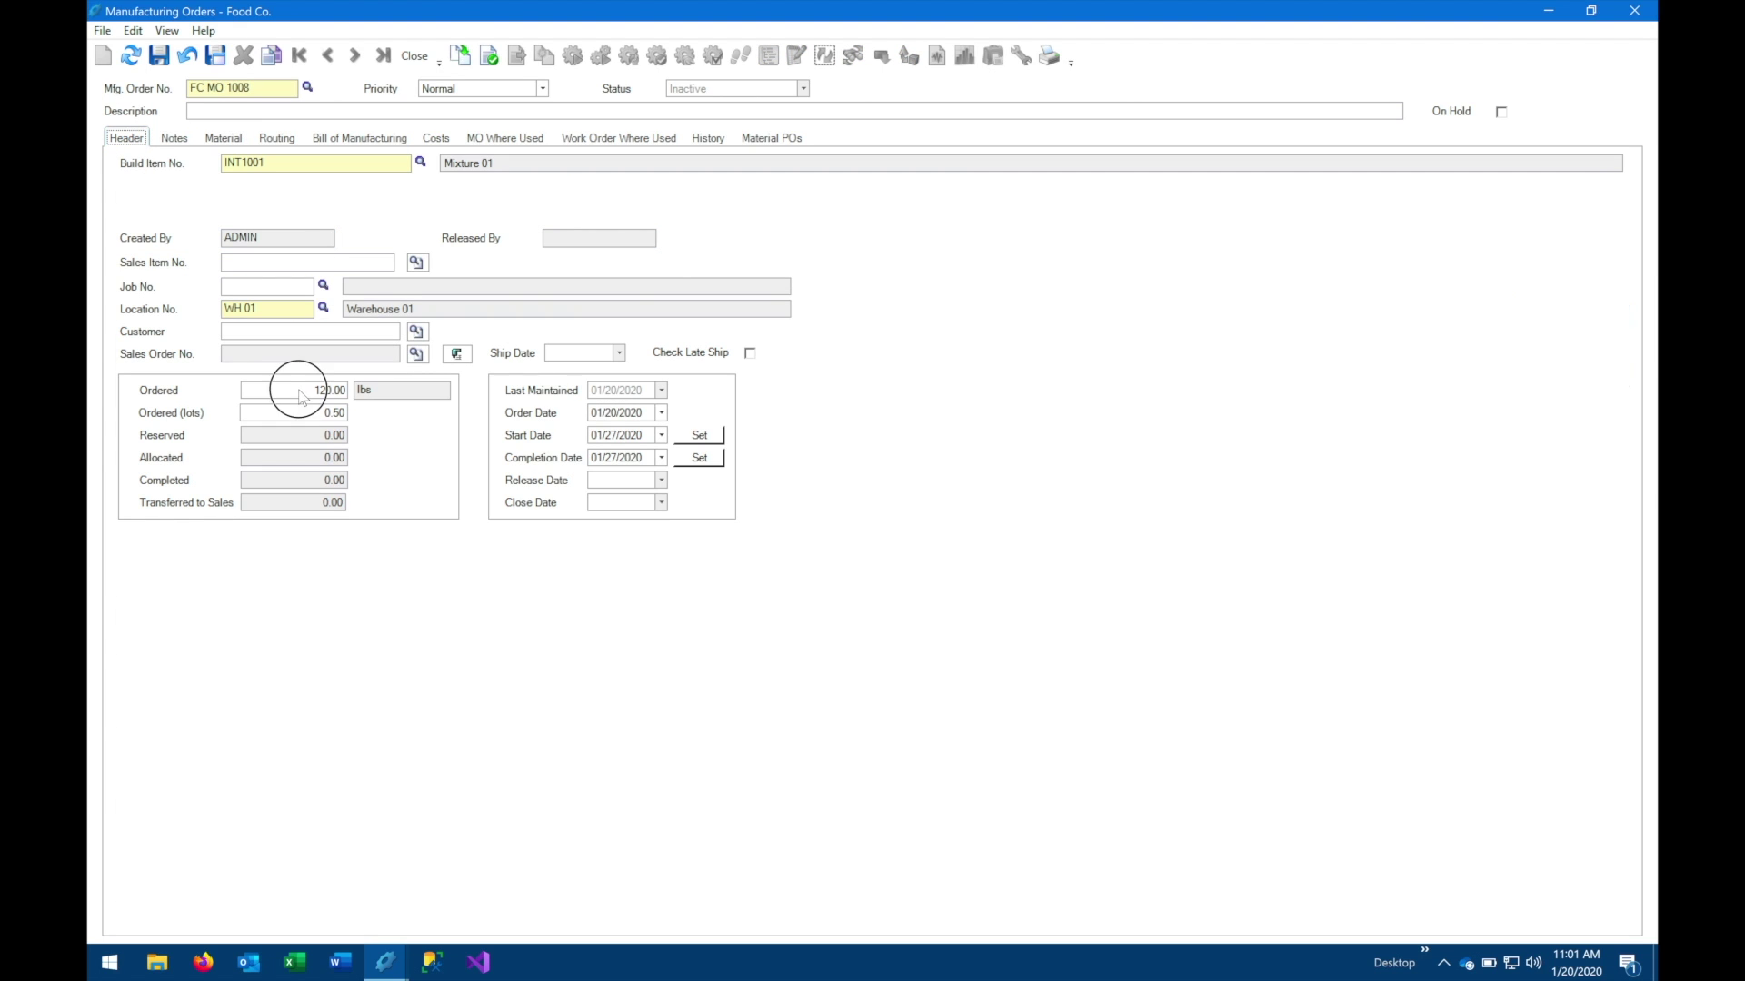
pyautogui.write('240')
pyautogui.press('Tab')
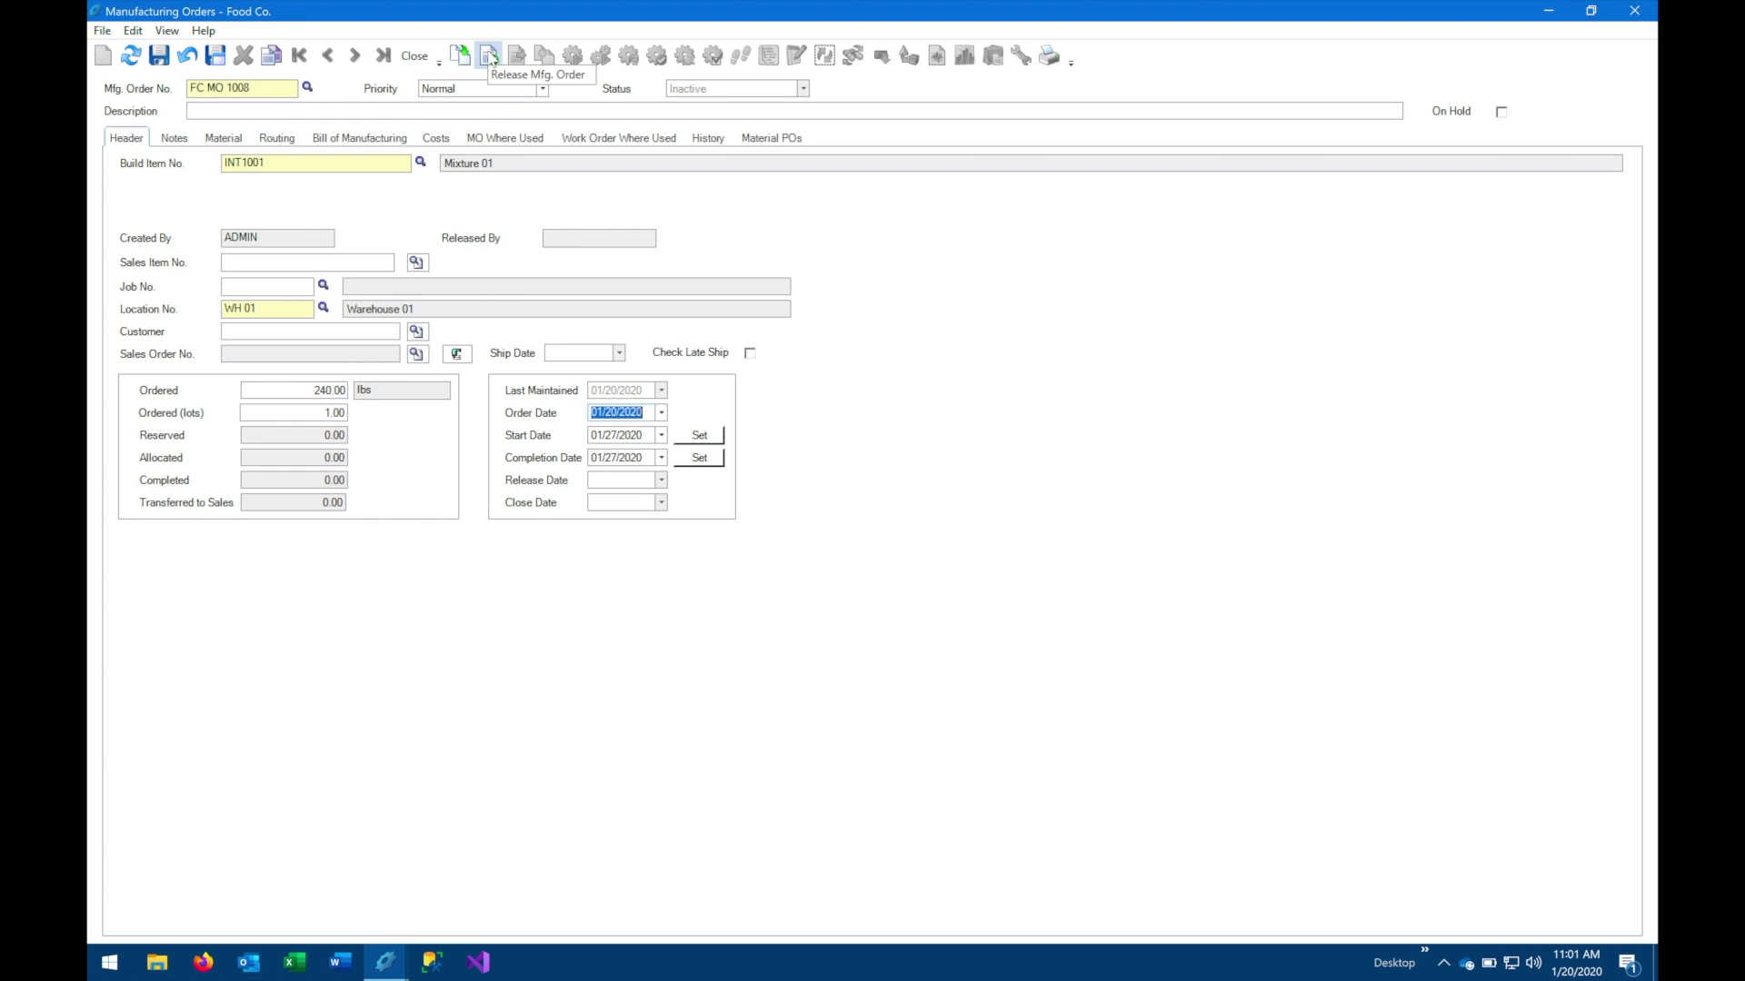
pyautogui.click(224, 137)
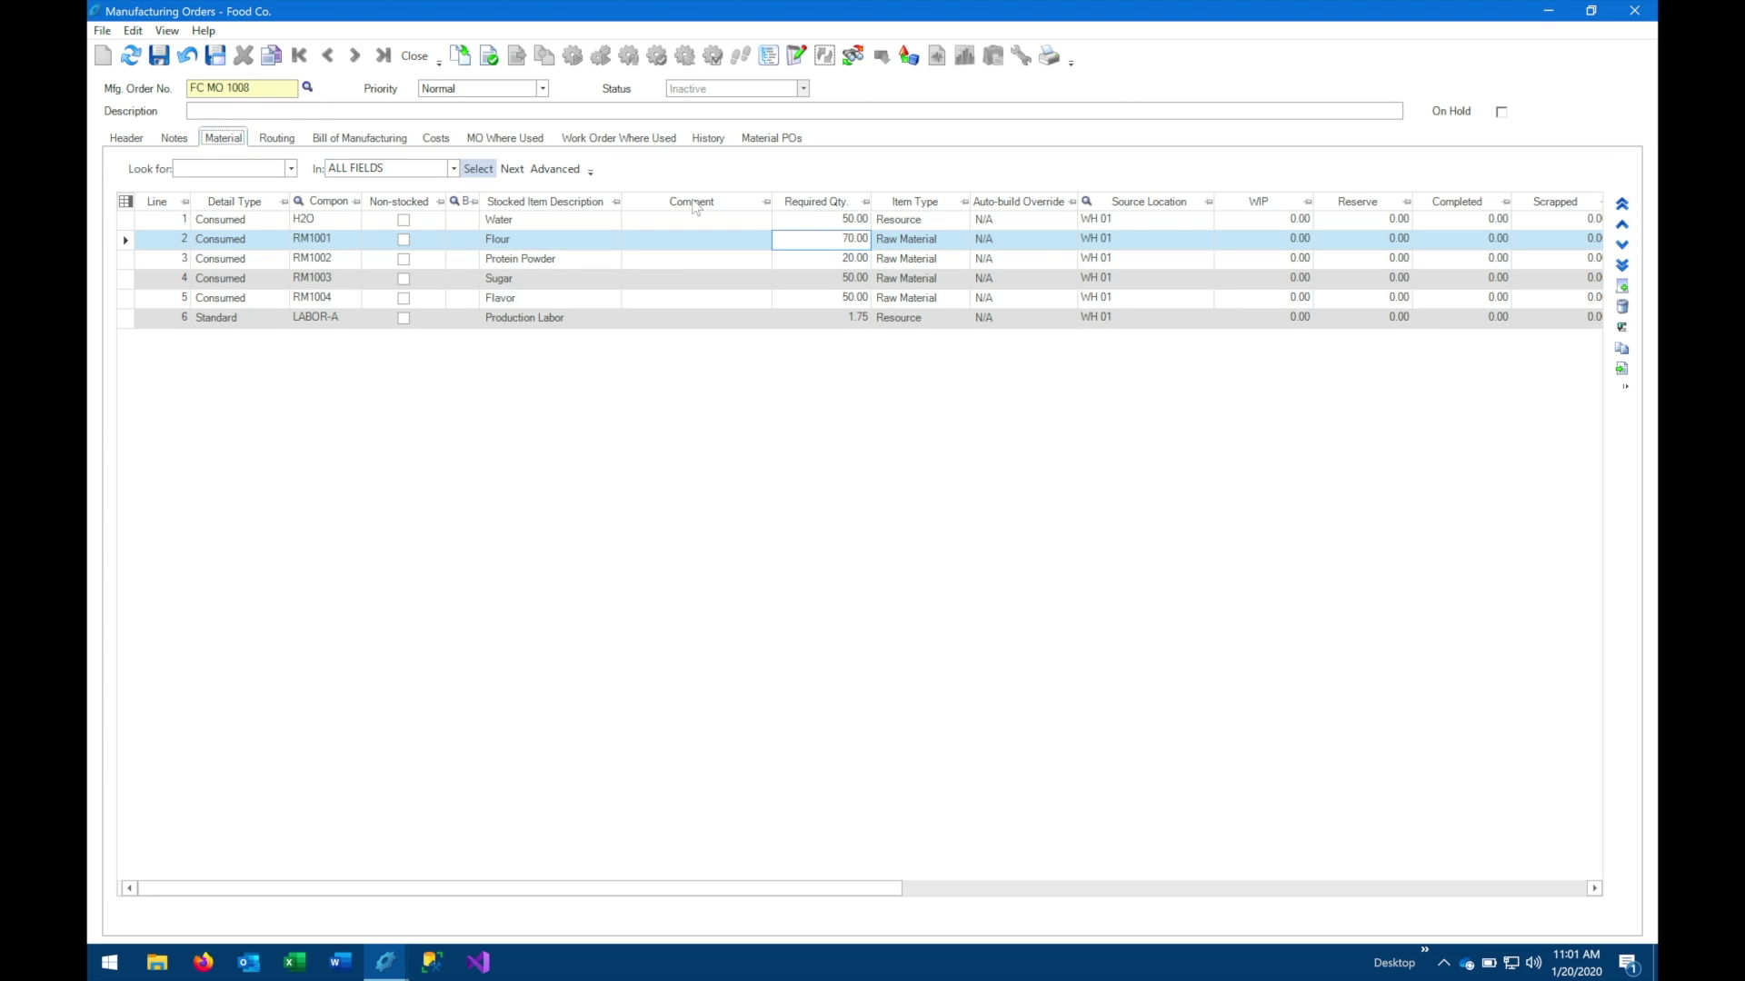
# Release the manufacturing order, agreeing to add it as a new order first
pyautogui.click(488, 57)
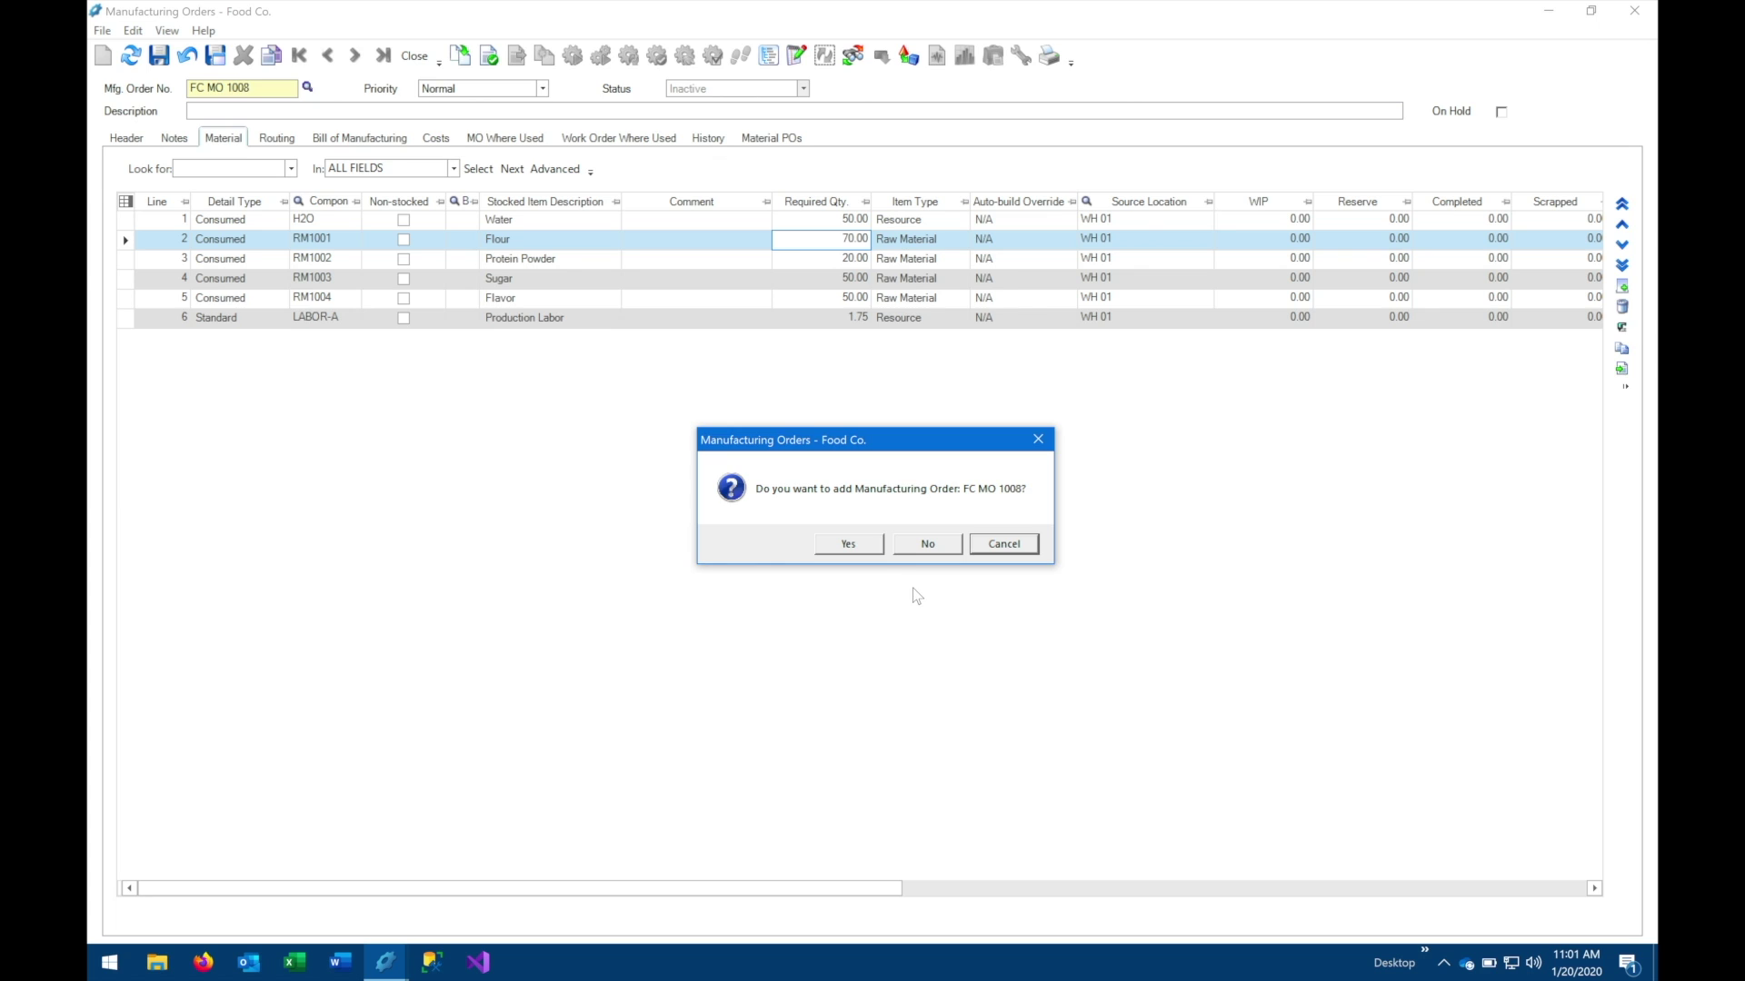
pyautogui.click(848, 545)
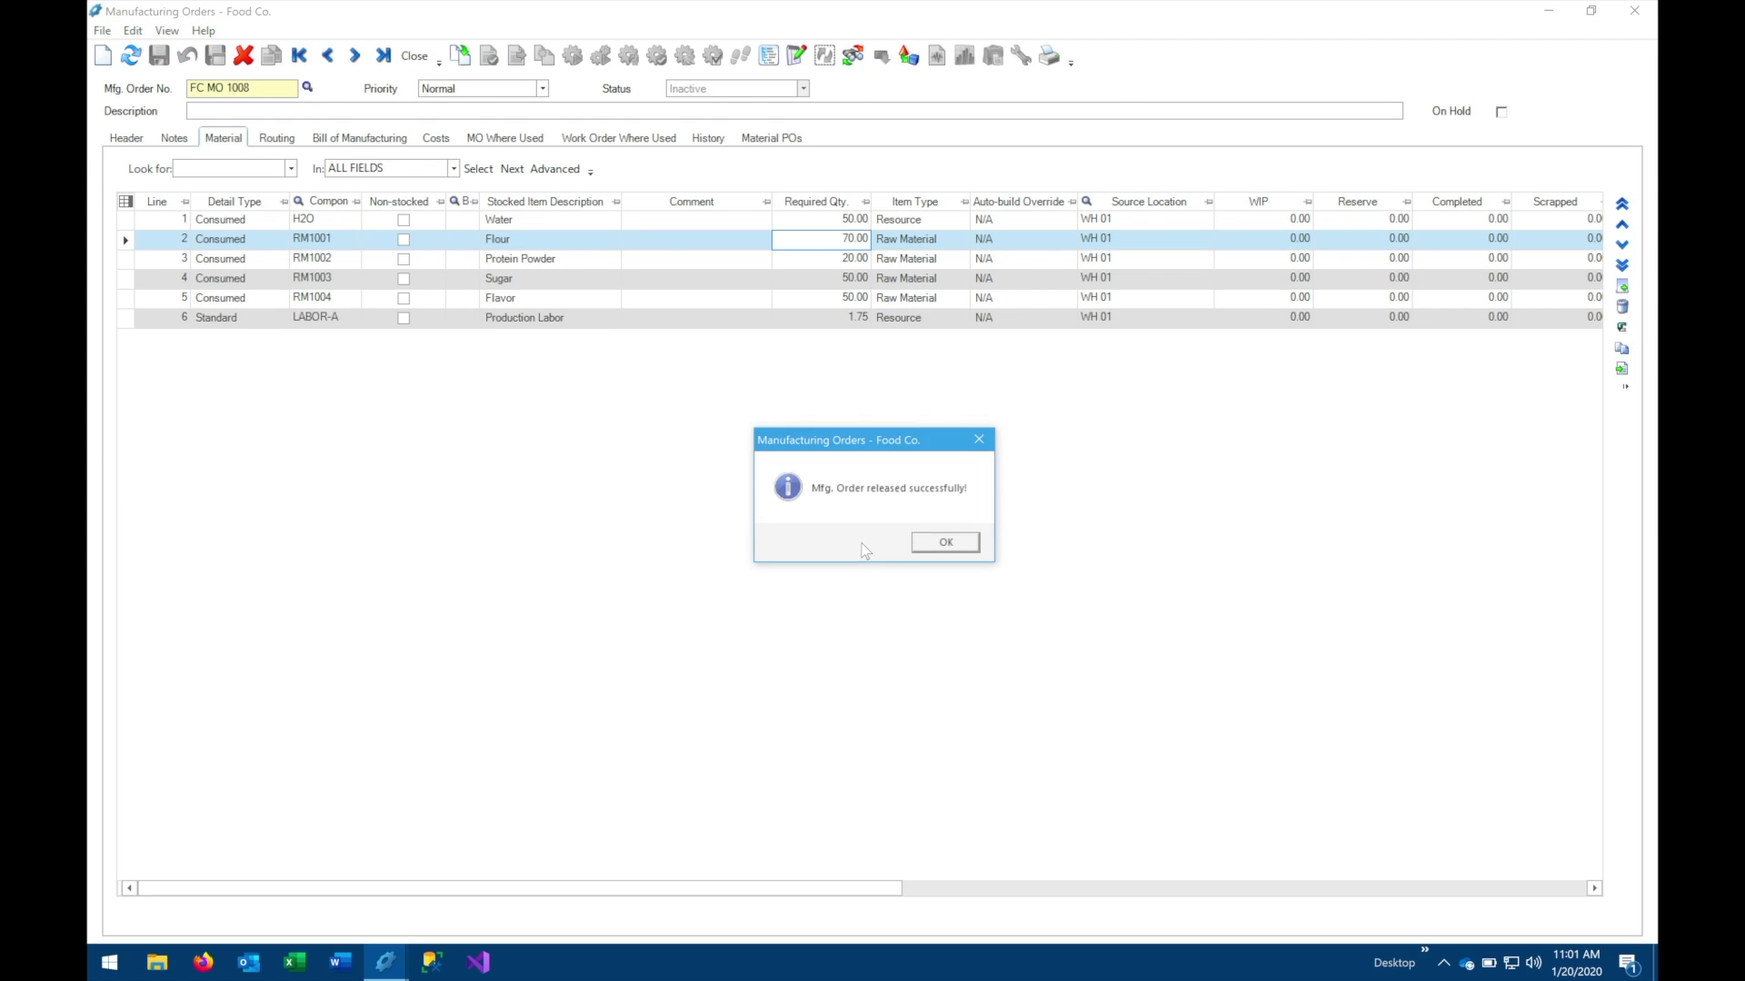
pyautogui.click(920, 544)
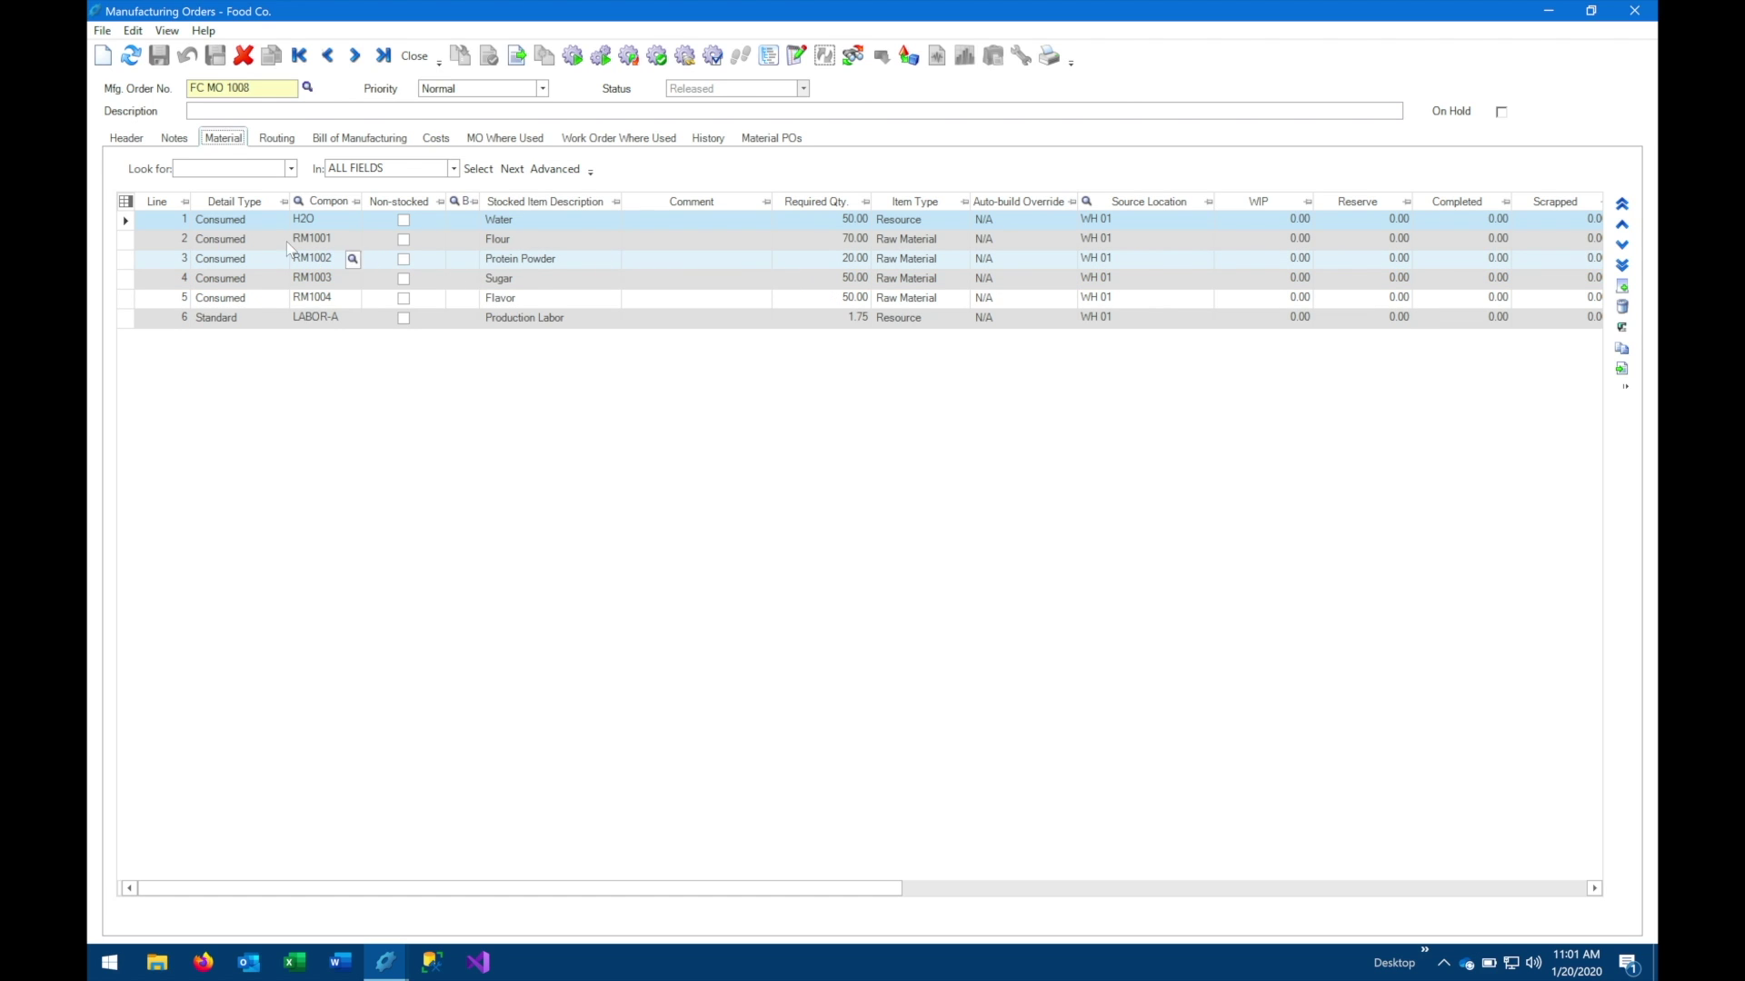
# Set the released order's ordered quantity to 120 lbs and review its effect on the material lines
pyautogui.click(126, 137)
pyautogui.click(316, 391)
pyautogui.write('120')
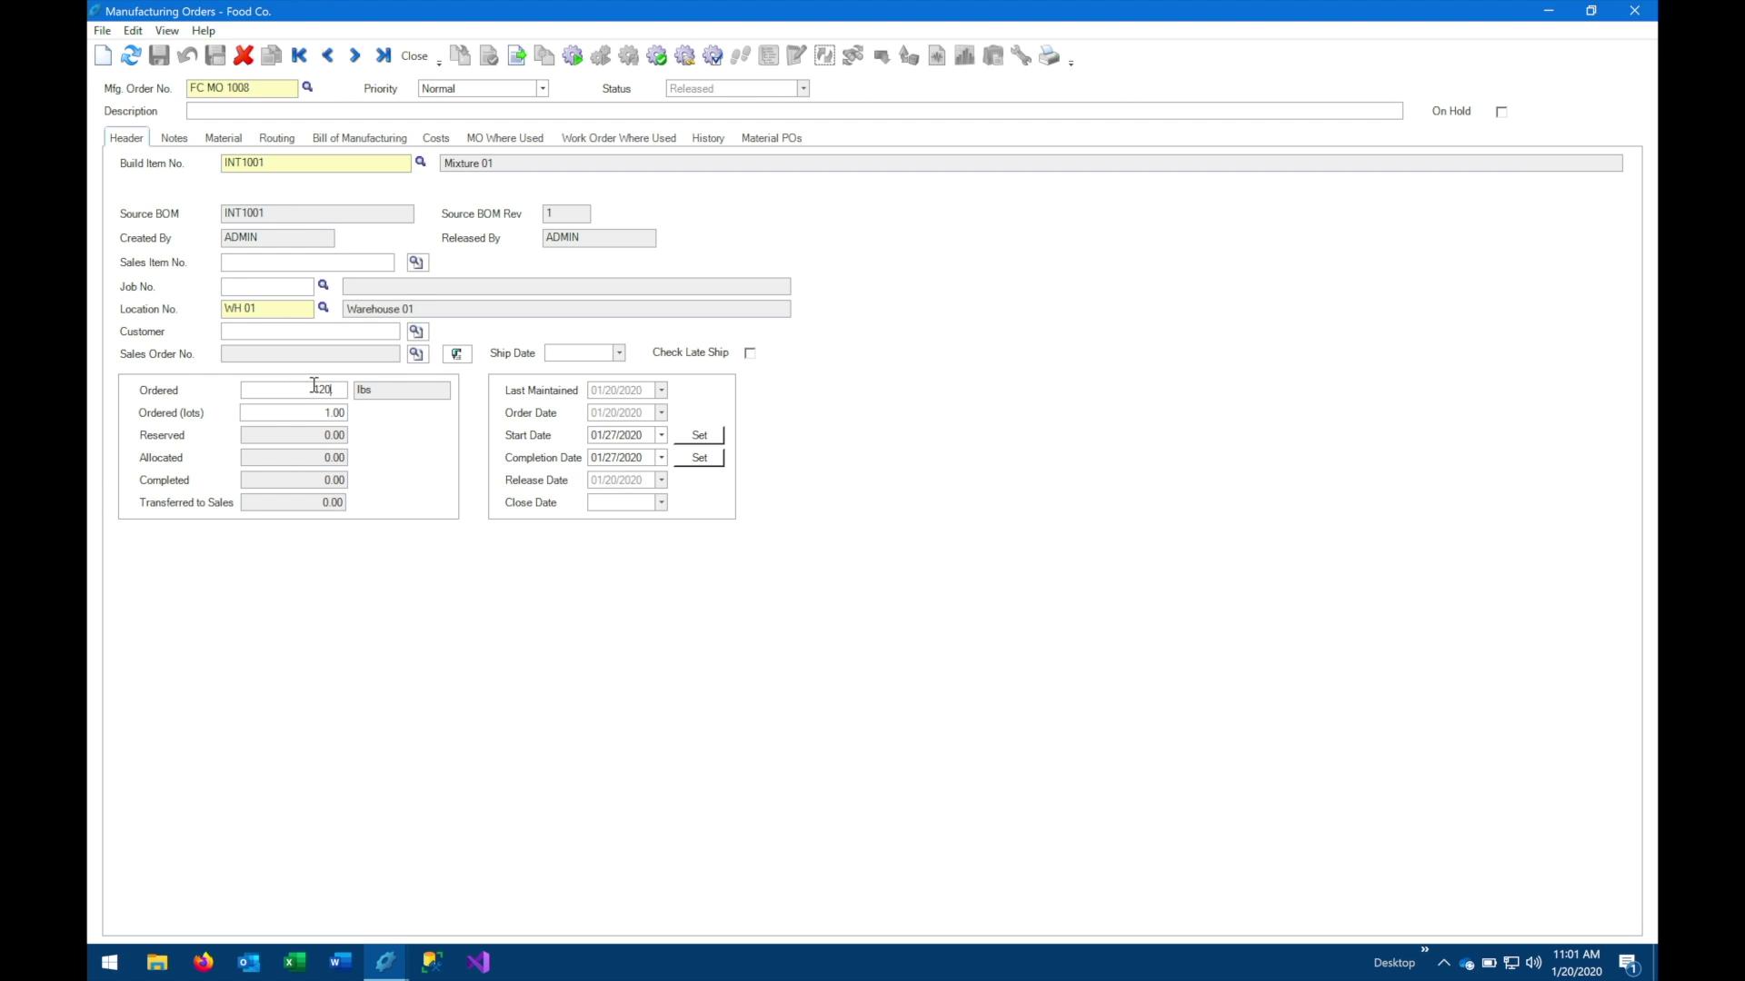
pyautogui.click(224, 137)
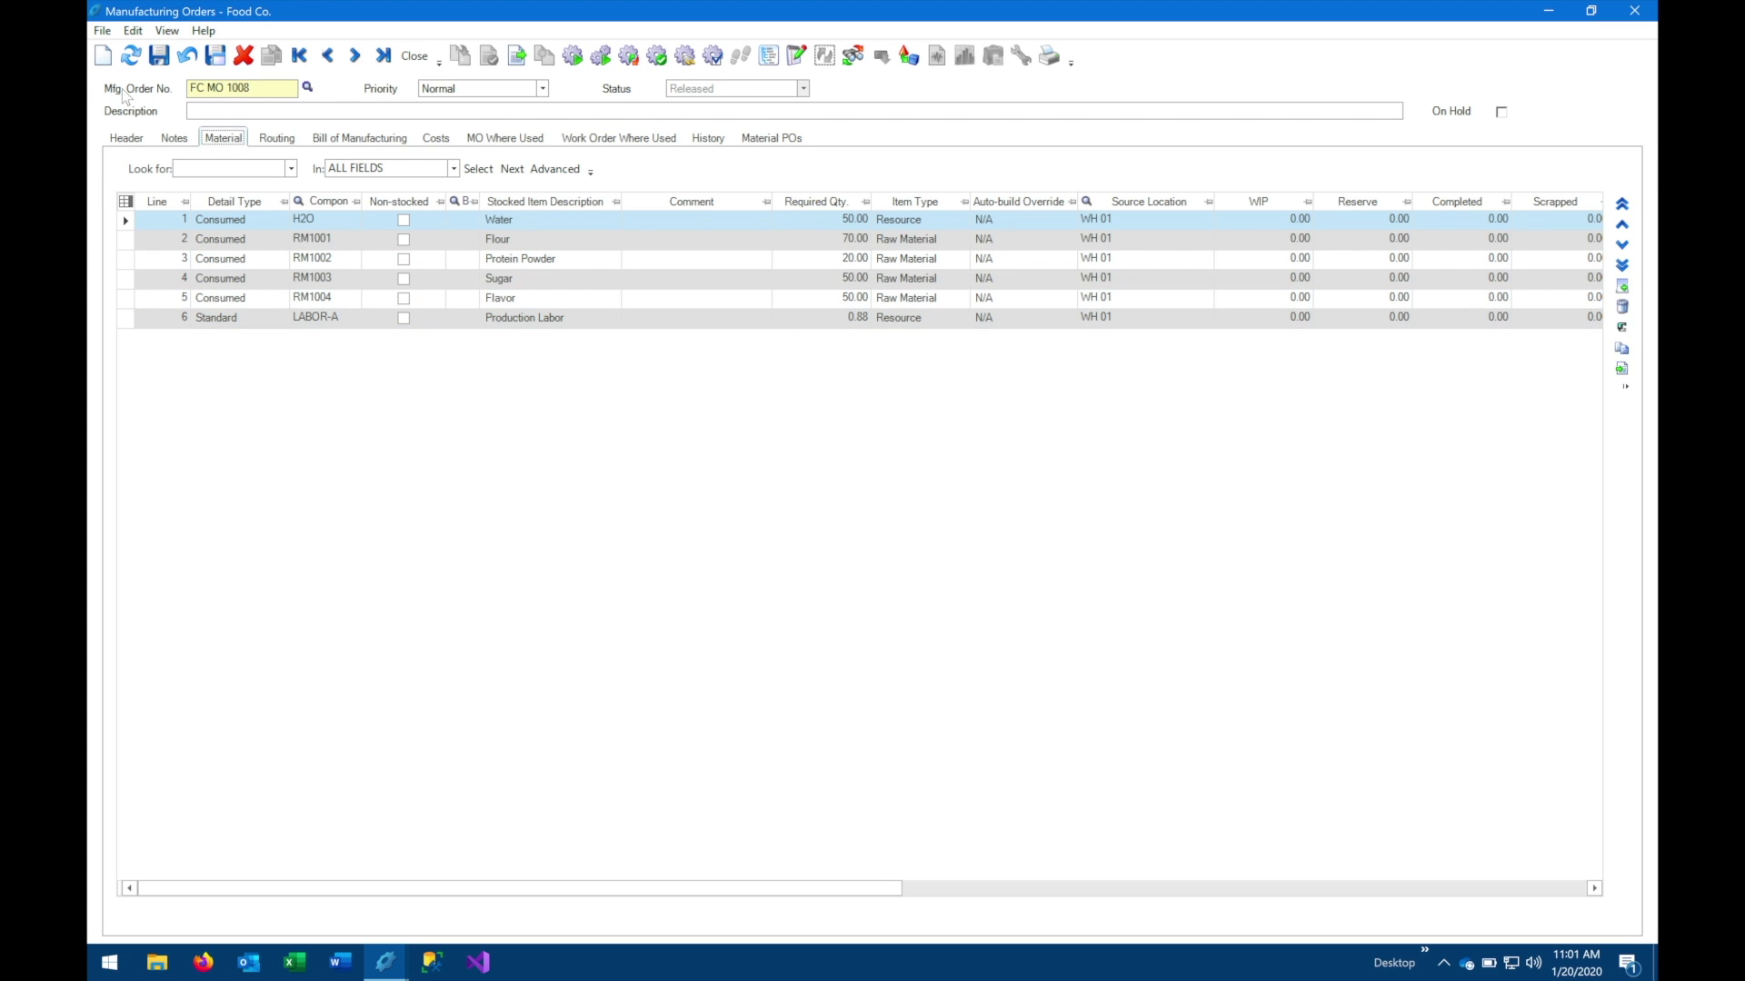
# Restore the released order's ordered quantity to 240 lbs, check the material lines, and save the order
pyautogui.click(126, 140)
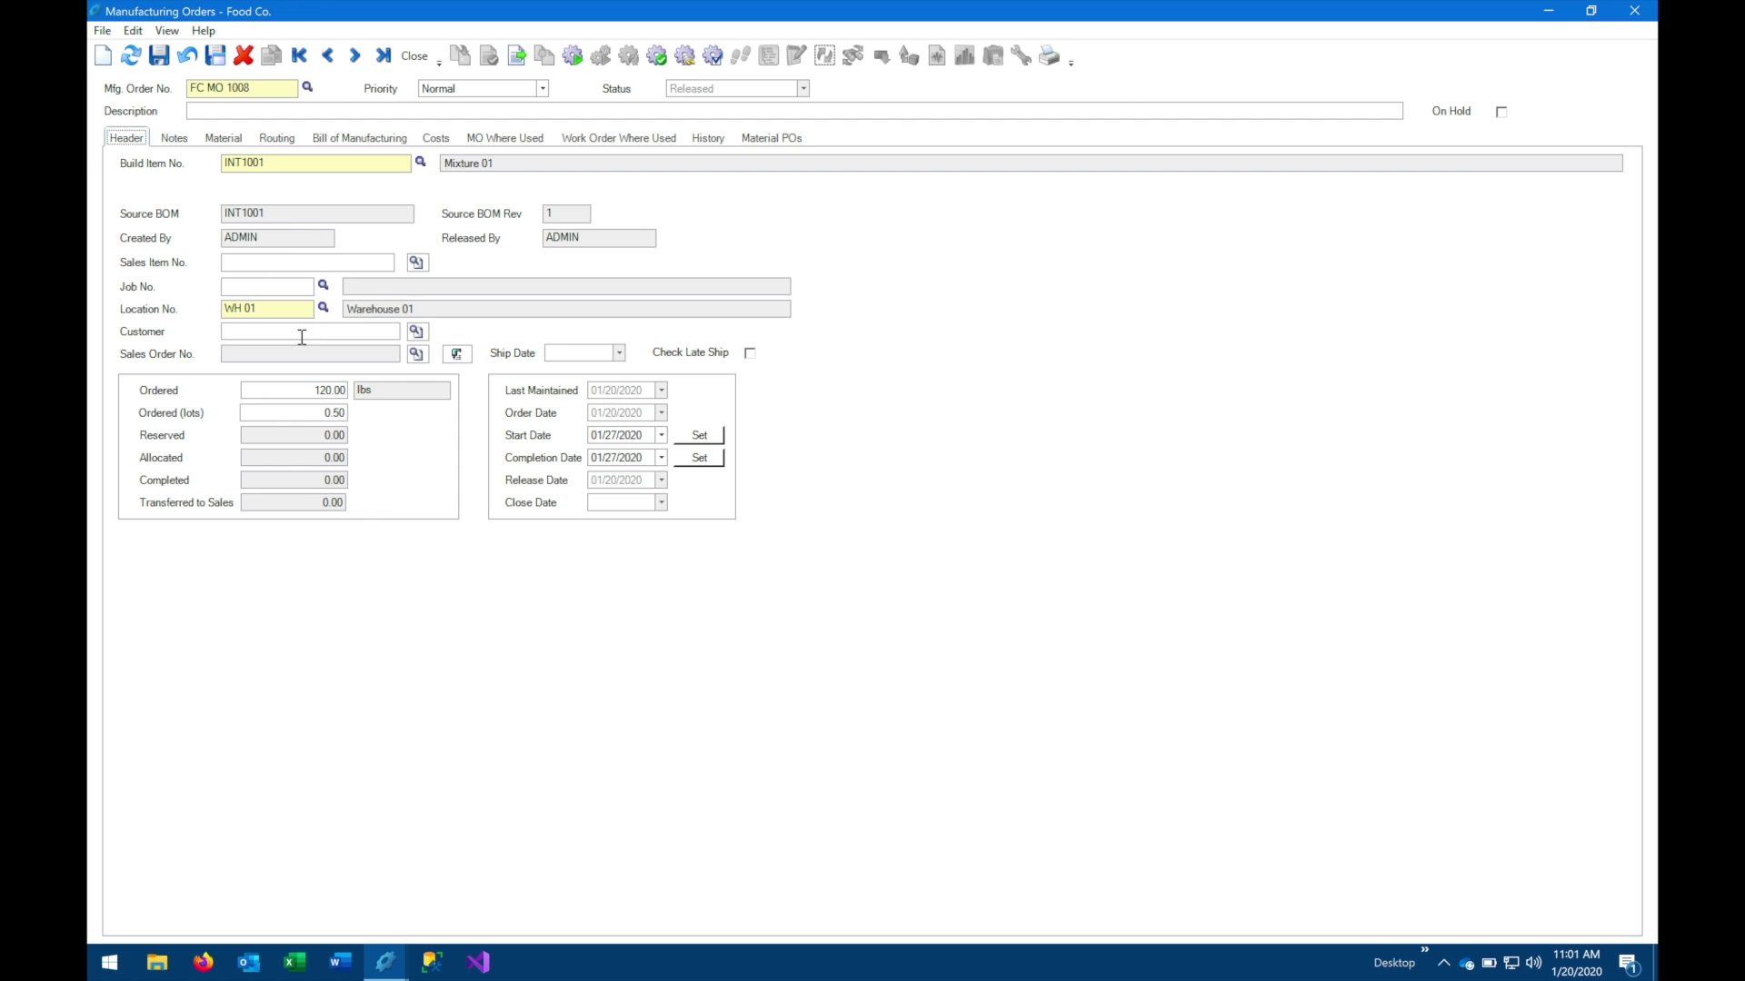
pyautogui.click(308, 392)
pyautogui.write('240')
pyautogui.press('Tab')
pyautogui.click(224, 138)
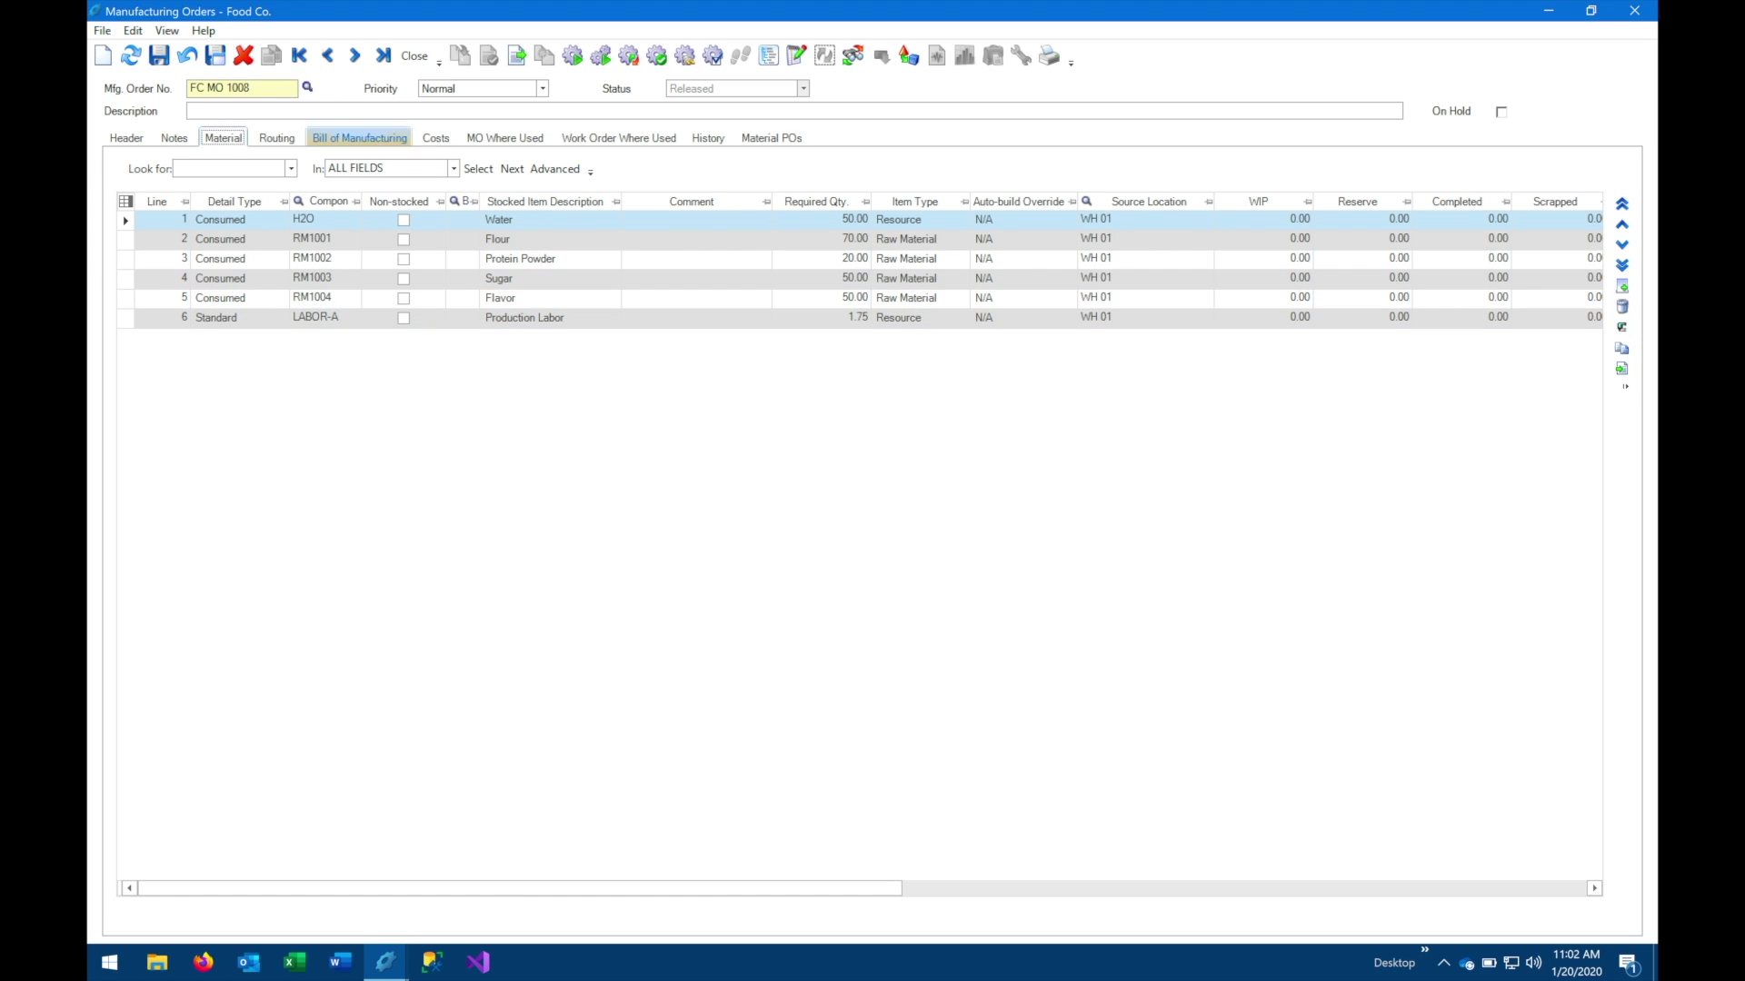
pyautogui.click(126, 138)
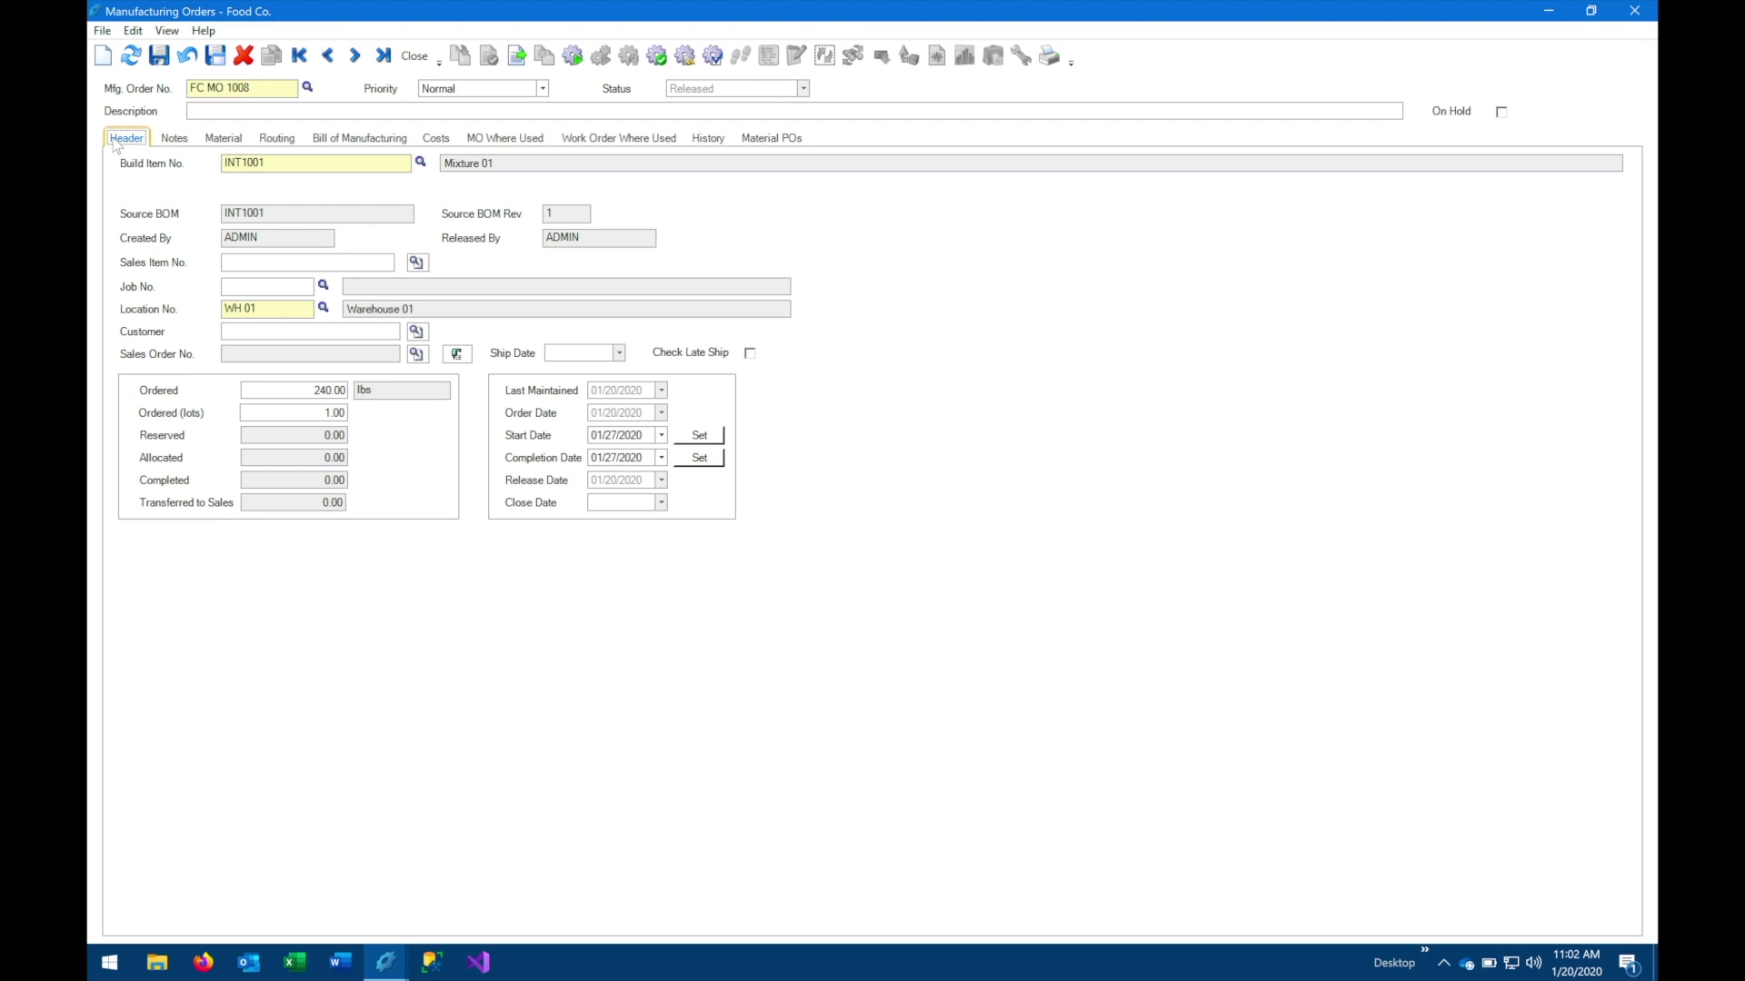
pyautogui.click(159, 57)
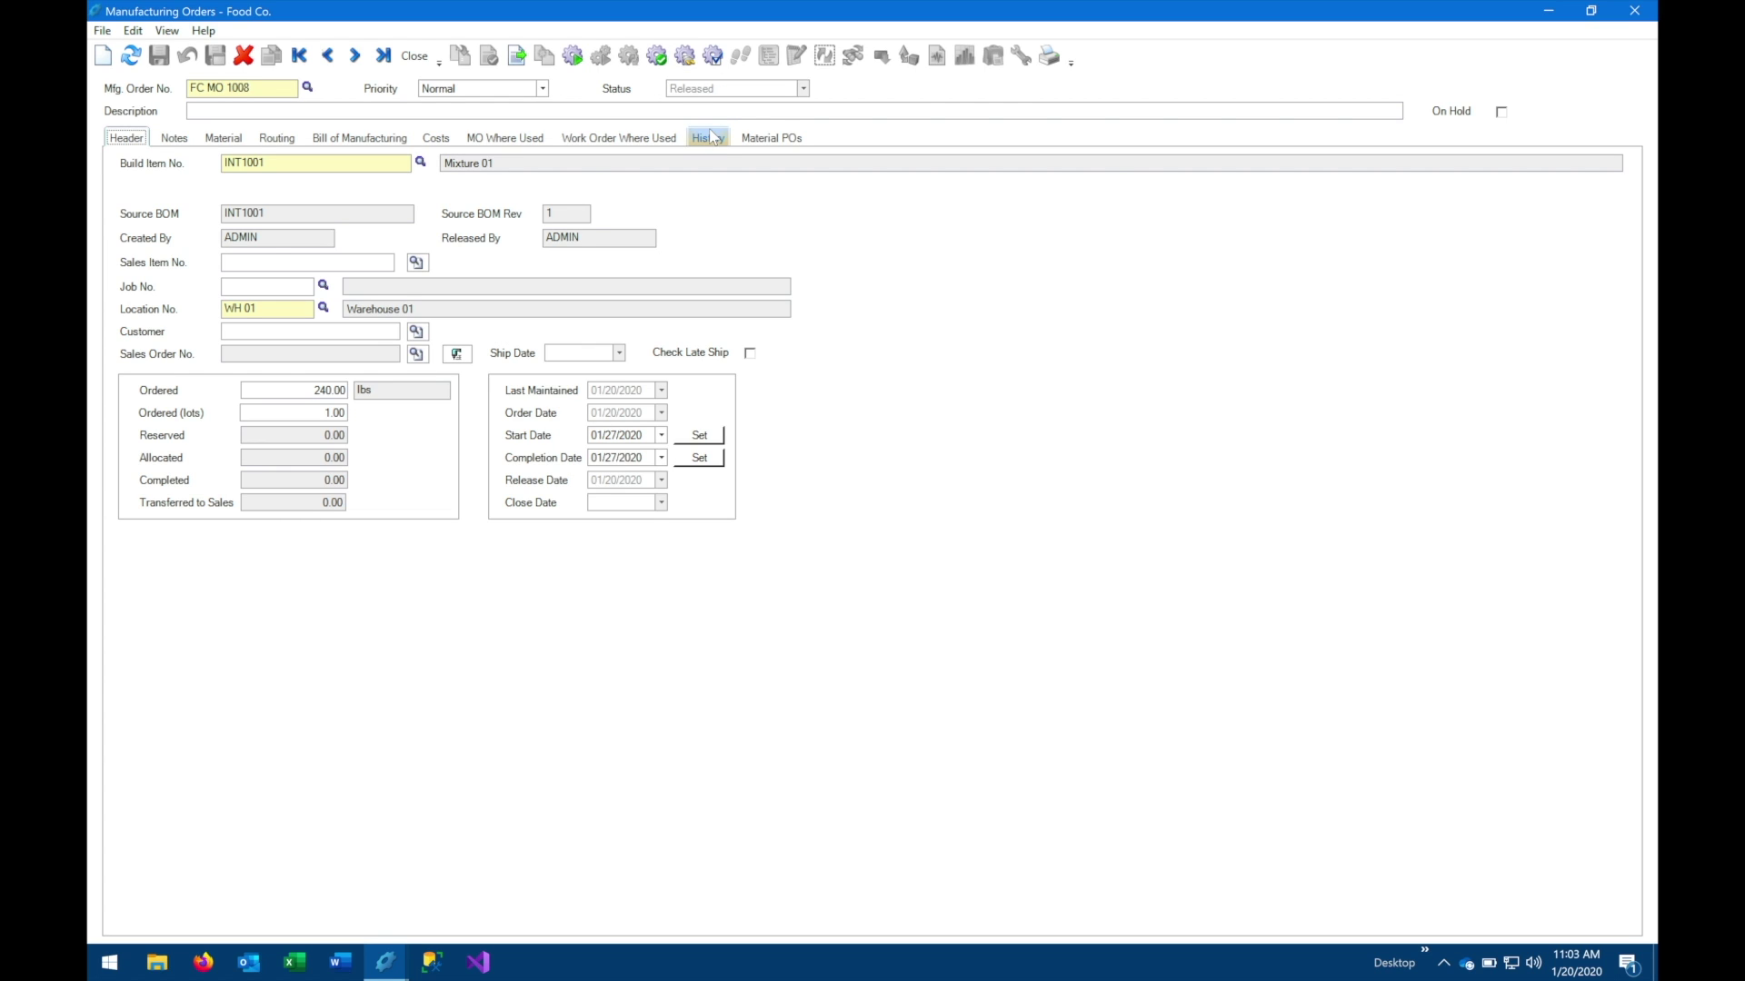
# Complete the manufacturing order by assembling a quantity of 245 lbs, accepting completion above the ordered quantity
pyautogui.click(657, 57)
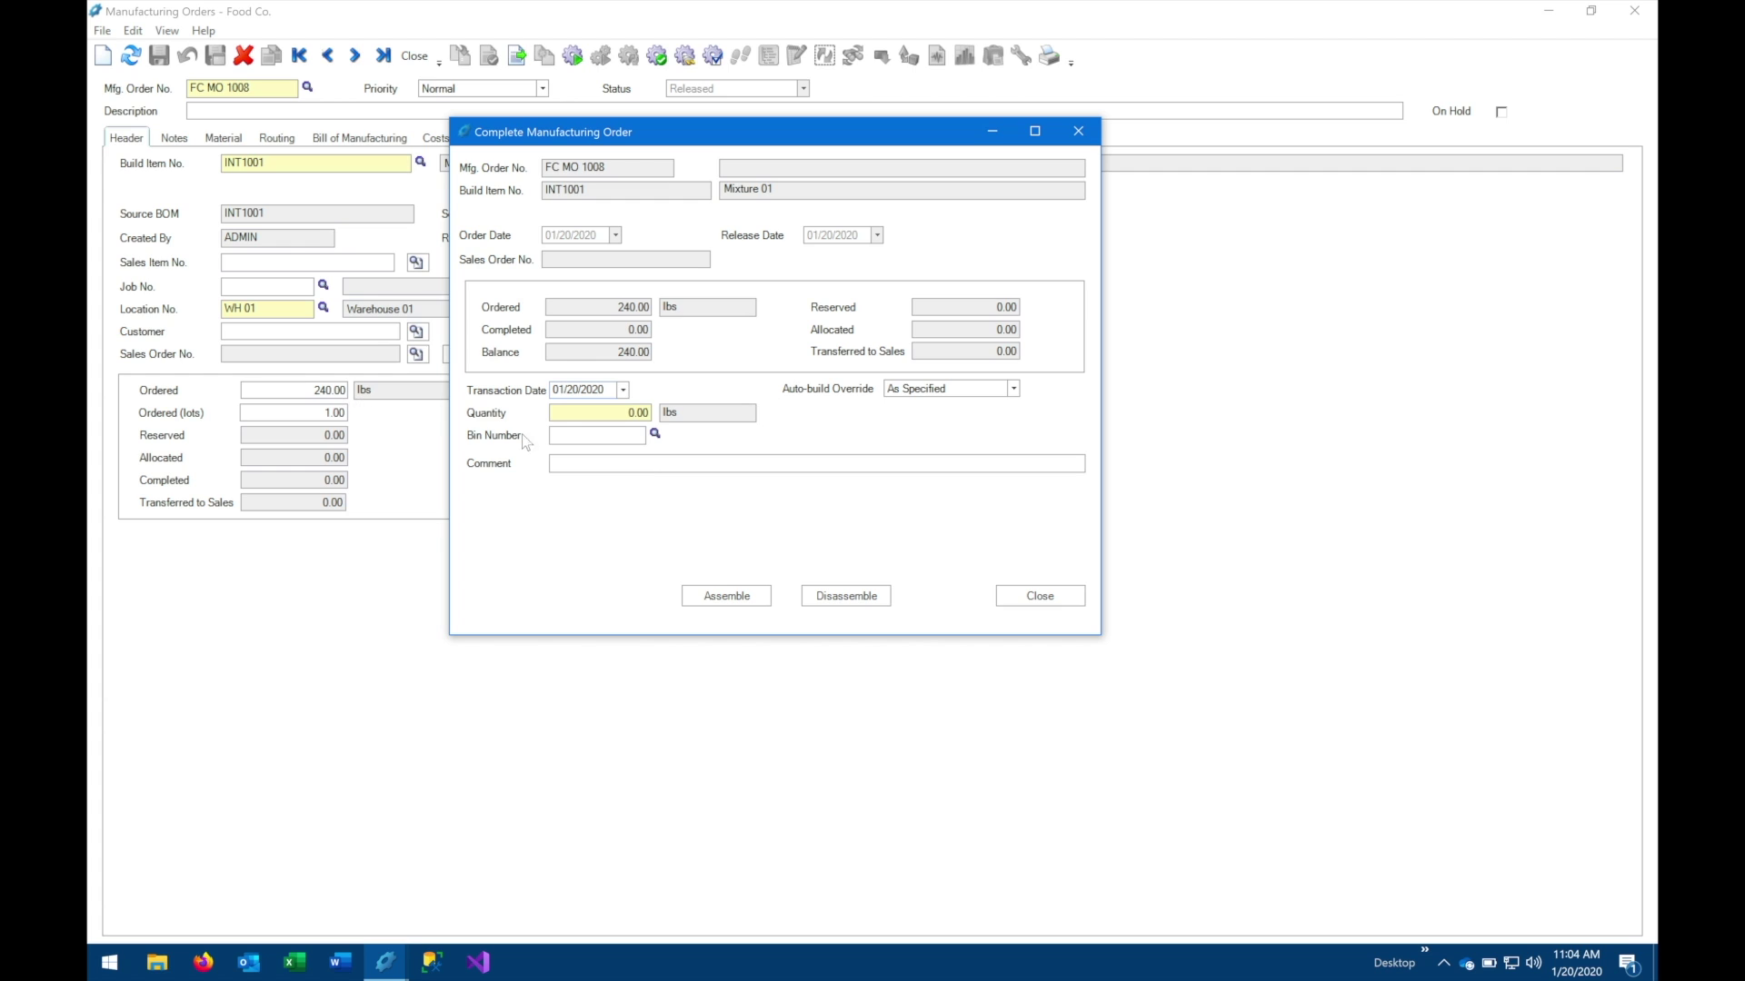
pyautogui.click(622, 413)
pyautogui.write('245')
pyautogui.click(735, 600)
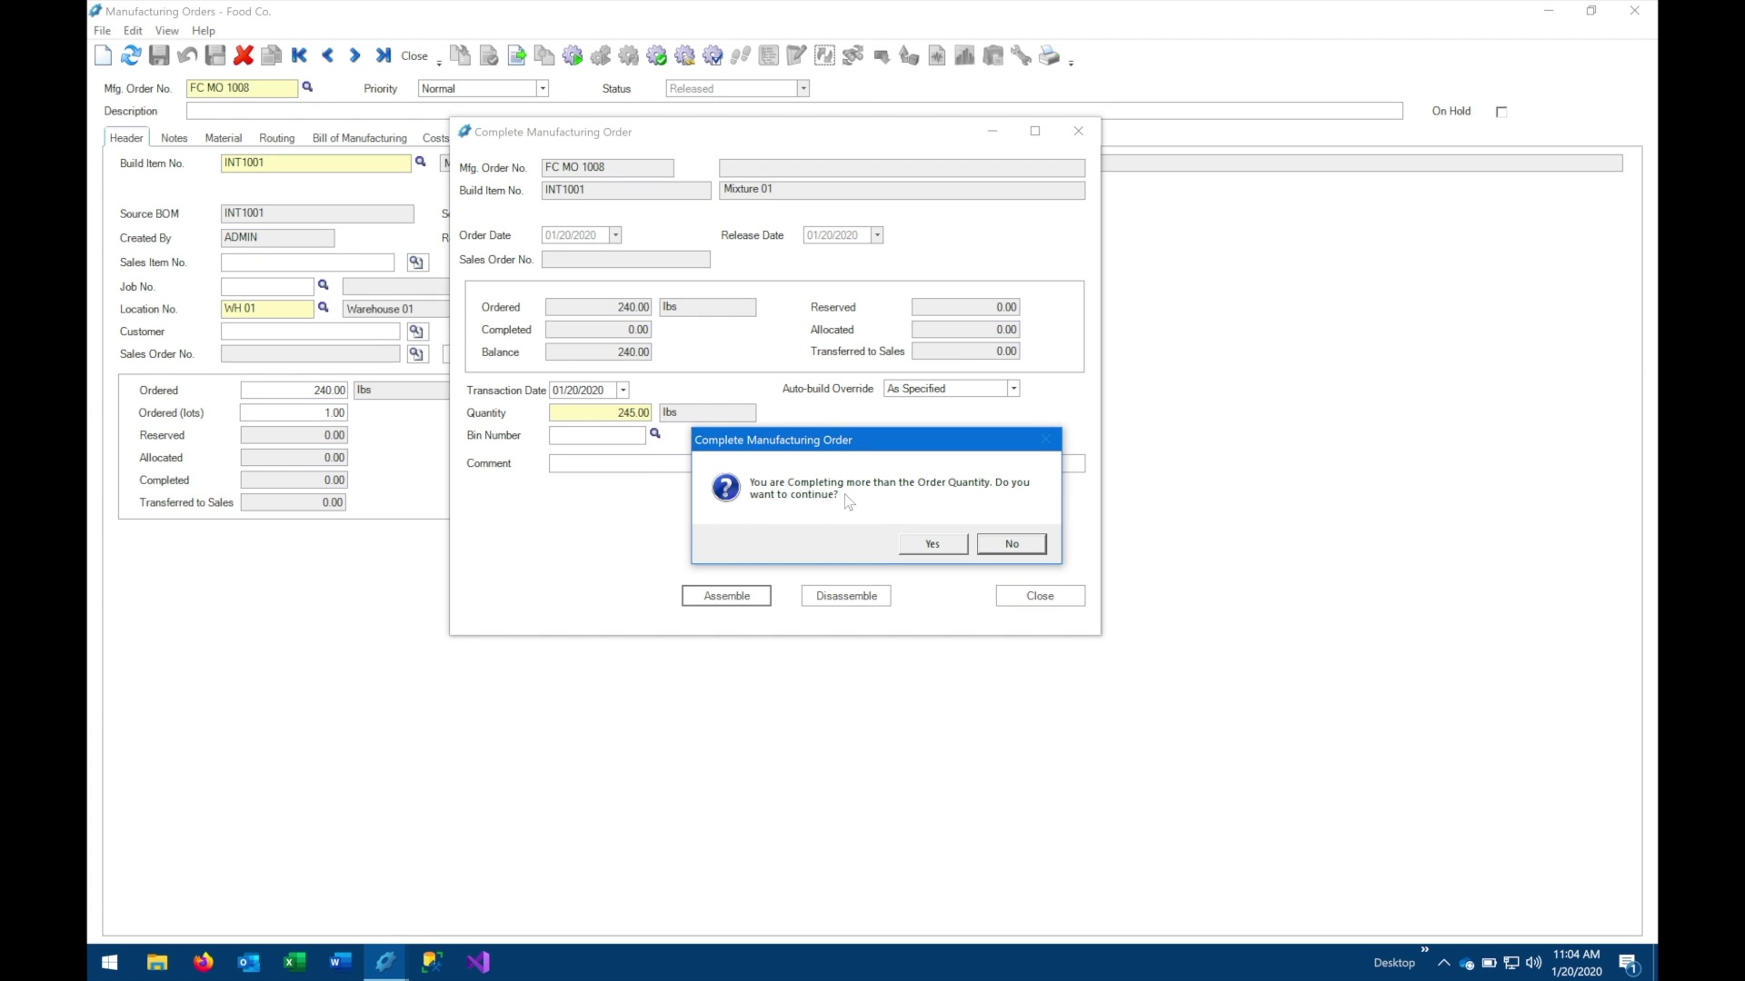
pyautogui.click(942, 544)
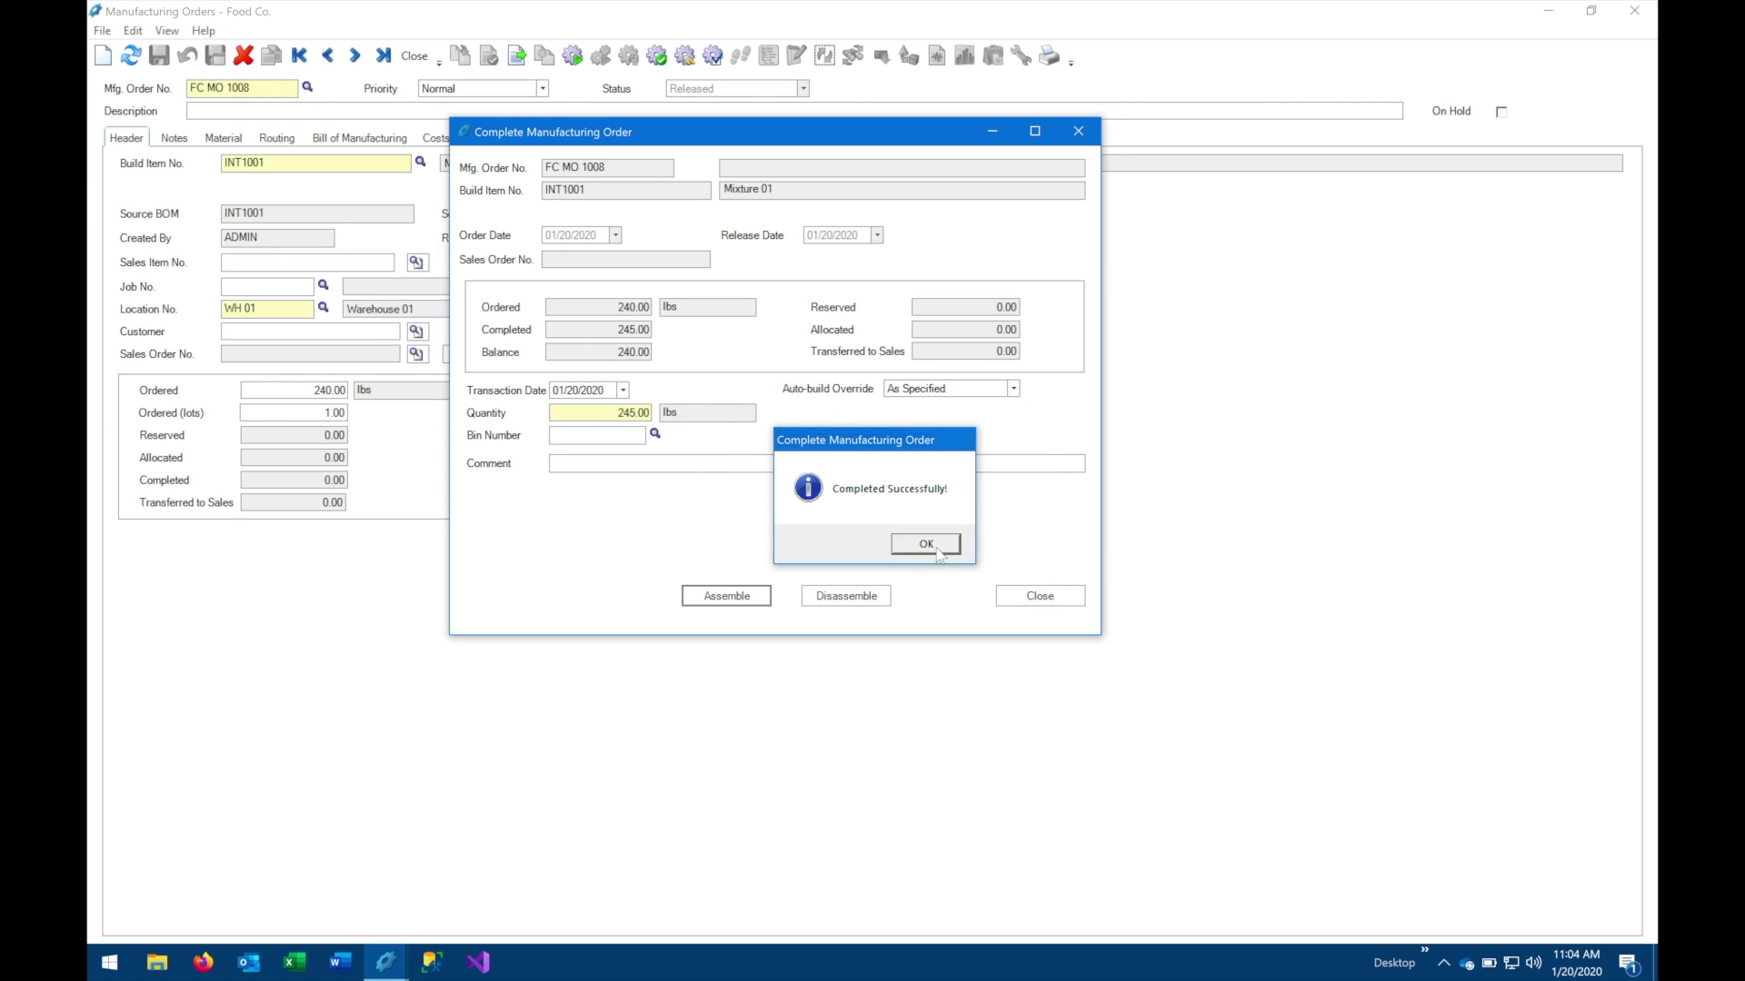
pyautogui.click(938, 550)
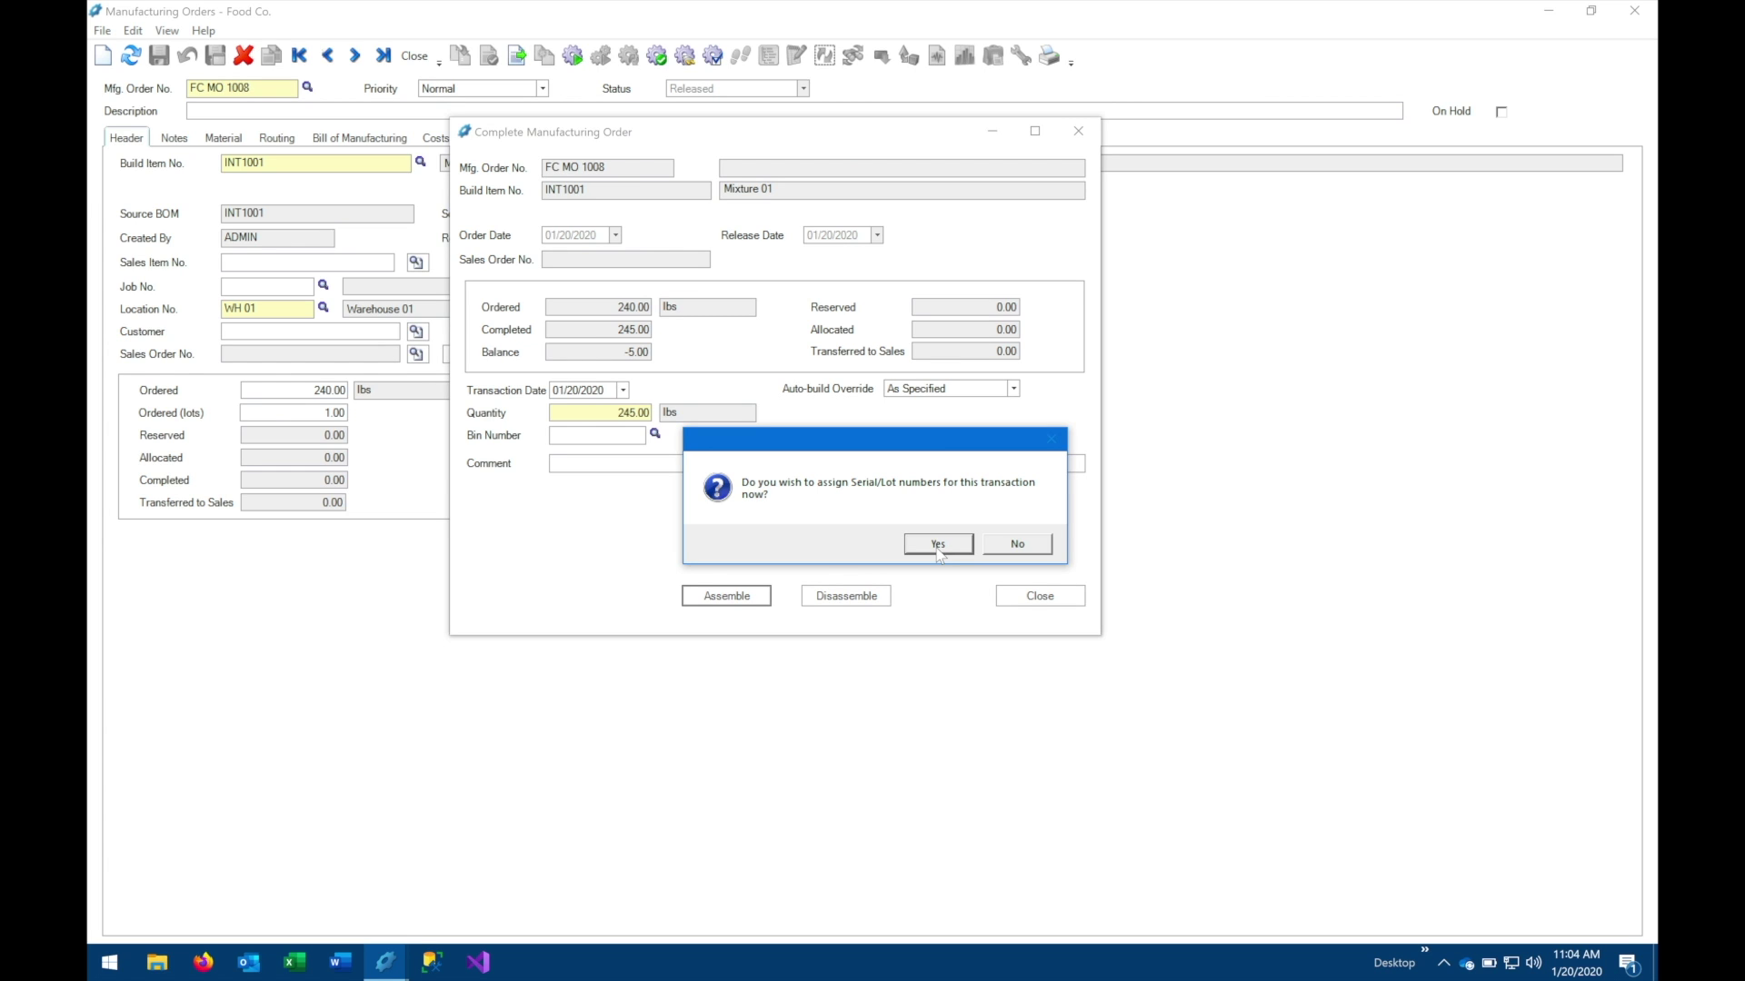
# Assign the full 245 lbs of Mixture 01 (INT1001) to lot 20191228ABS and save the assignment
pyautogui.click(938, 545)
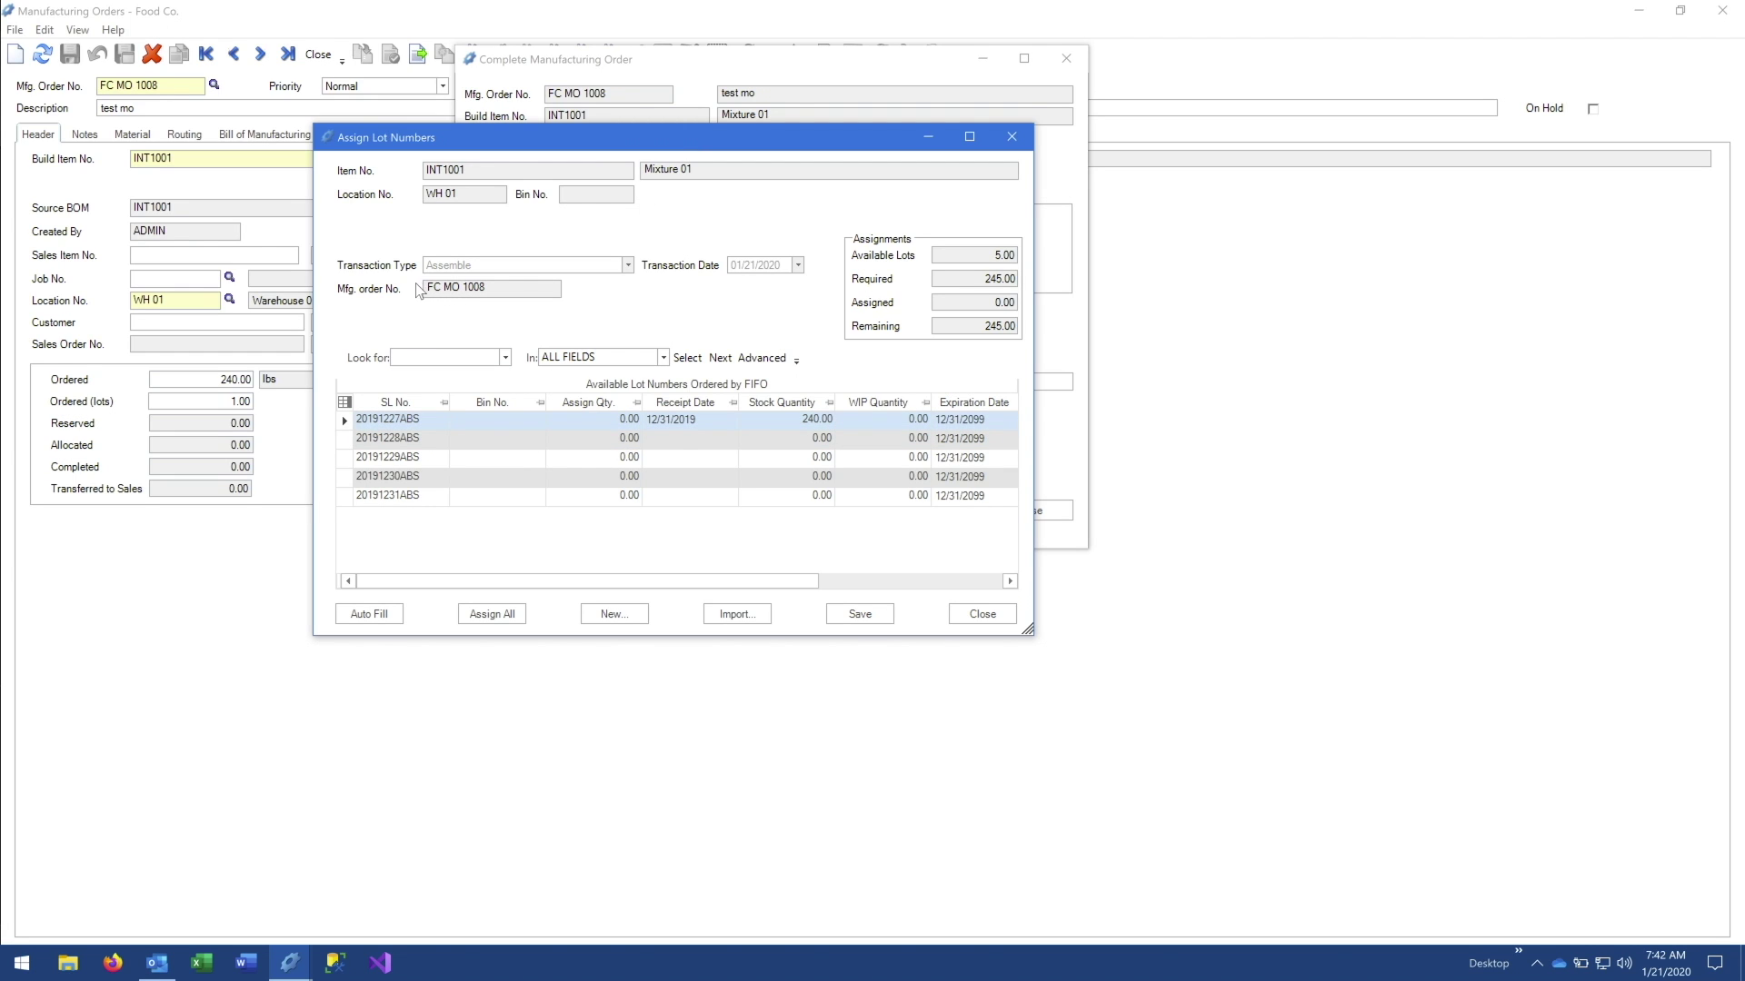
pyautogui.click(344, 440)
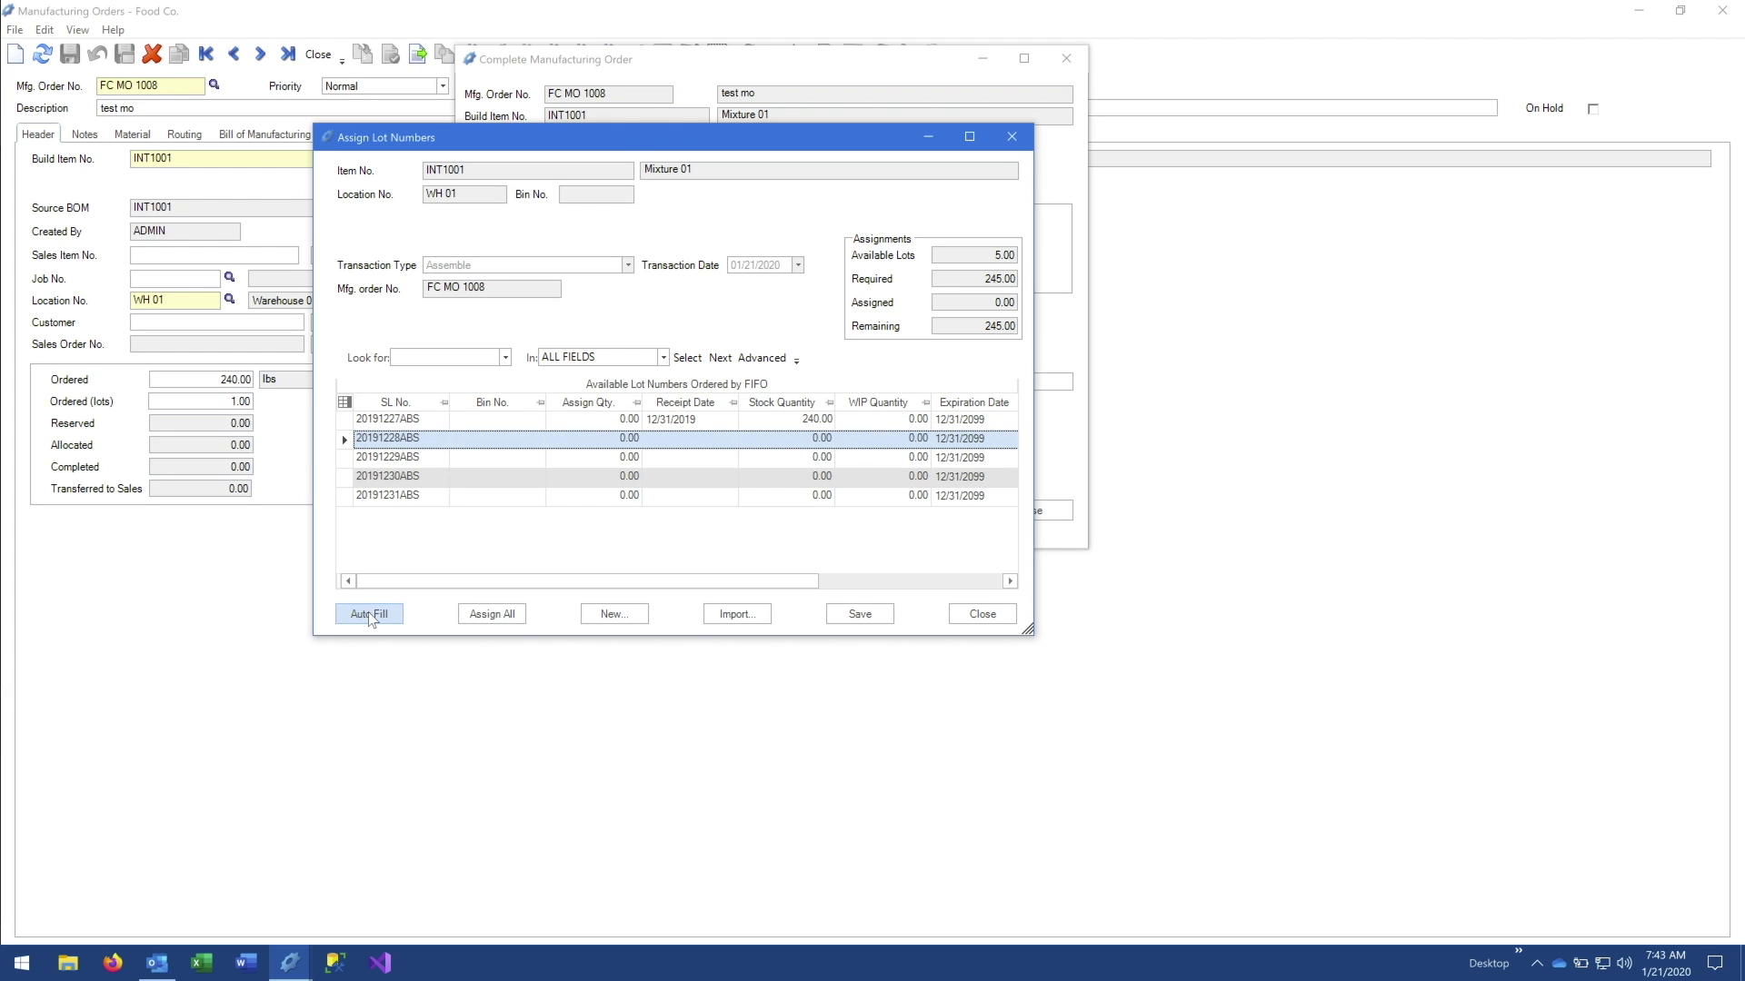
pyautogui.click(369, 615)
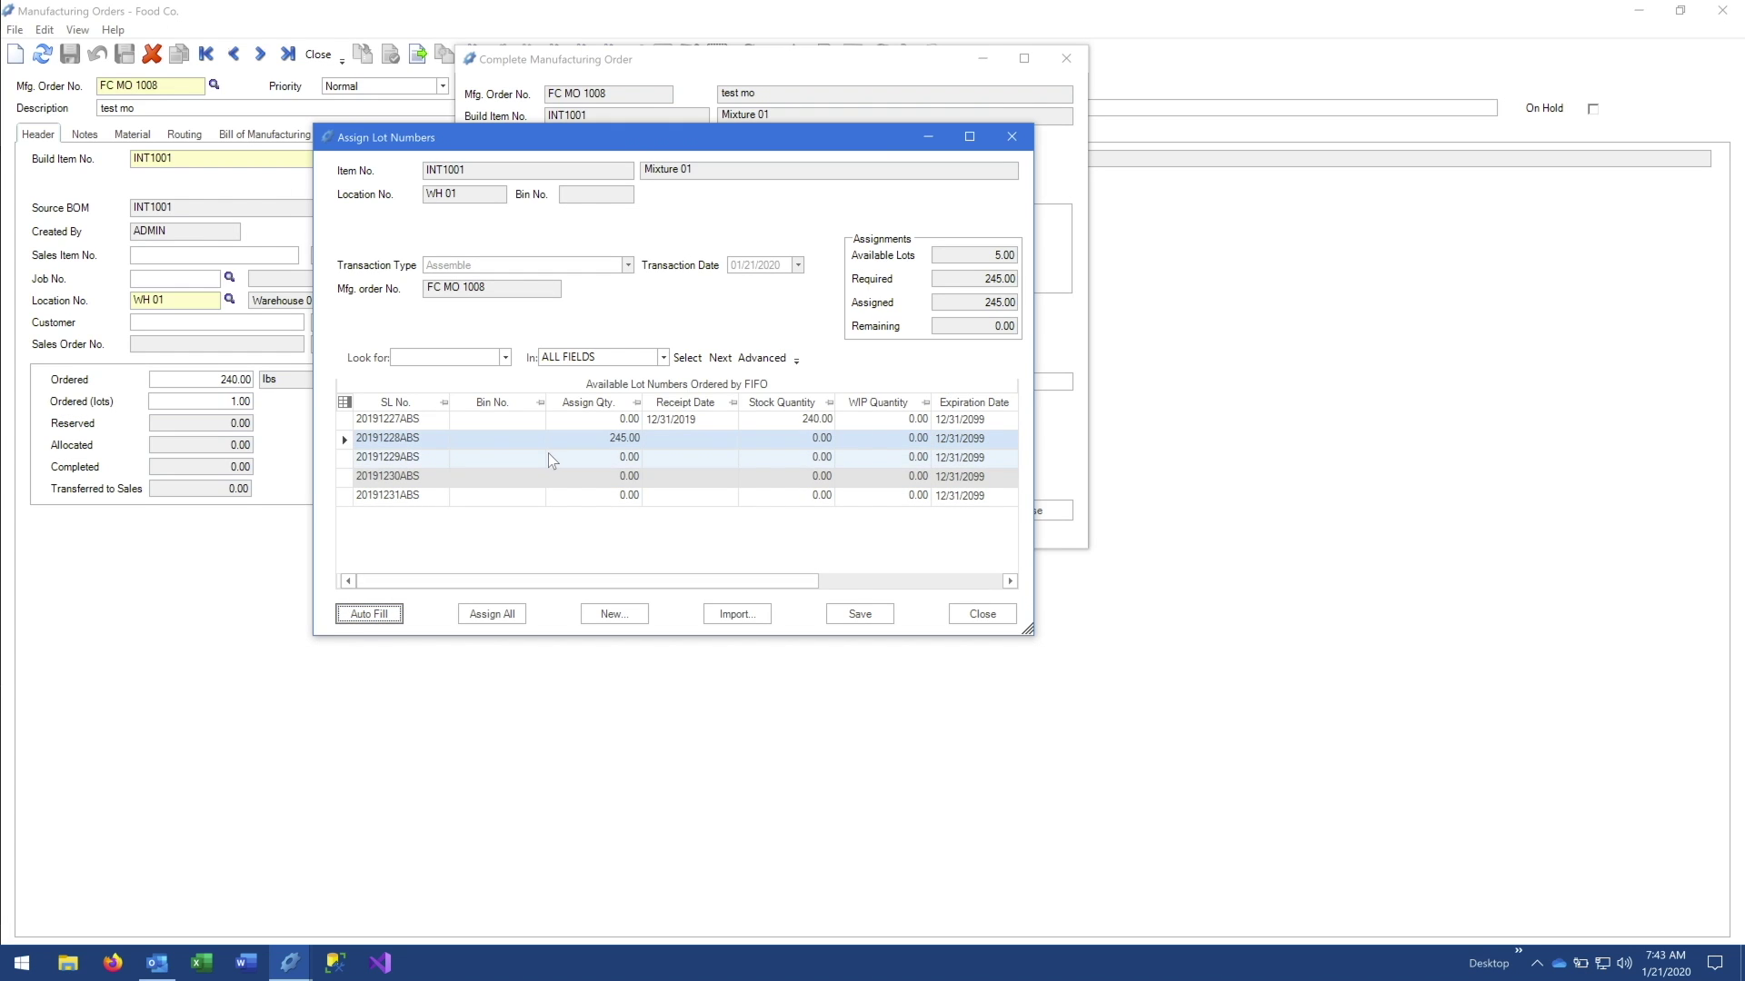
pyautogui.click(859, 614)
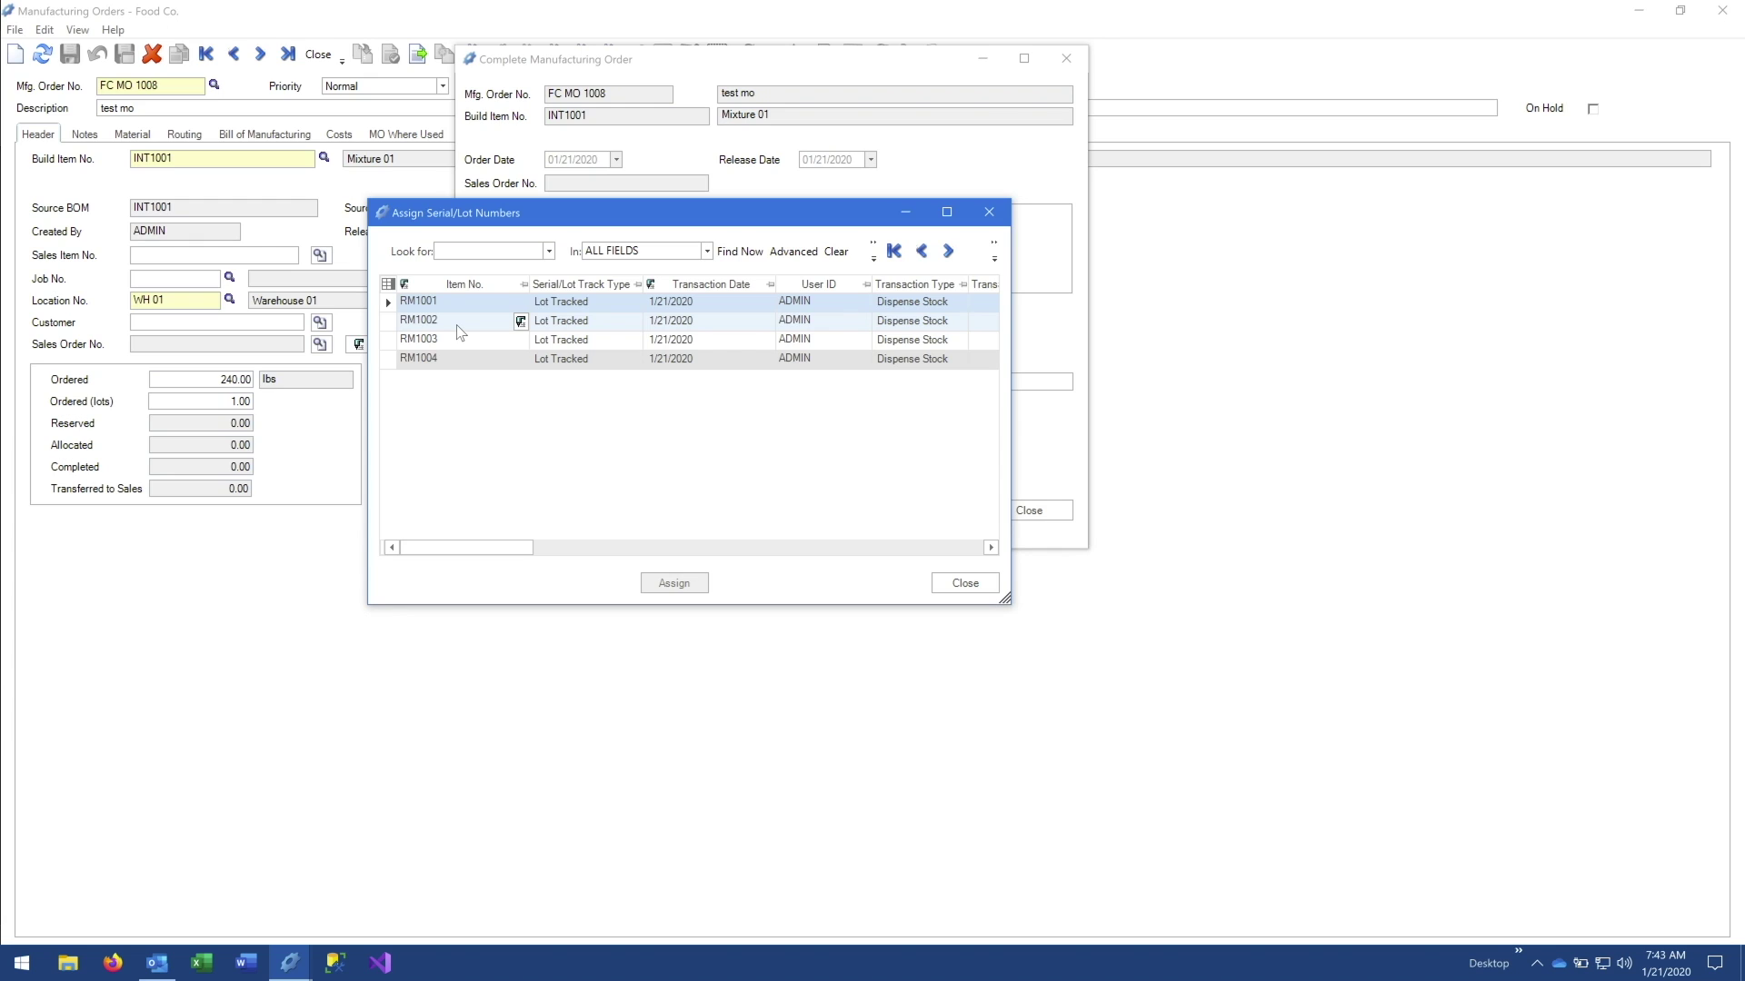
# Assign 70 of Flour (RM1001) from lot AB12345 to parent lot 20191228ABS, saving and closing the assignment
pyautogui.click(388, 303)
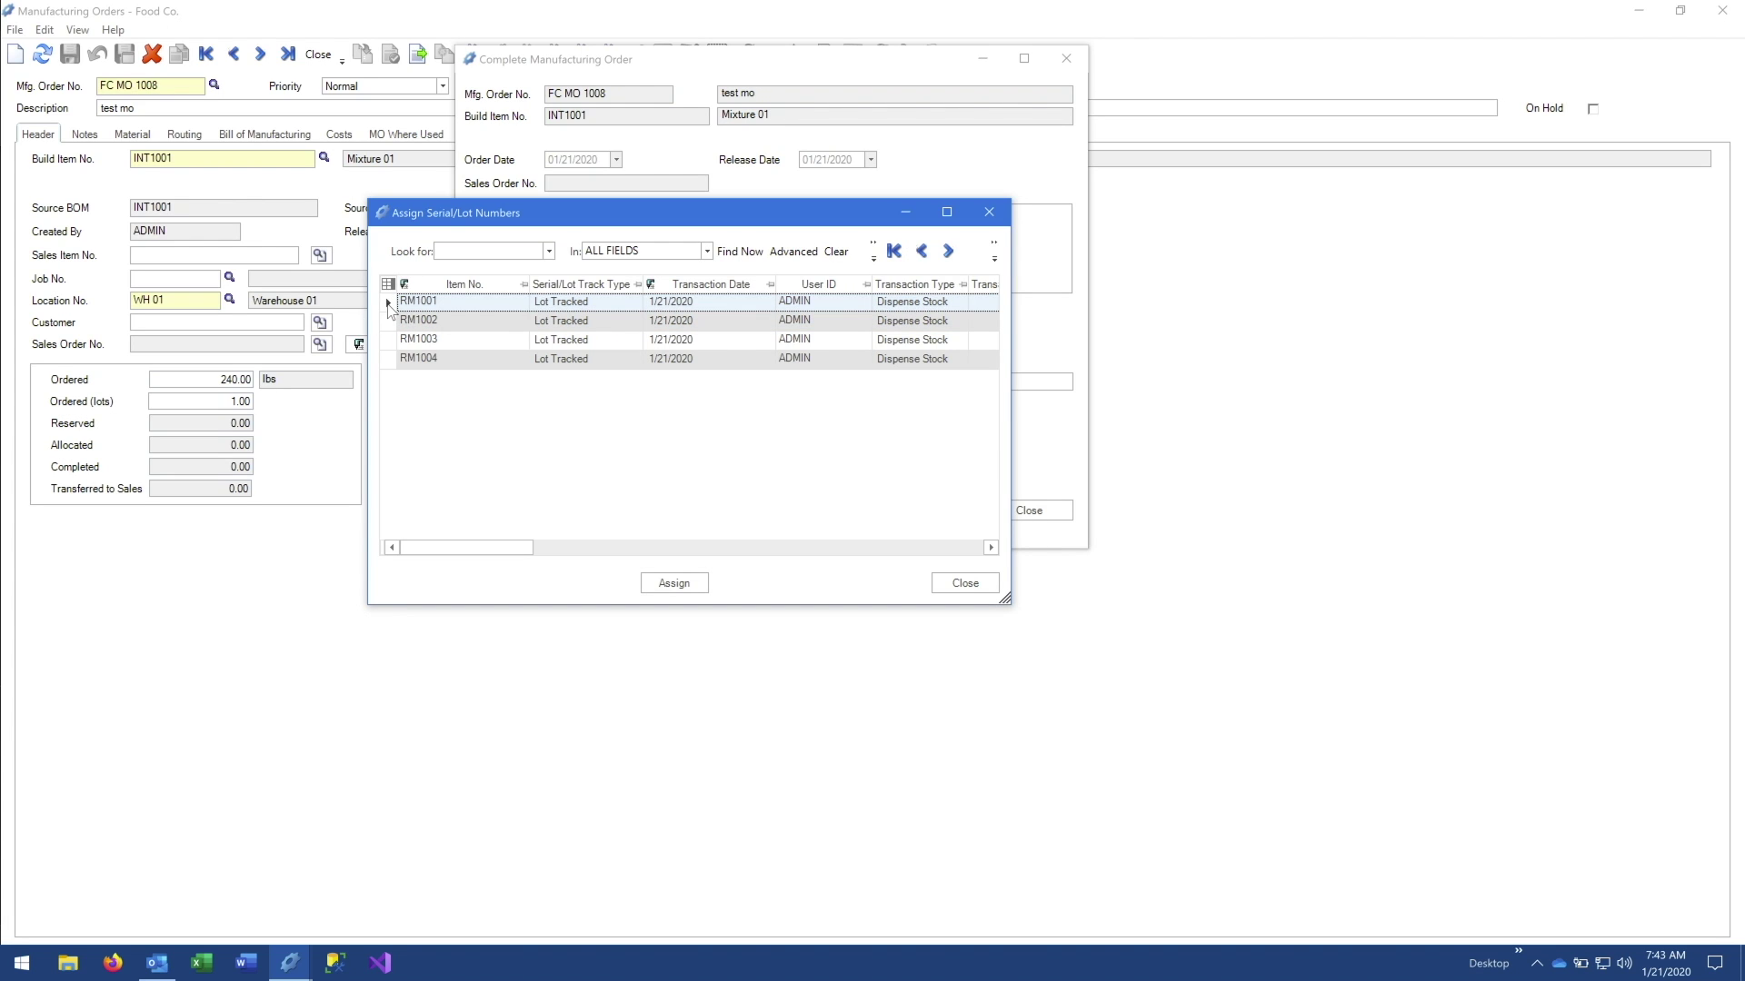
pyautogui.click(671, 583)
pyautogui.click(418, 445)
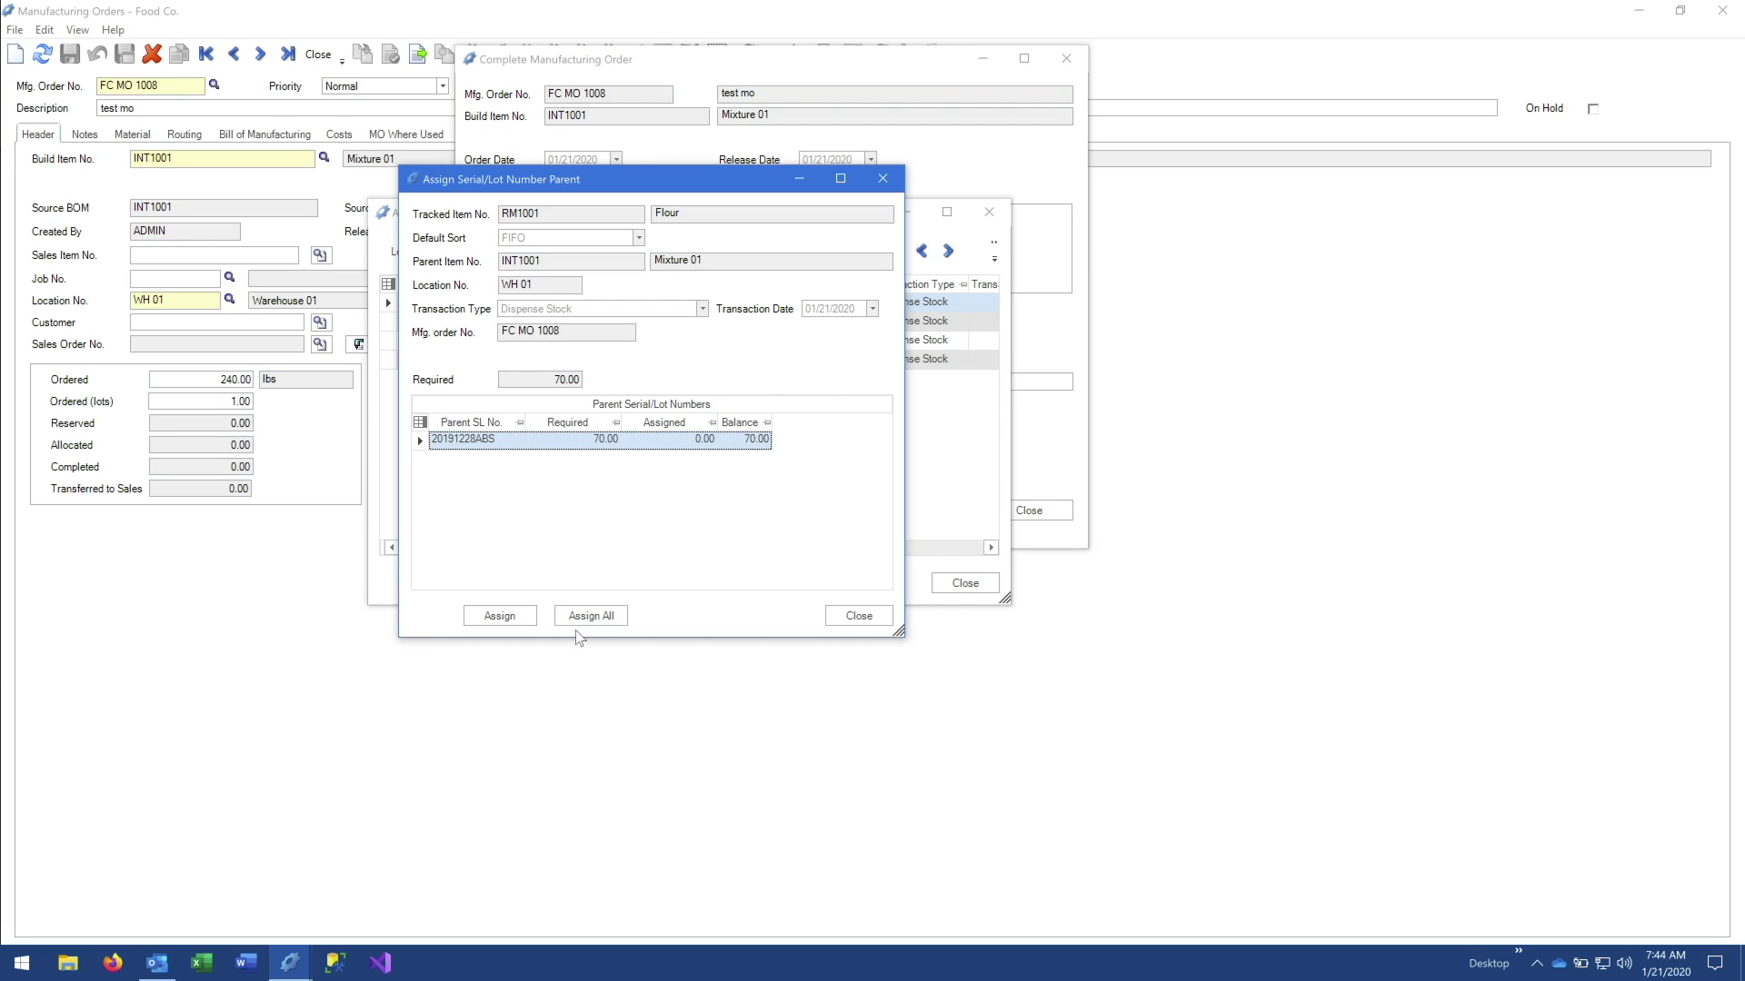
pyautogui.click(511, 620)
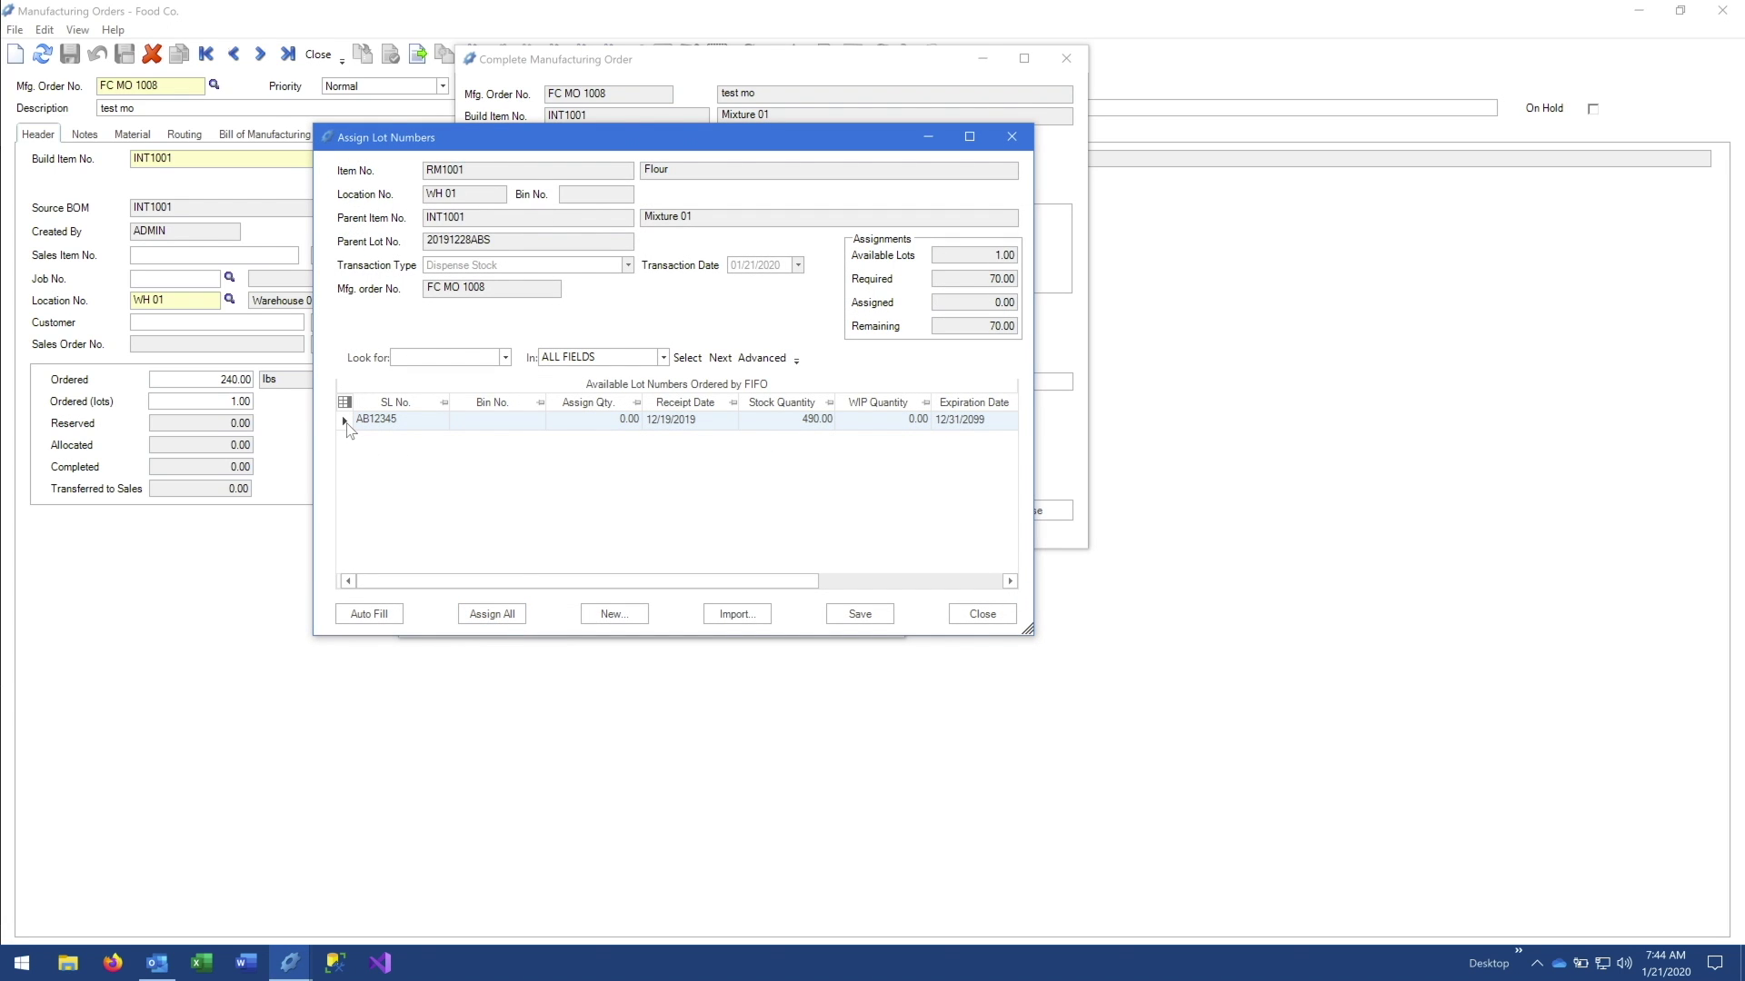
pyautogui.click(472, 422)
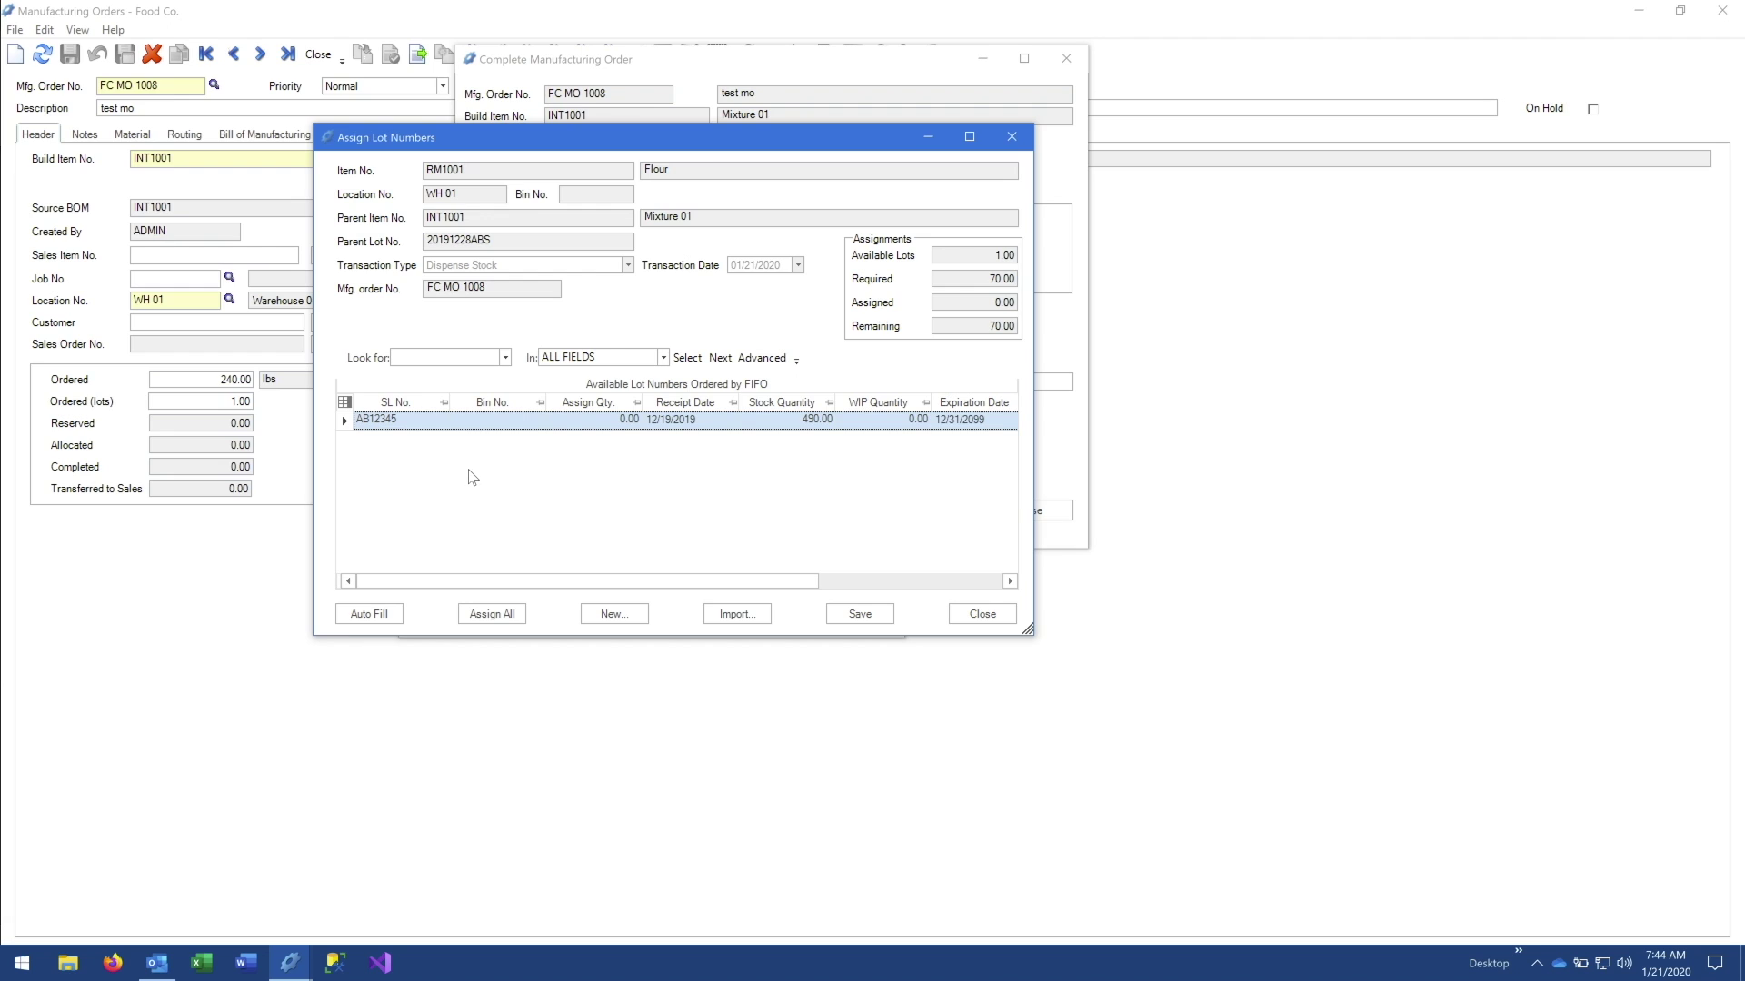
pyautogui.click(479, 617)
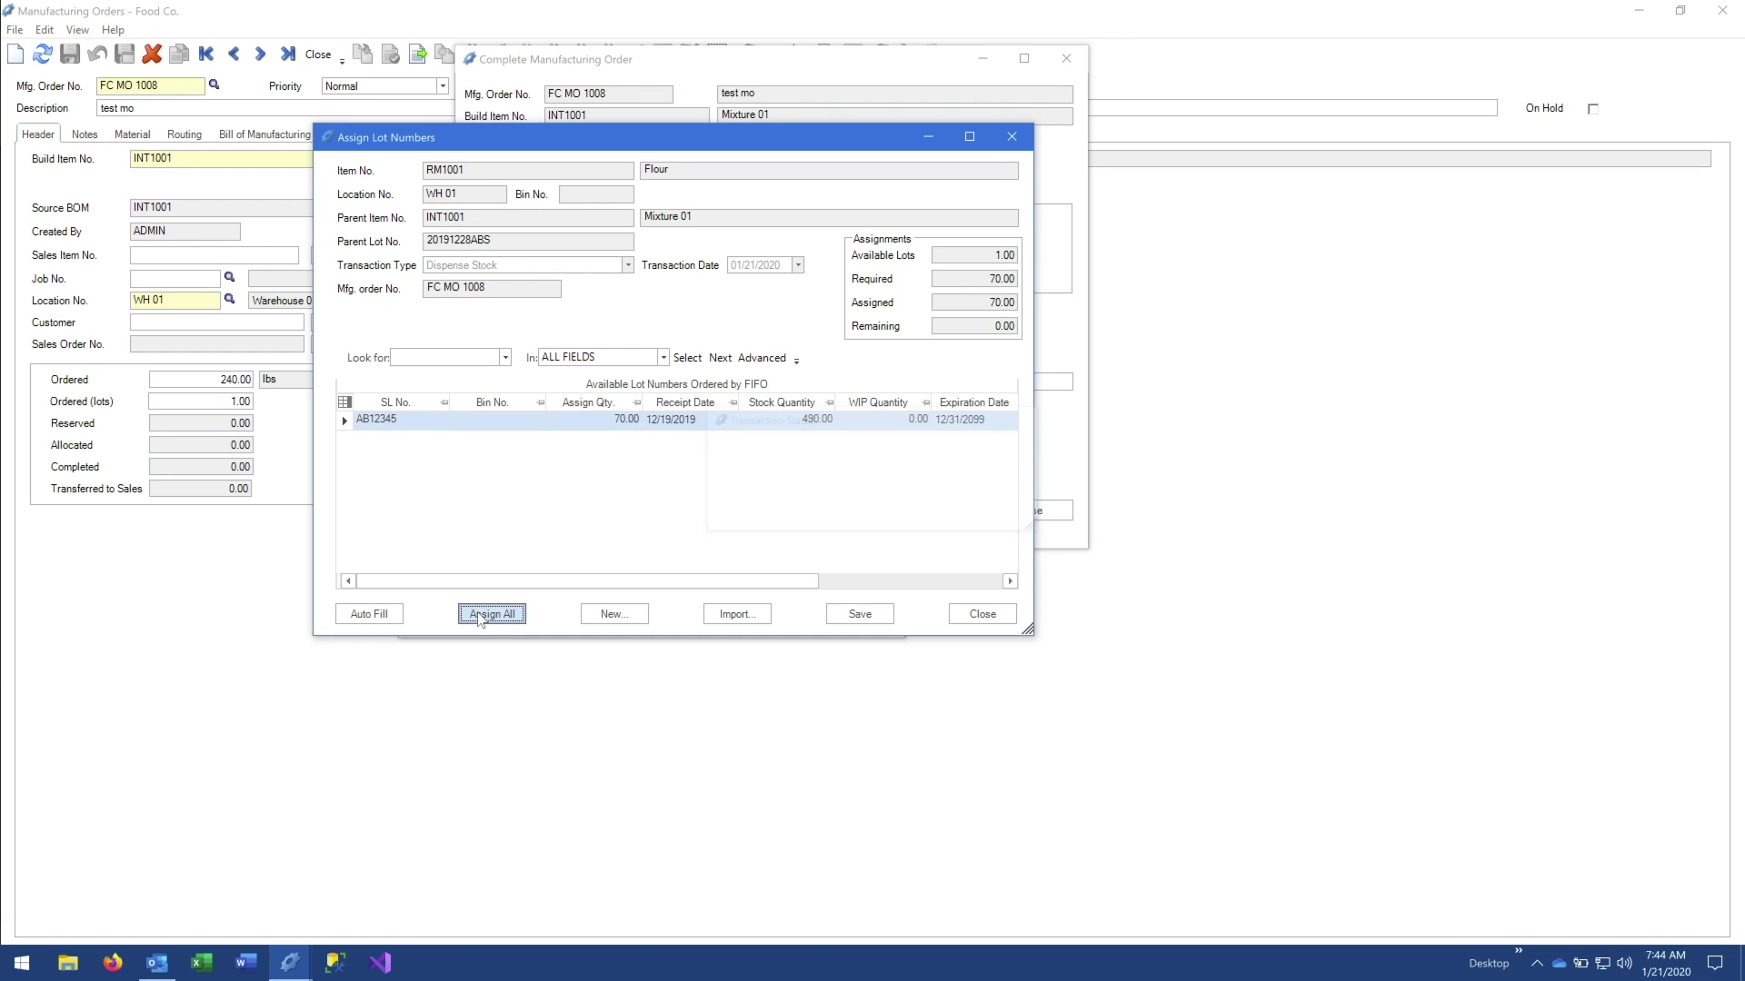
pyautogui.click(861, 616)
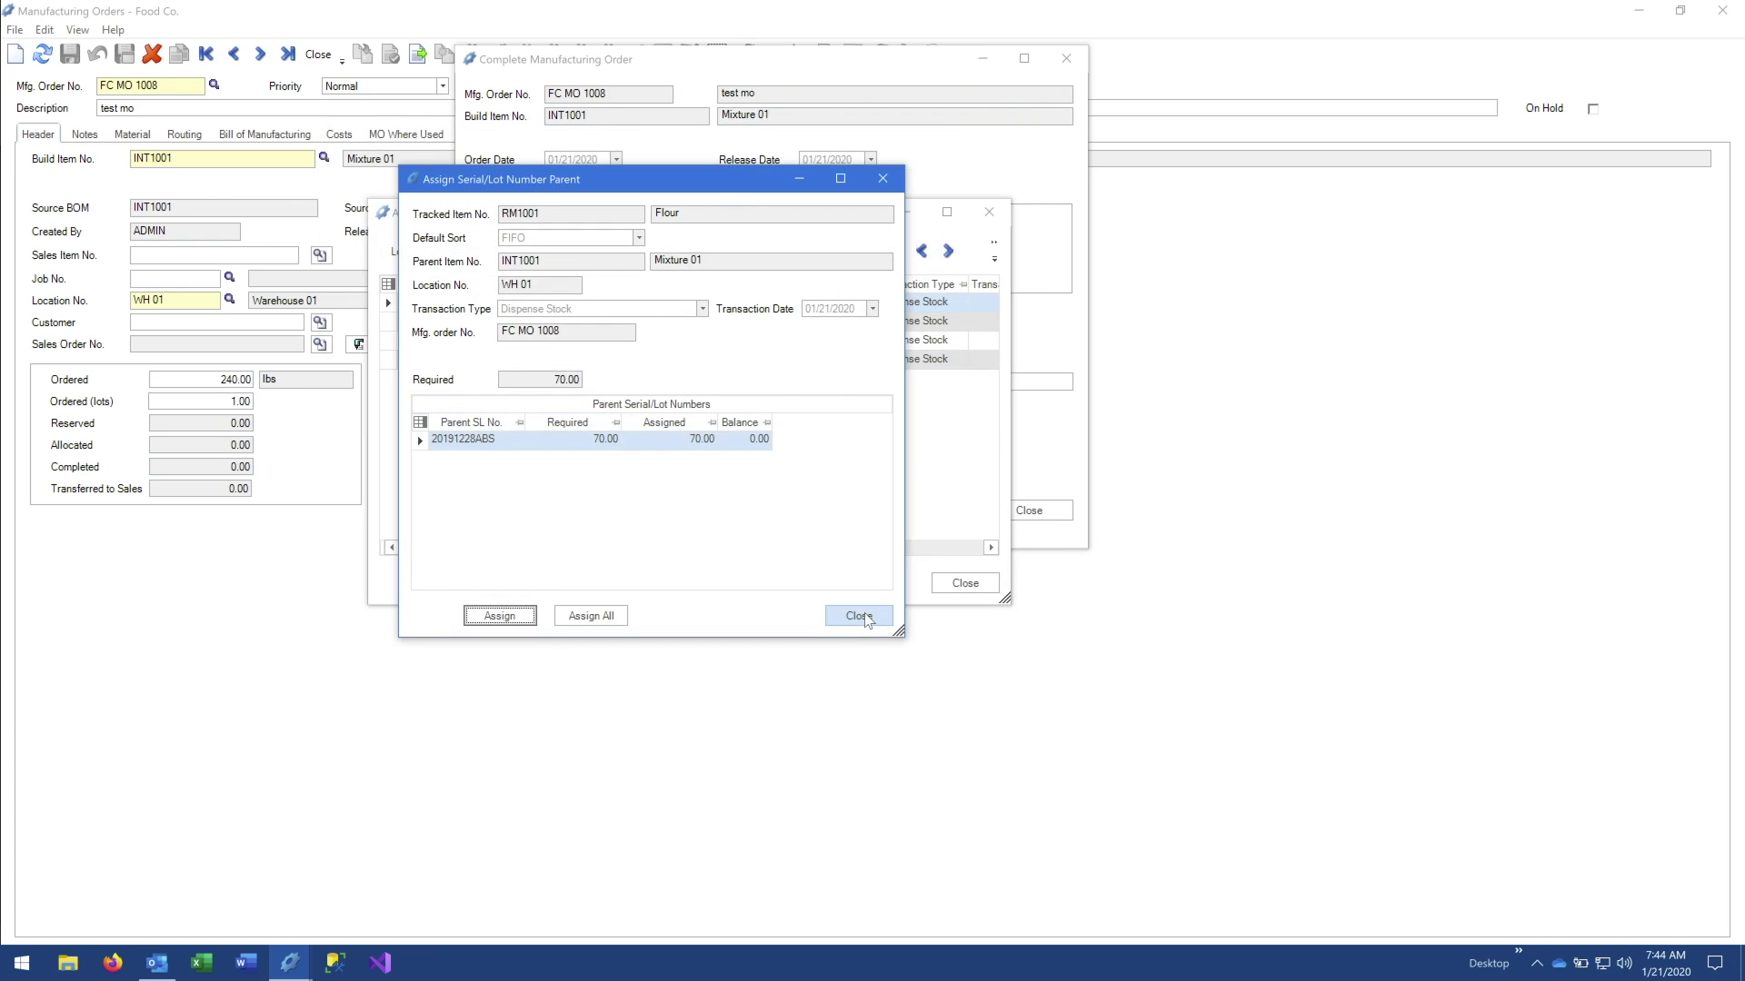
pyautogui.click(861, 618)
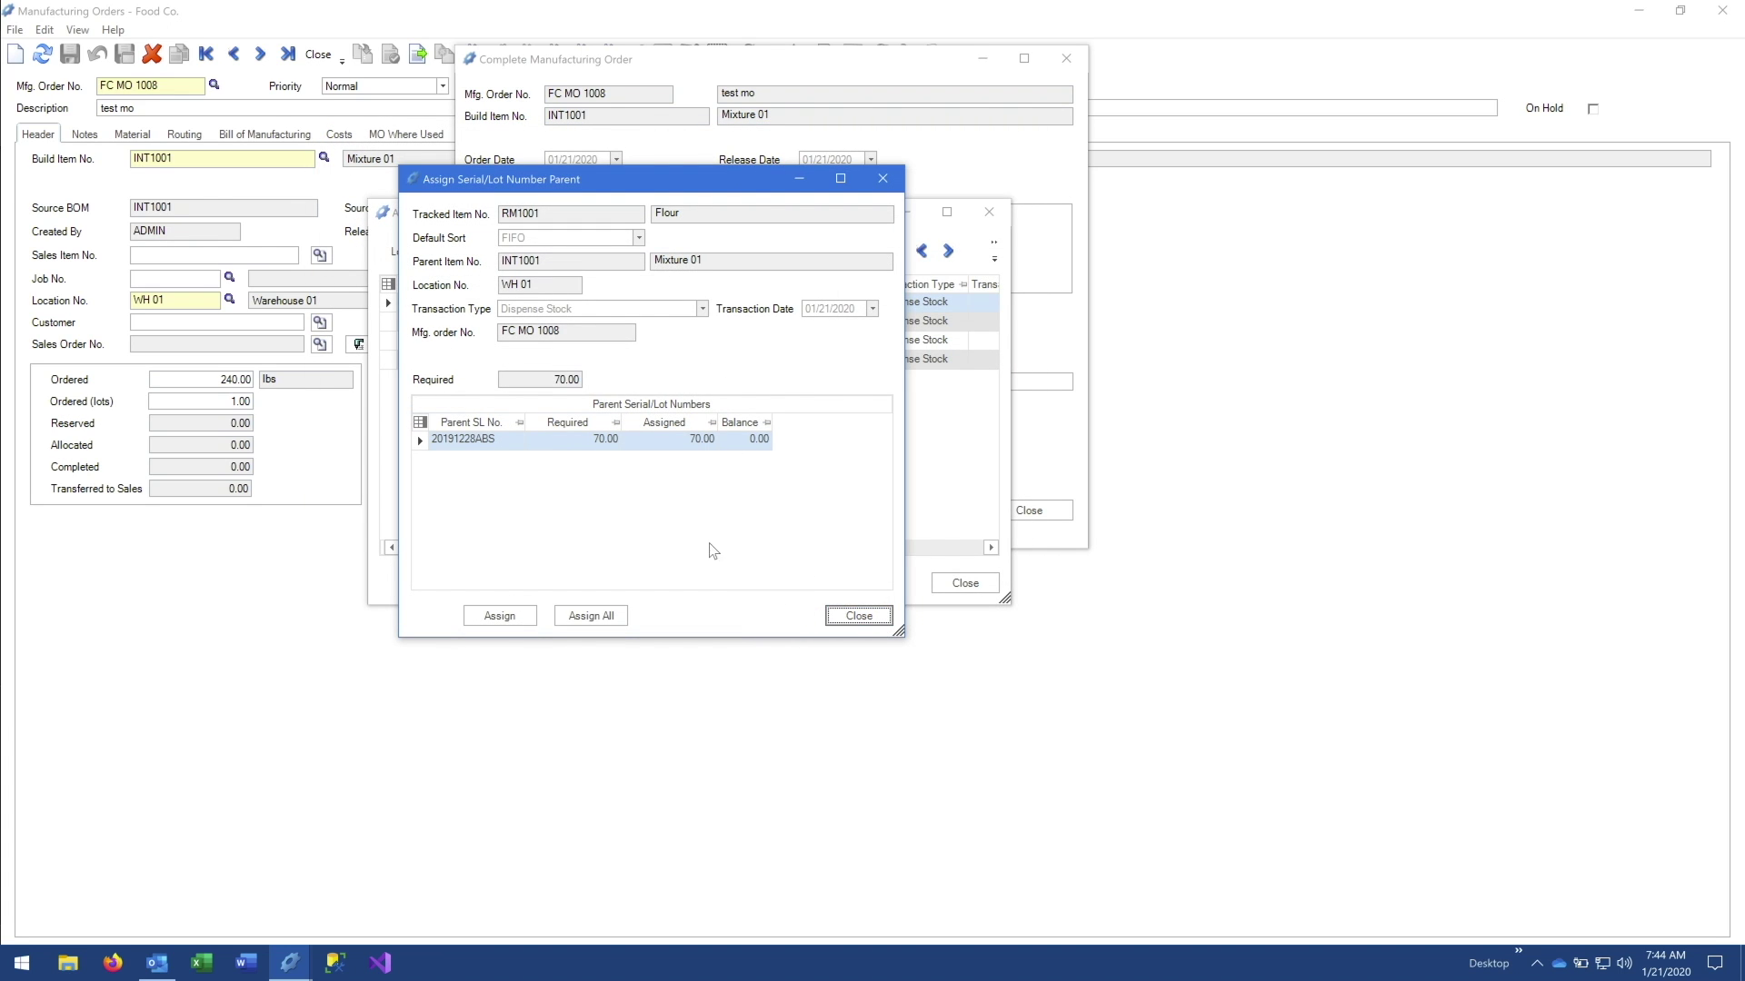
pyautogui.click(856, 617)
# Assign 20 of Protein Powder (RM1002) from lot SE4587 to parent lot 20191228ABS and save the assignment
pyautogui.click(391, 305)
pyautogui.click(689, 587)
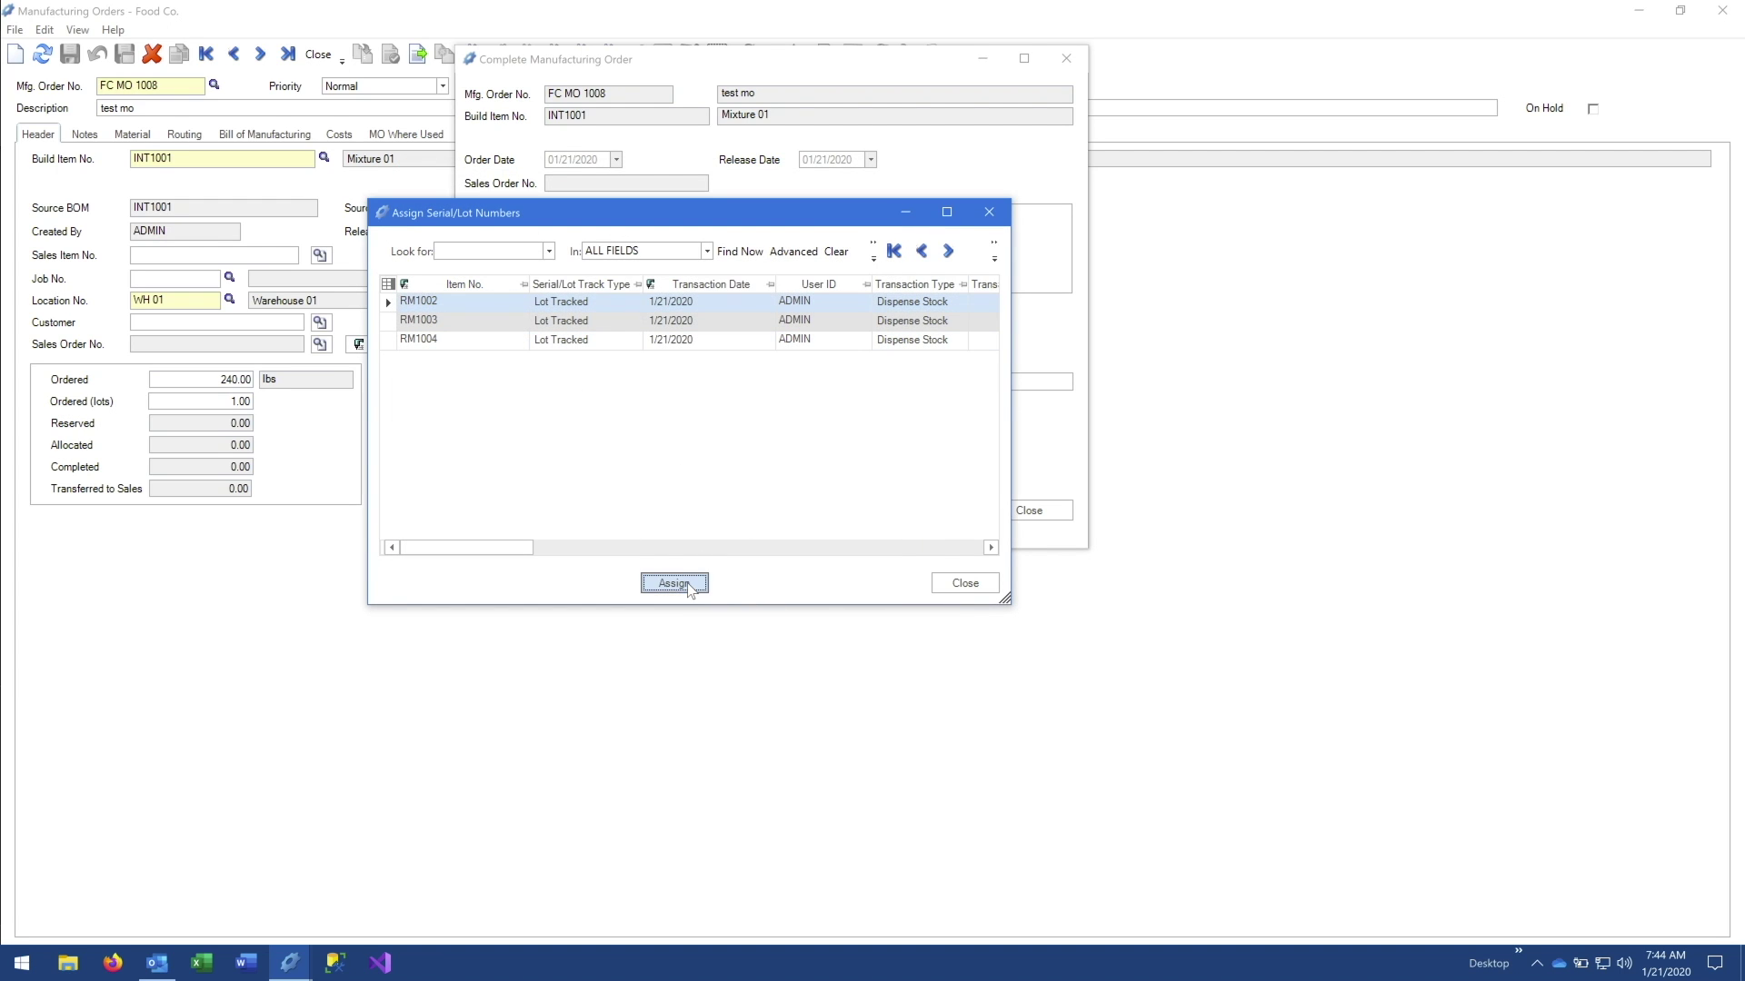
pyautogui.click(516, 615)
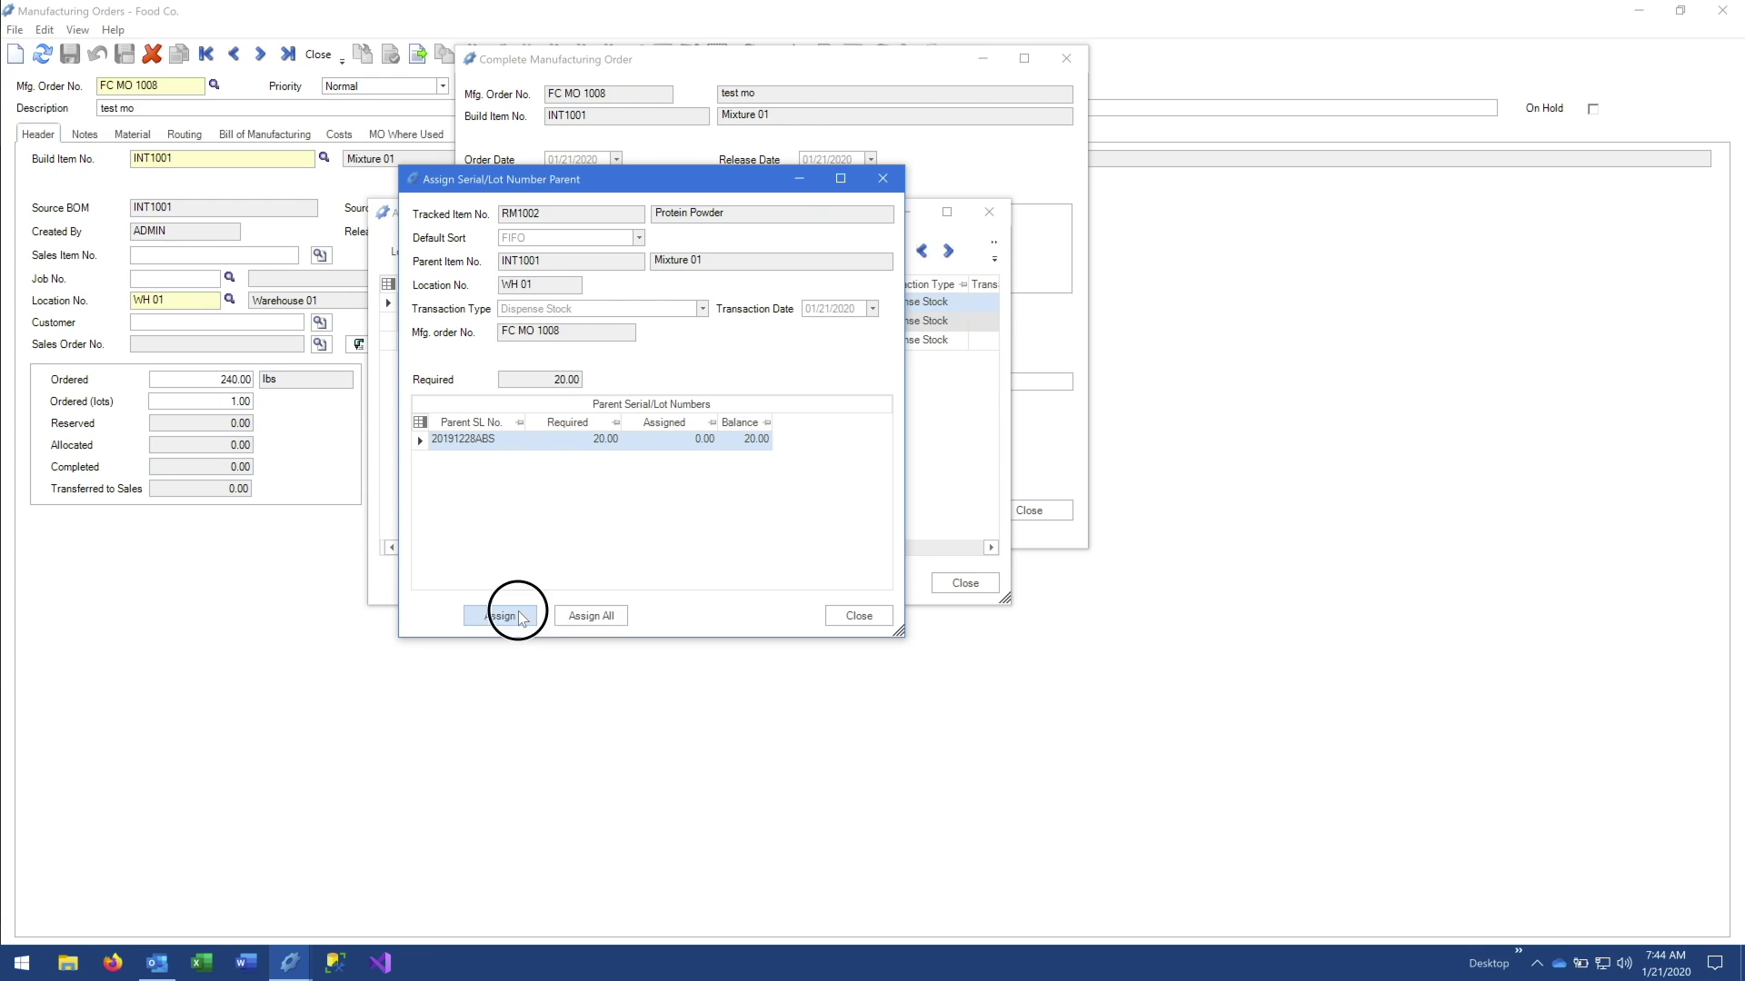
pyautogui.click(1006, 542)
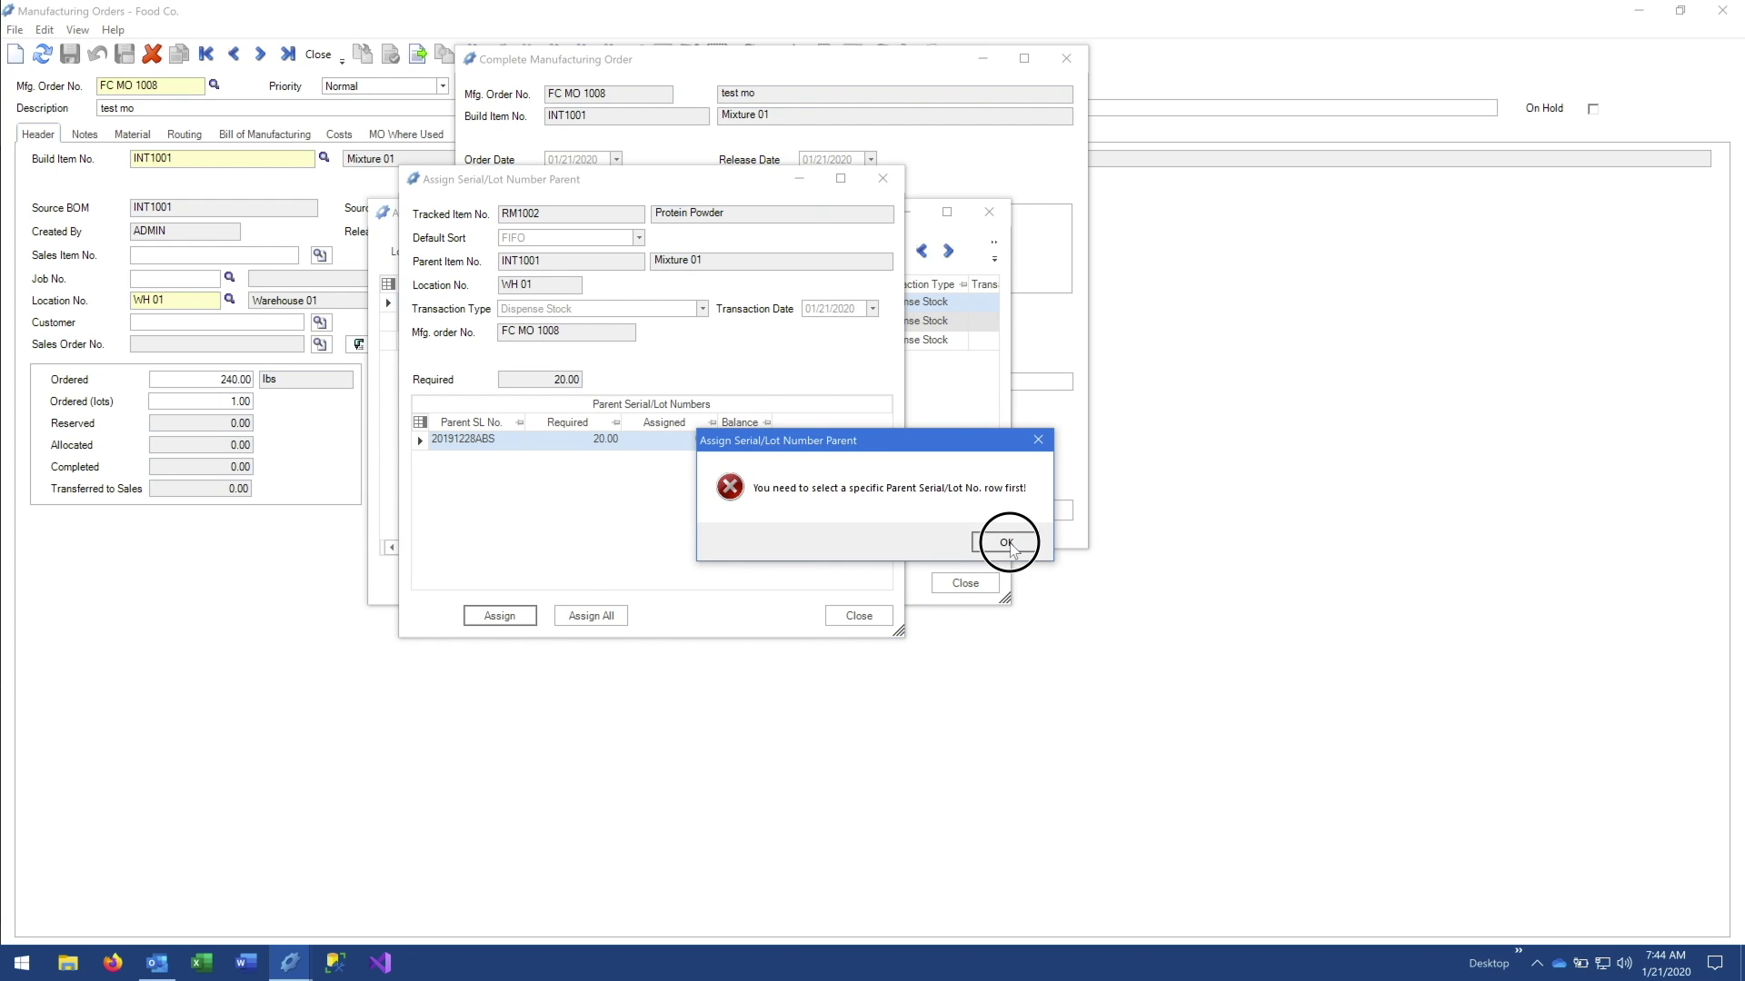
pyautogui.click(421, 441)
pyautogui.click(499, 615)
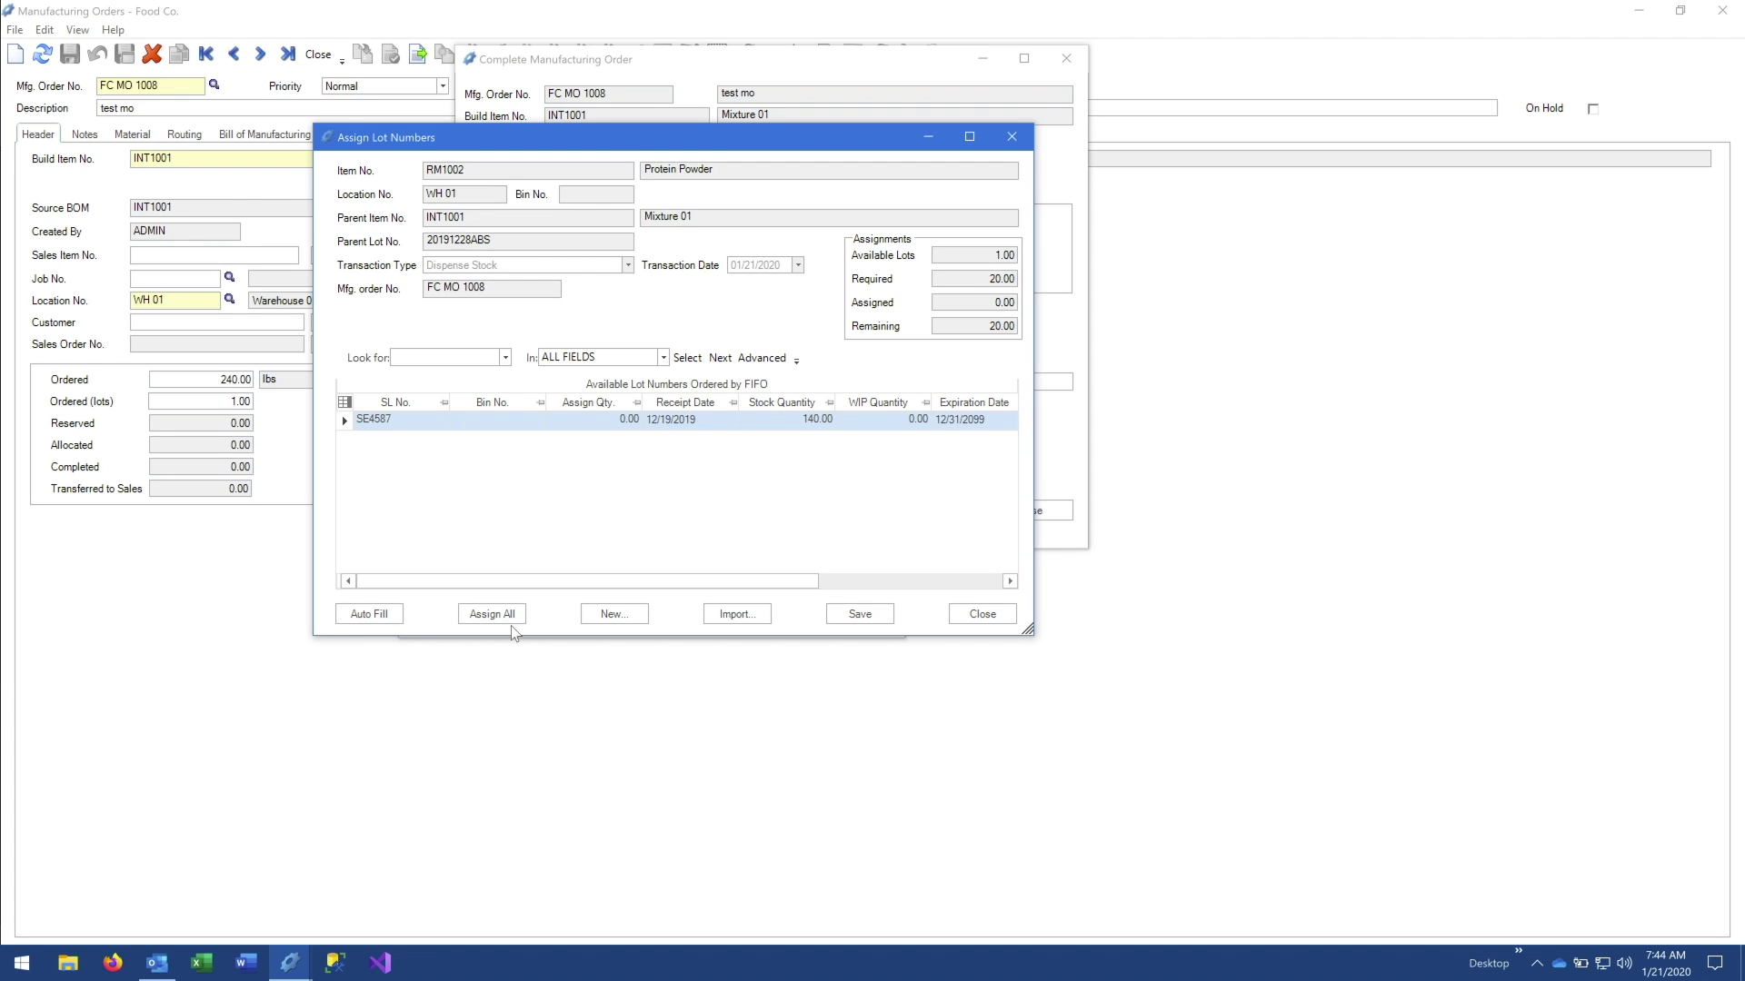
pyautogui.click(375, 614)
pyautogui.click(346, 427)
pyautogui.click(375, 616)
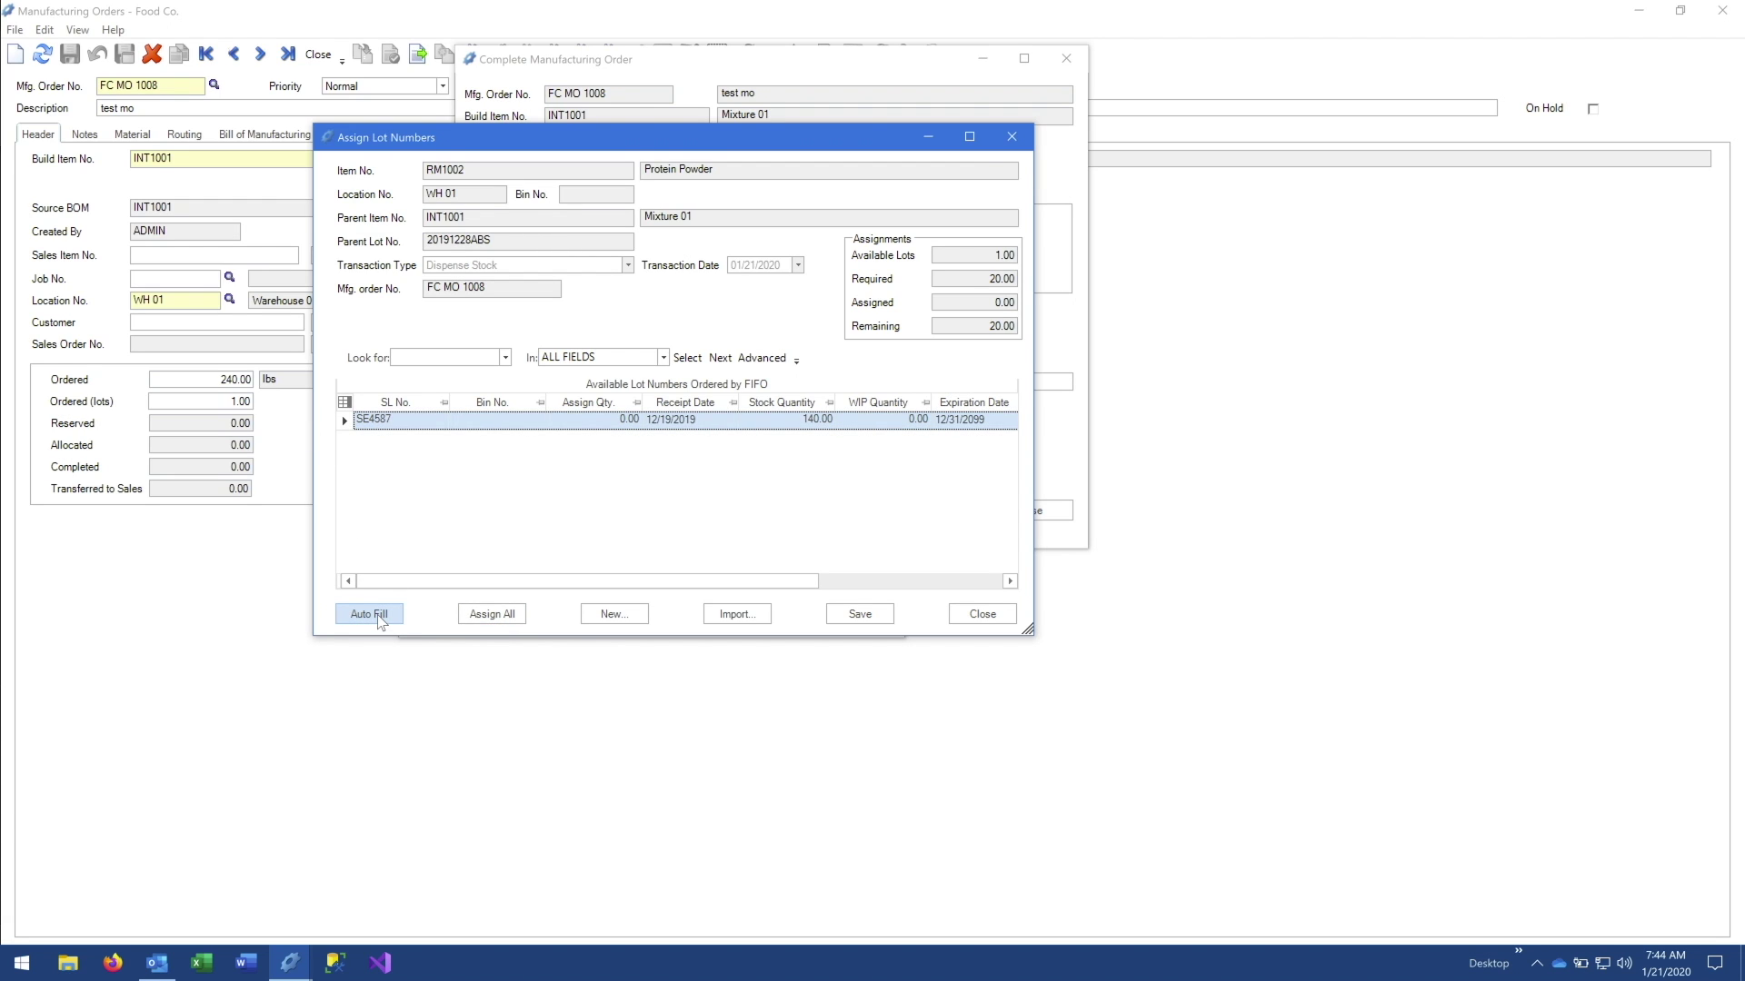
pyautogui.click(857, 617)
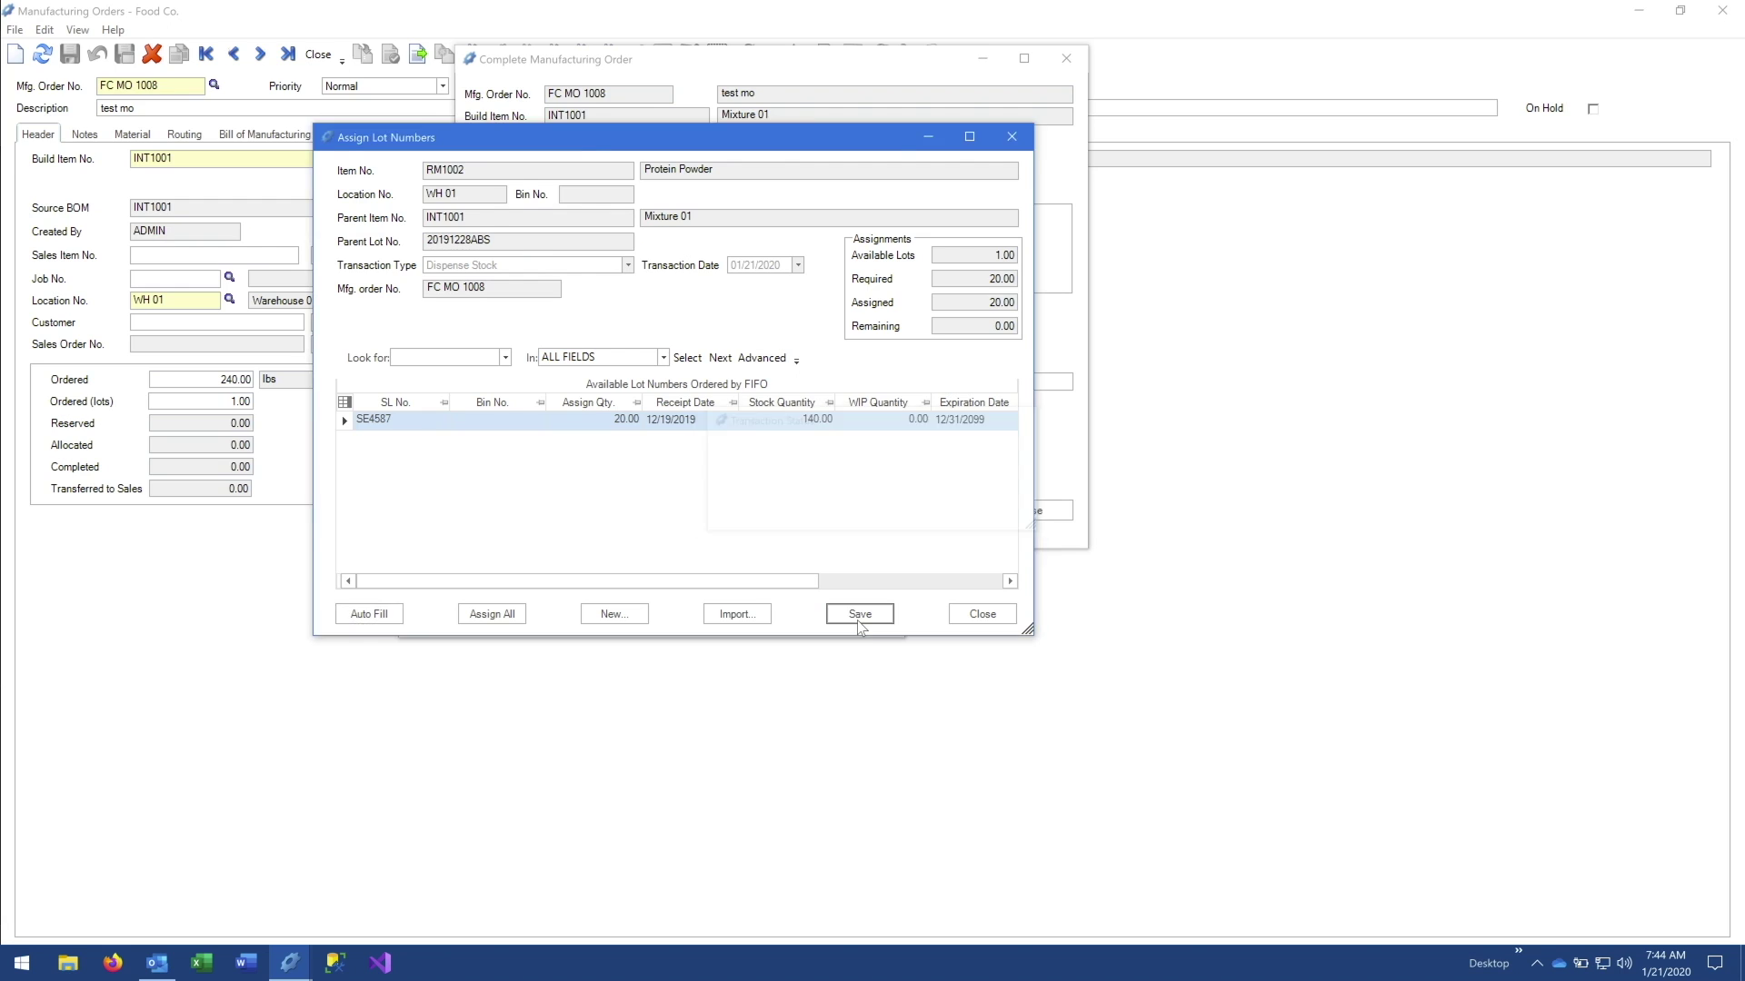
pyautogui.click(857, 616)
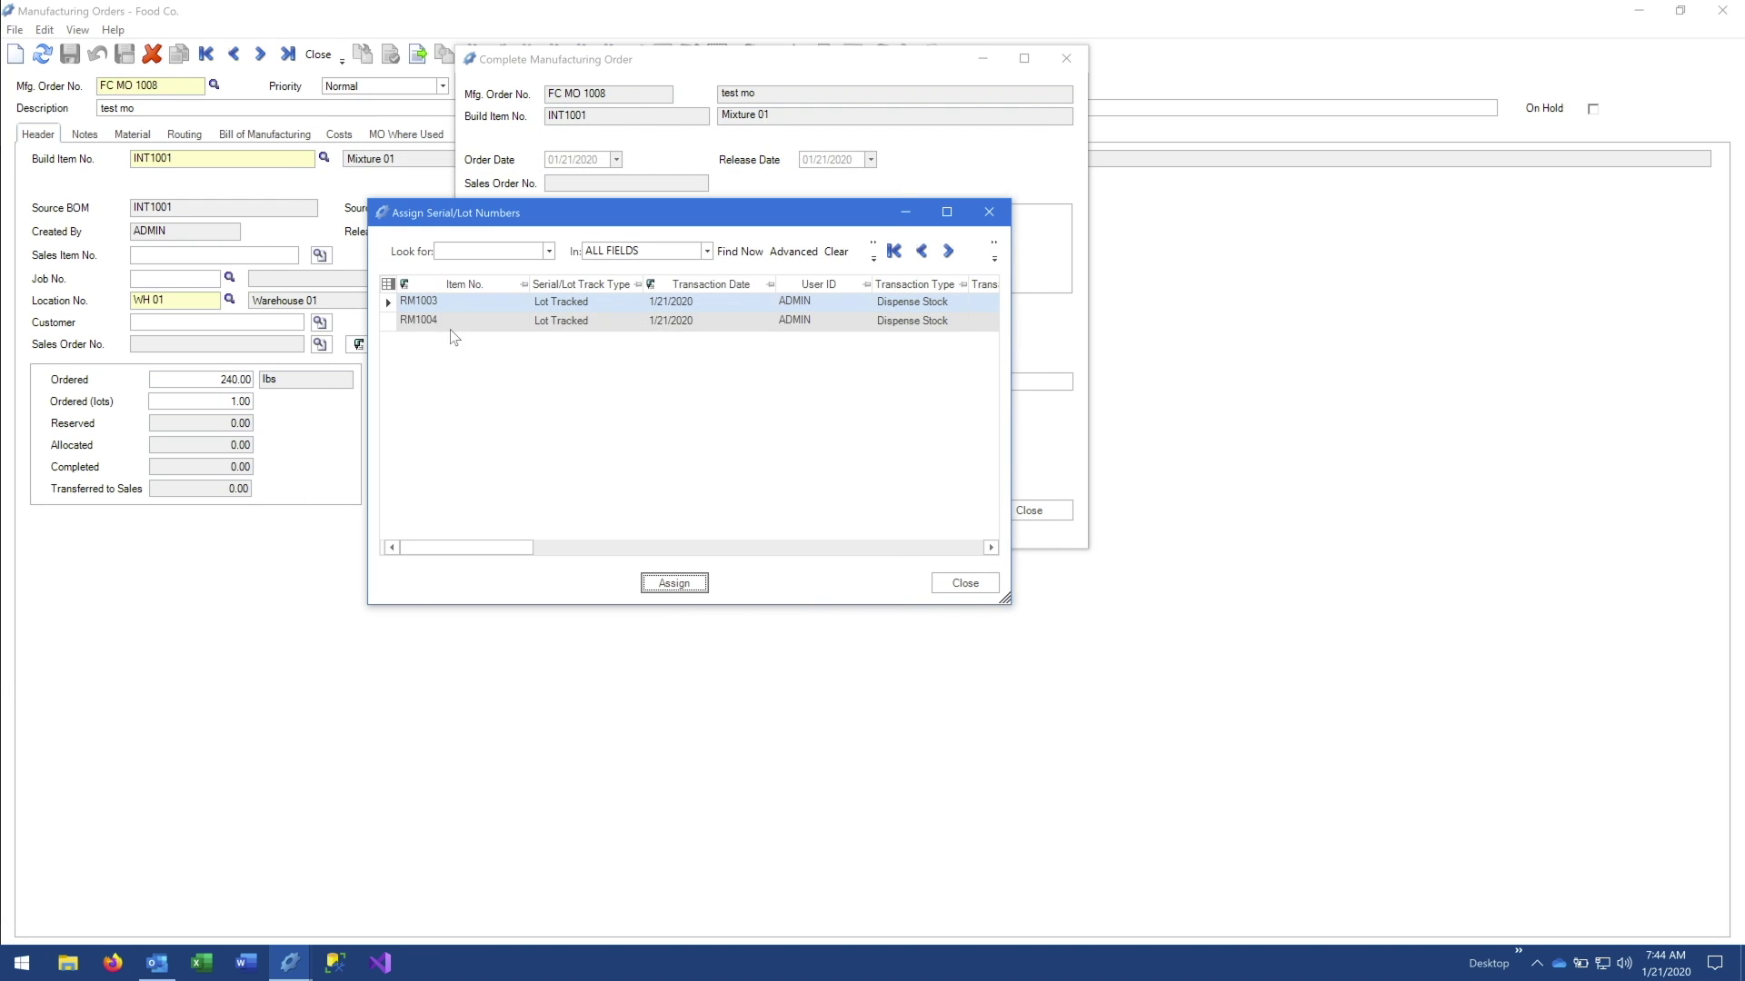
# Assign all required Sugar (RM1003) and Flavor (RM1004) to the parent lot, and finish the order completion without printing the pick list
pyautogui.click(663, 586)
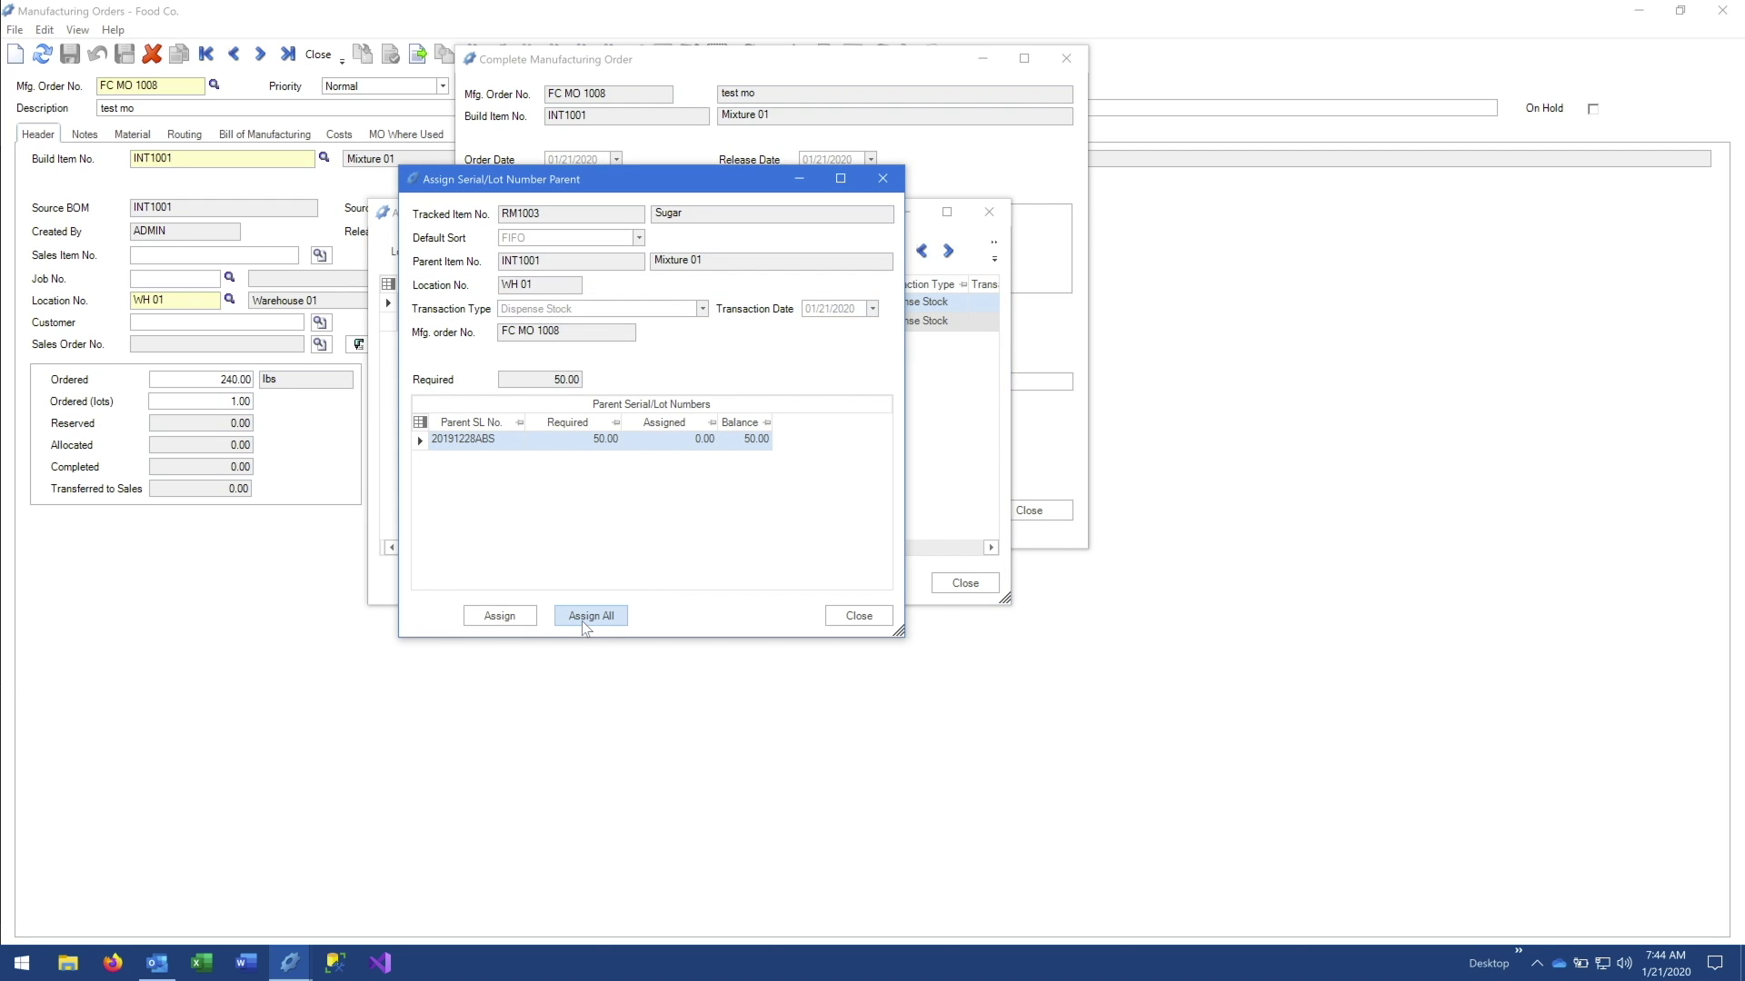
pyautogui.click(591, 616)
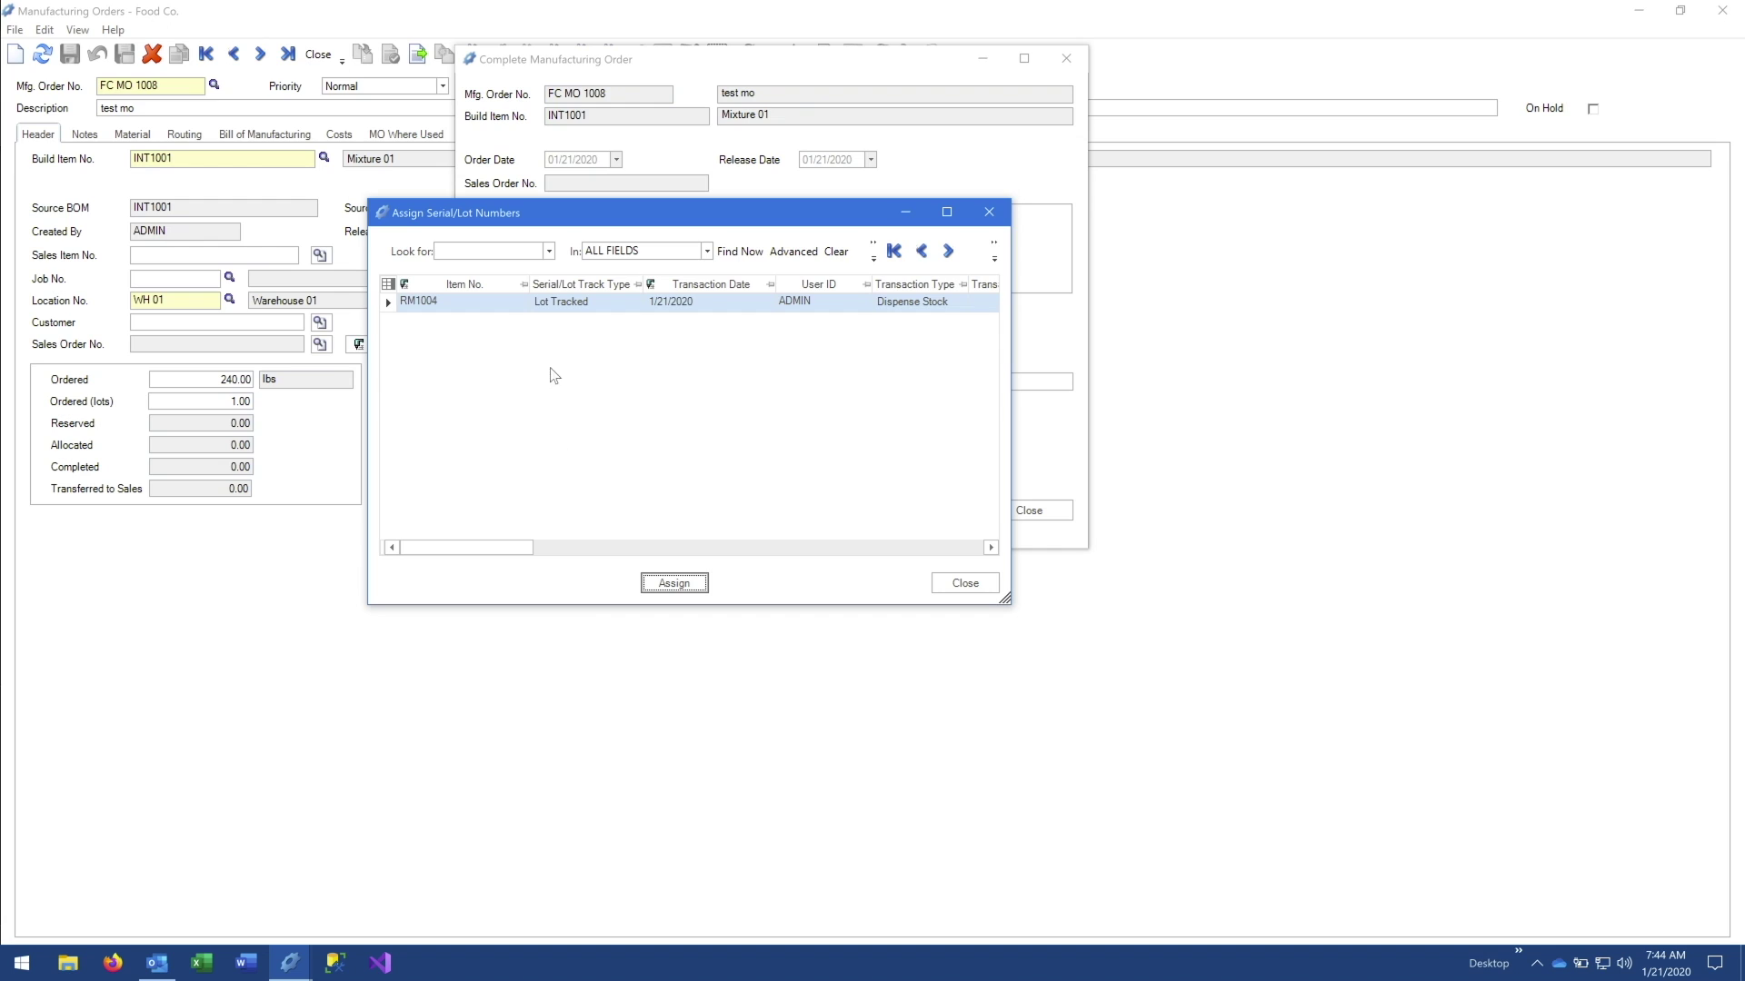
pyautogui.click(389, 301)
pyautogui.click(673, 582)
pyautogui.click(593, 614)
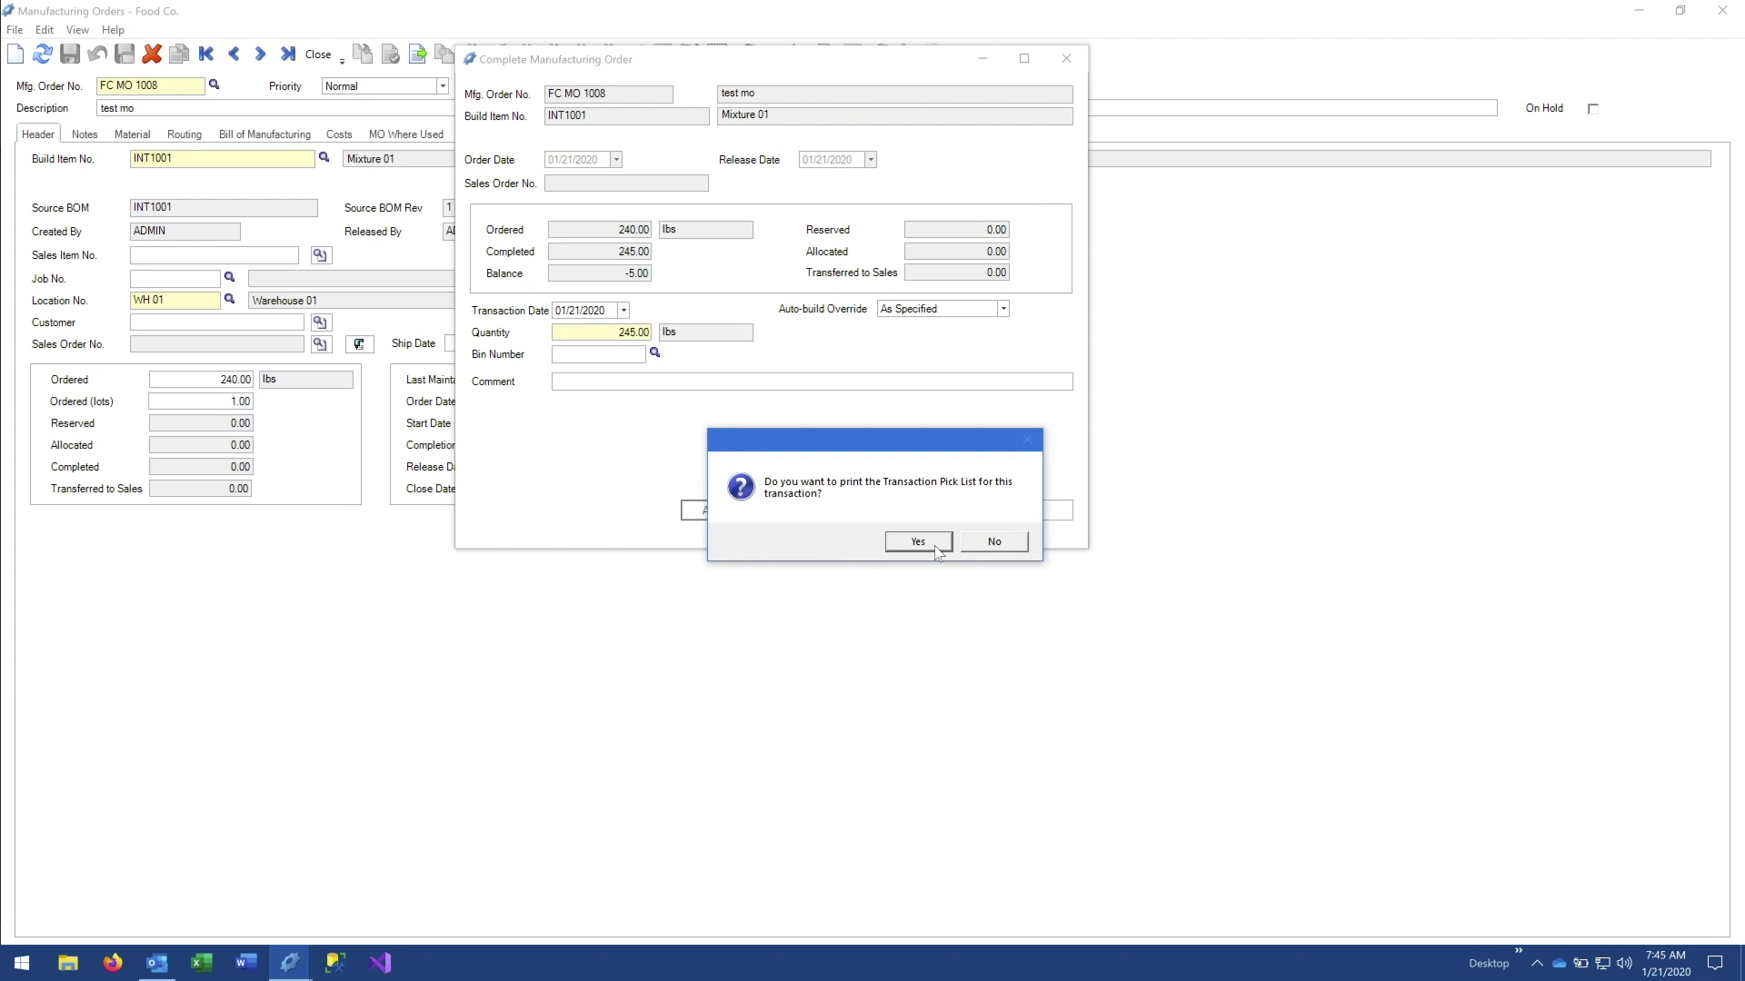
pyautogui.click(997, 542)
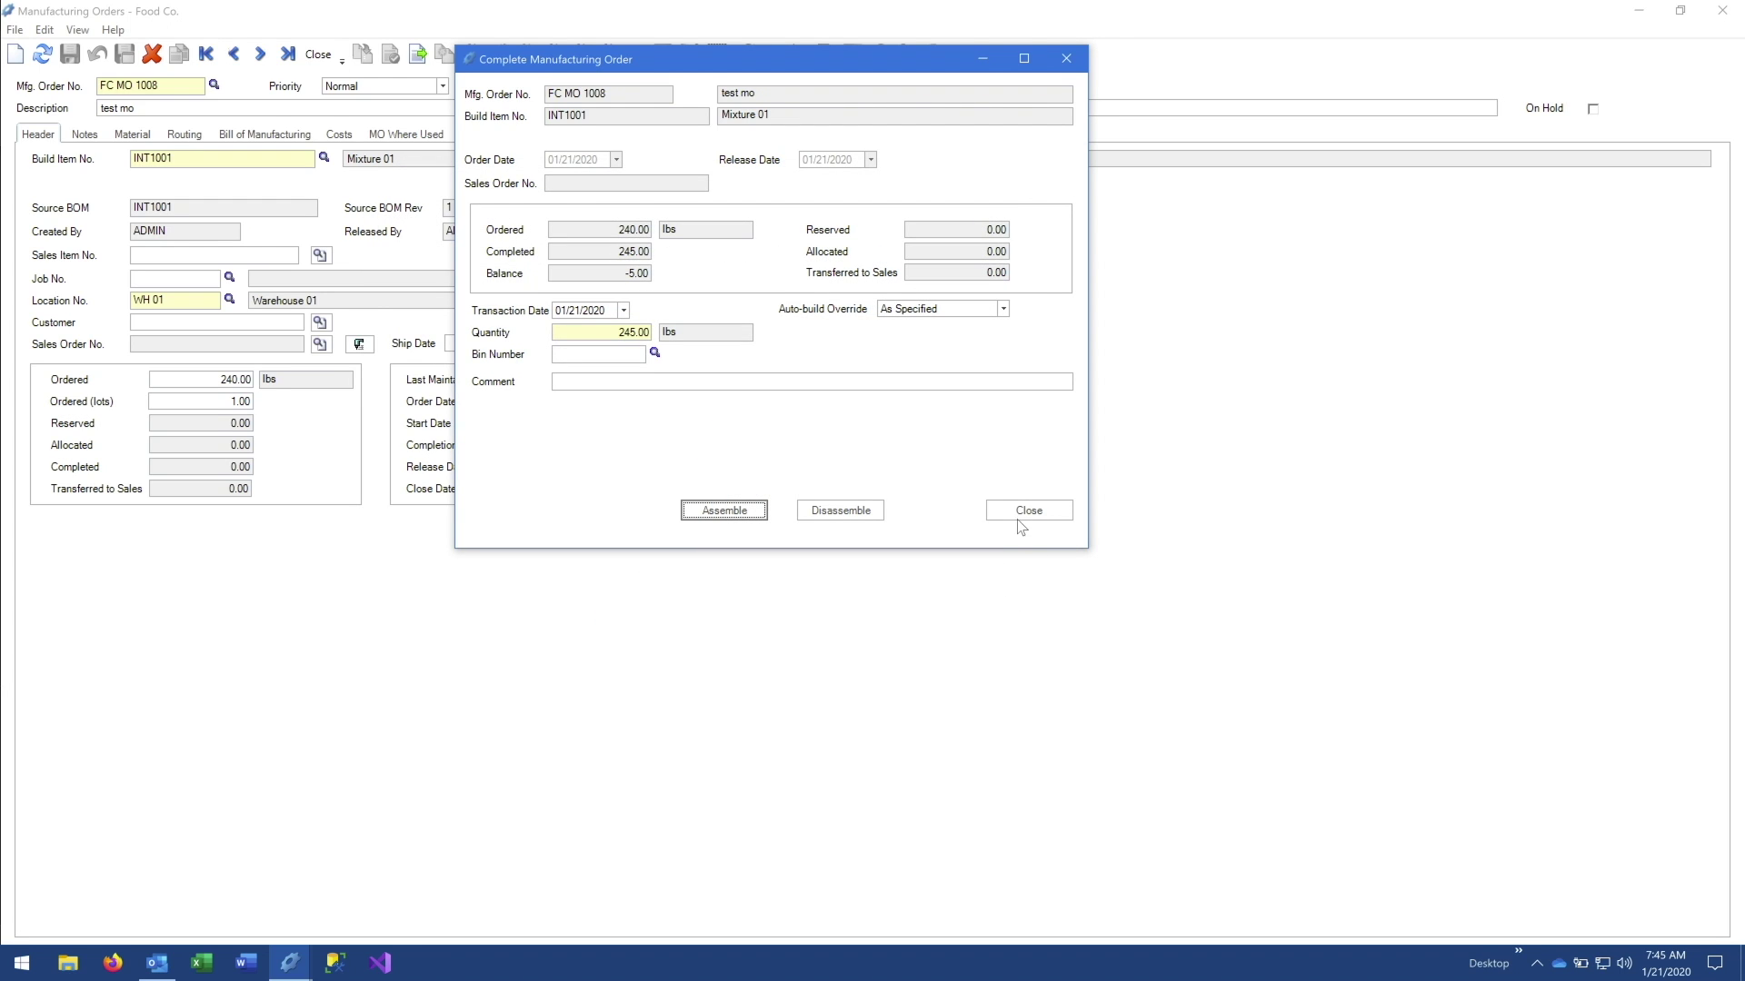
pyautogui.click(1024, 513)
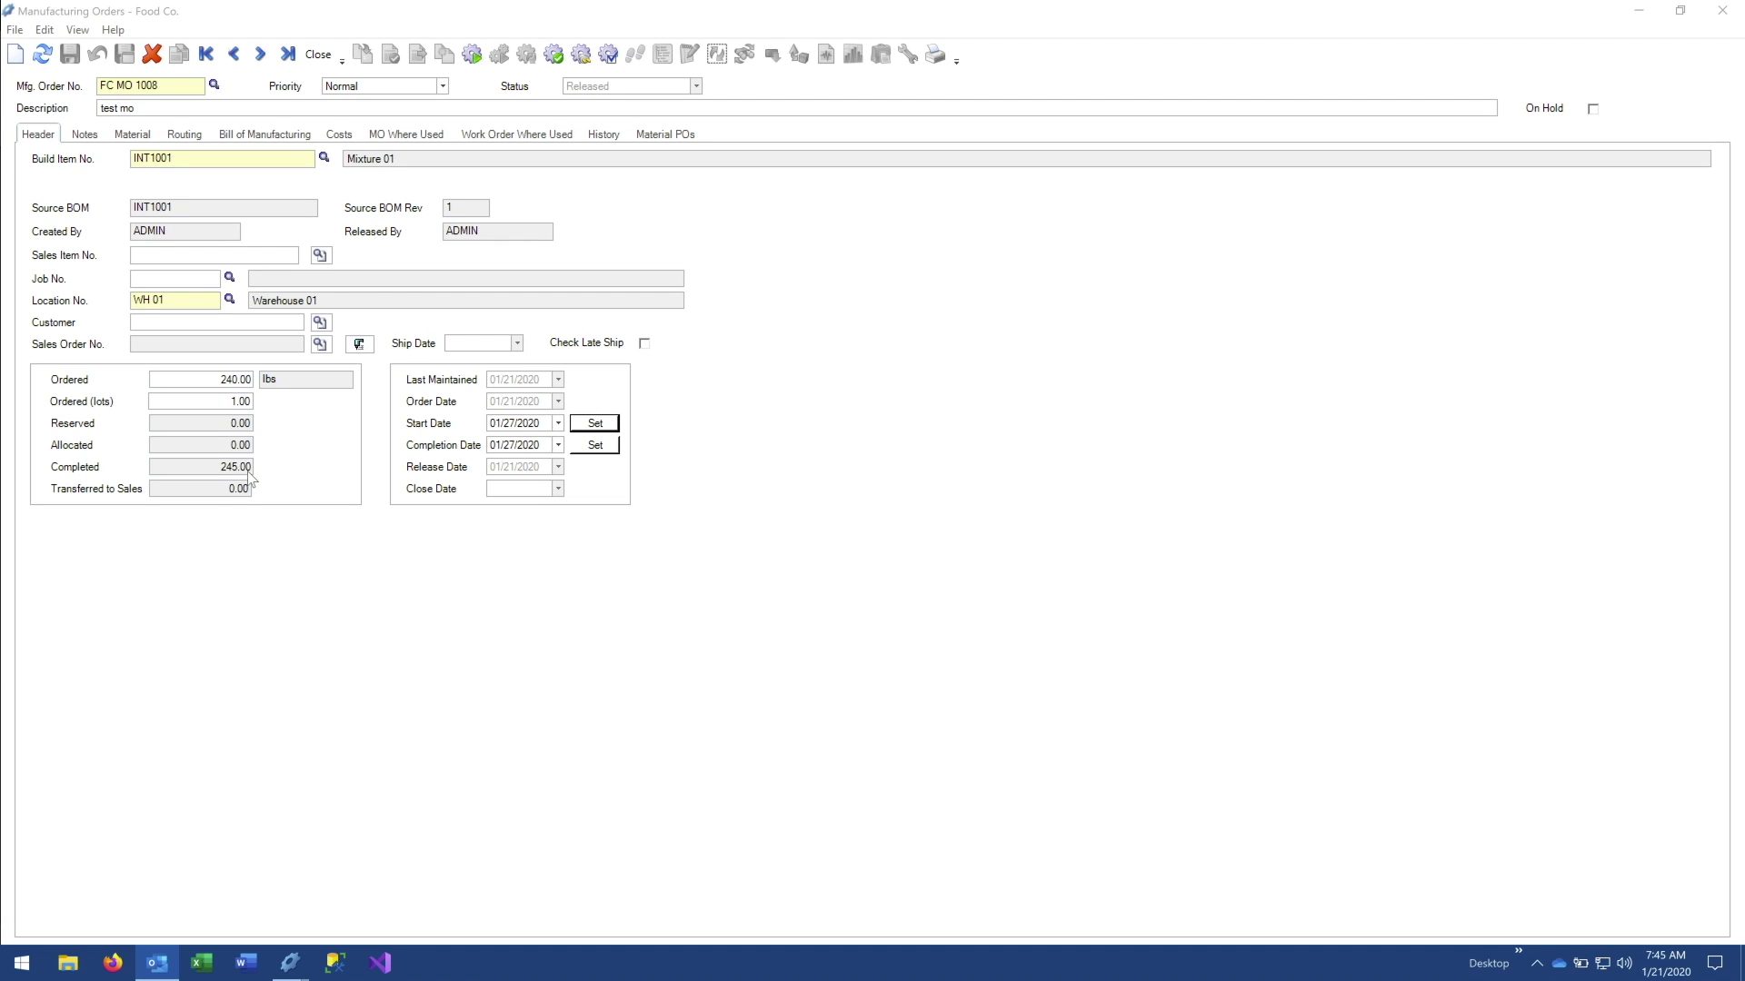
# Review the required and completed quantities of the completed order's material lines
pyautogui.click(133, 134)
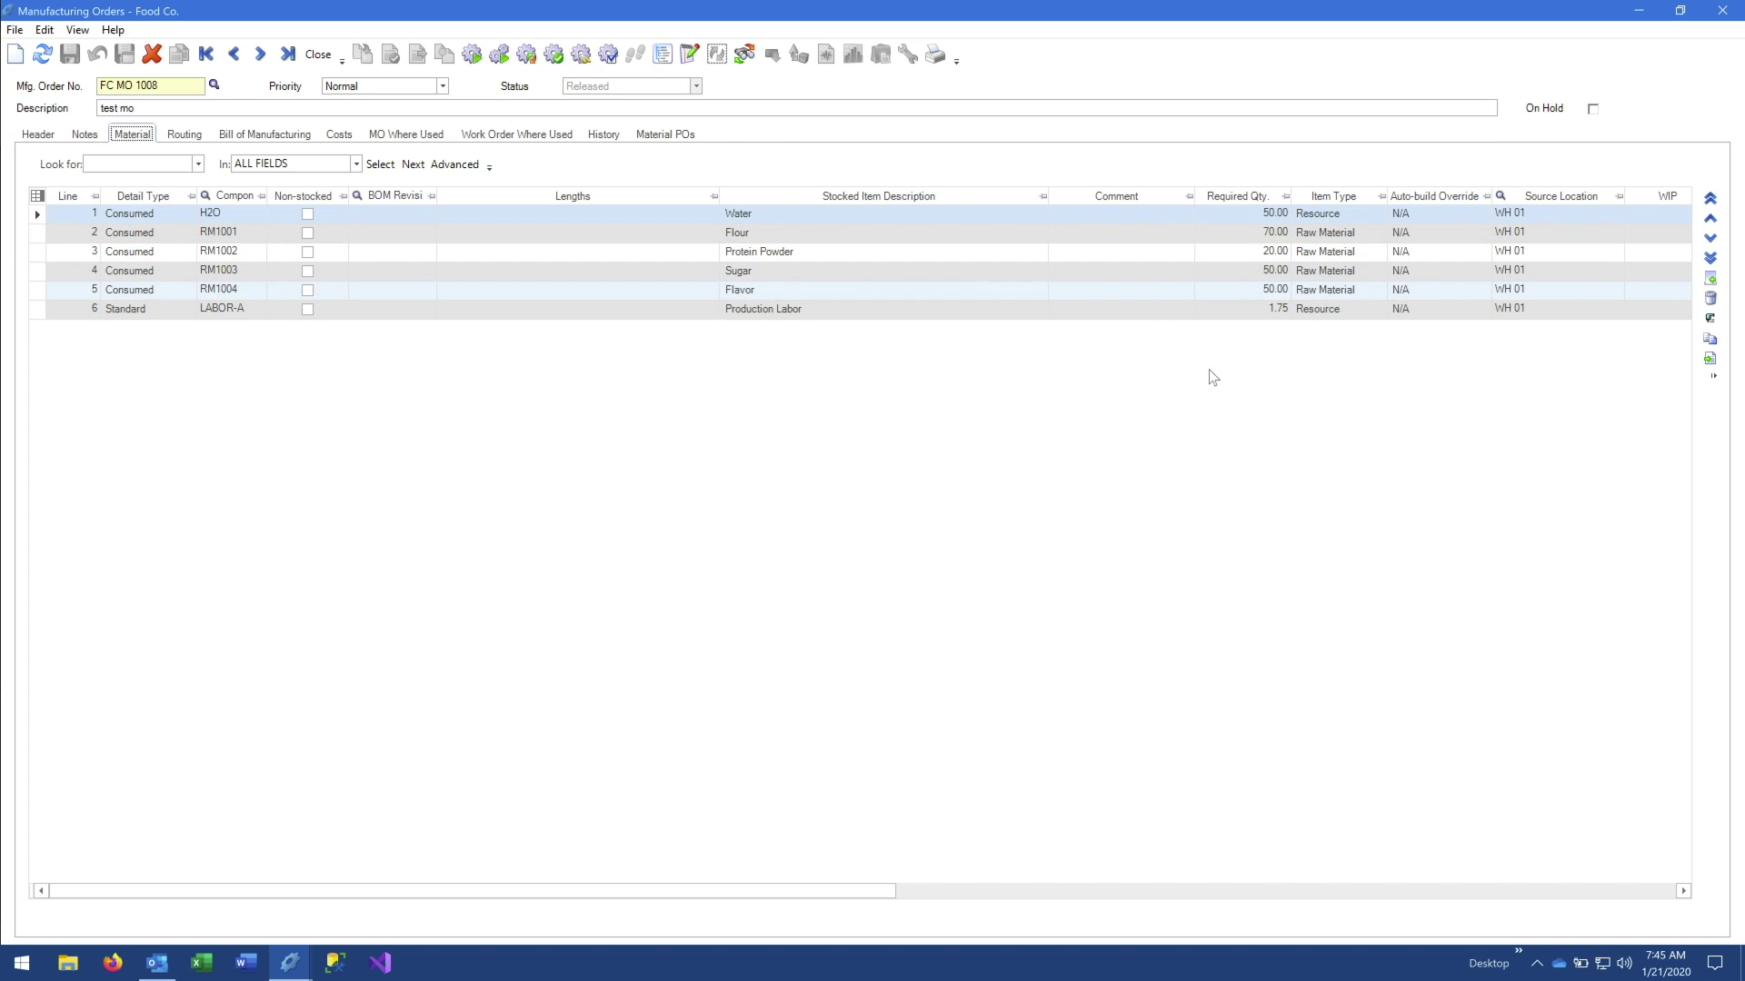
pyautogui.moveTo(738, 893); pyautogui.dragTo(966, 904)
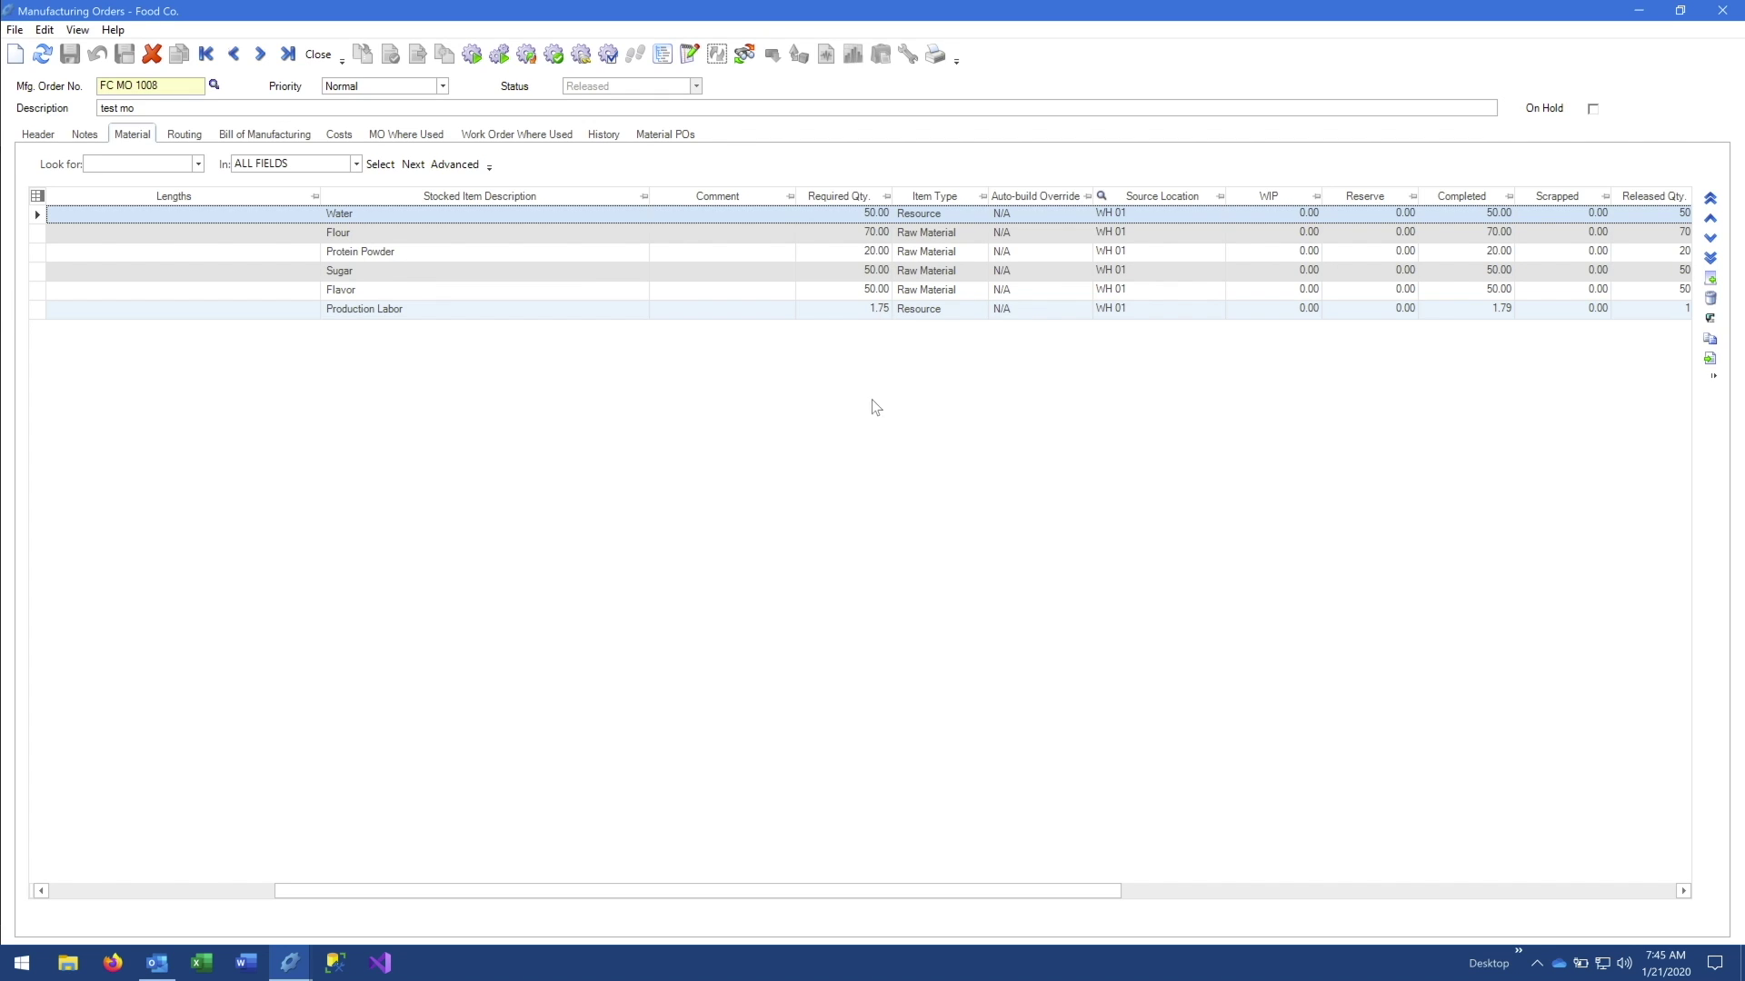
pyautogui.click(878, 893)
pyautogui.moveTo(878, 893); pyautogui.dragTo(616, 895)
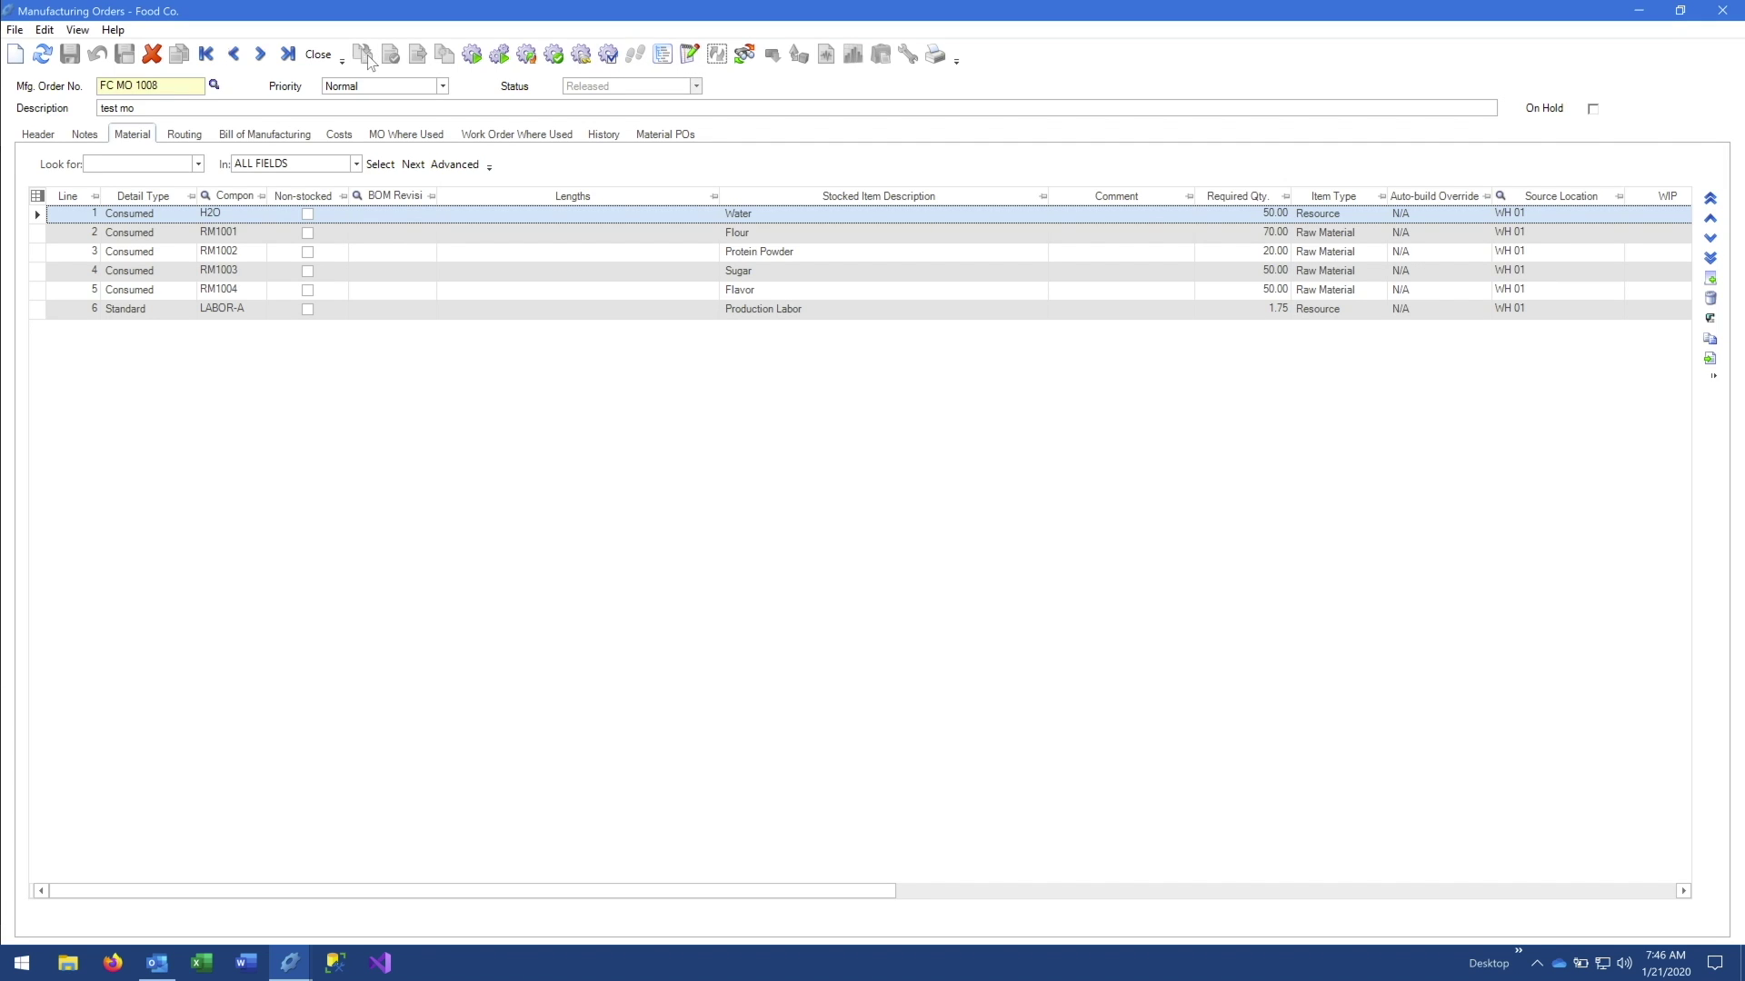
# Close the completed order and create a new manufacturing order copied from it, "test mo"
pyautogui.click(320, 55)
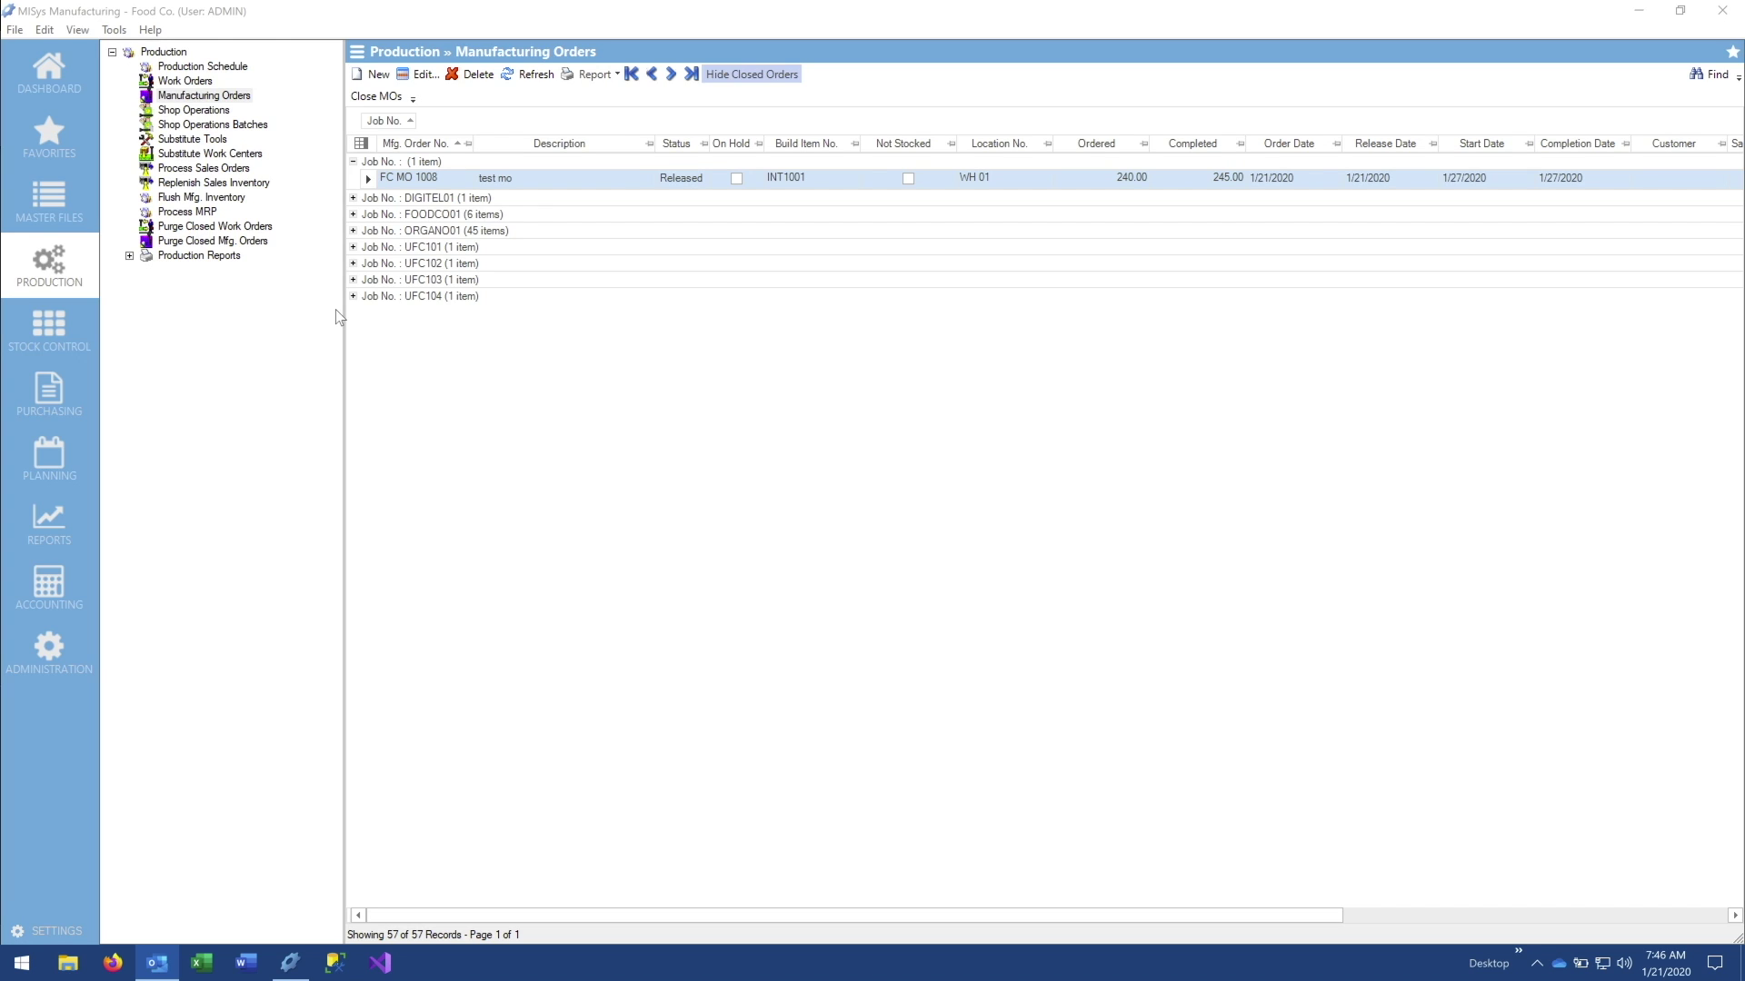
pyautogui.click(358, 72)
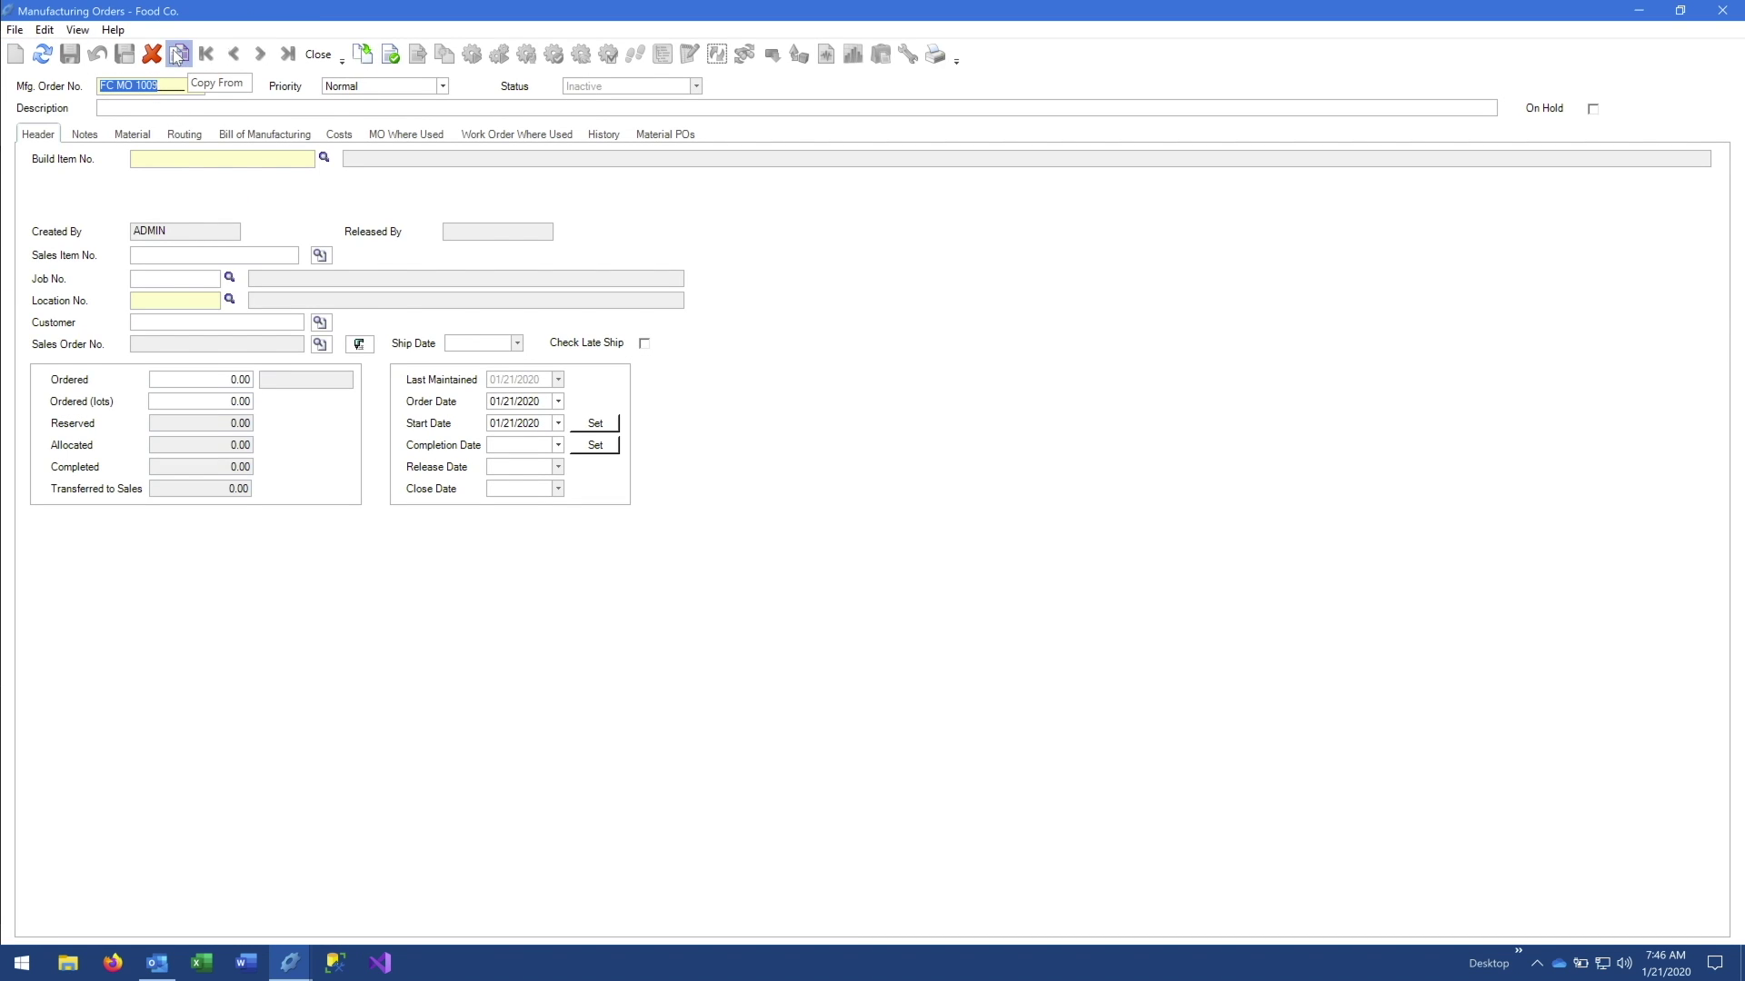
pyautogui.click(178, 54)
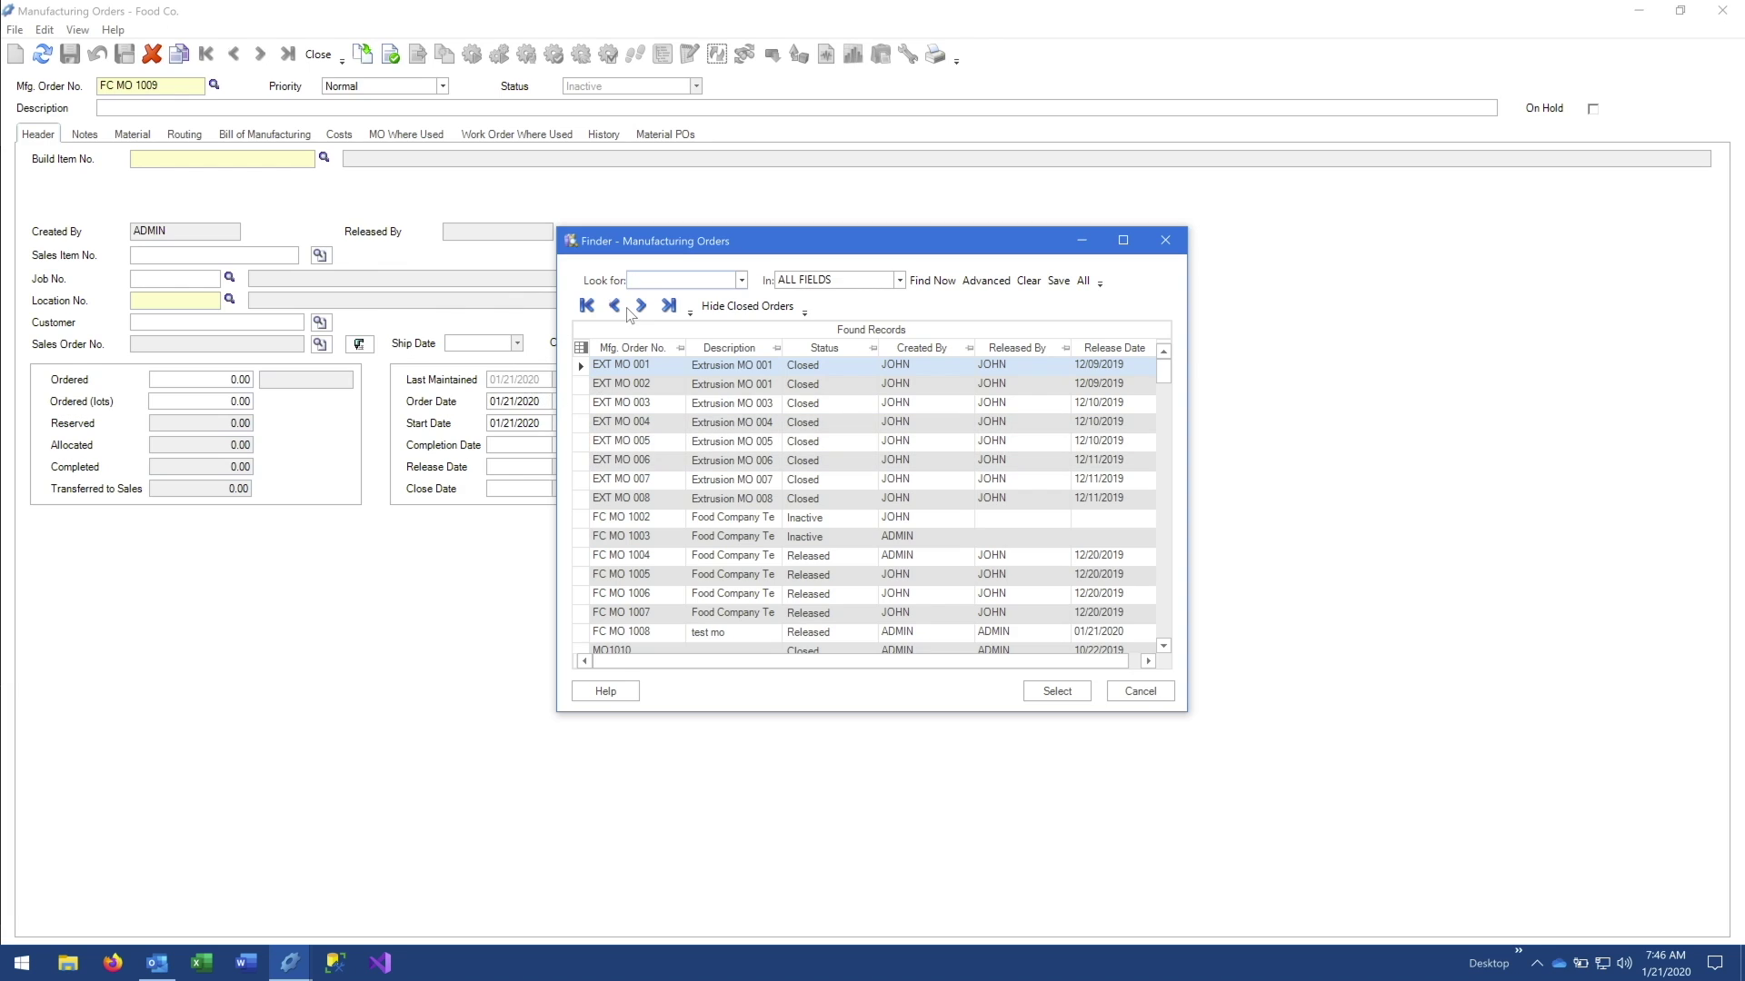
pyautogui.write('1008')
pyautogui.press('Return')
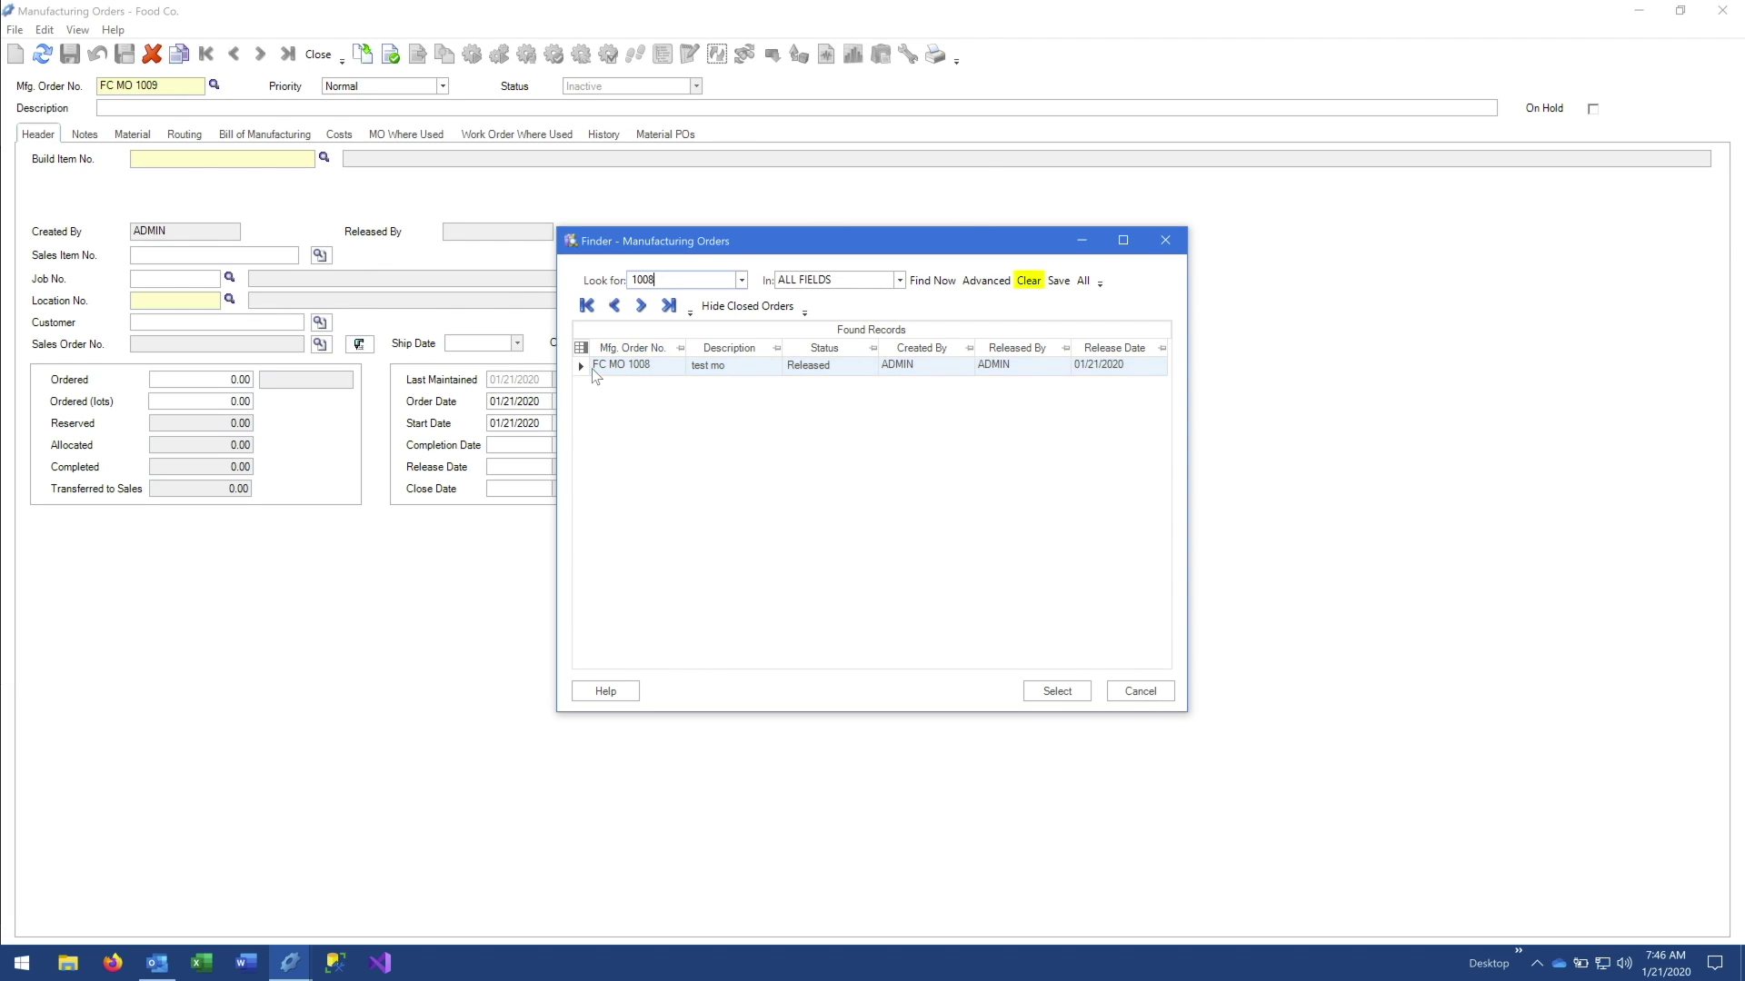
pyautogui.doubleClick(578, 361)
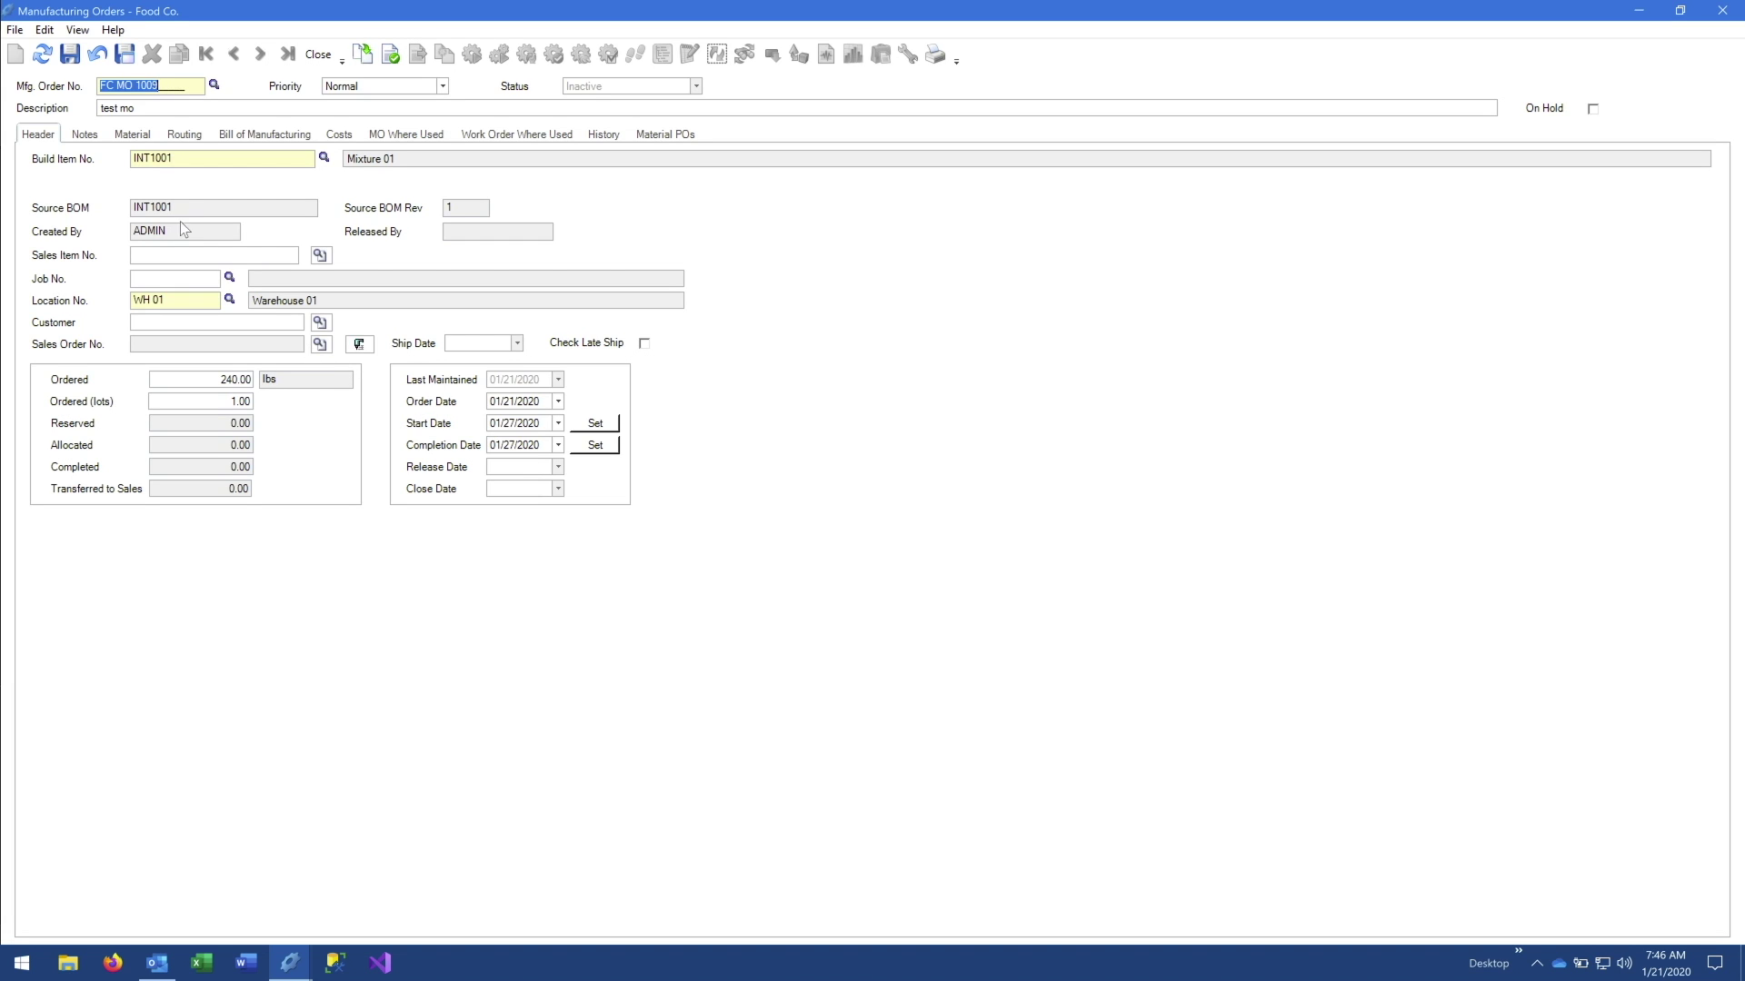
# Check the copied order's material lines, then save and release the order
pyautogui.click(131, 133)
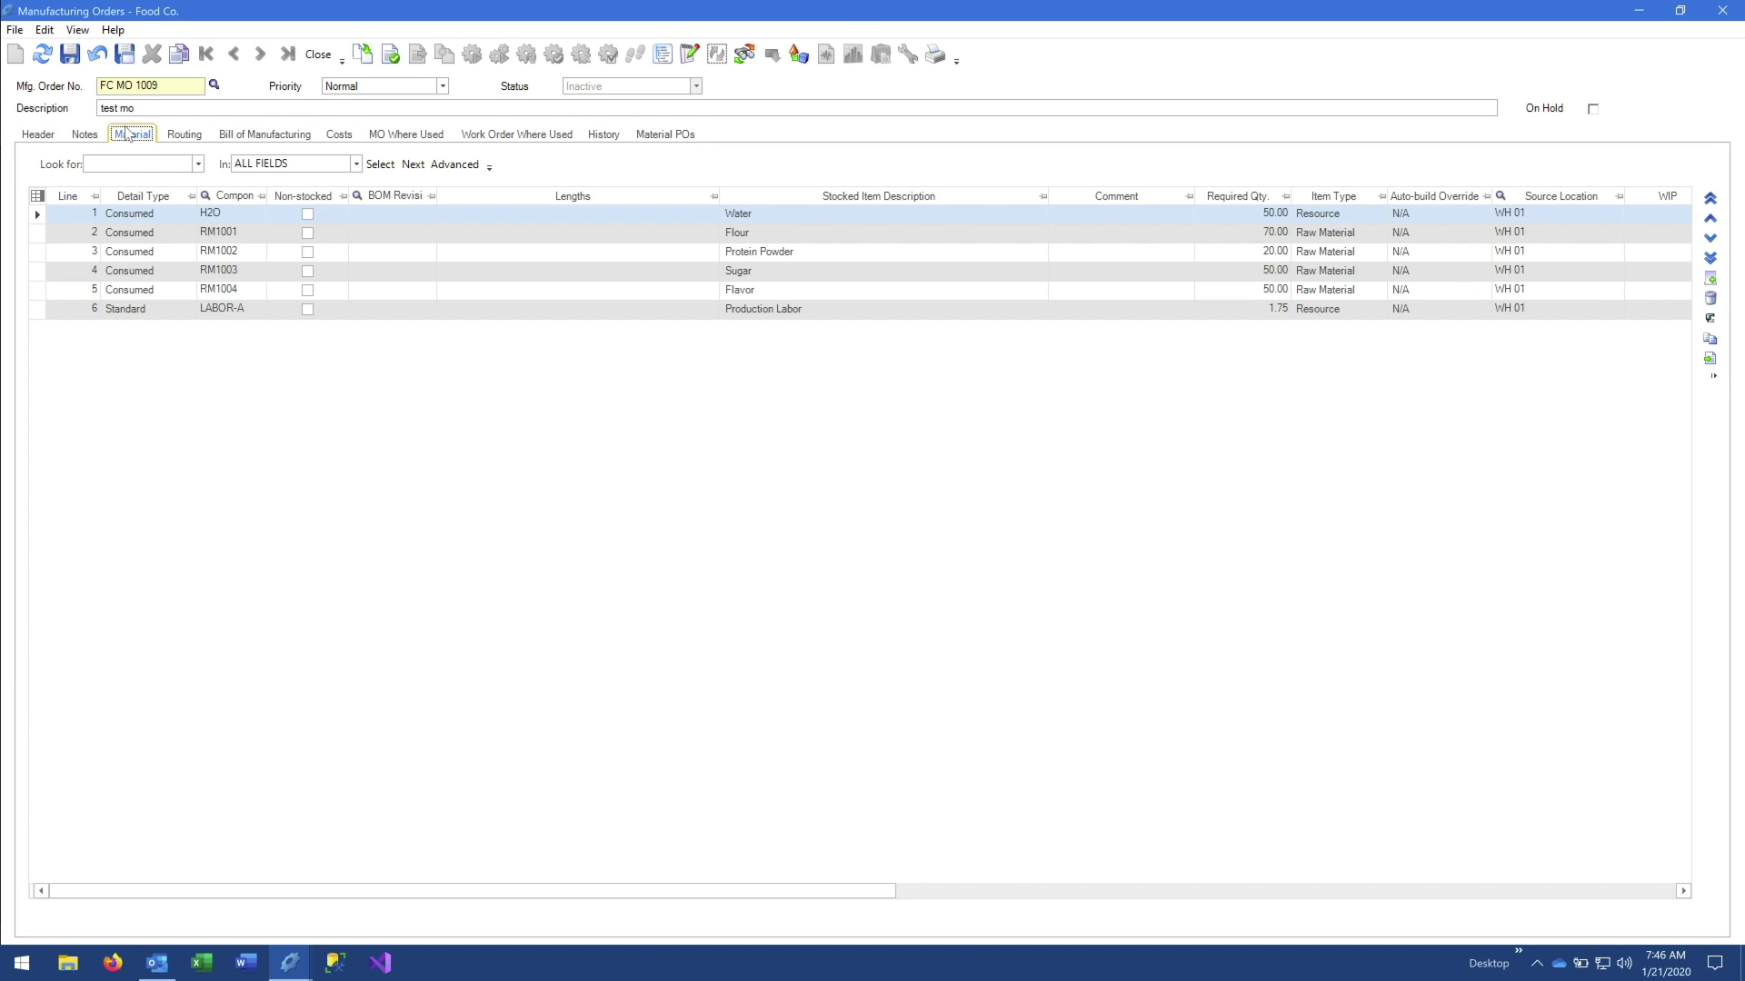
pyautogui.click(37, 135)
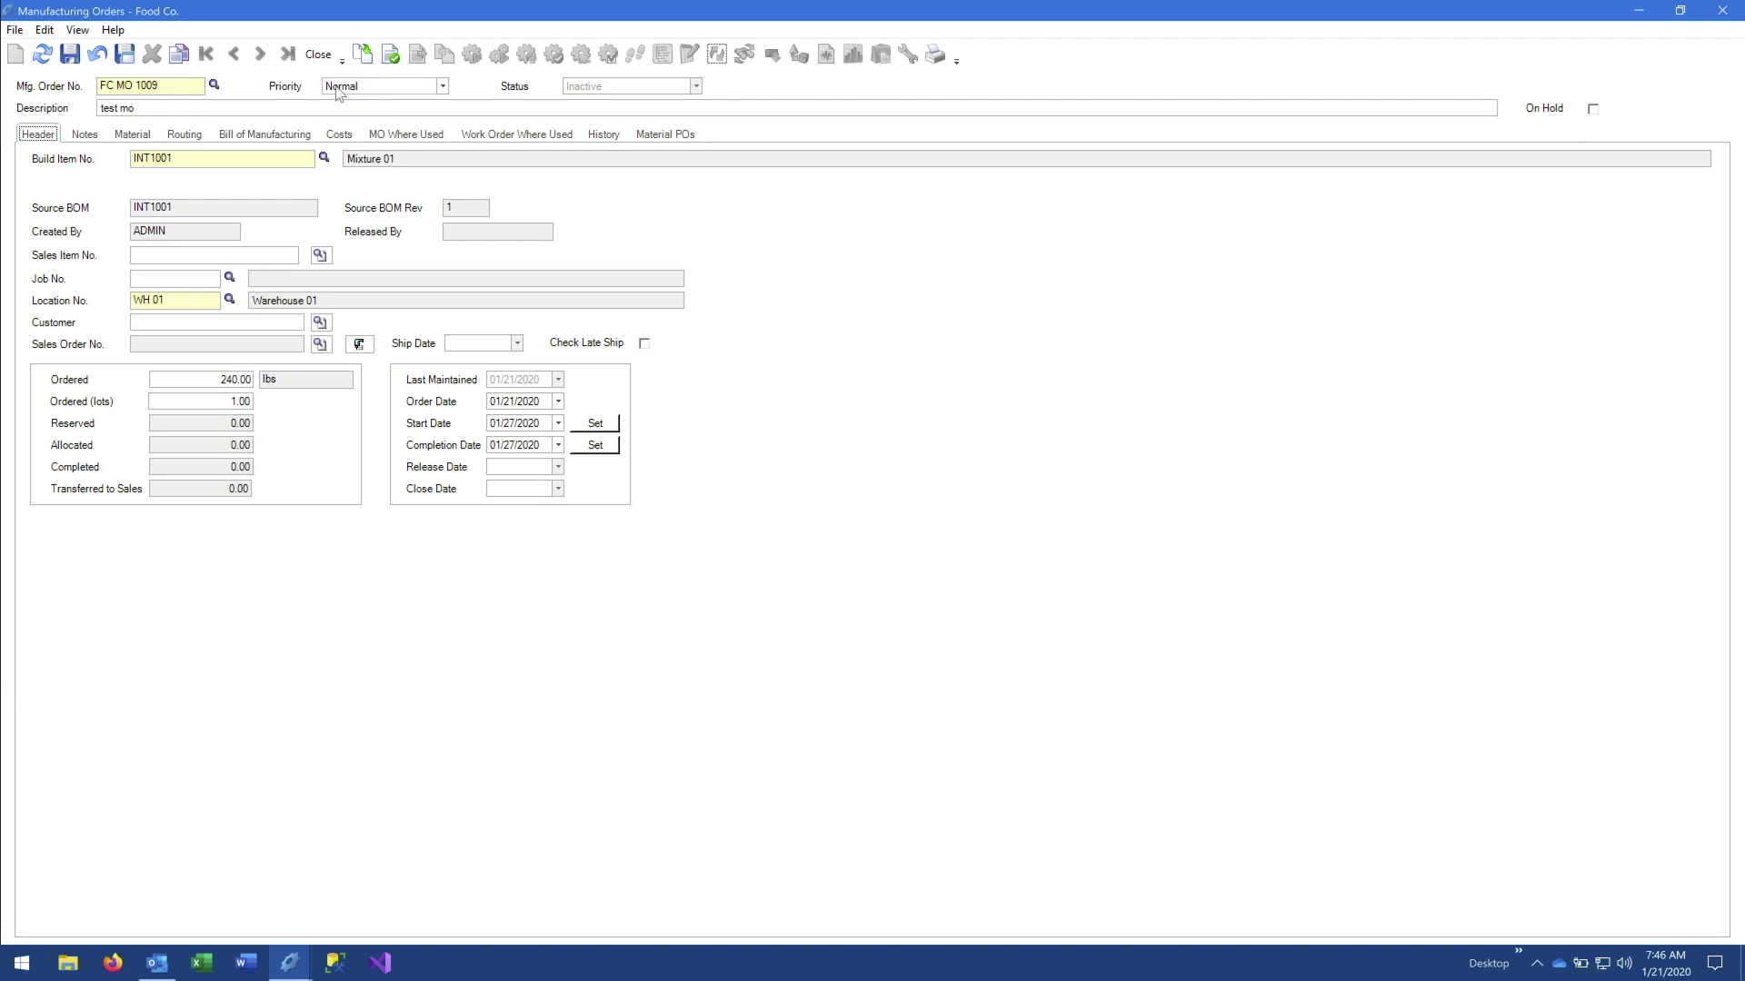
pyautogui.click(71, 54)
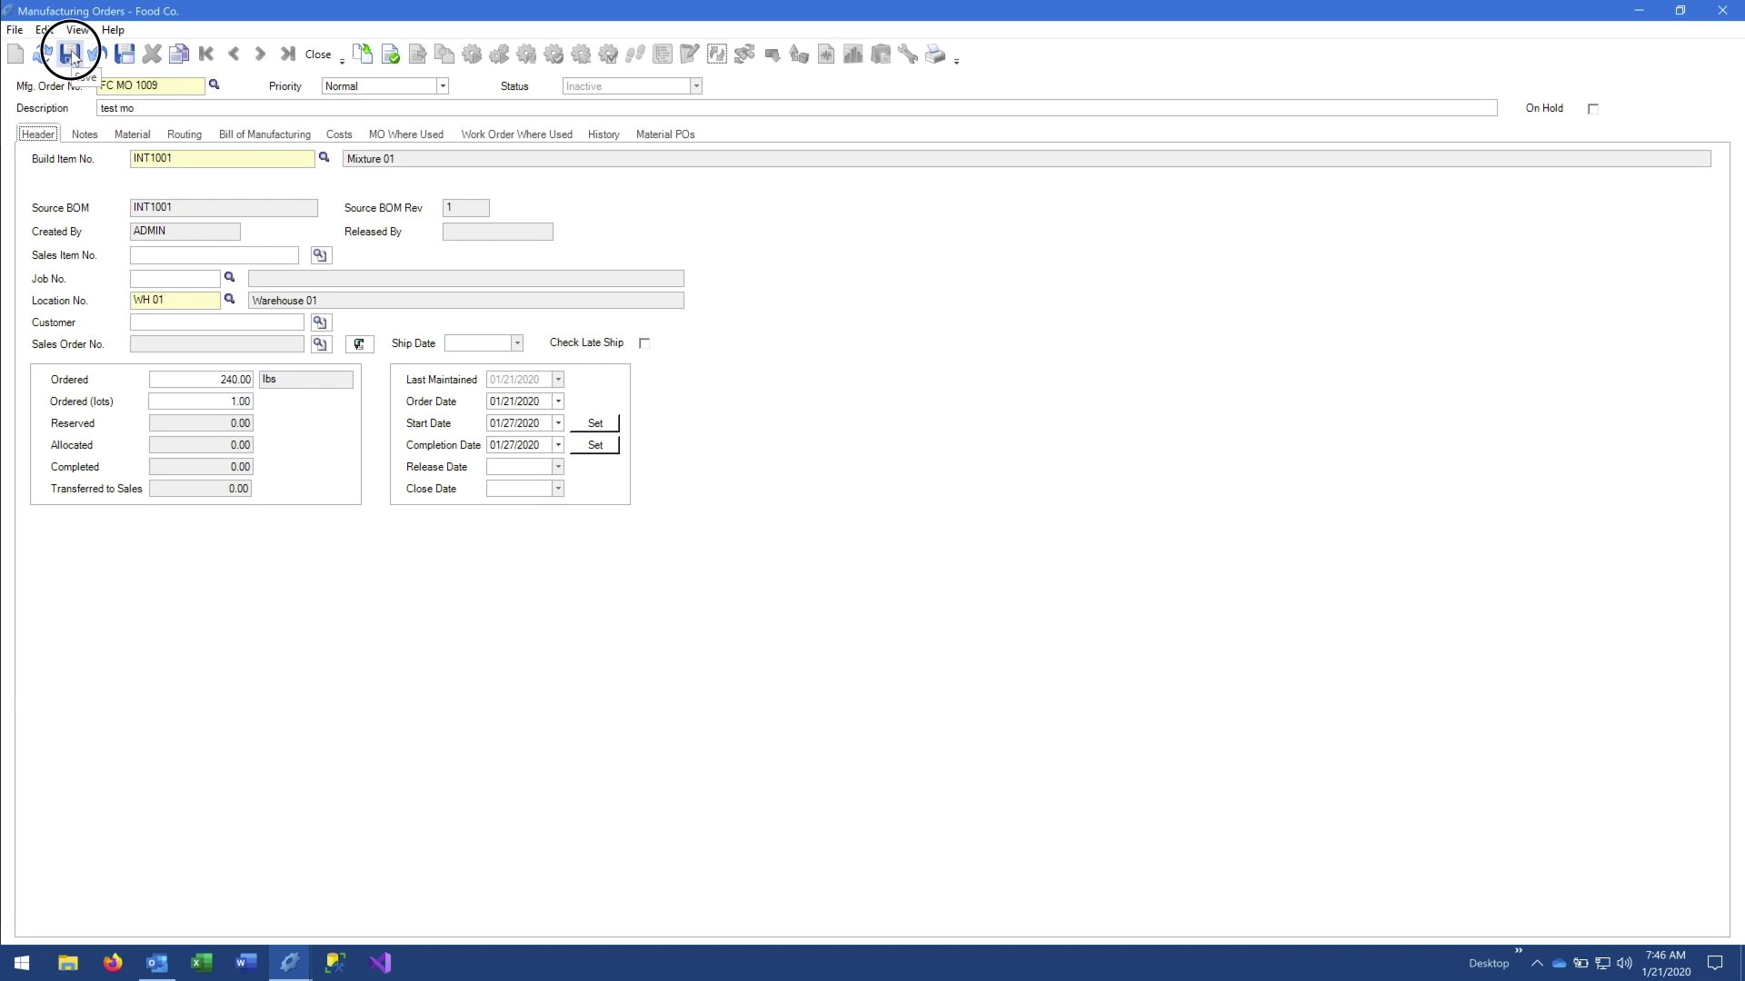
pyautogui.click(391, 56)
pyautogui.click(948, 550)
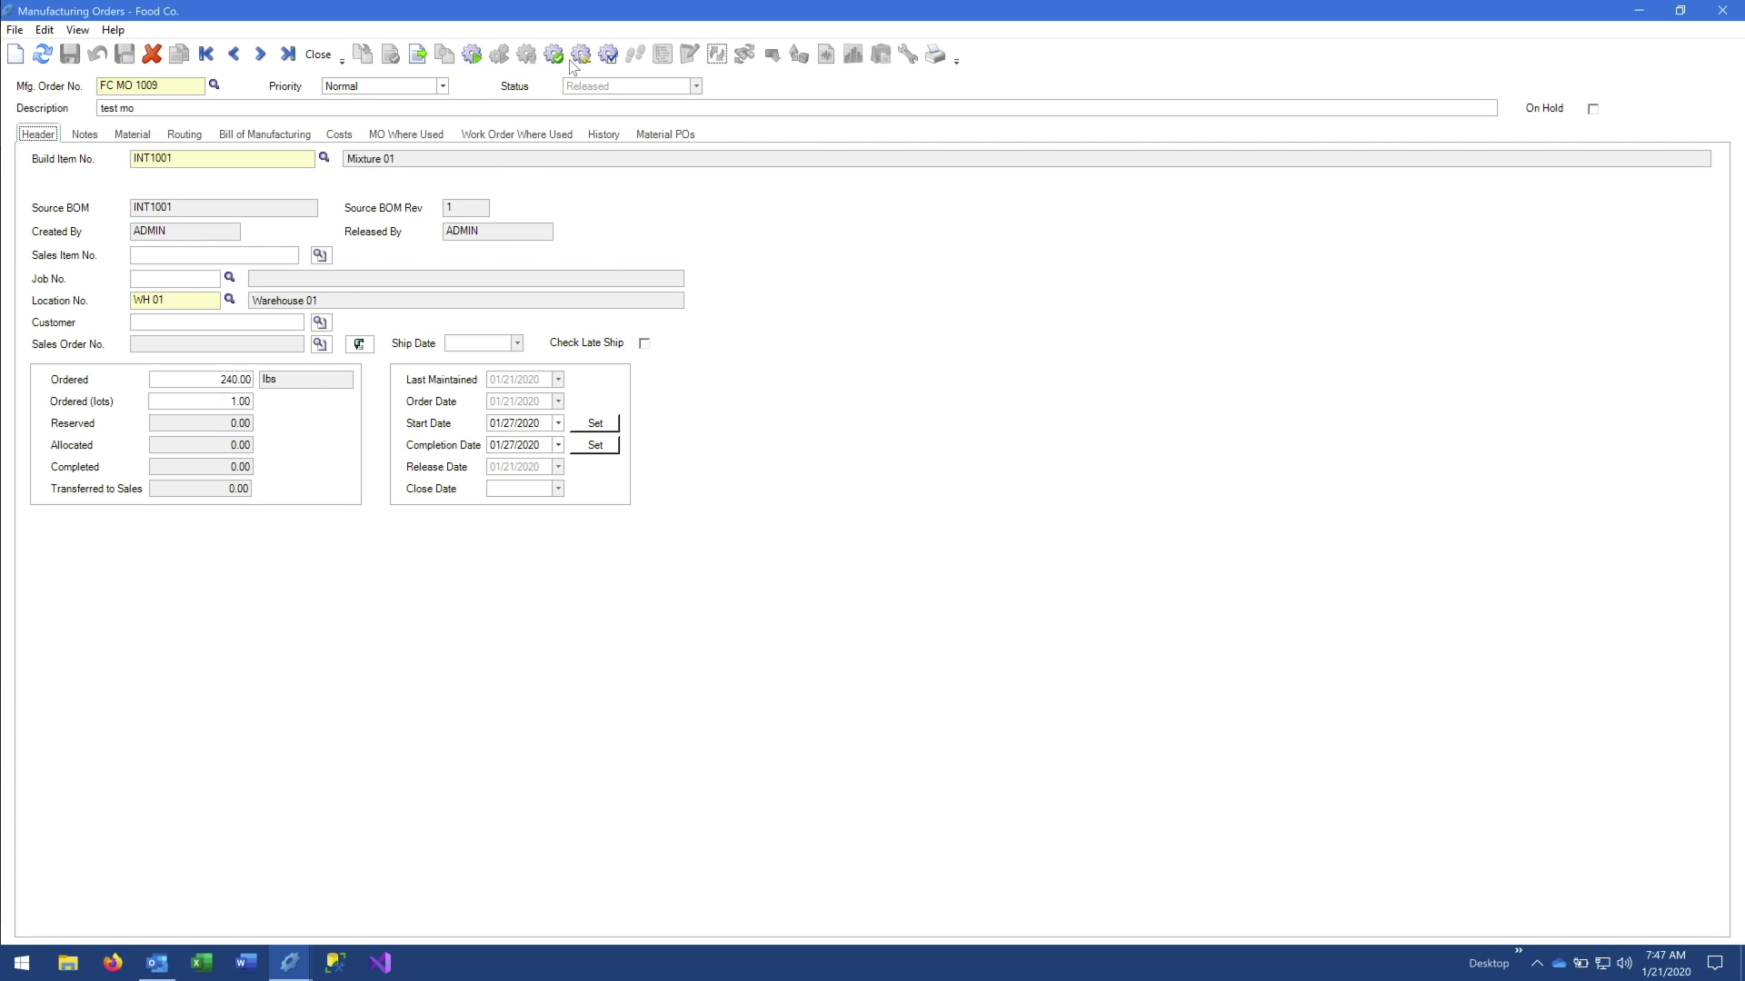
# Start the released order by transferring a quantity of 240 lbs from stock to WIP
pyautogui.click(472, 56)
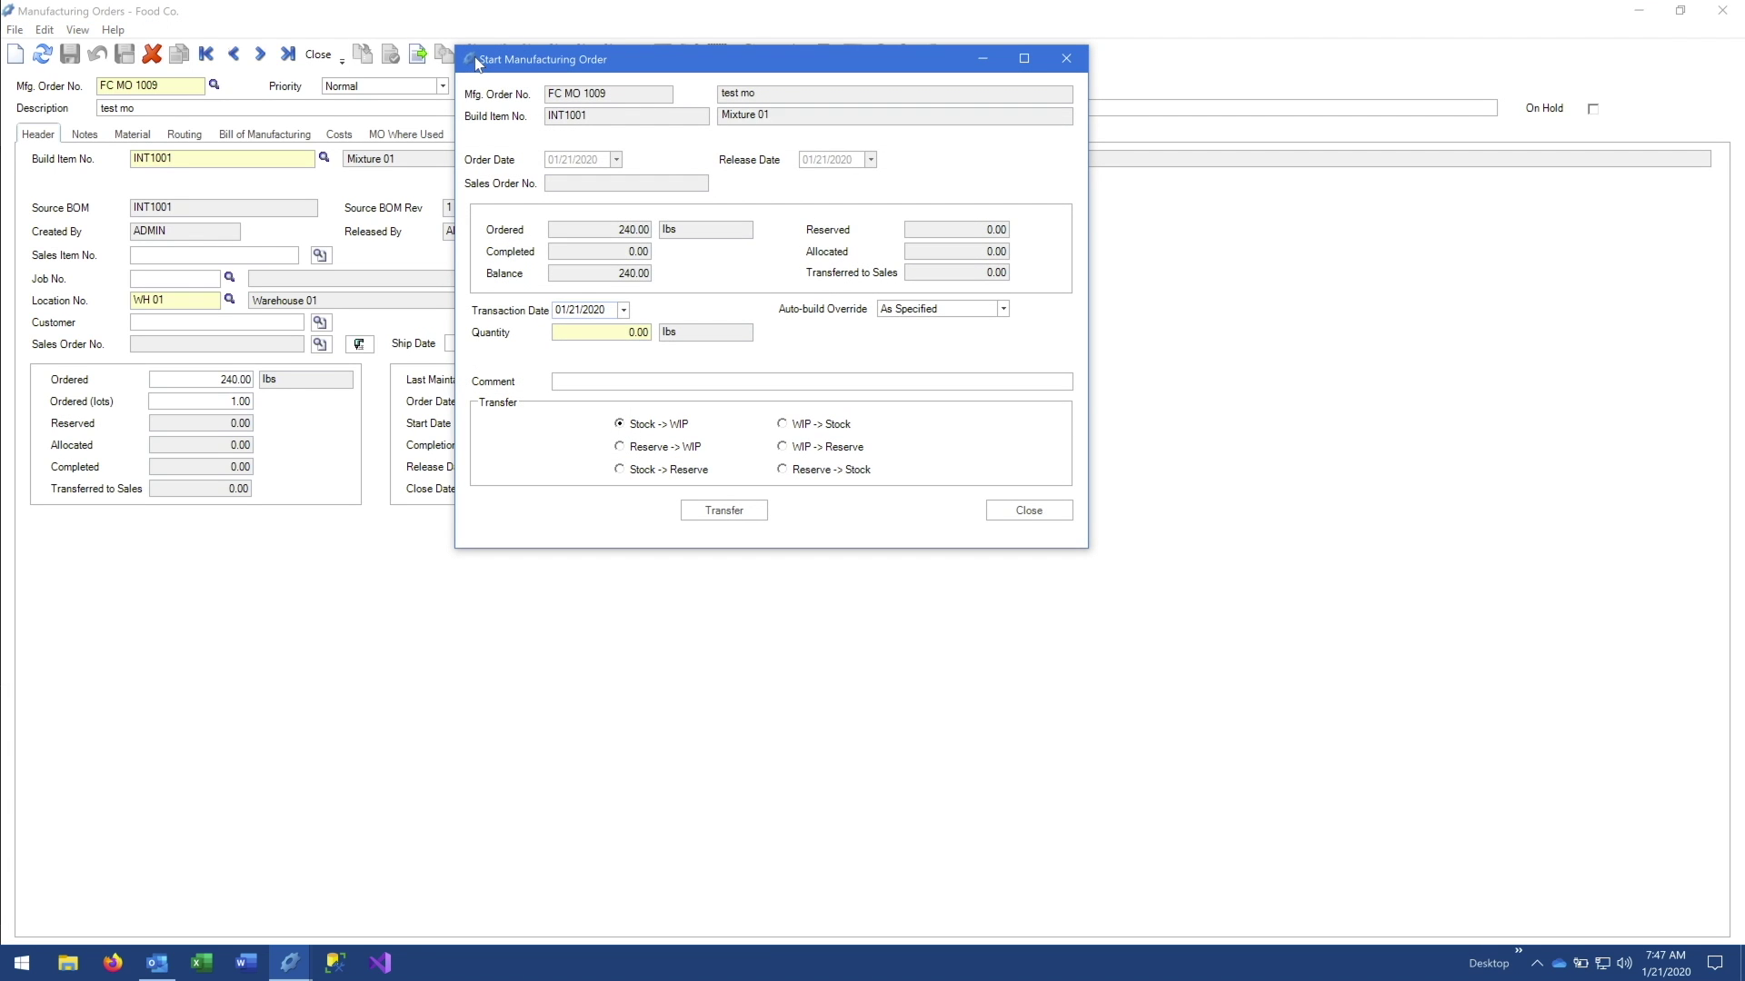
pyautogui.click(597, 337)
pyautogui.write('240')
pyautogui.press('BackSpace')
pyautogui.write('.')
pyautogui.press('BackSpace')
pyautogui.click(722, 515)
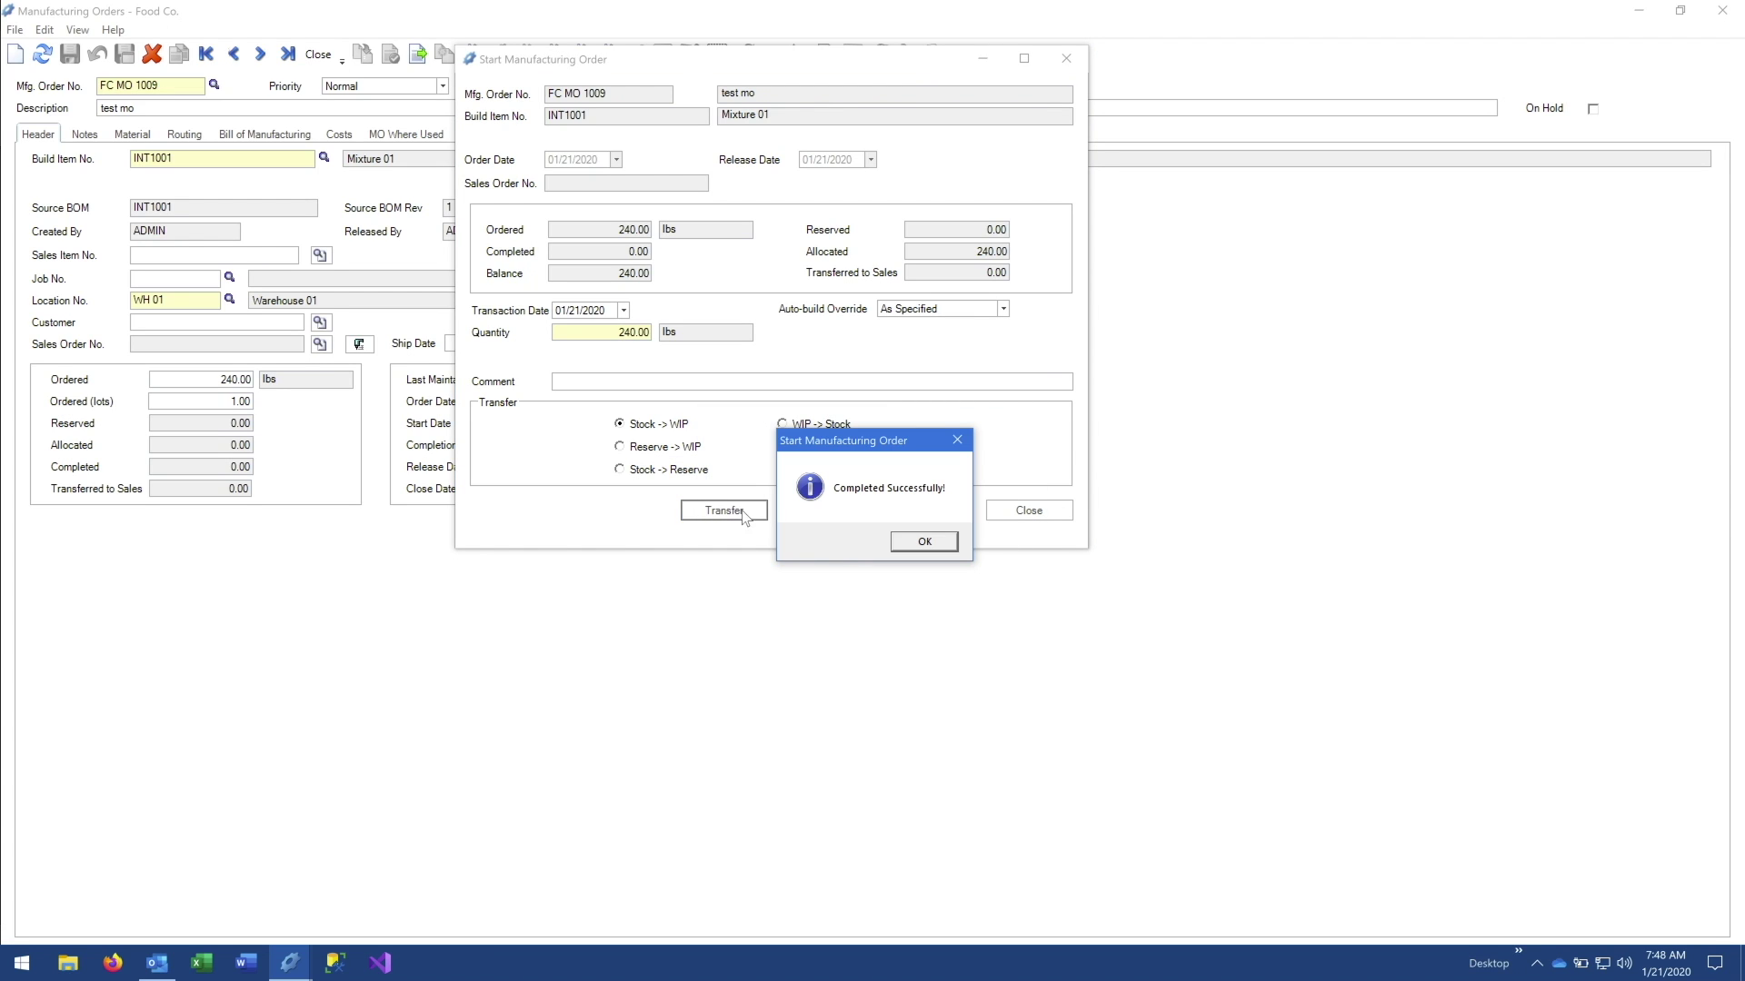
pyautogui.click(911, 541)
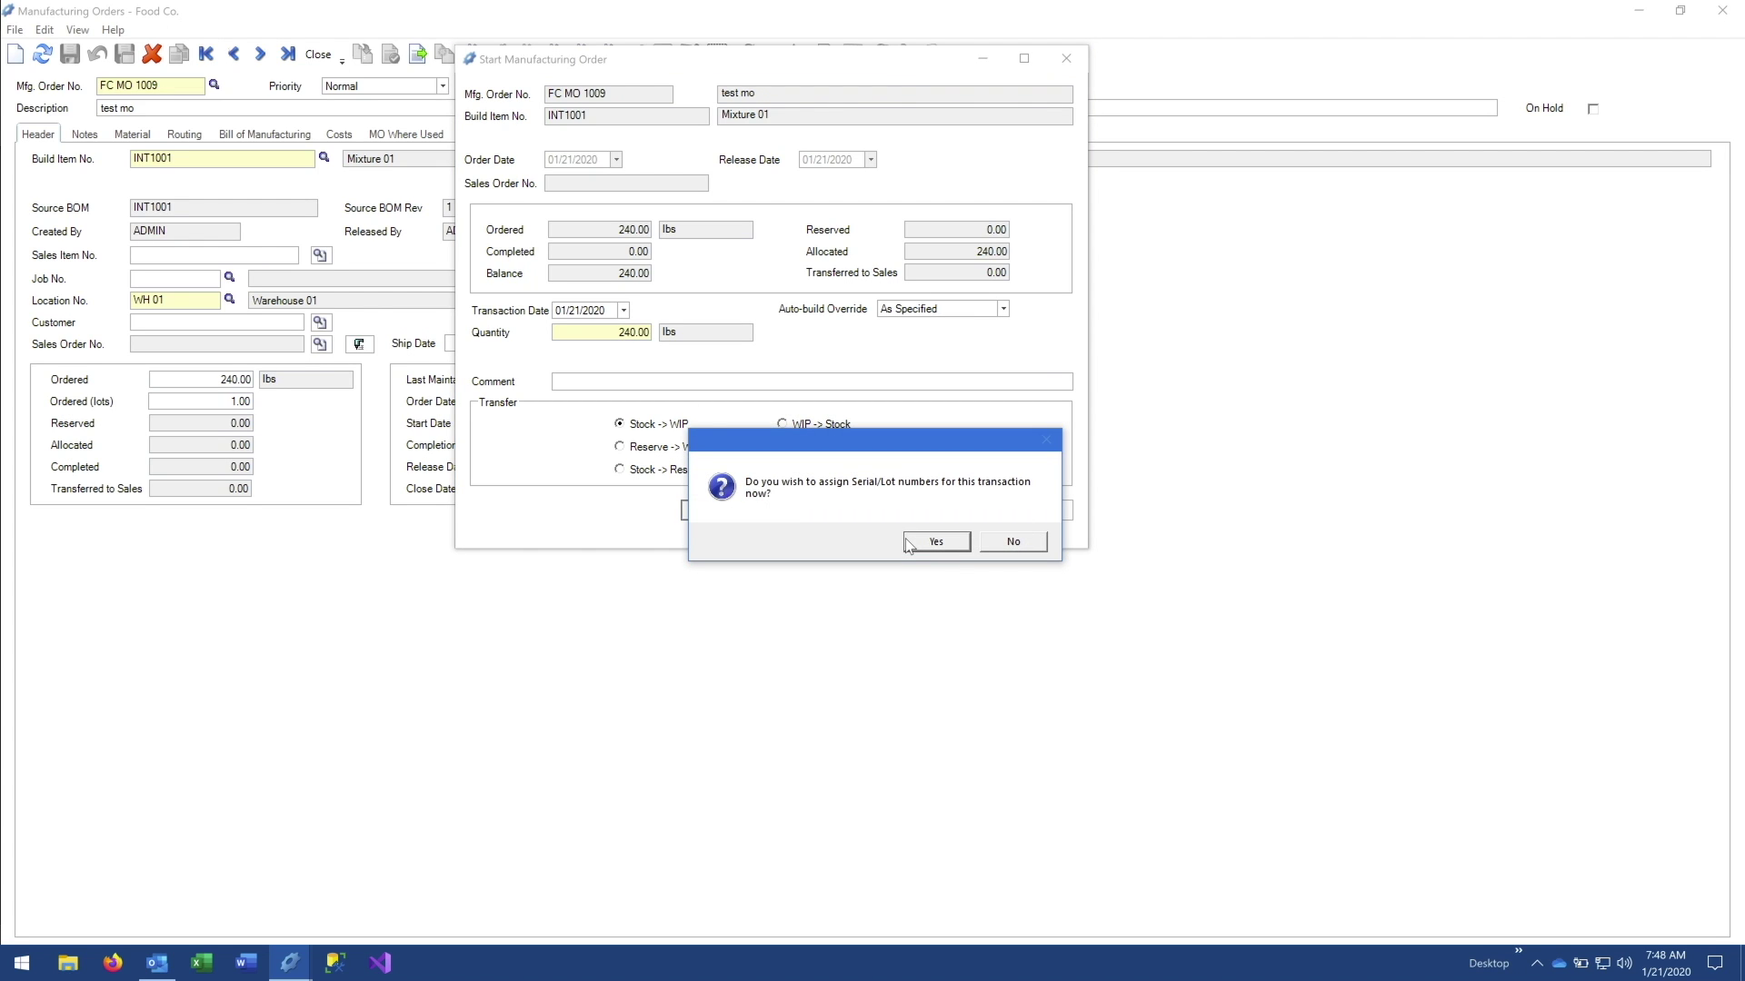
# Choose to assign lot numbers for the WIP transfer, and assign and save 70 of Flour (RM1001) from lot AB12345
pyautogui.click(911, 541)
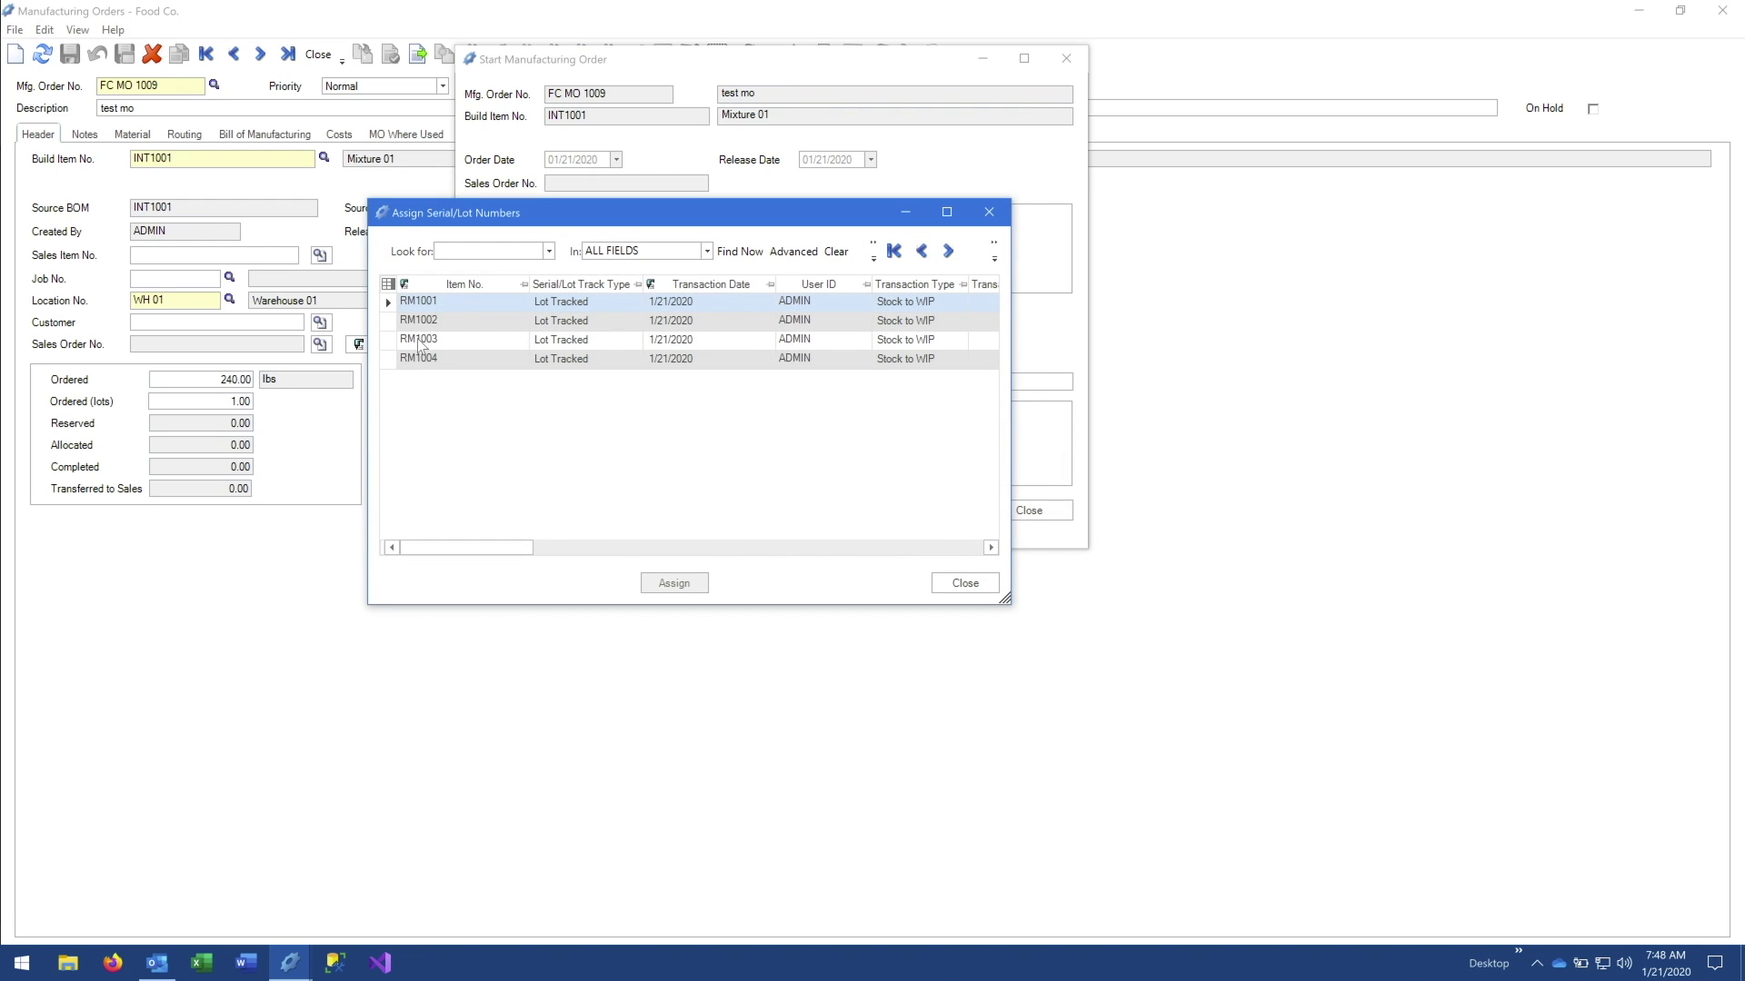
pyautogui.click(674, 585)
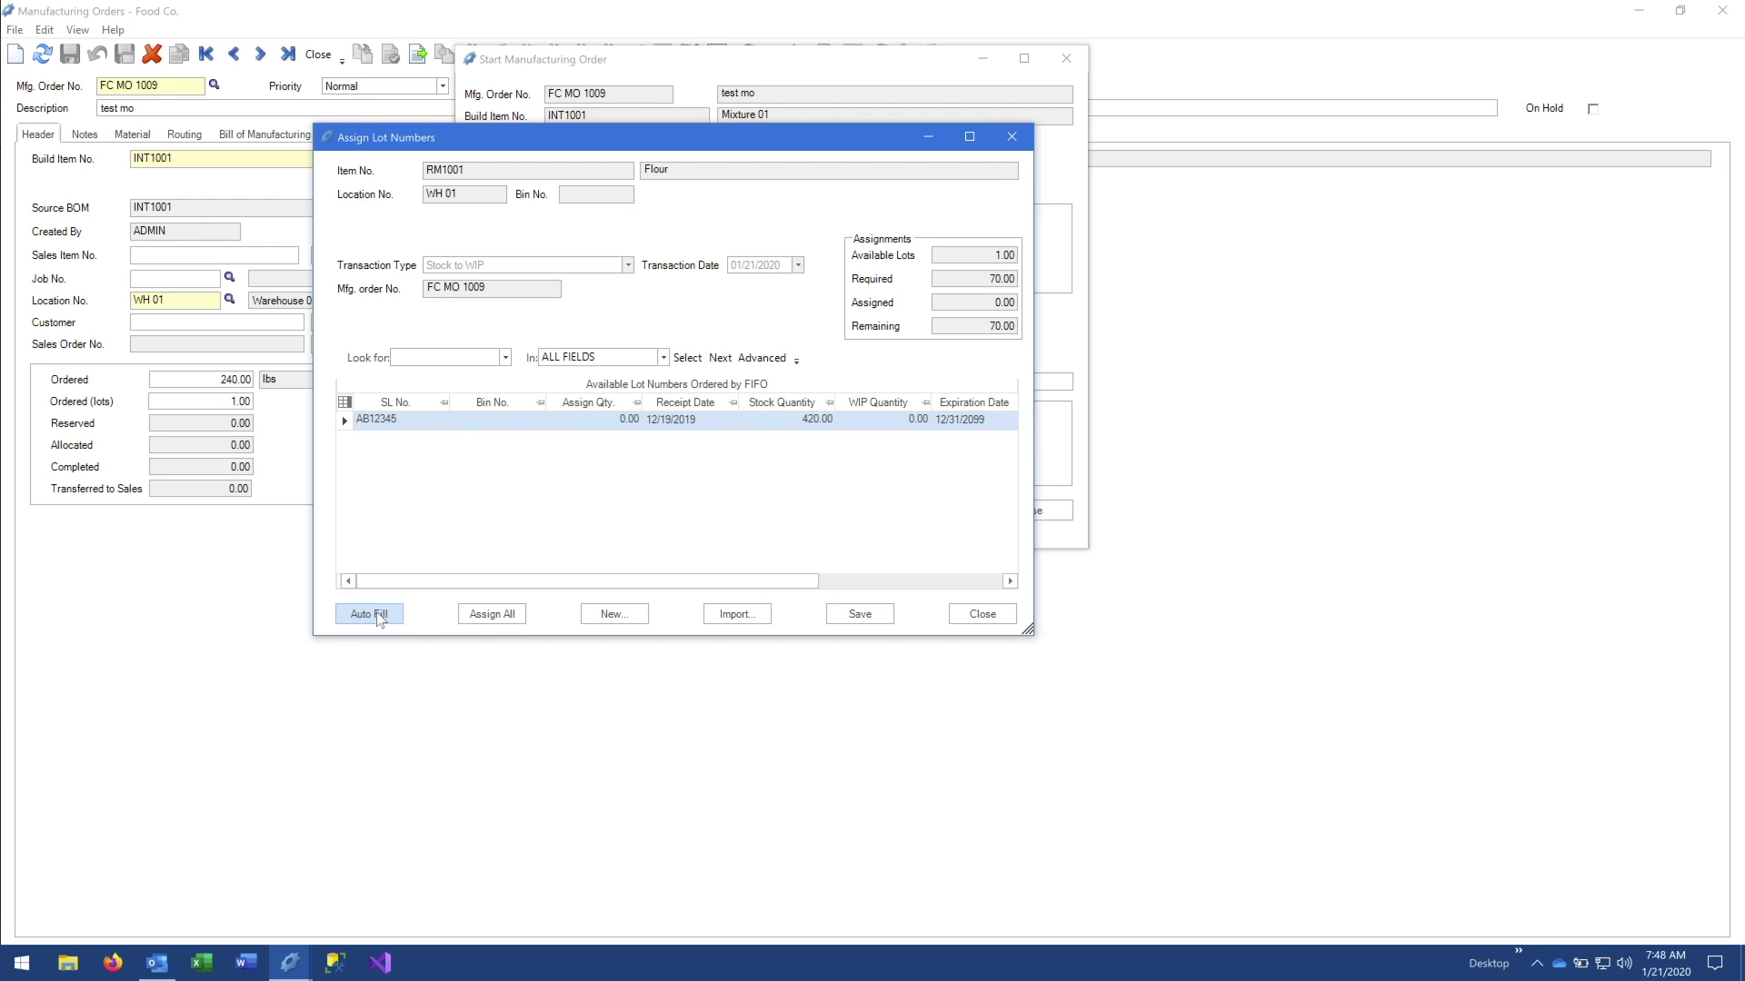
pyautogui.click(343, 418)
pyautogui.click(380, 614)
pyautogui.click(860, 614)
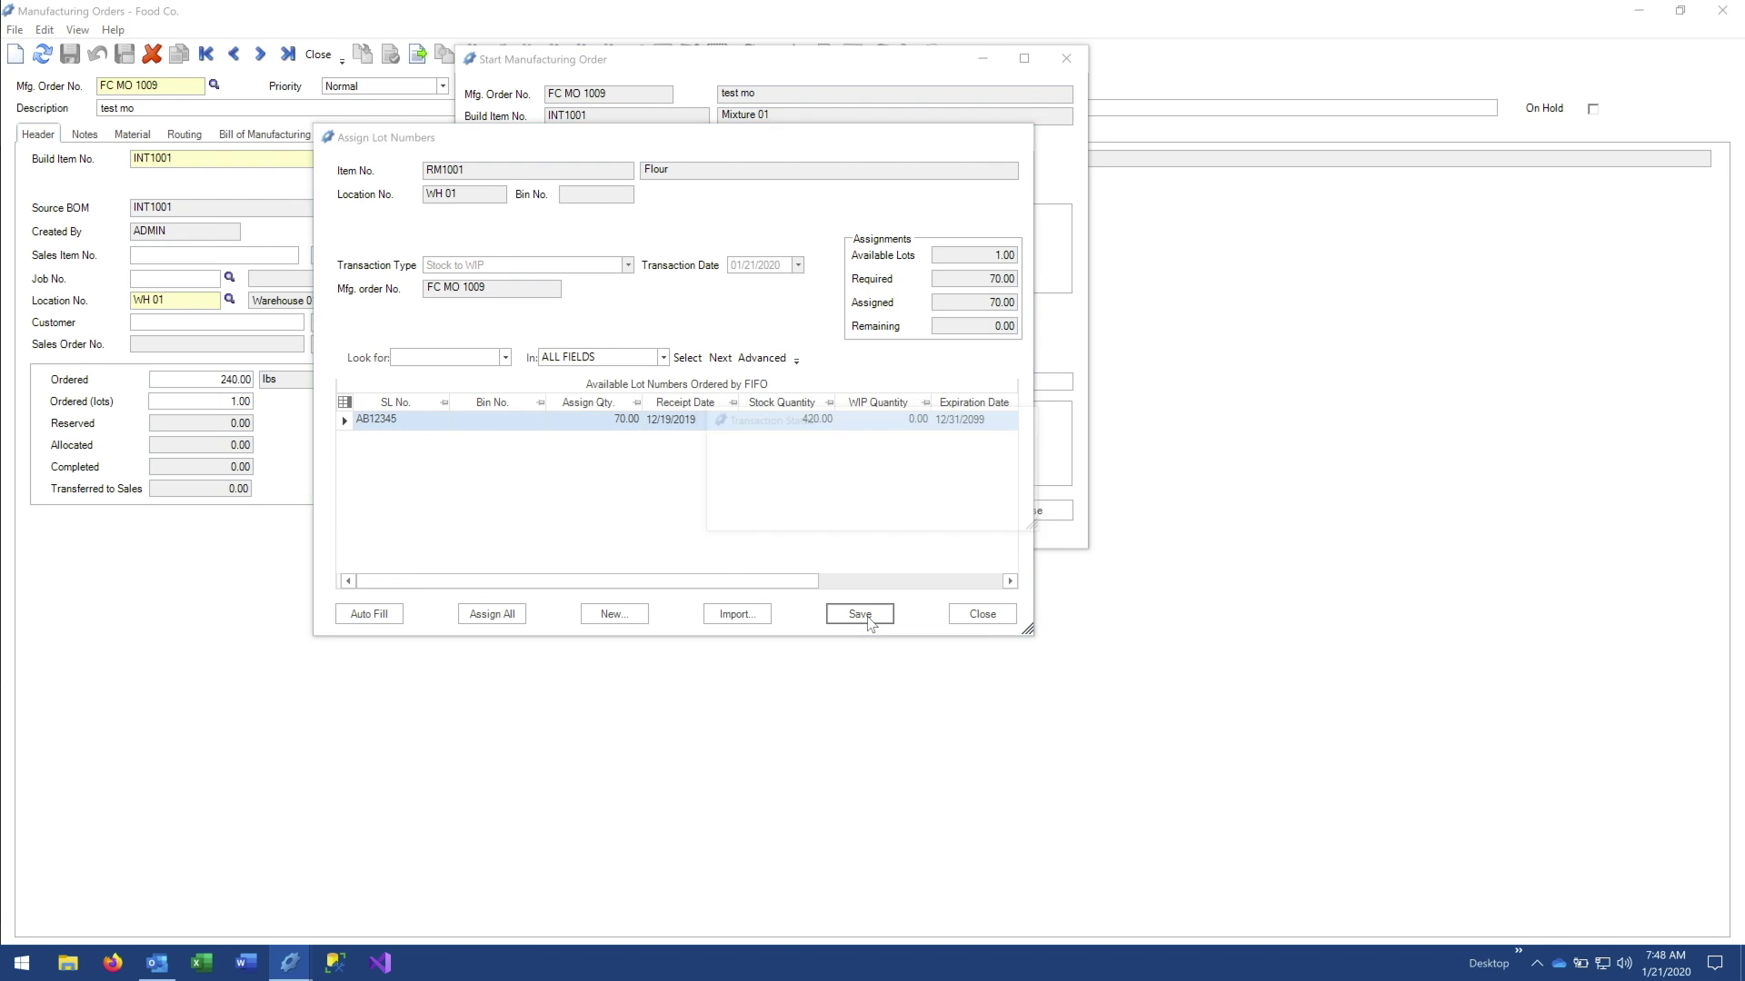
# Assign 20 of Protein Powder (RM1002) from lot SE4587 to the stock-to-WIP transfer and save it
pyautogui.click(390, 305)
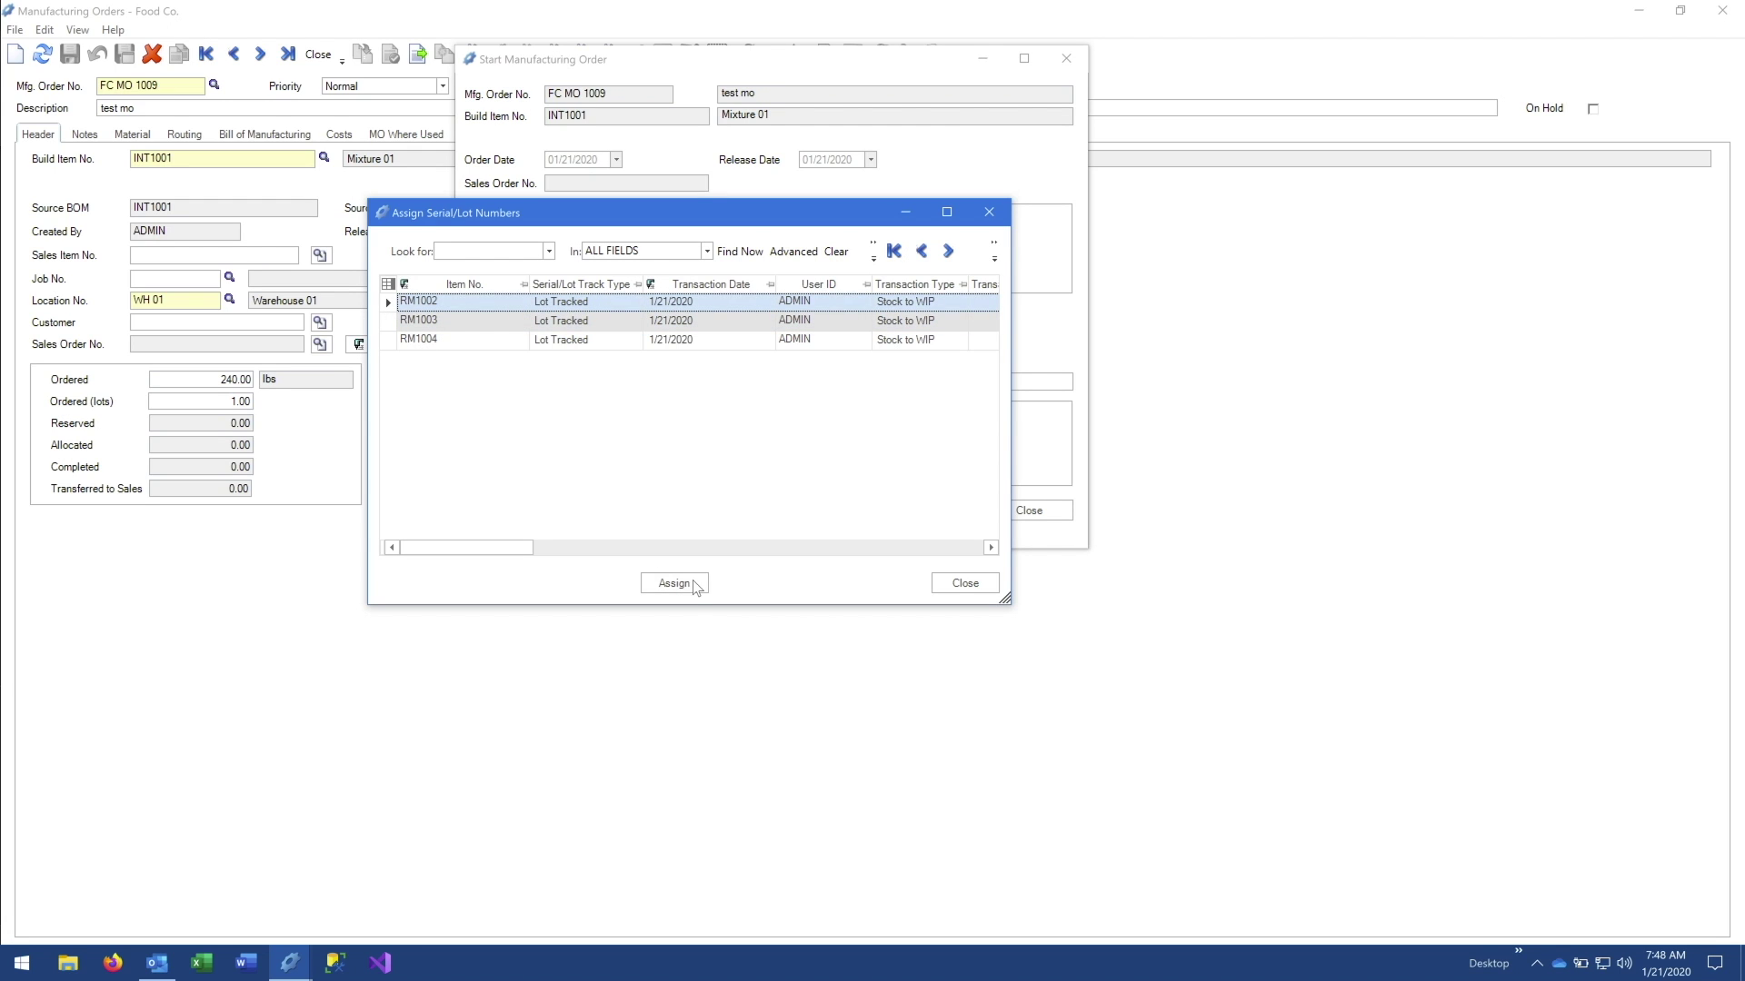
pyautogui.click(680, 585)
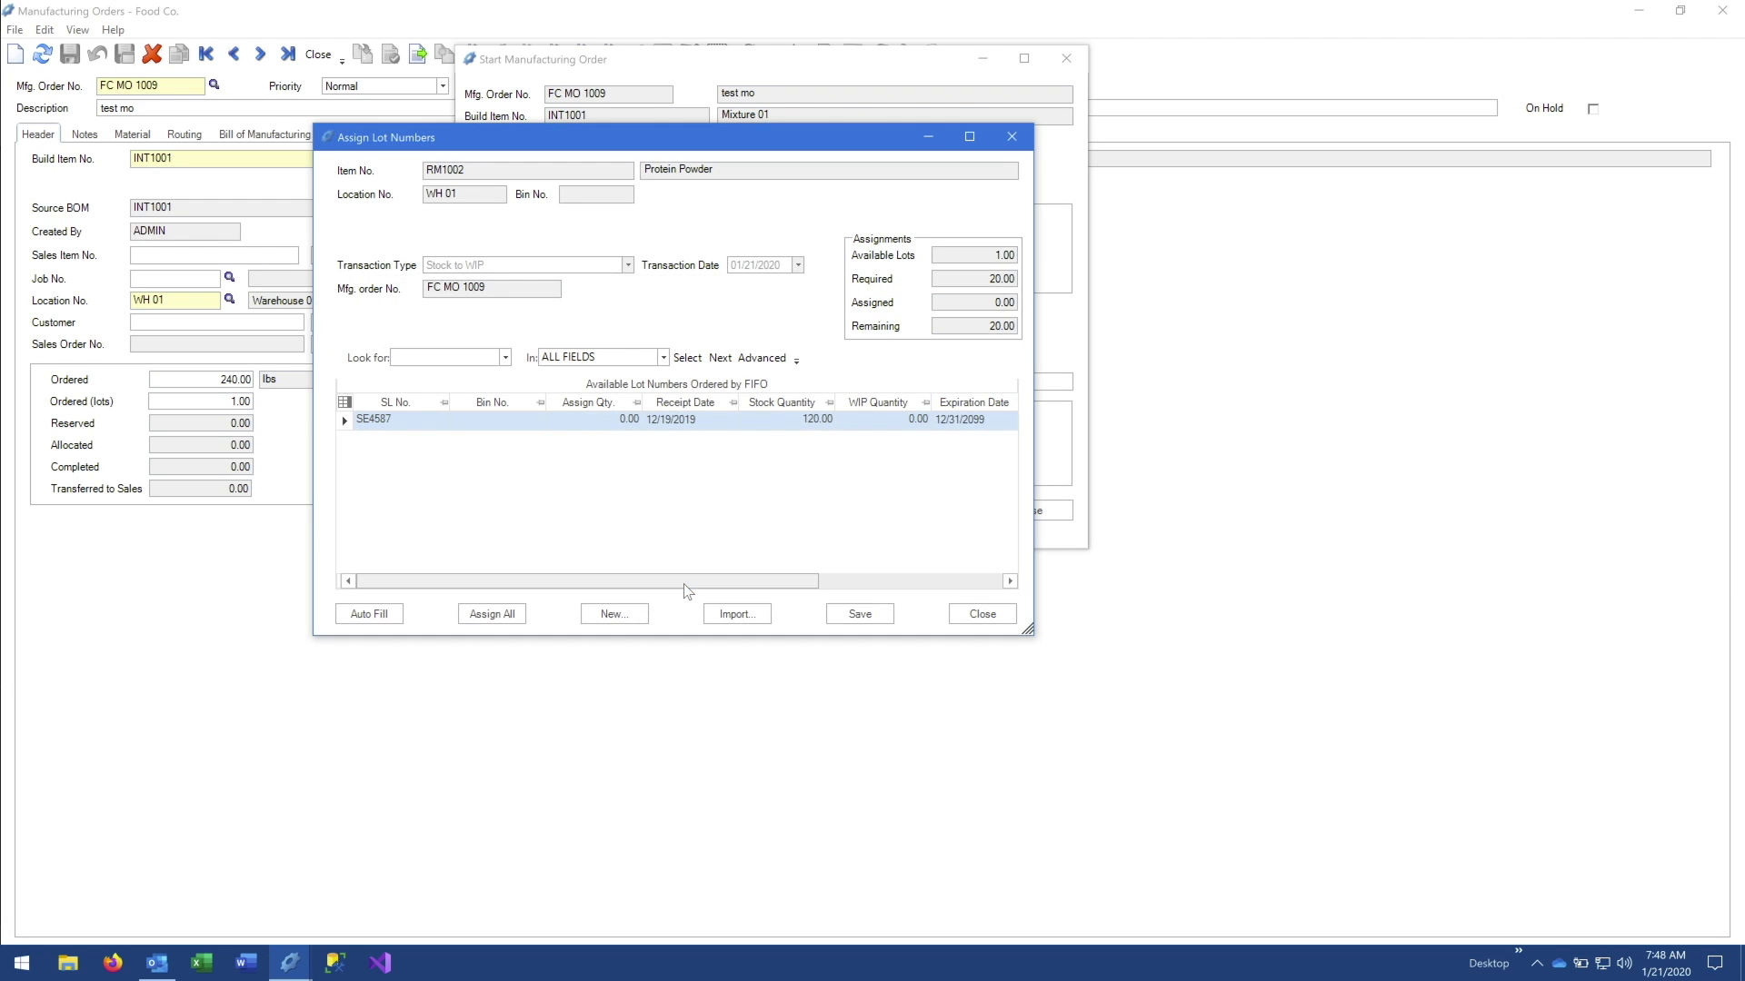
pyautogui.click(350, 423)
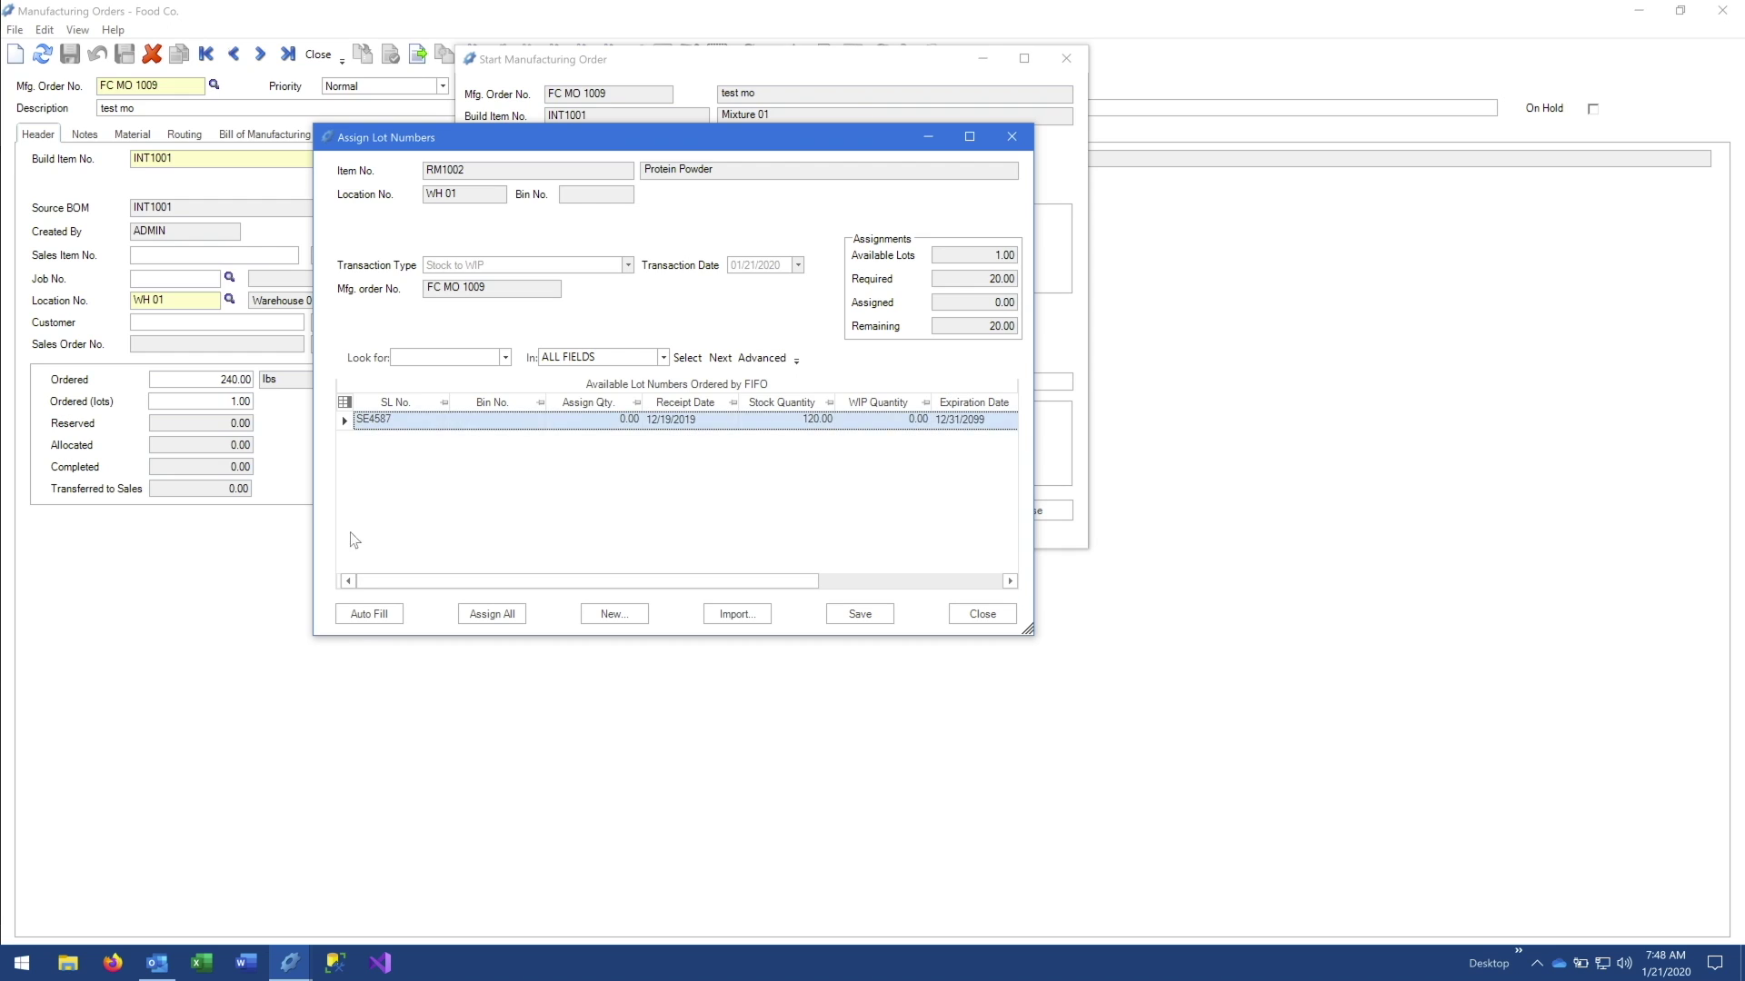
pyautogui.click(357, 613)
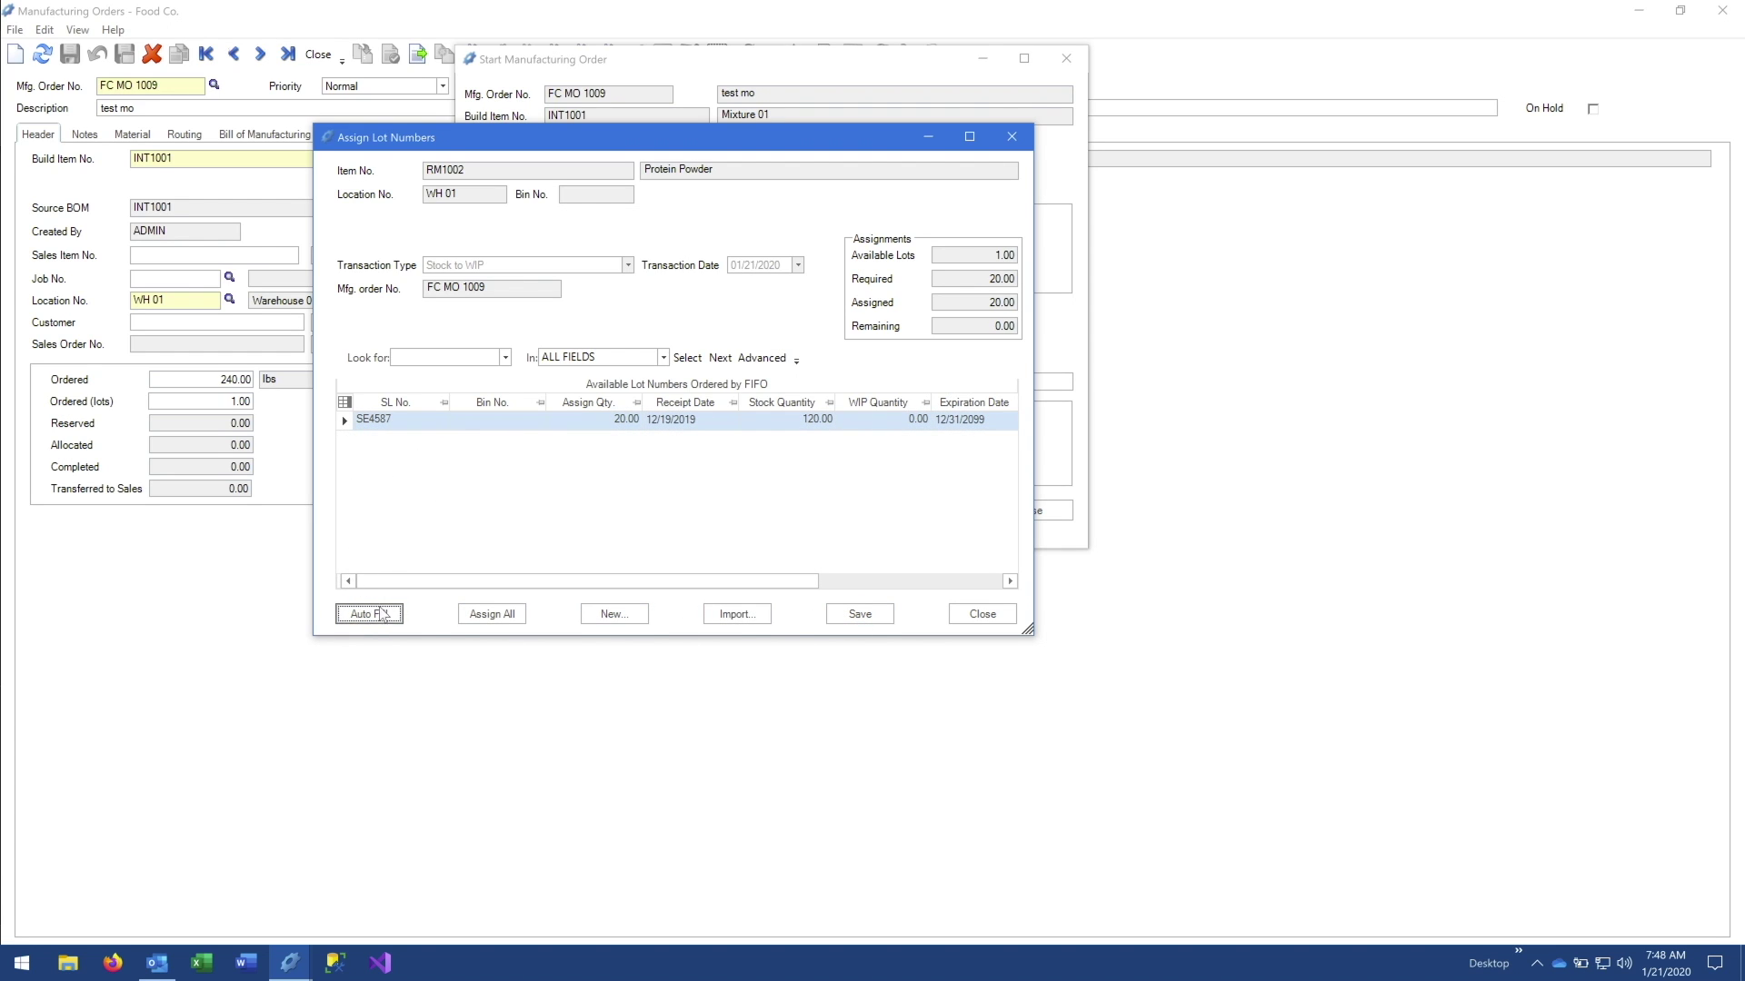
pyautogui.click(874, 621)
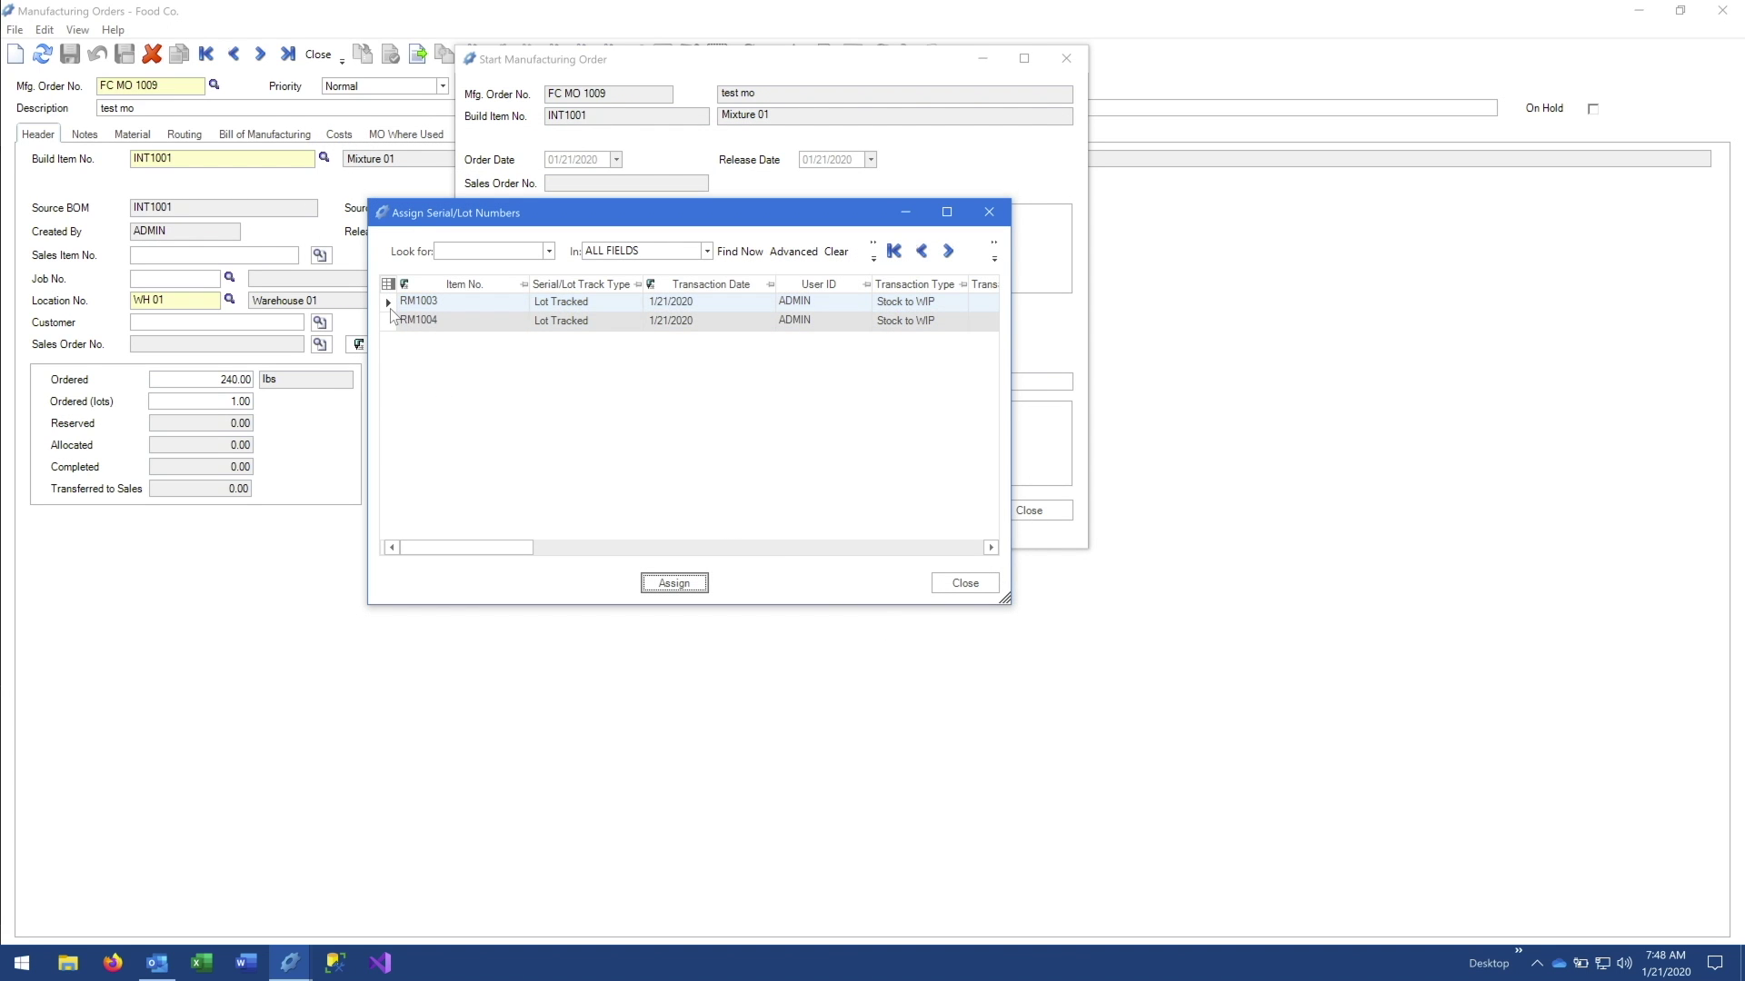
# Assign 50 of Sugar (RM1003) from lot PK62148 to the stock-to-WIP transfer and save it
pyautogui.click(674, 583)
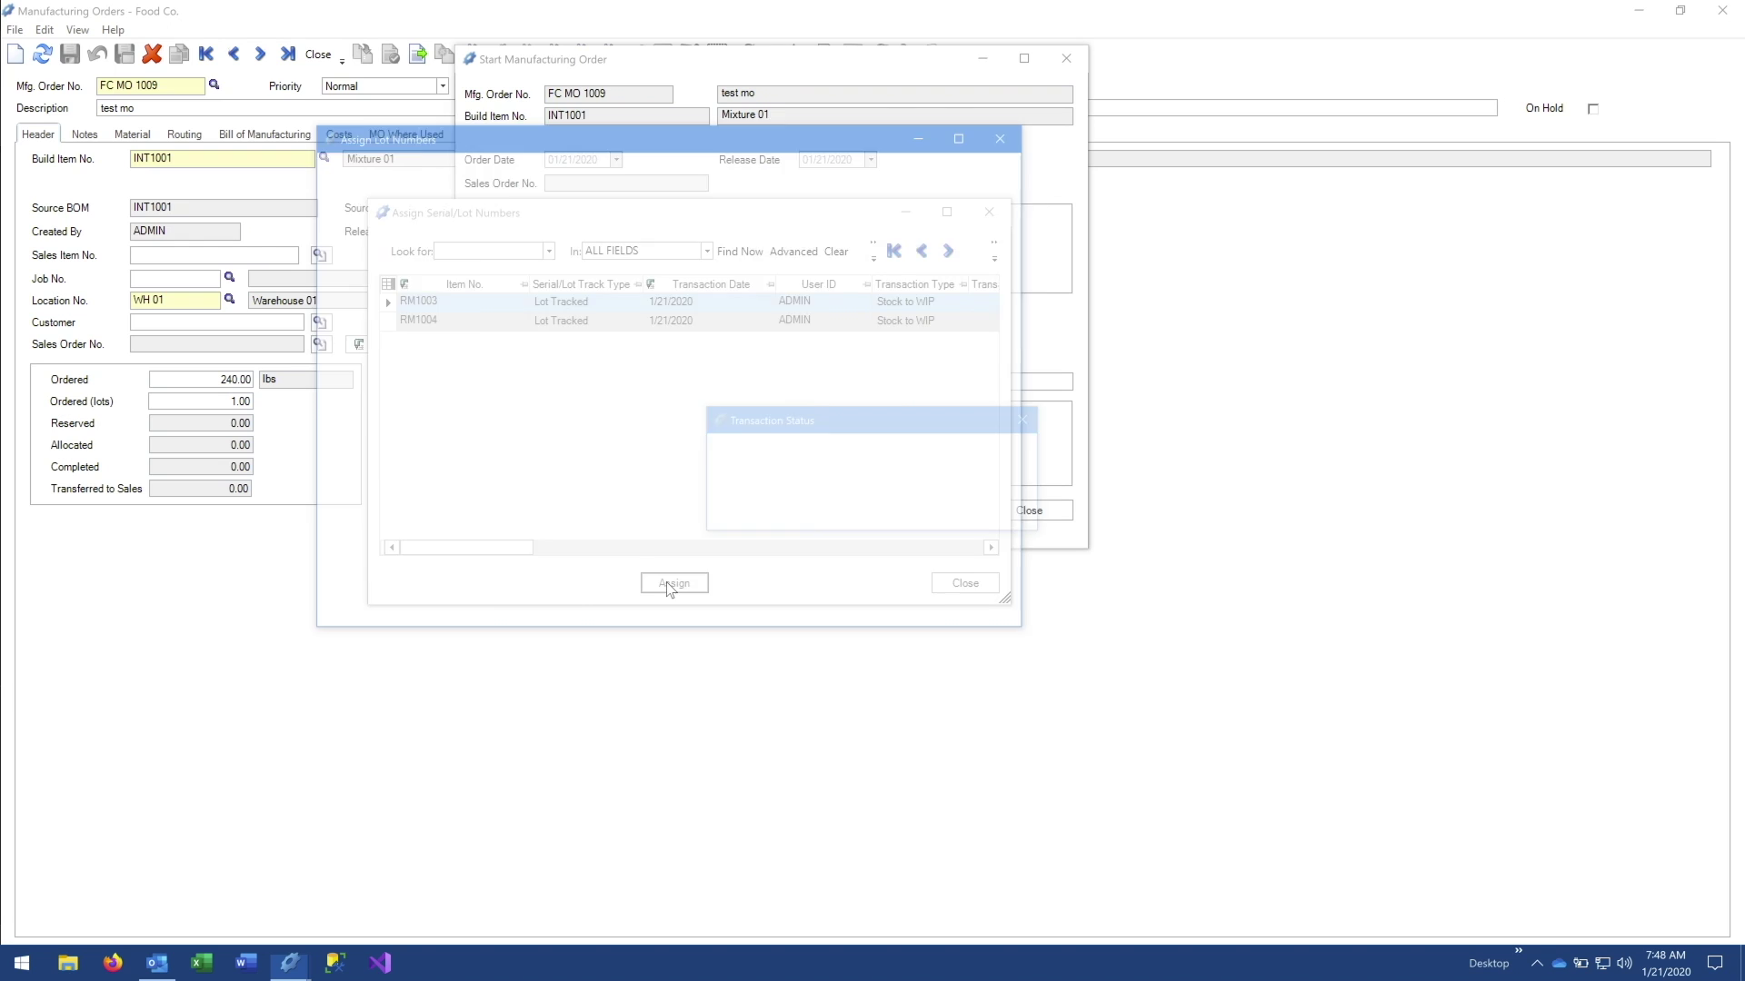
pyautogui.click(345, 422)
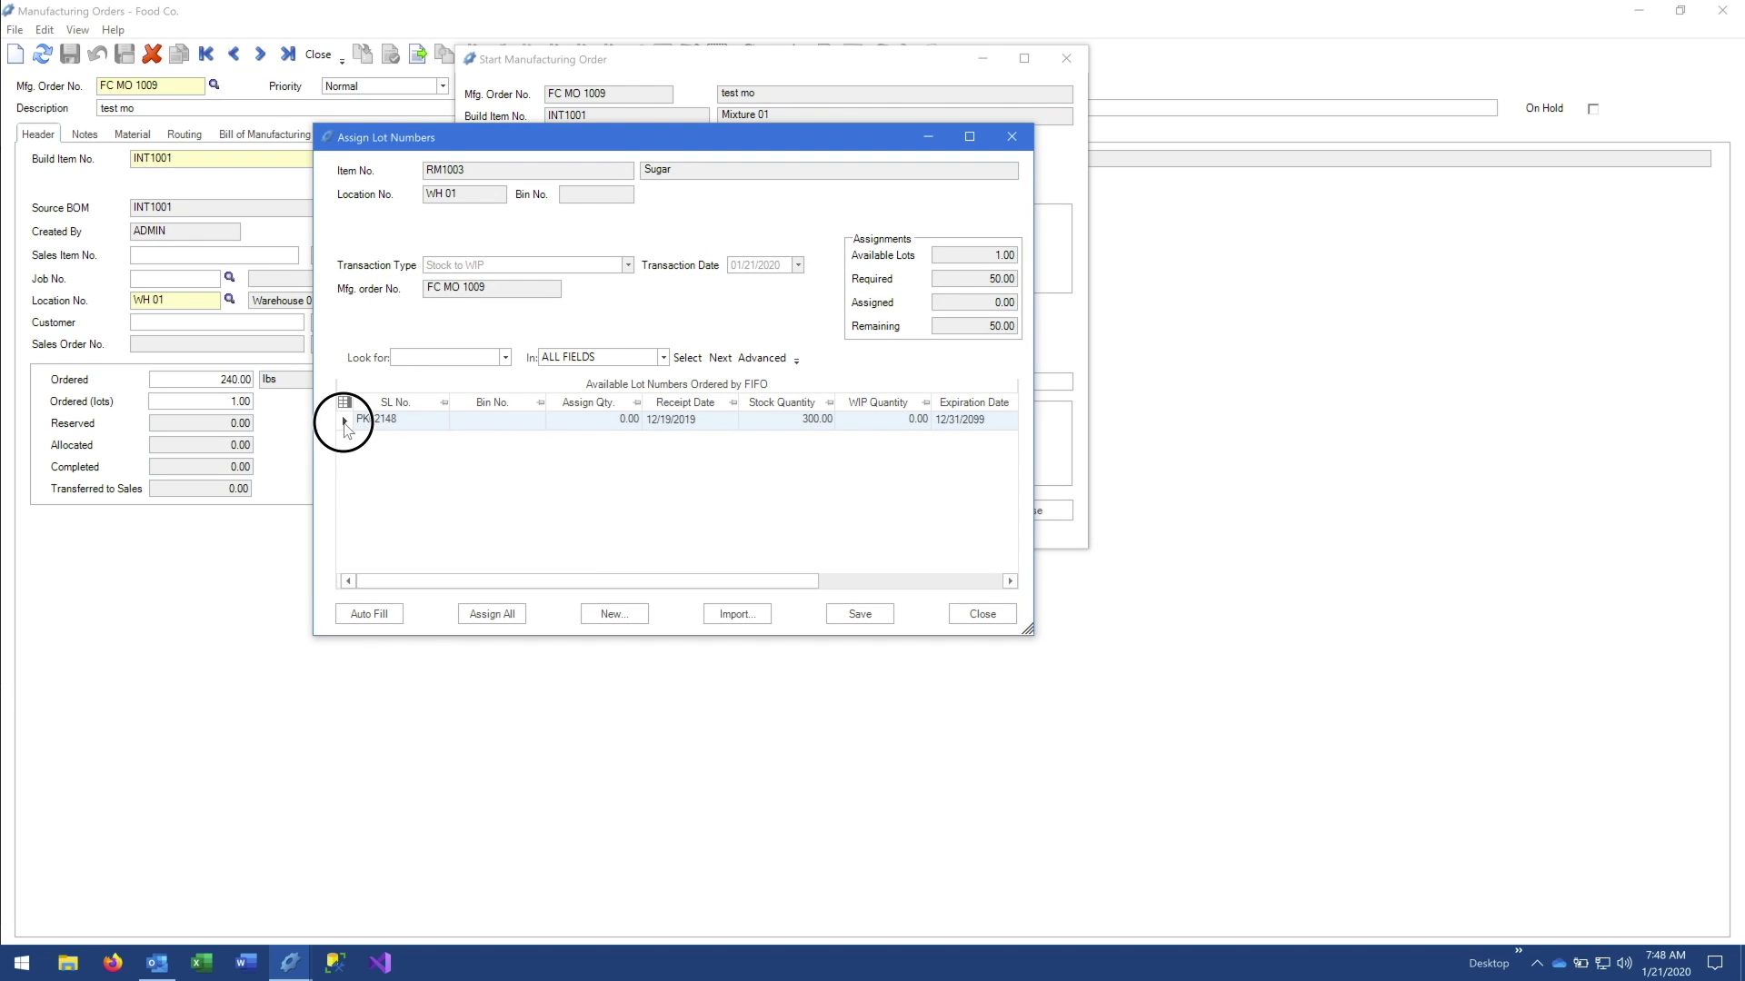
pyautogui.click(615, 423)
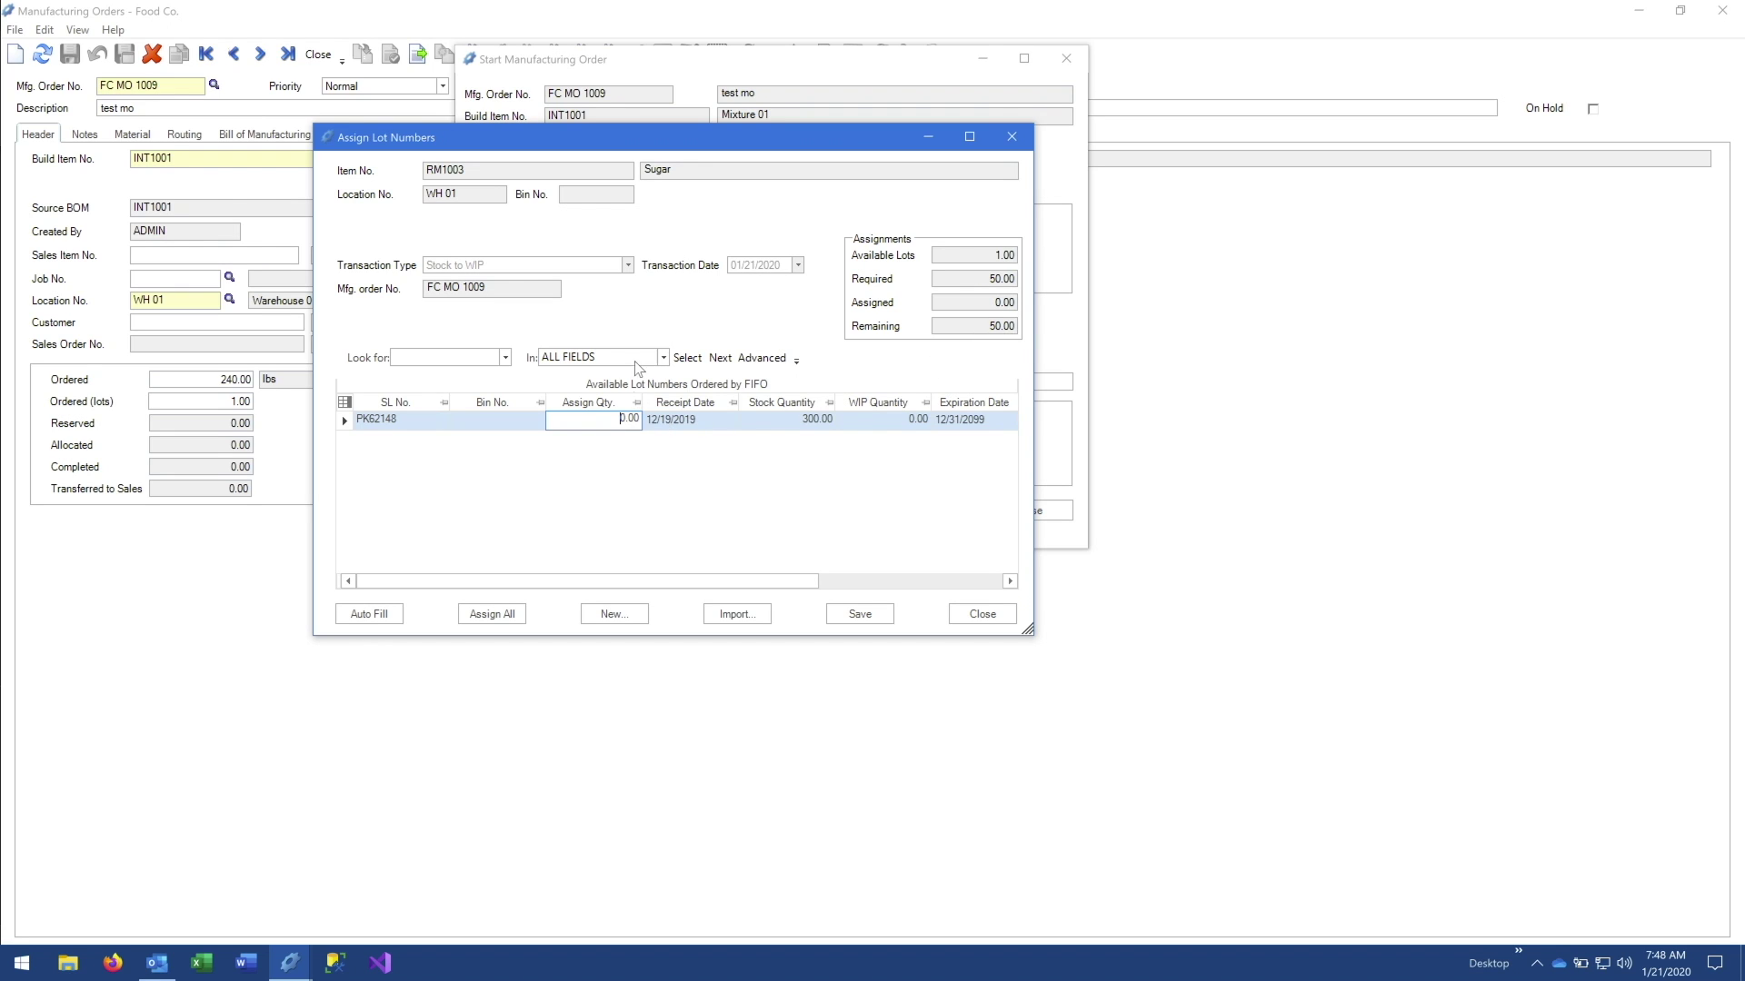
pyautogui.write('25')
pyautogui.doubleClick(620, 420)
pyautogui.write('5')
pyautogui.press('Return')
pyautogui.click(860, 613)
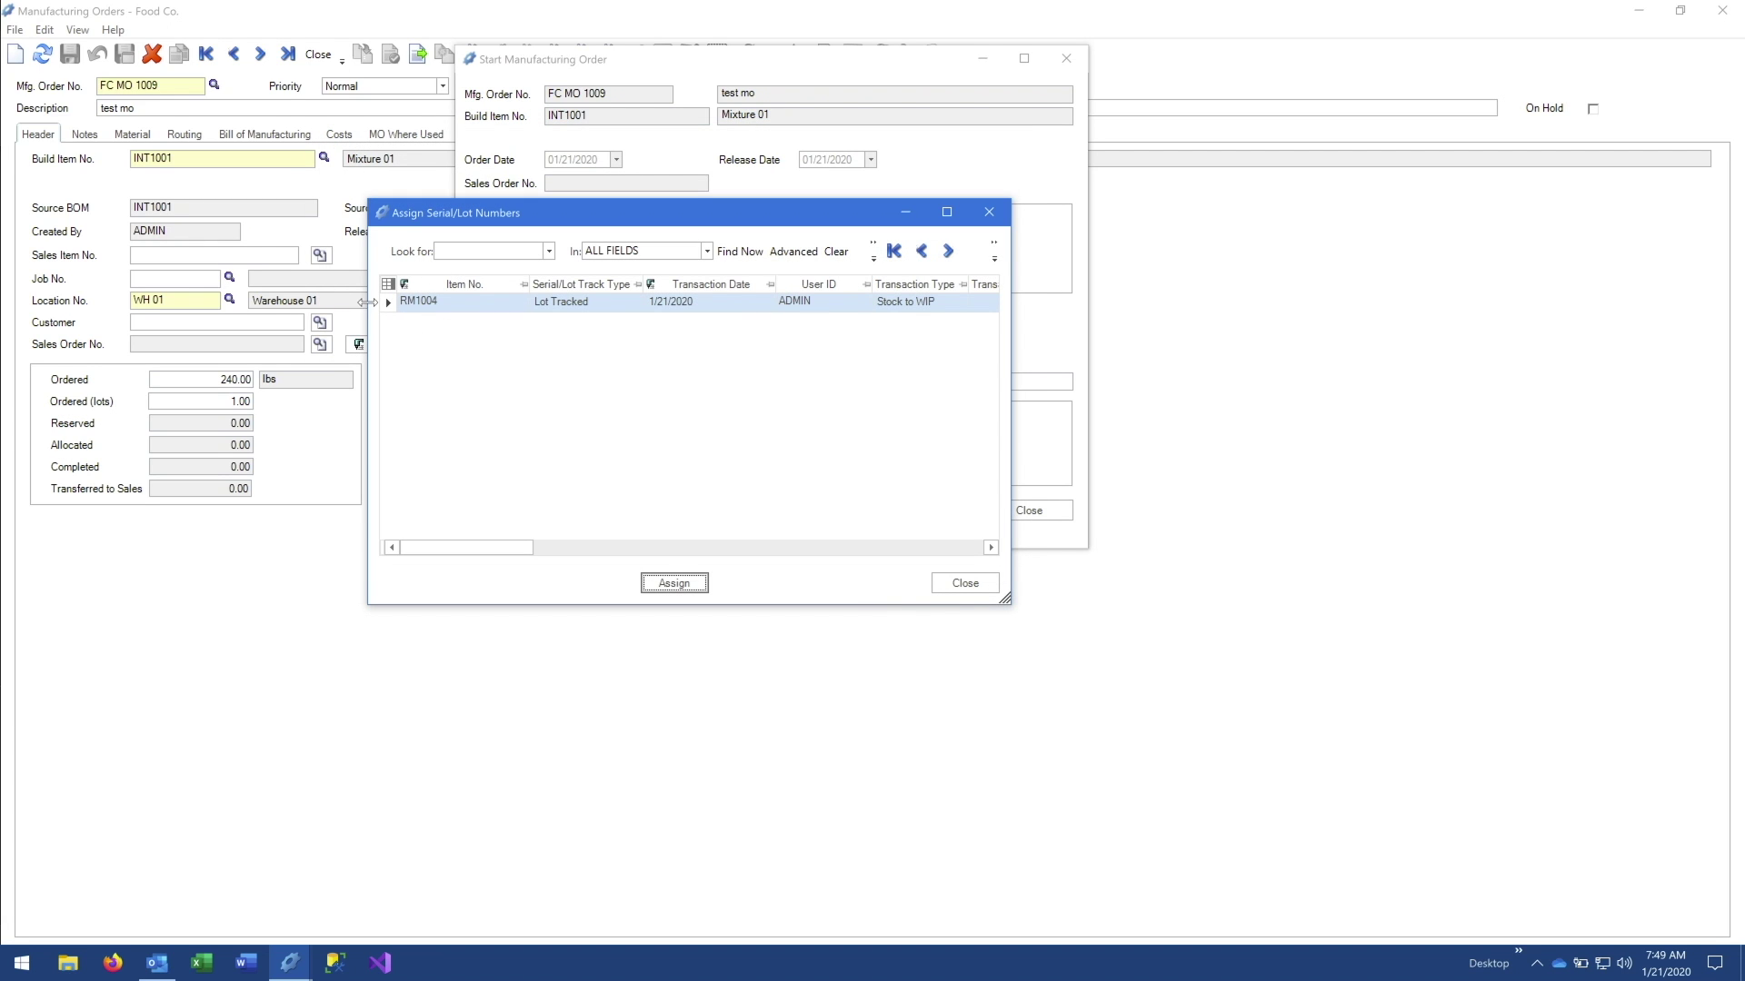
# Assign and save all lots for Flavor (RM1004), then finish the WIP transfer without printing the pick list
pyautogui.click(672, 582)
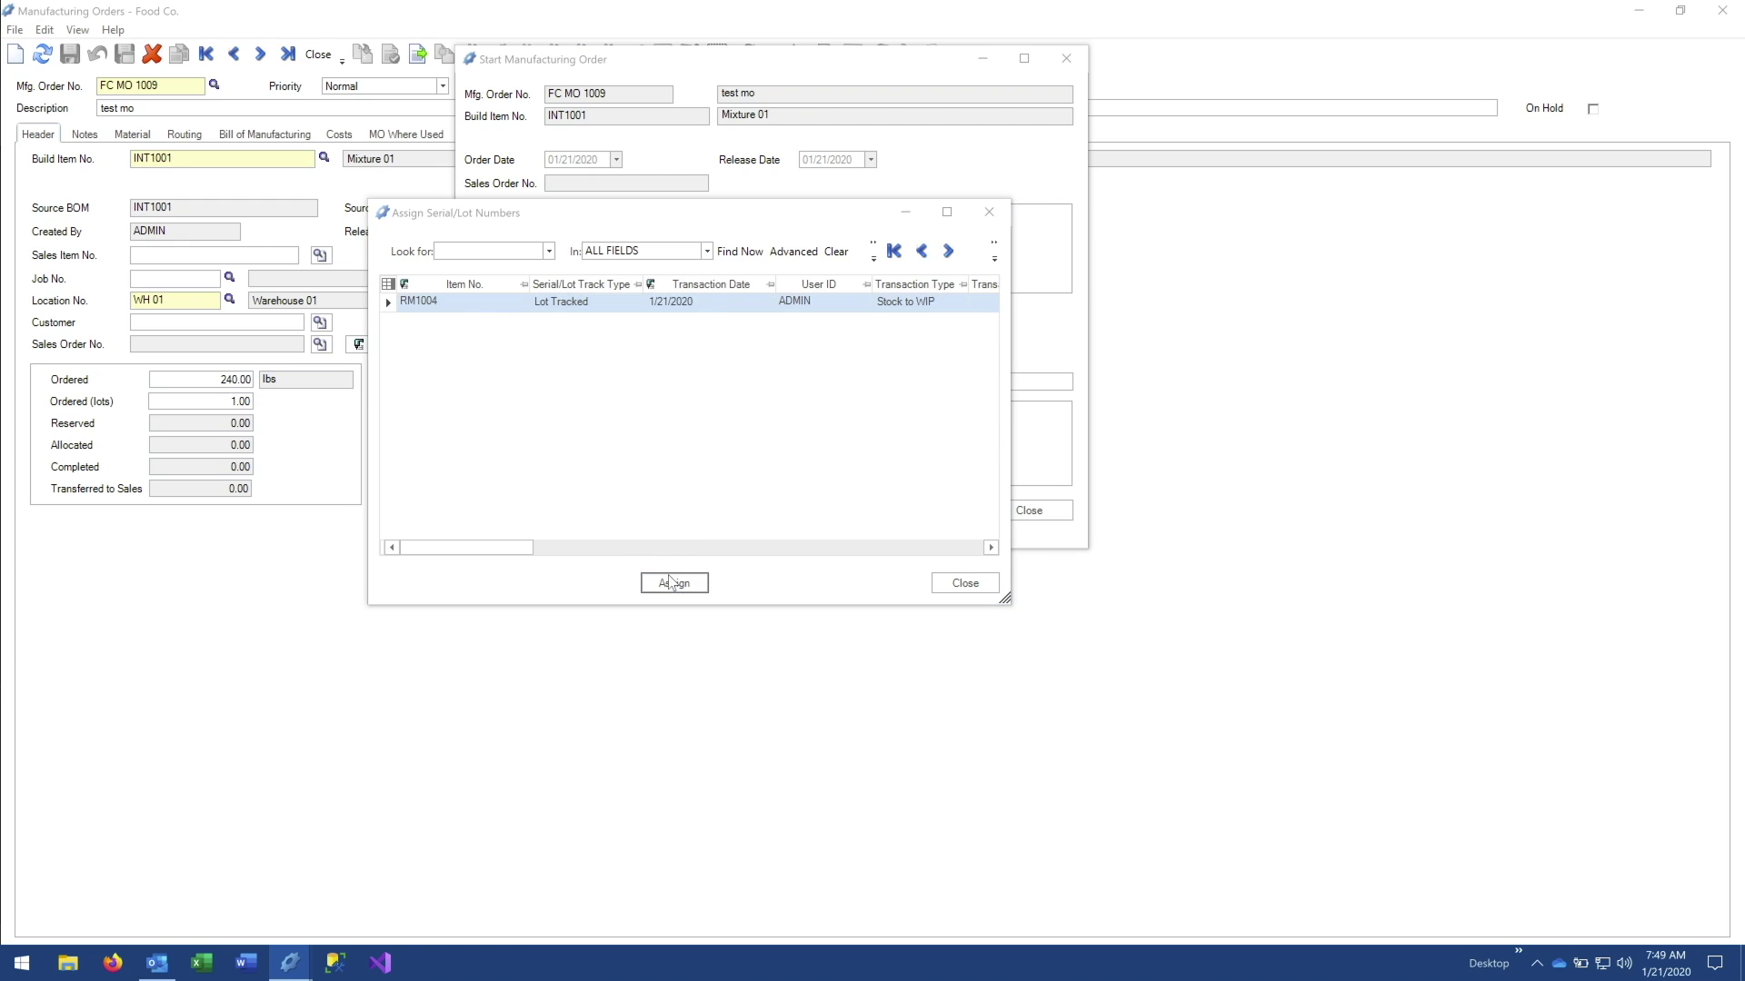
pyautogui.click(490, 617)
pyautogui.click(860, 616)
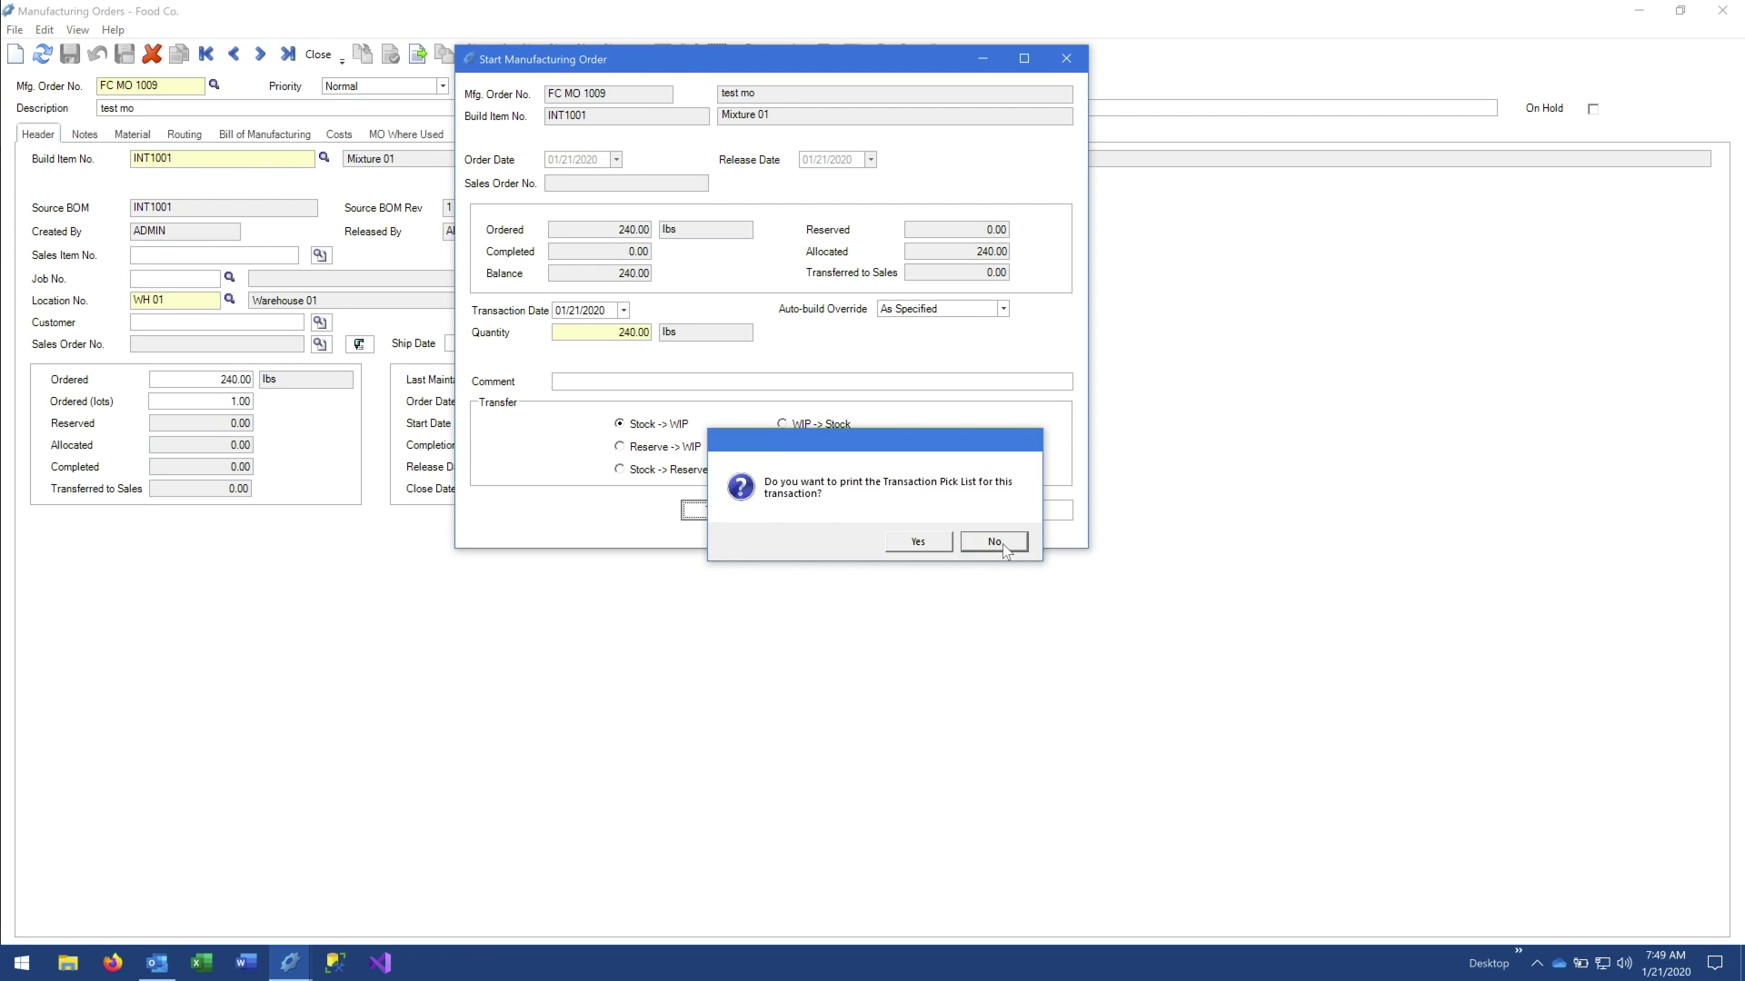
pyautogui.click(1001, 543)
pyautogui.click(1014, 512)
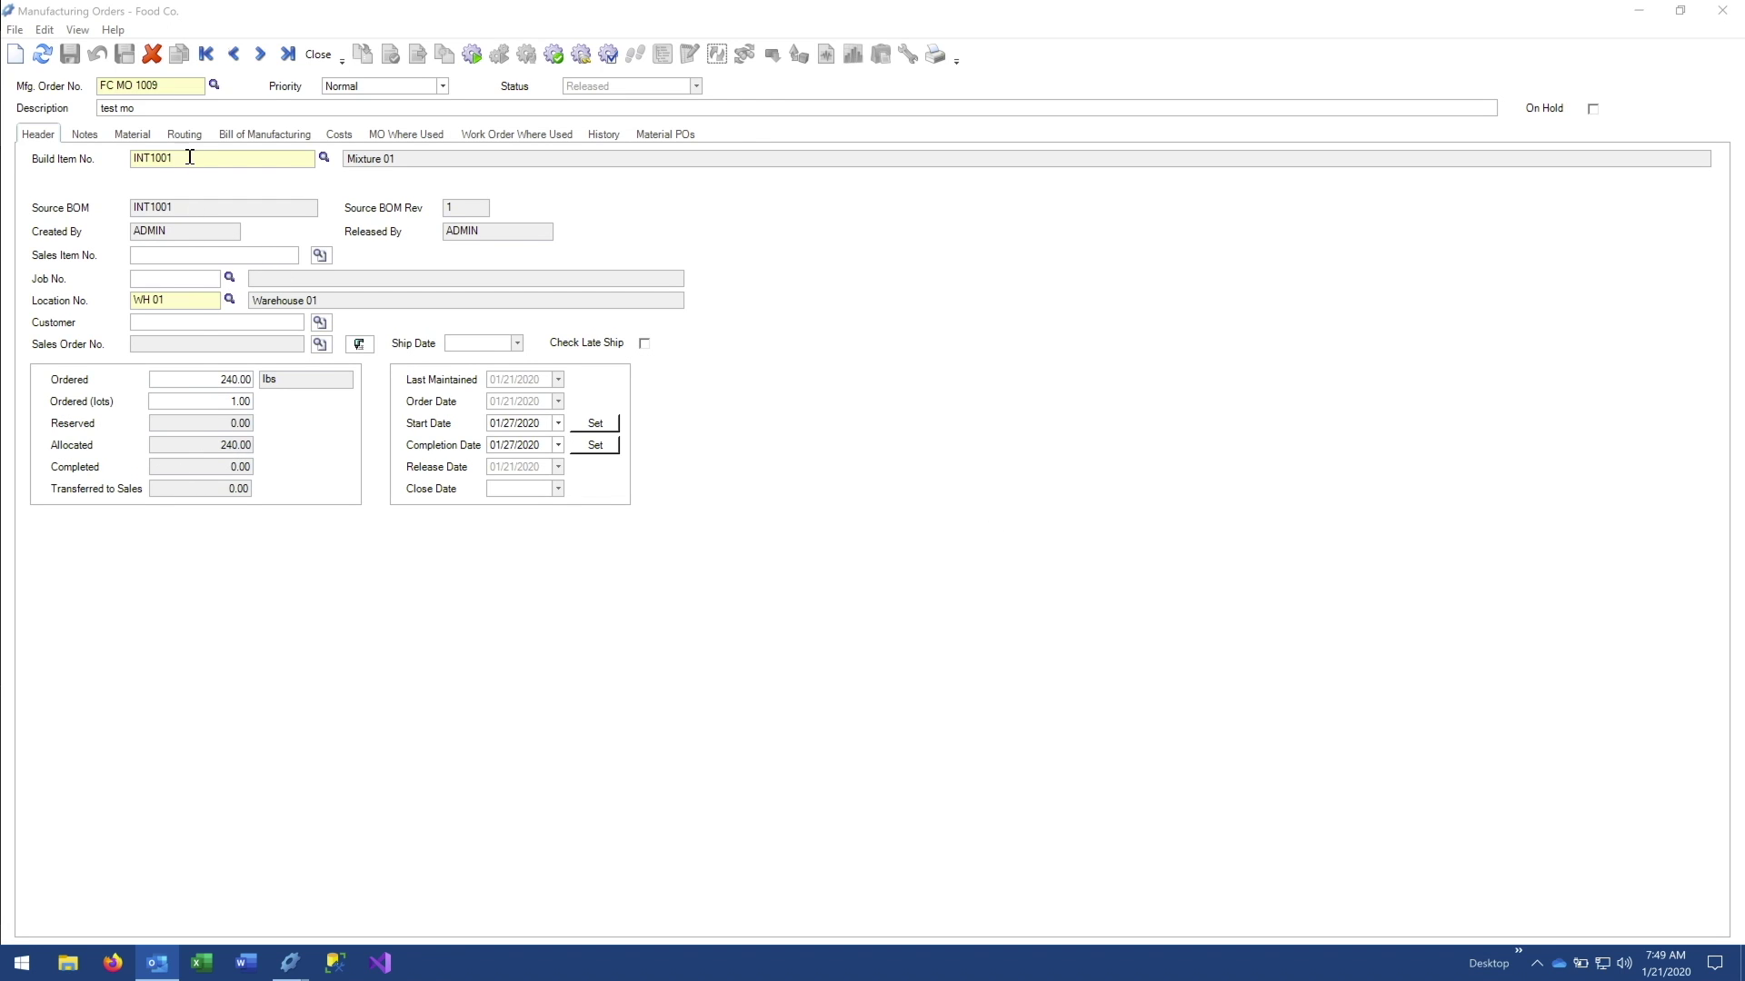
# Check the material lines' WIP quantities, then complete the order by assembling 240 lbs and proceed to assigning lot numbers
pyautogui.click(132, 135)
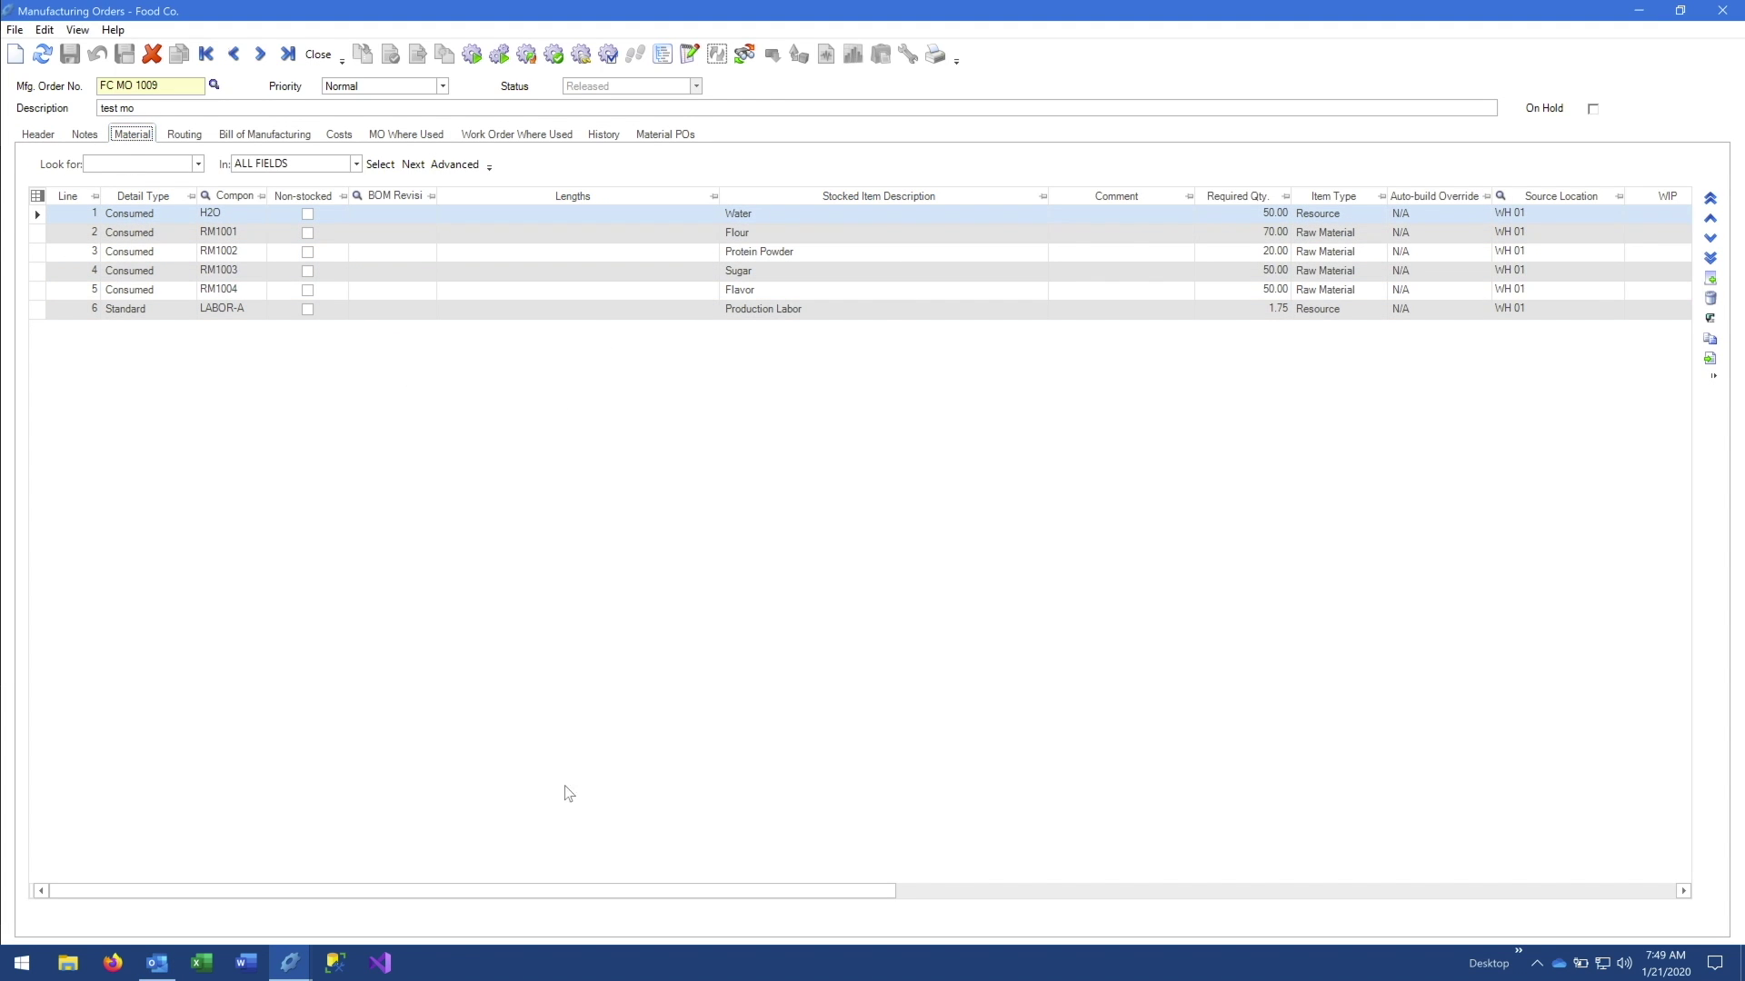
pyautogui.moveTo(546, 889); pyautogui.dragTo(941, 899)
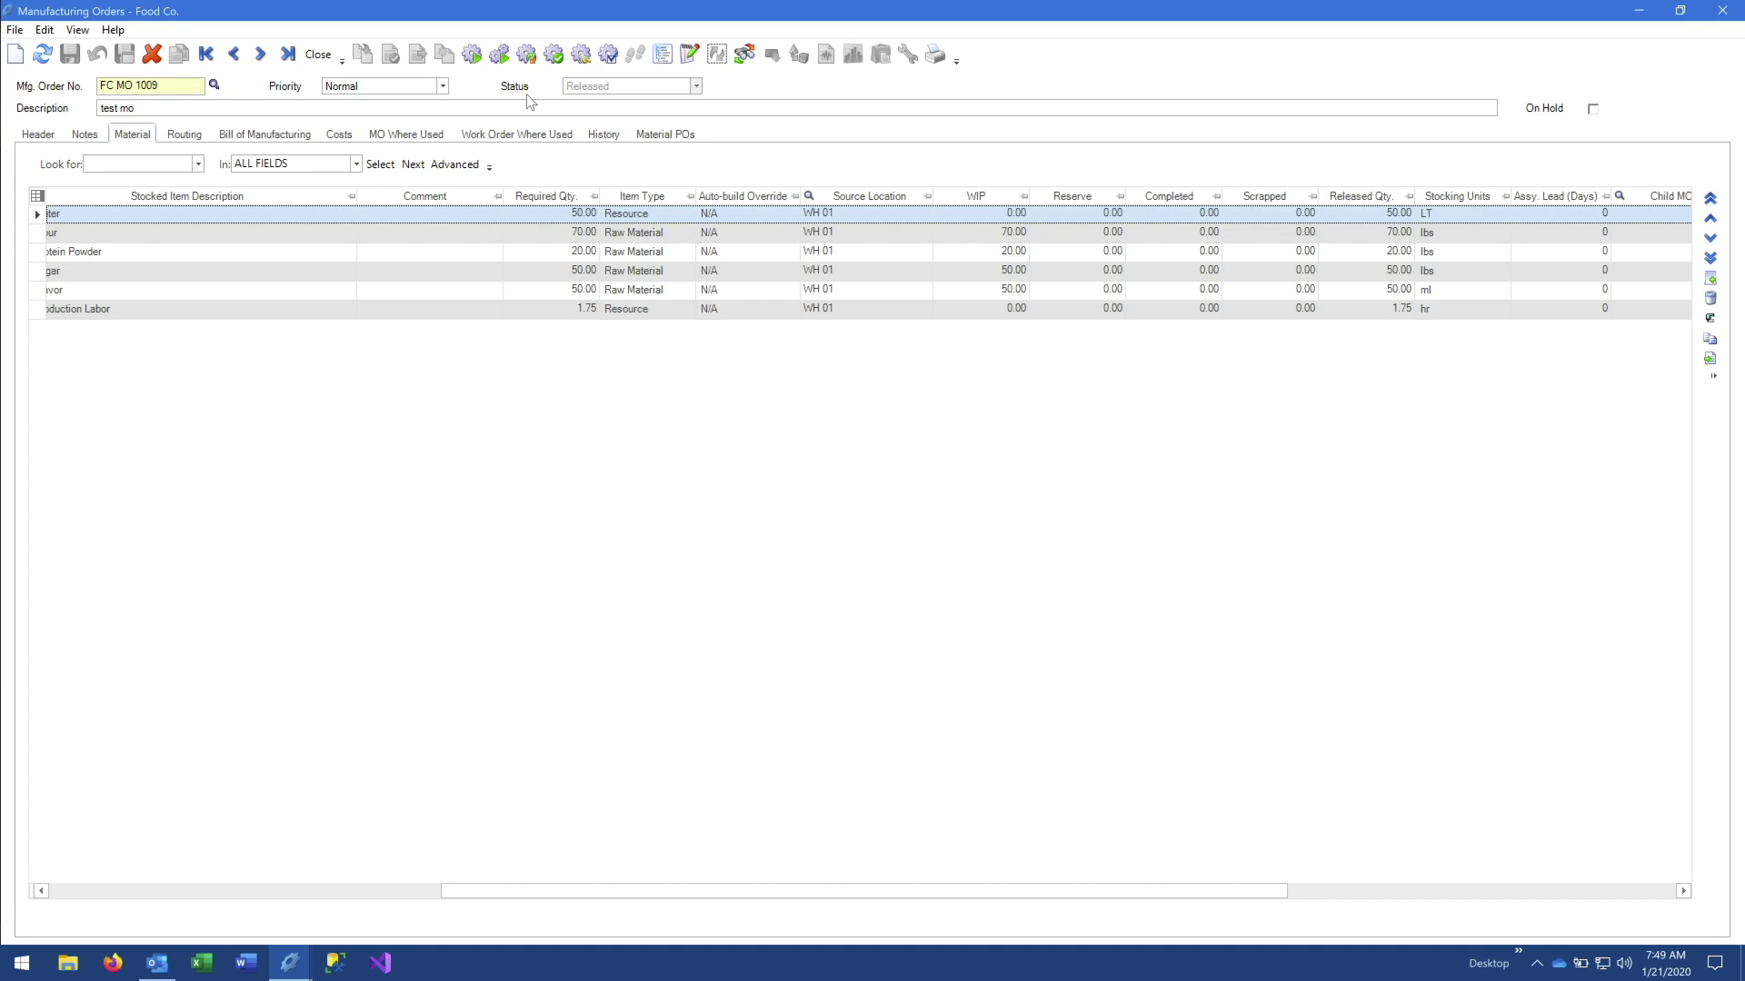
pyautogui.click(554, 56)
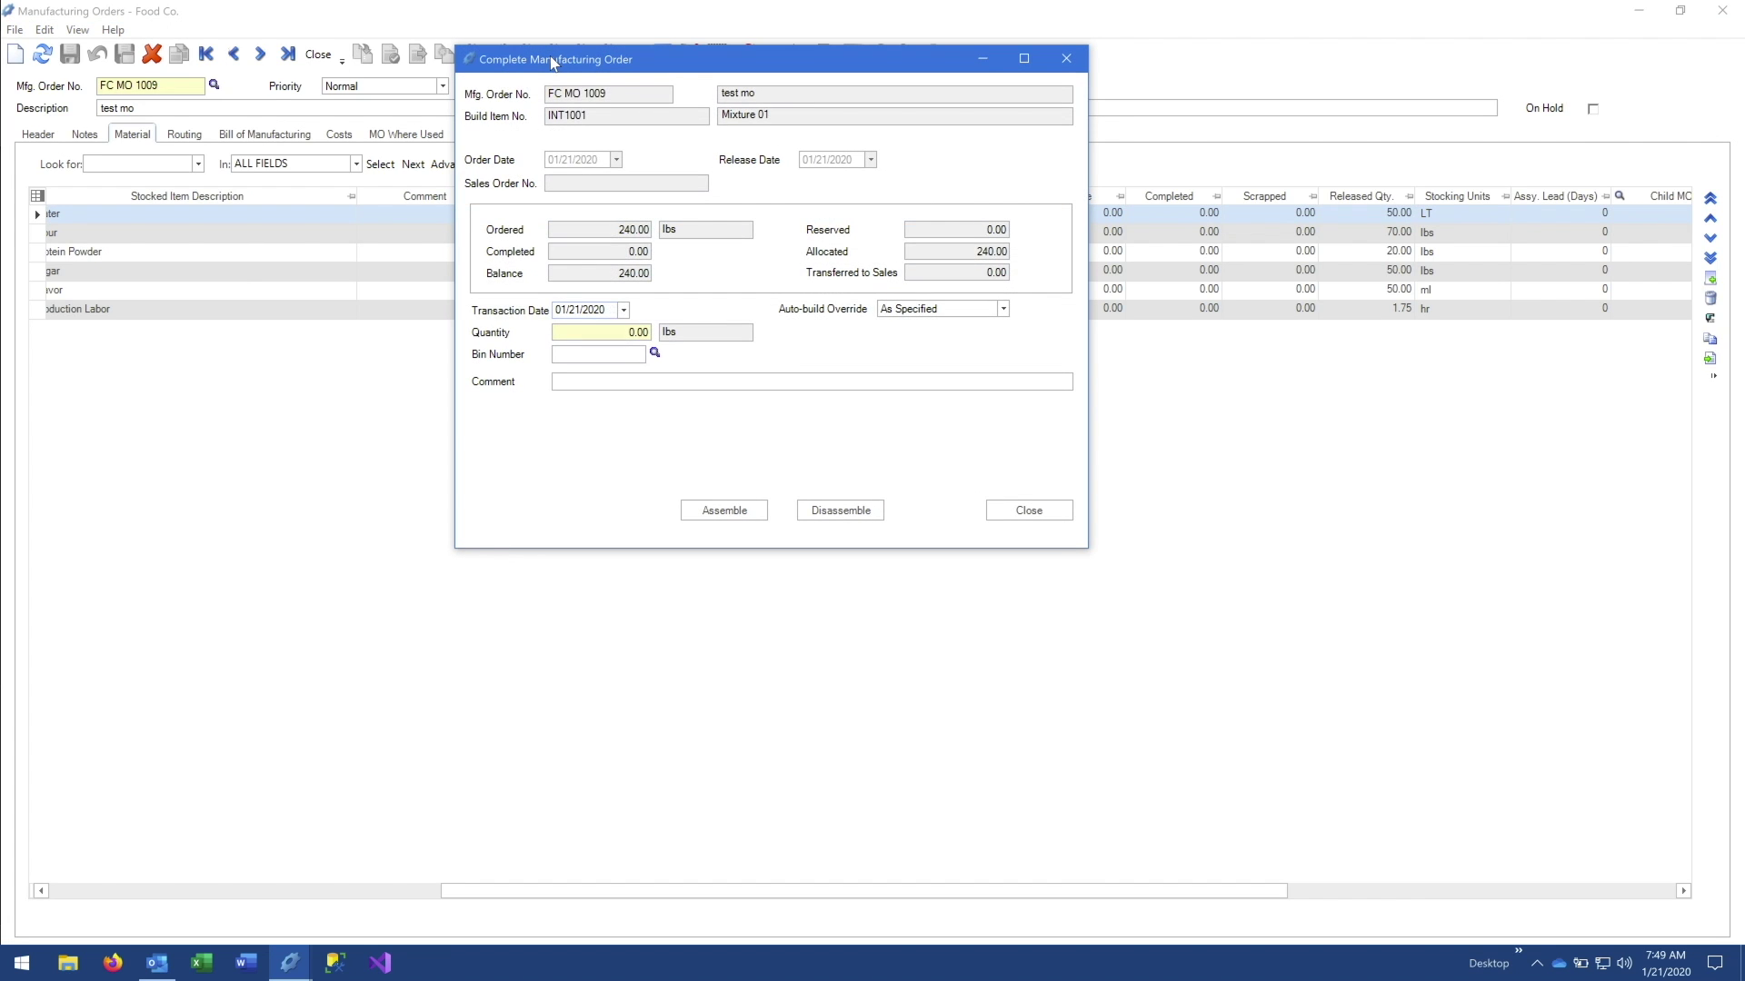
pyautogui.write('240.')
pyautogui.click(730, 510)
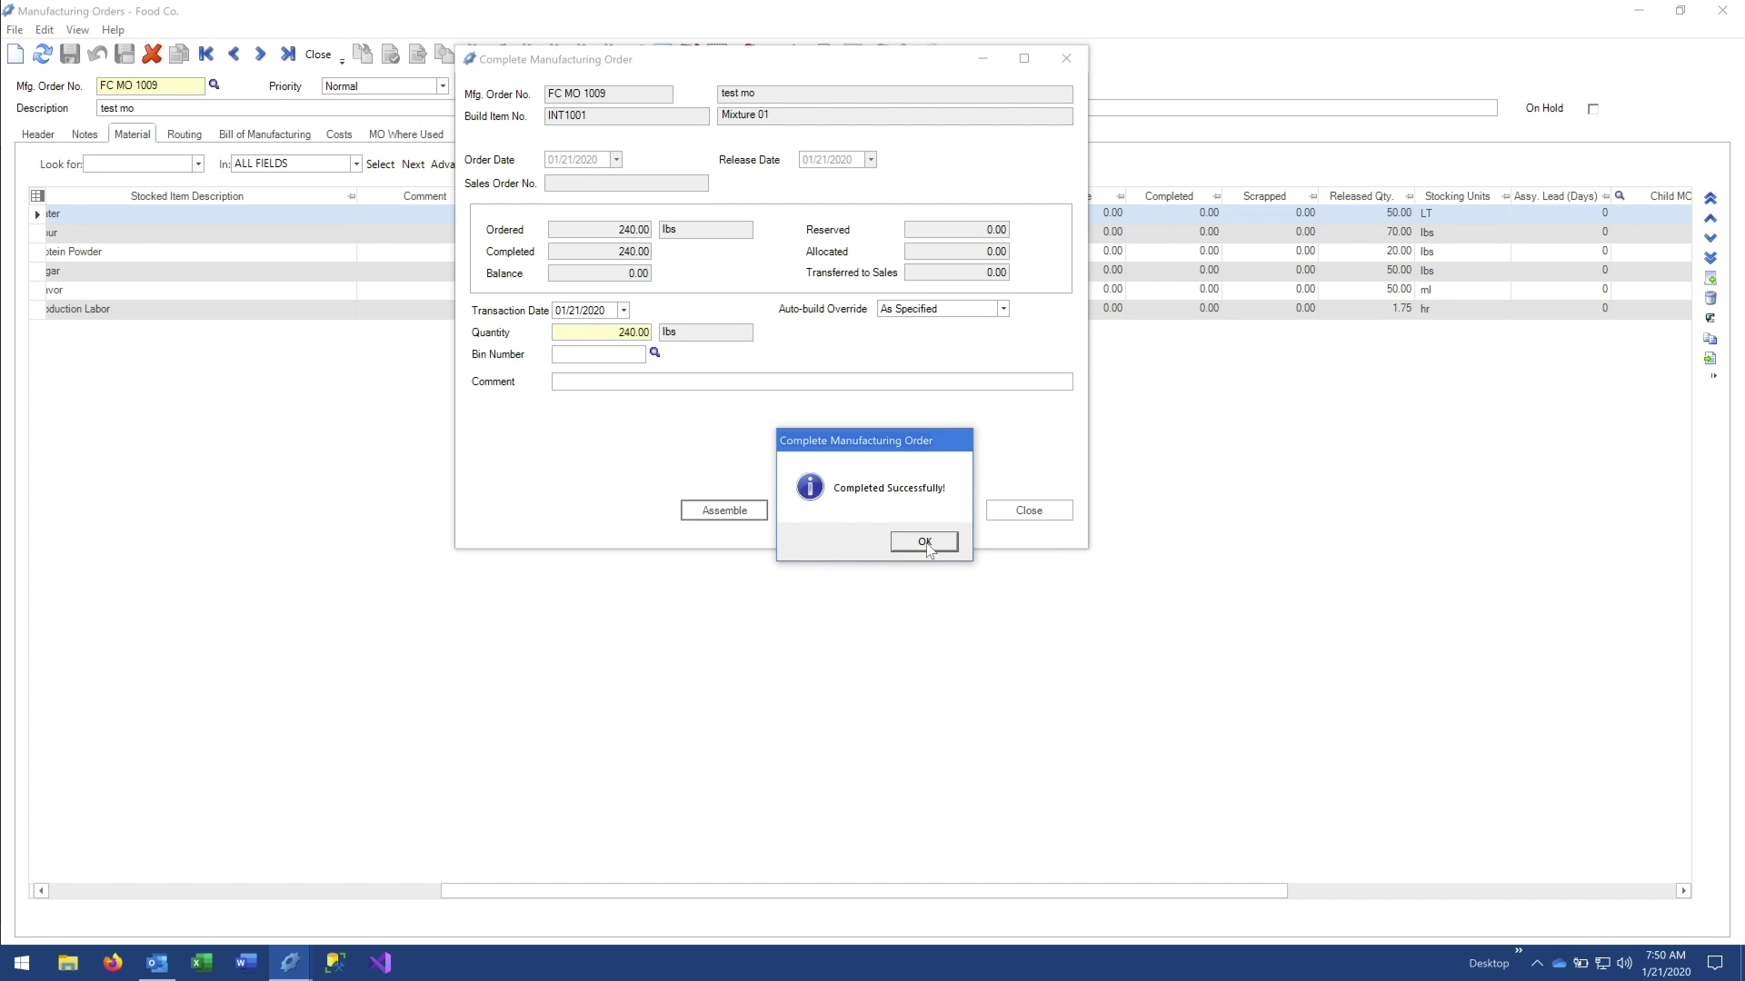
pyautogui.click(925, 542)
pyautogui.click(933, 542)
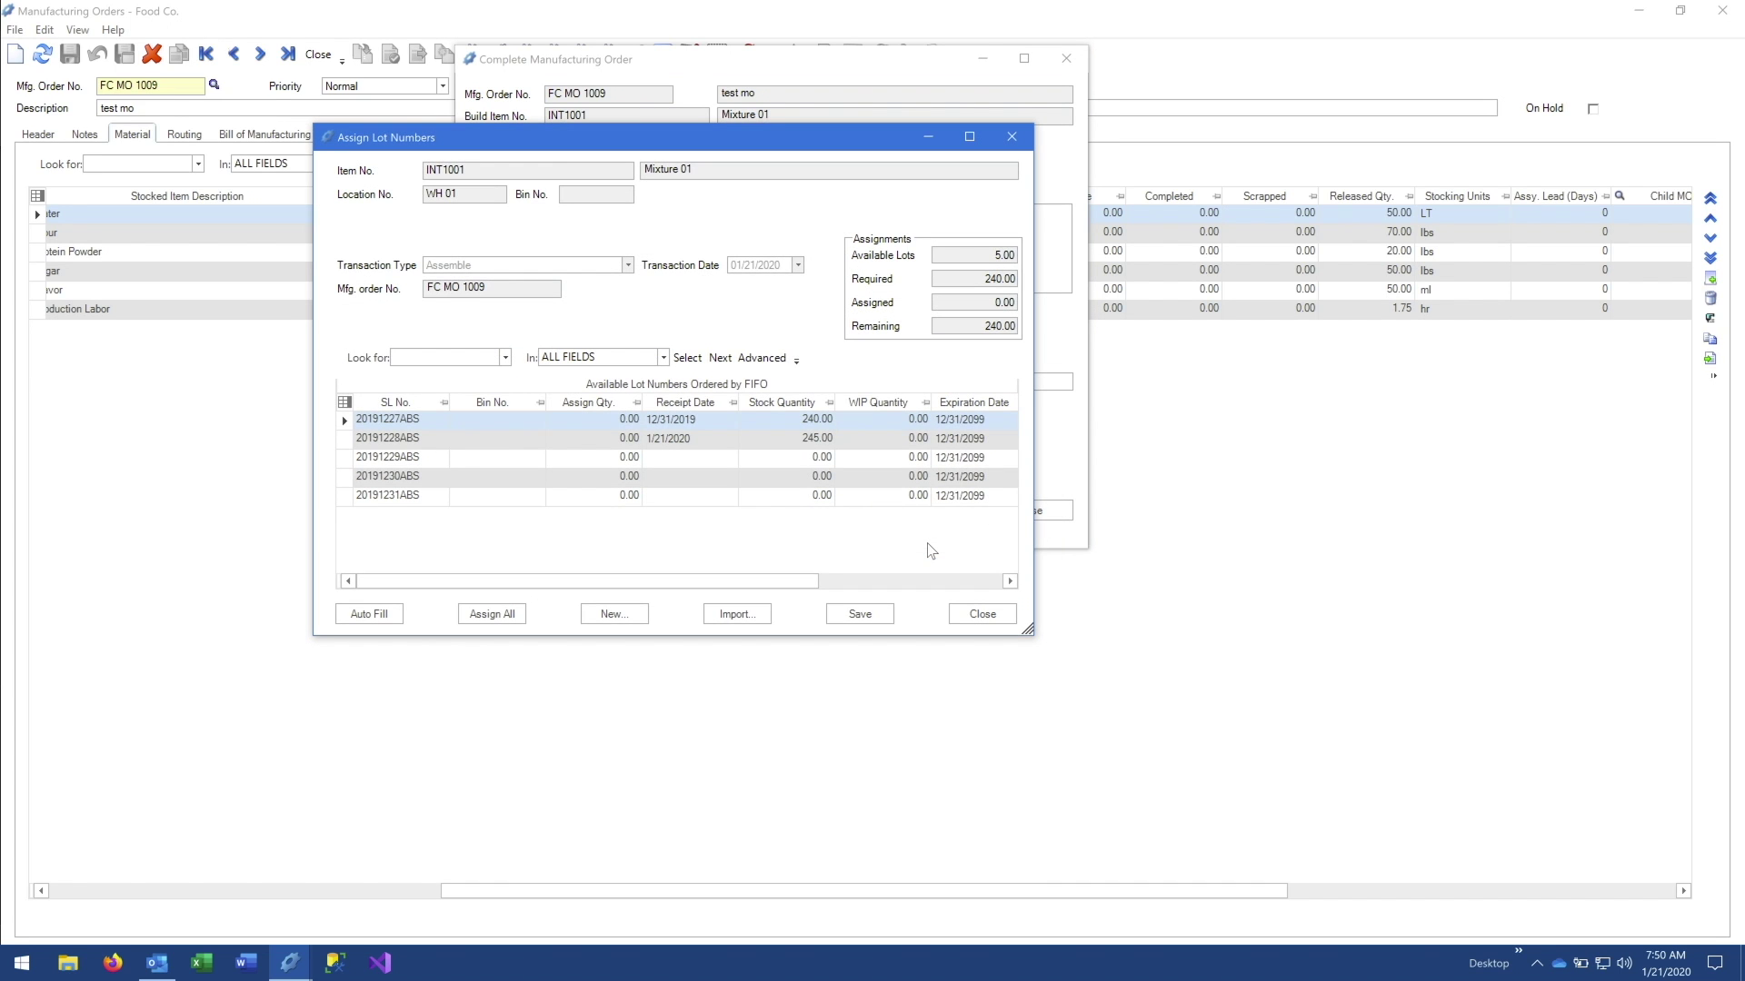
# Auto-fill the assembled 240 lbs of Mixture 01 (INT1001) to lot 20191229ABS and save the assignment
pyautogui.click(343, 456)
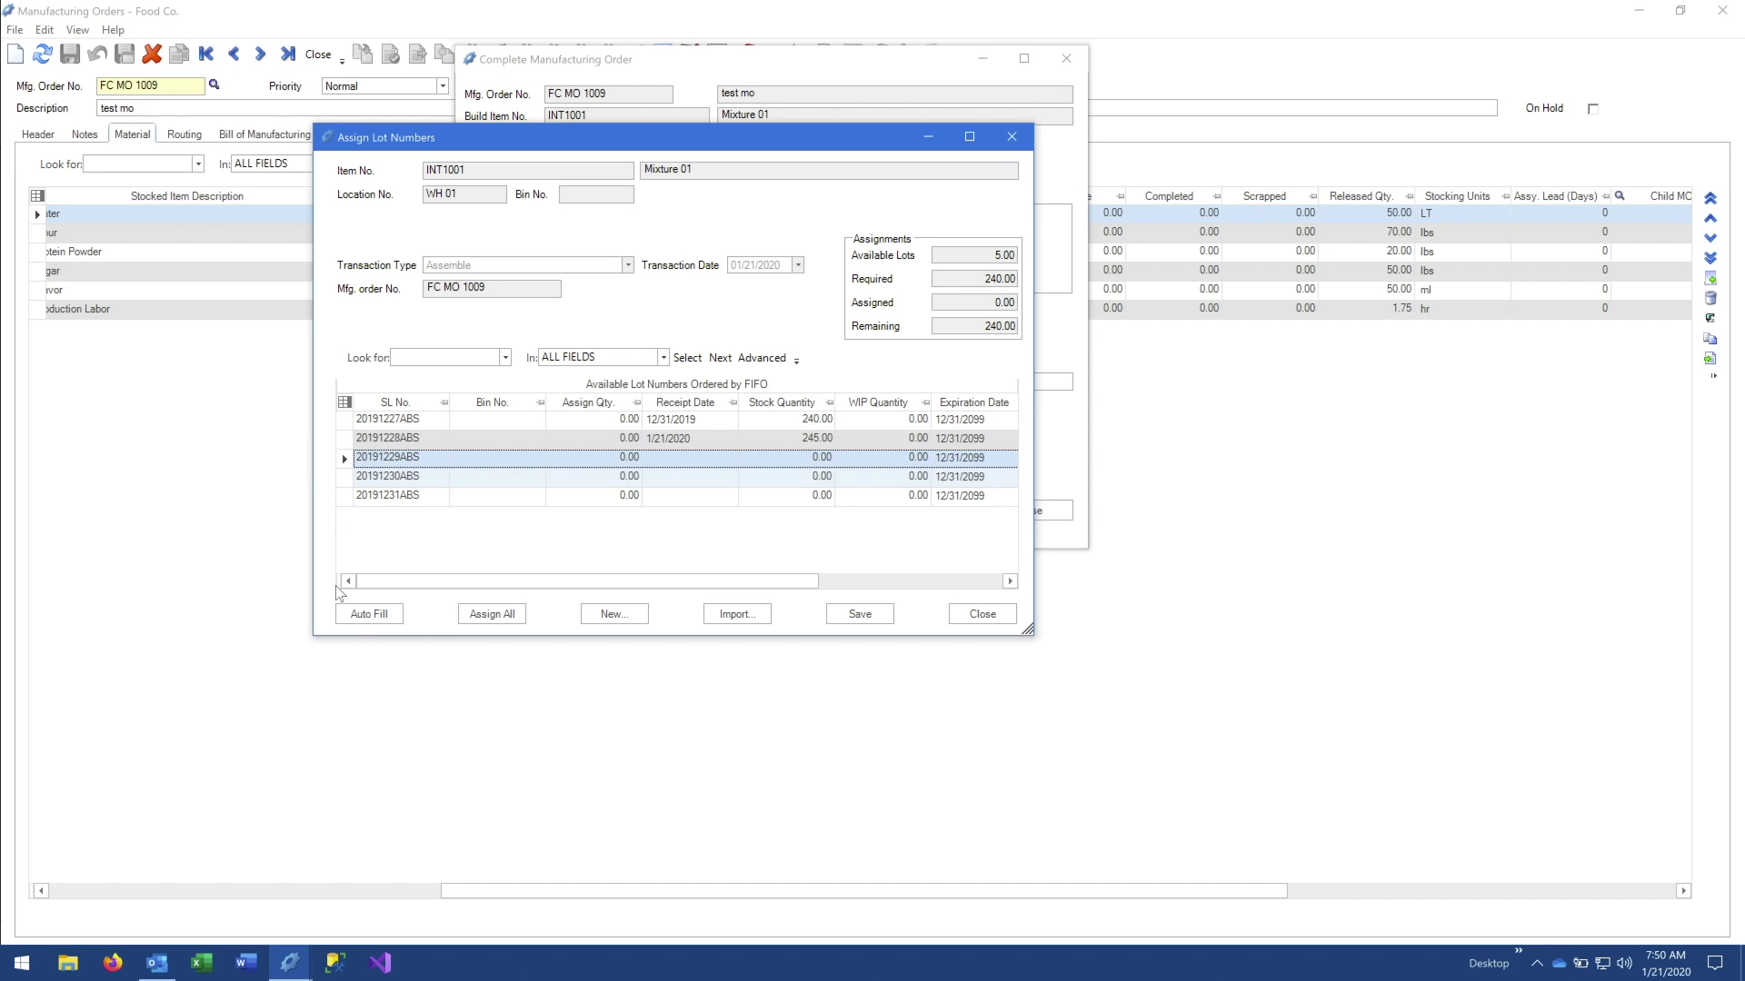
pyautogui.click(374, 615)
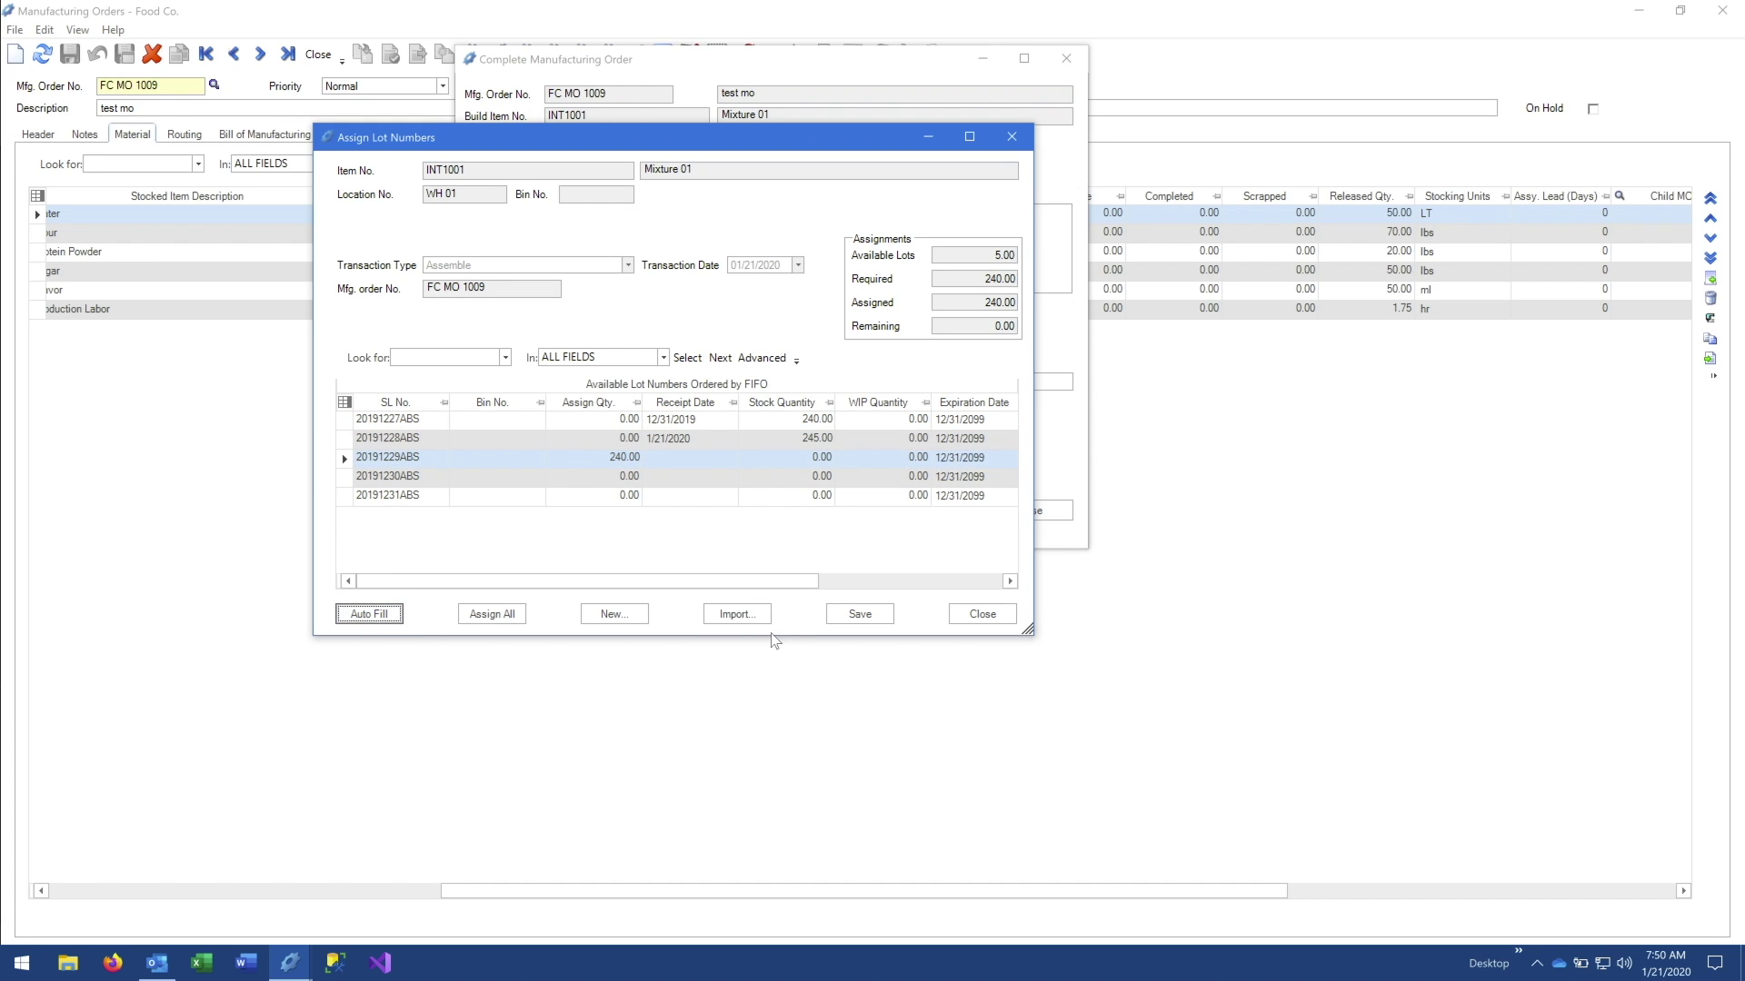
pyautogui.click(858, 615)
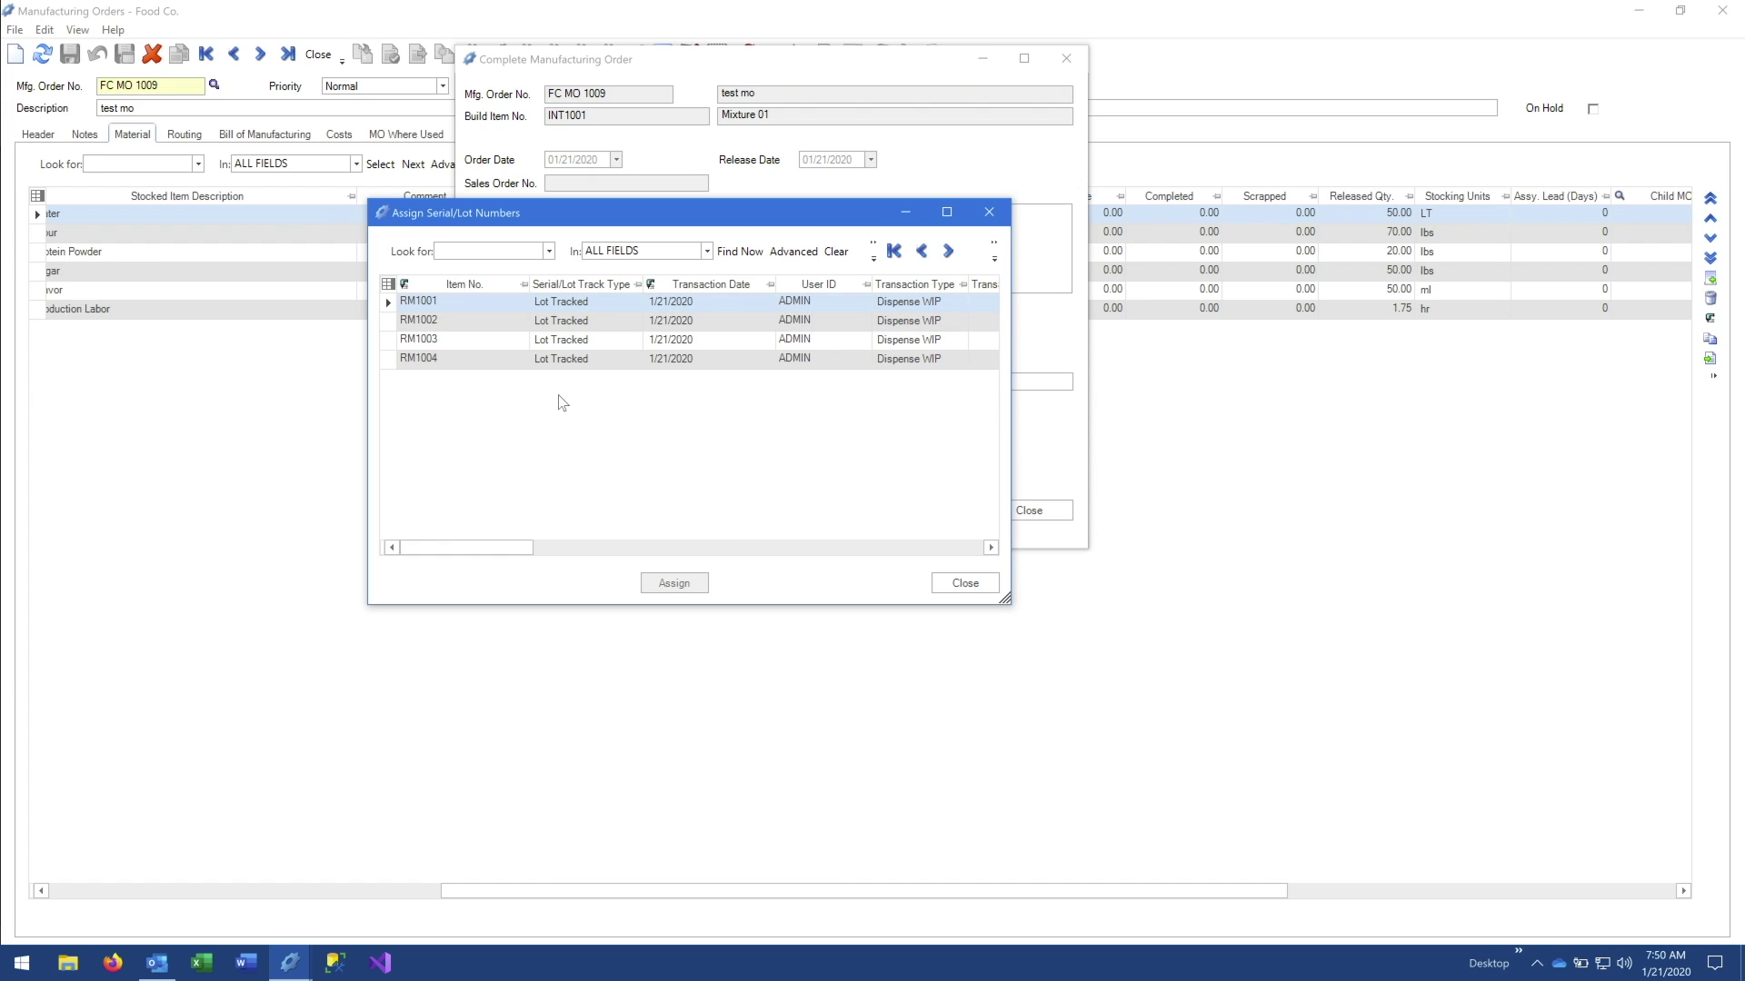
# Assign 70 of Flour (RM1001) from lot AB12345 to parent lot 20191229ABS for the WIP dispense and save it
pyautogui.click(434, 303)
pyautogui.click(663, 584)
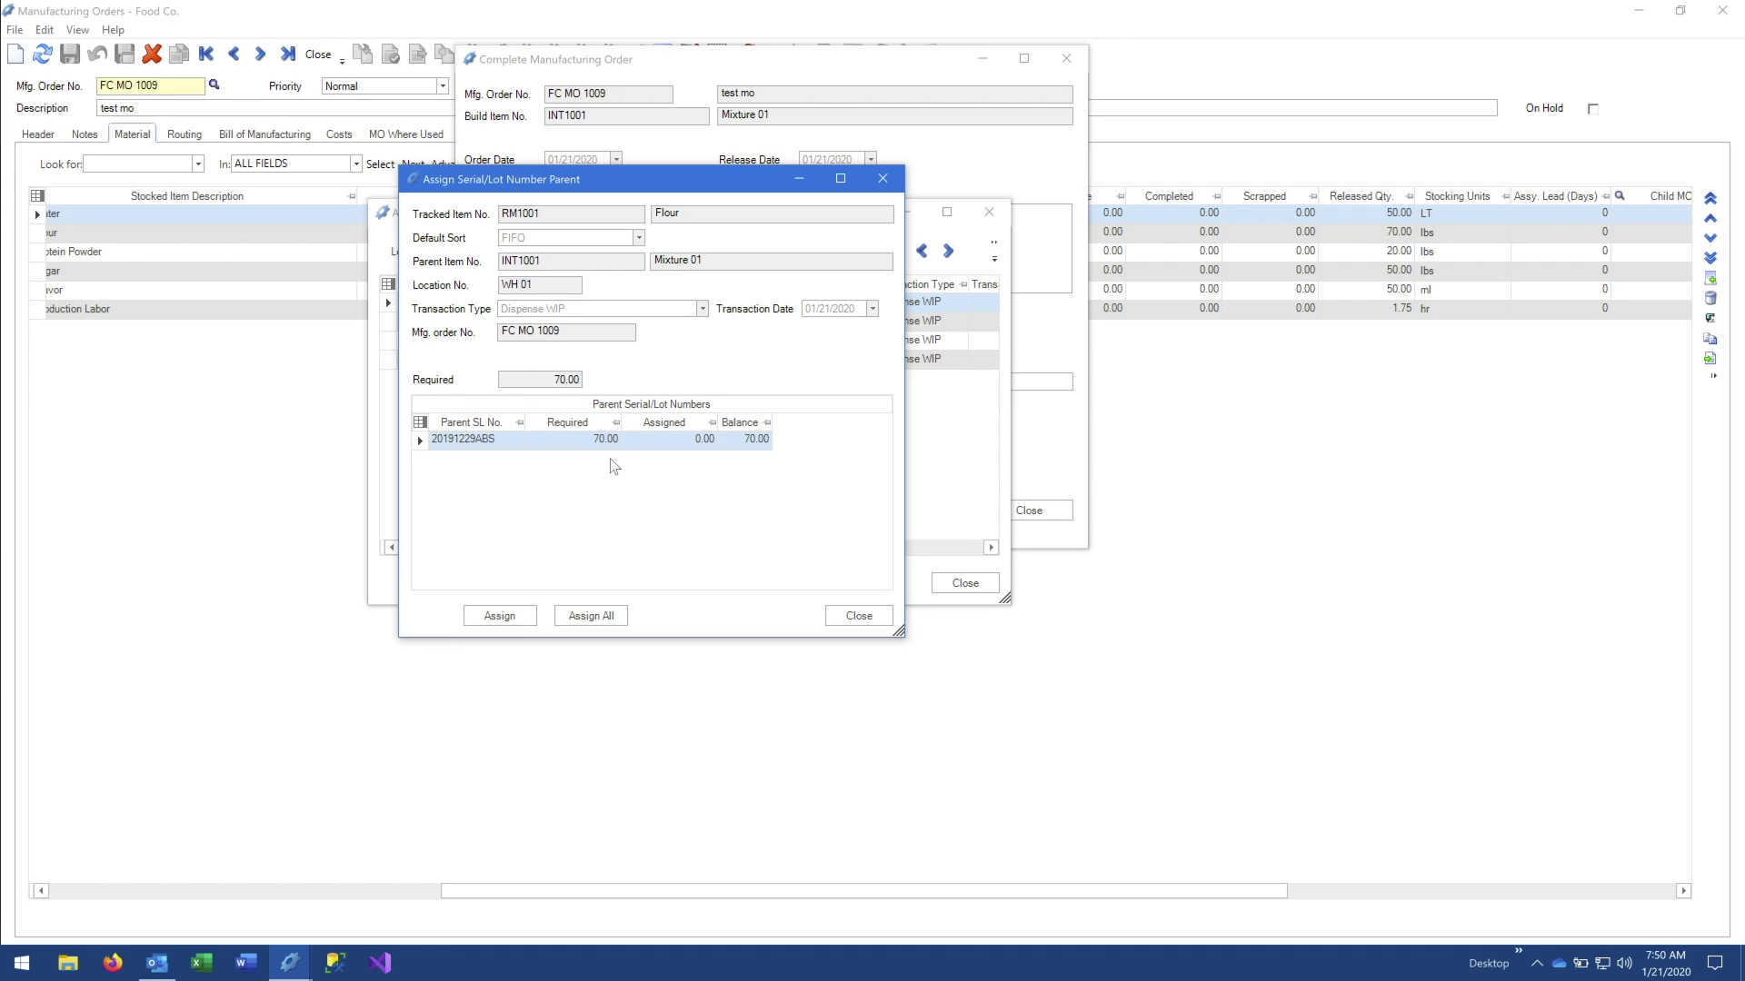
pyautogui.click(502, 620)
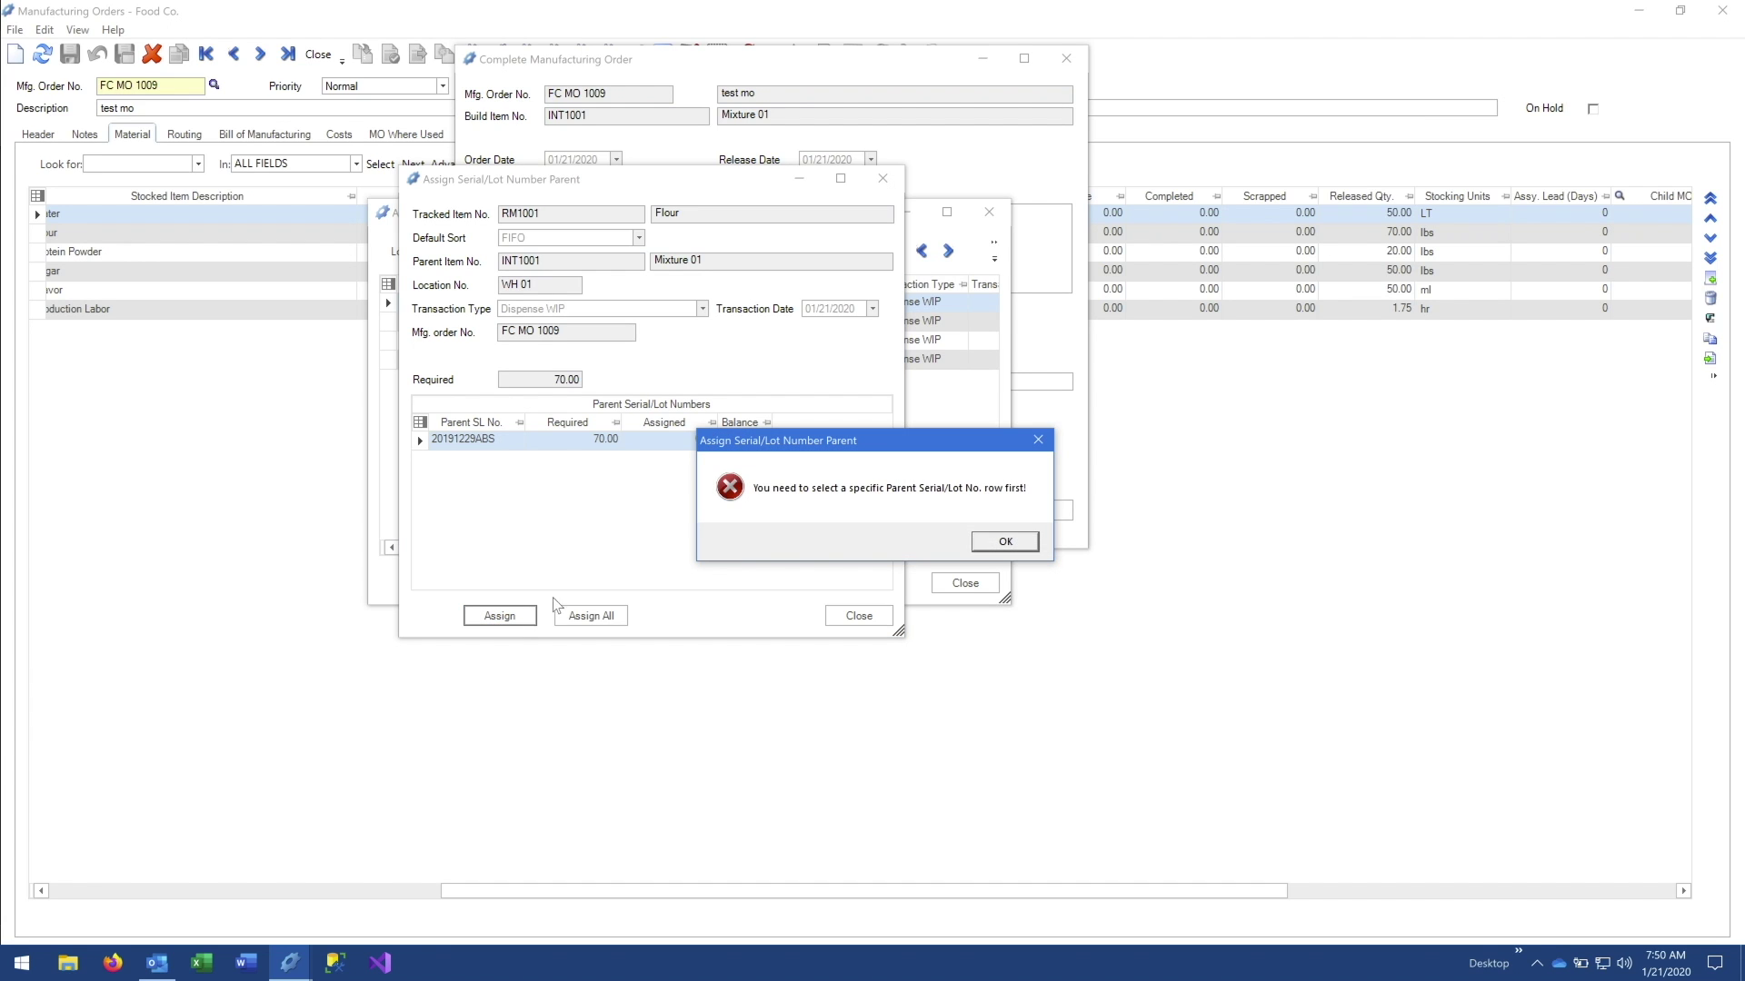
pyautogui.click(974, 543)
pyautogui.click(421, 443)
pyautogui.click(499, 617)
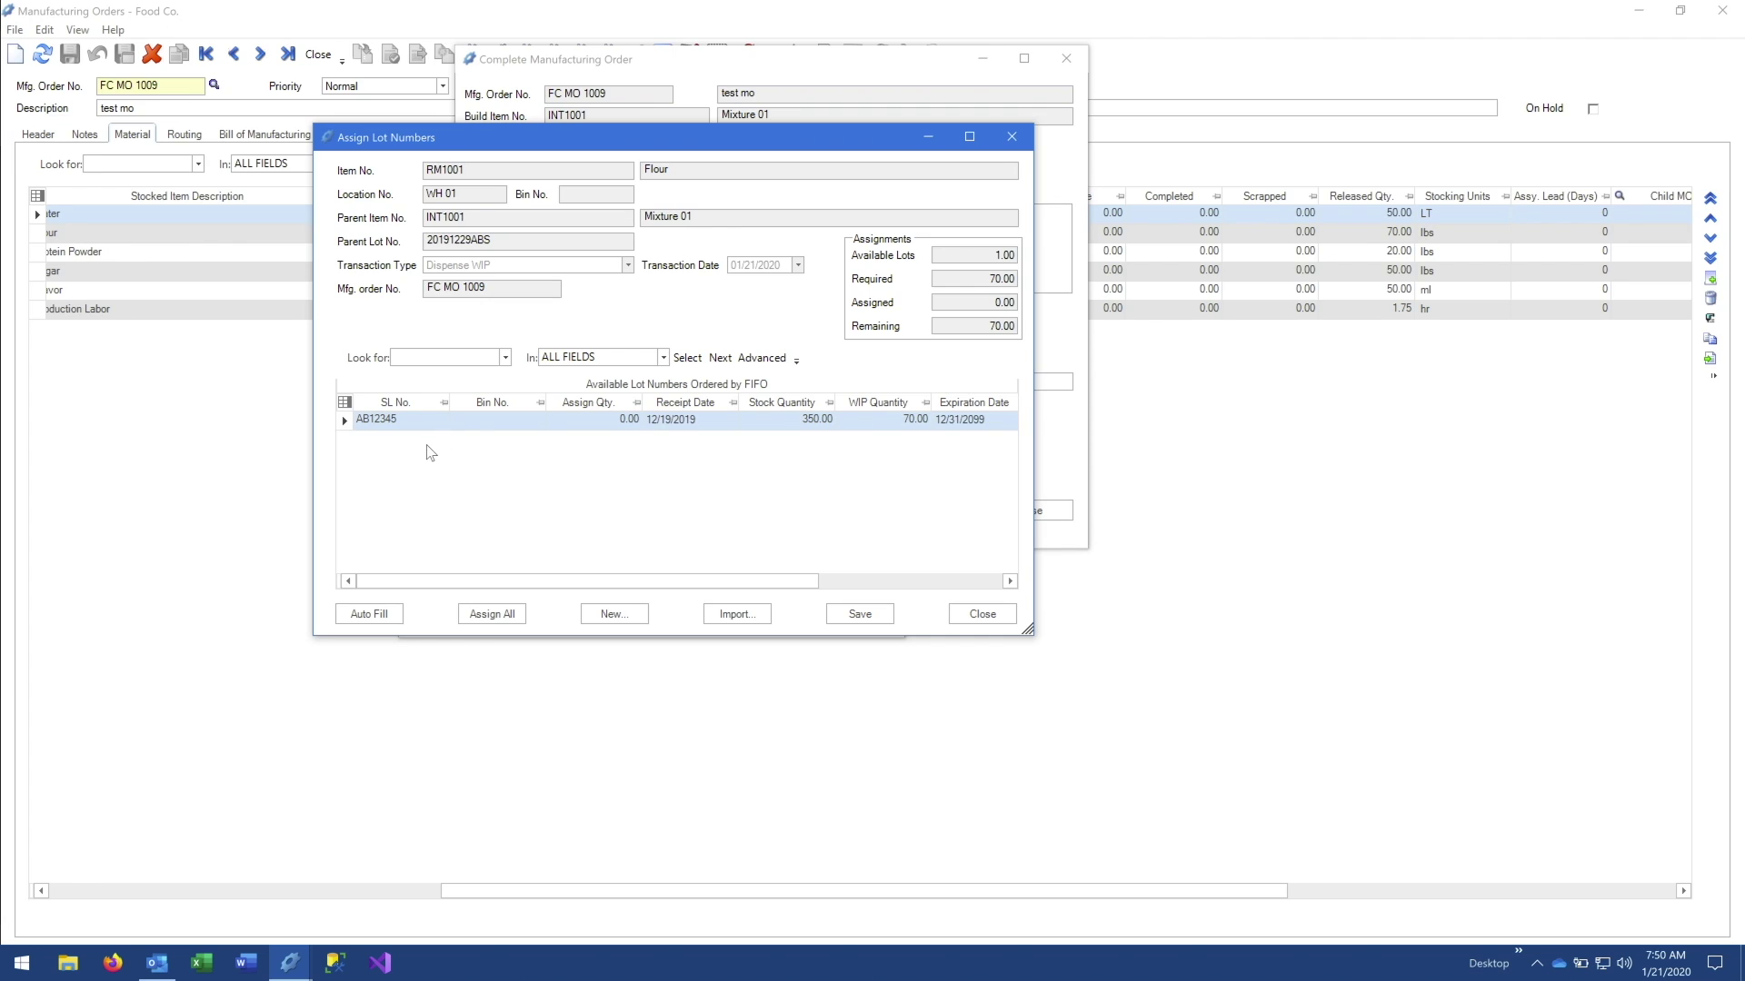
pyautogui.click(346, 424)
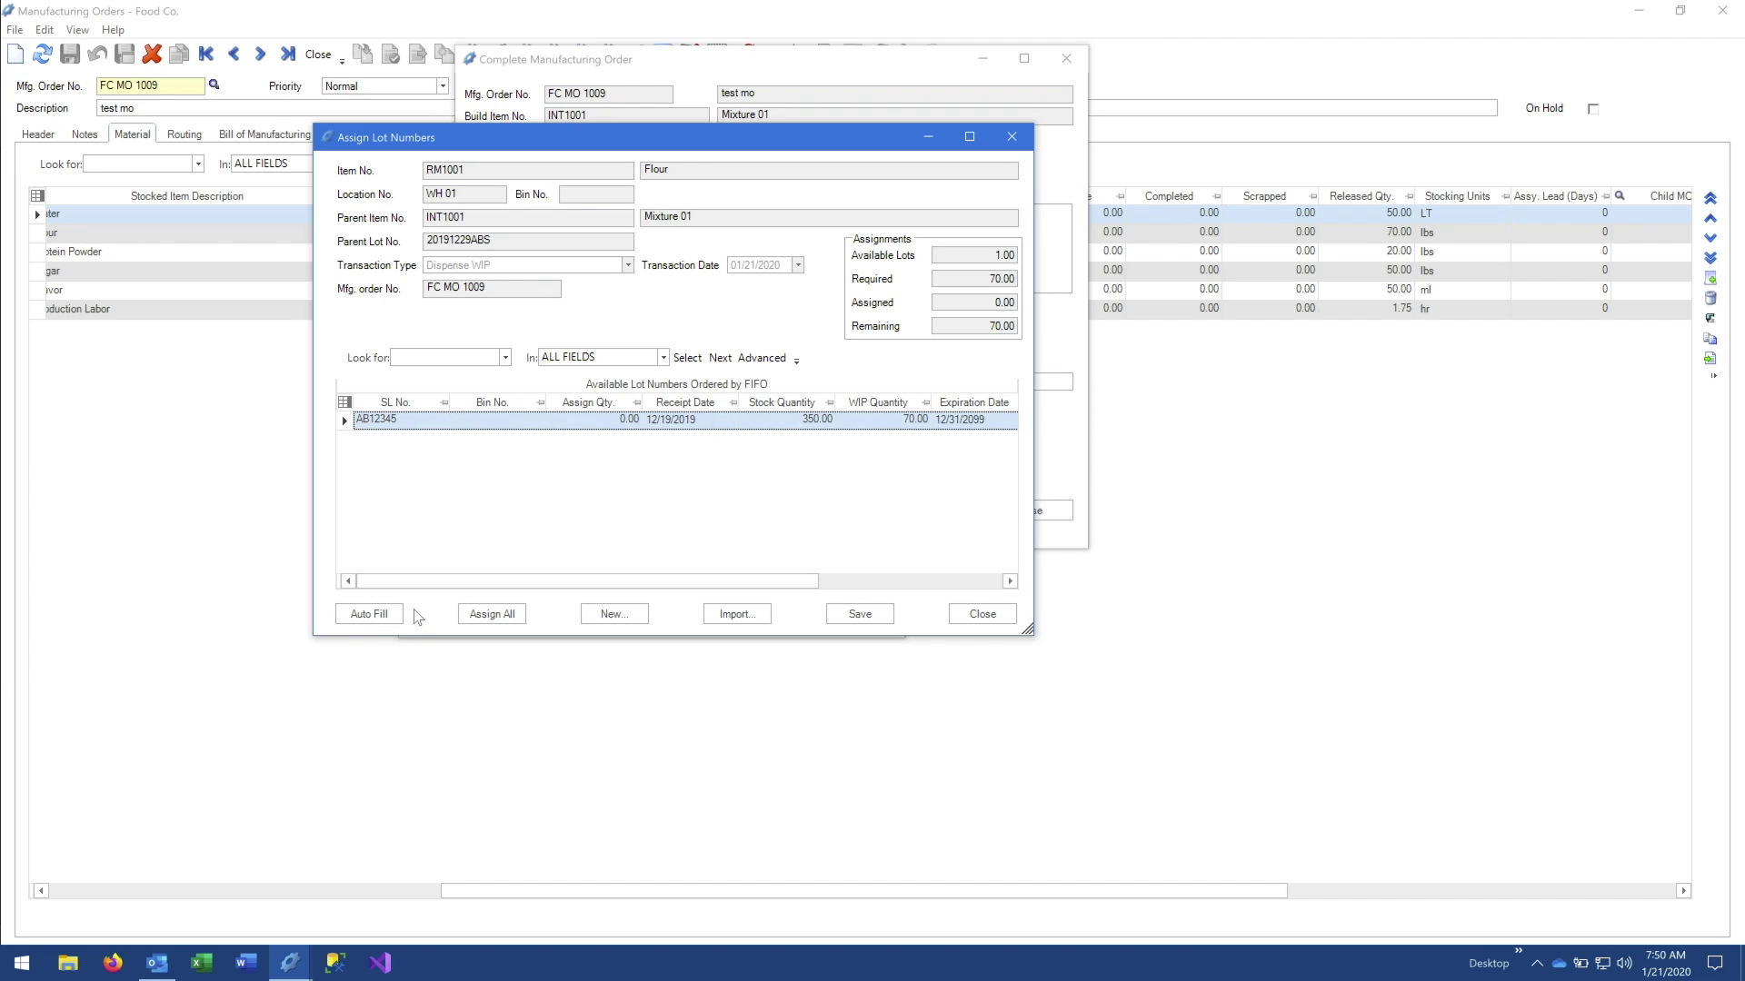
pyautogui.click(379, 615)
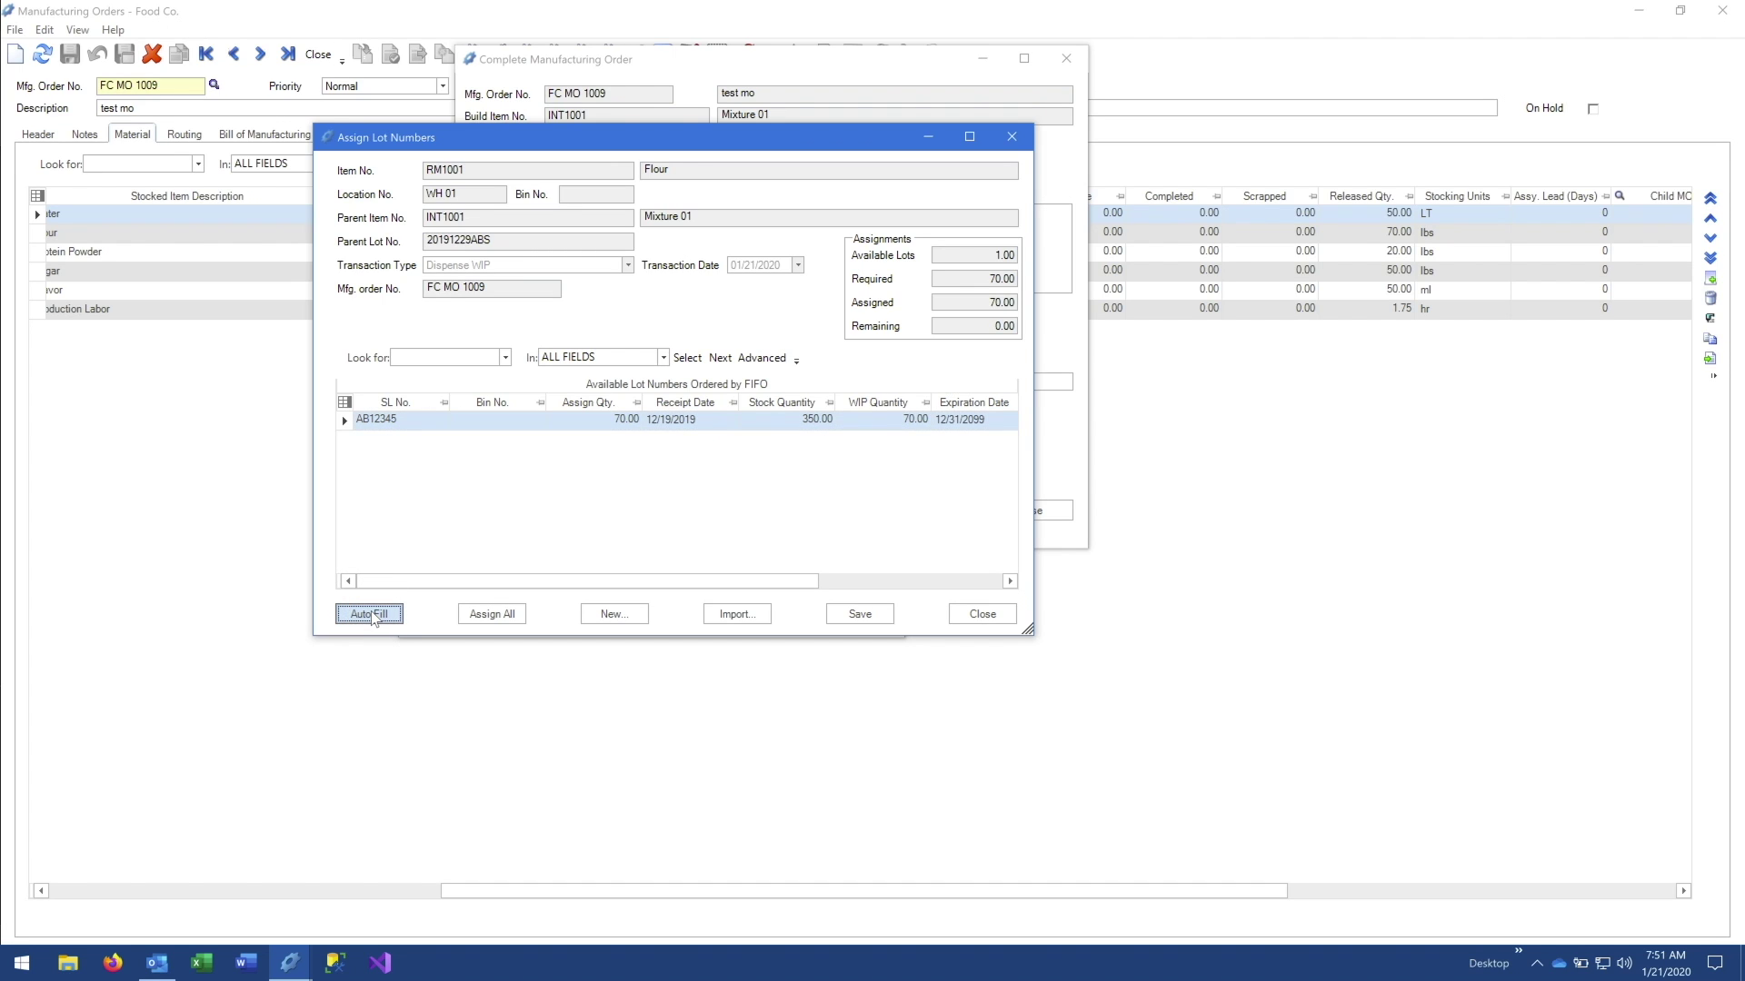
pyautogui.click(858, 616)
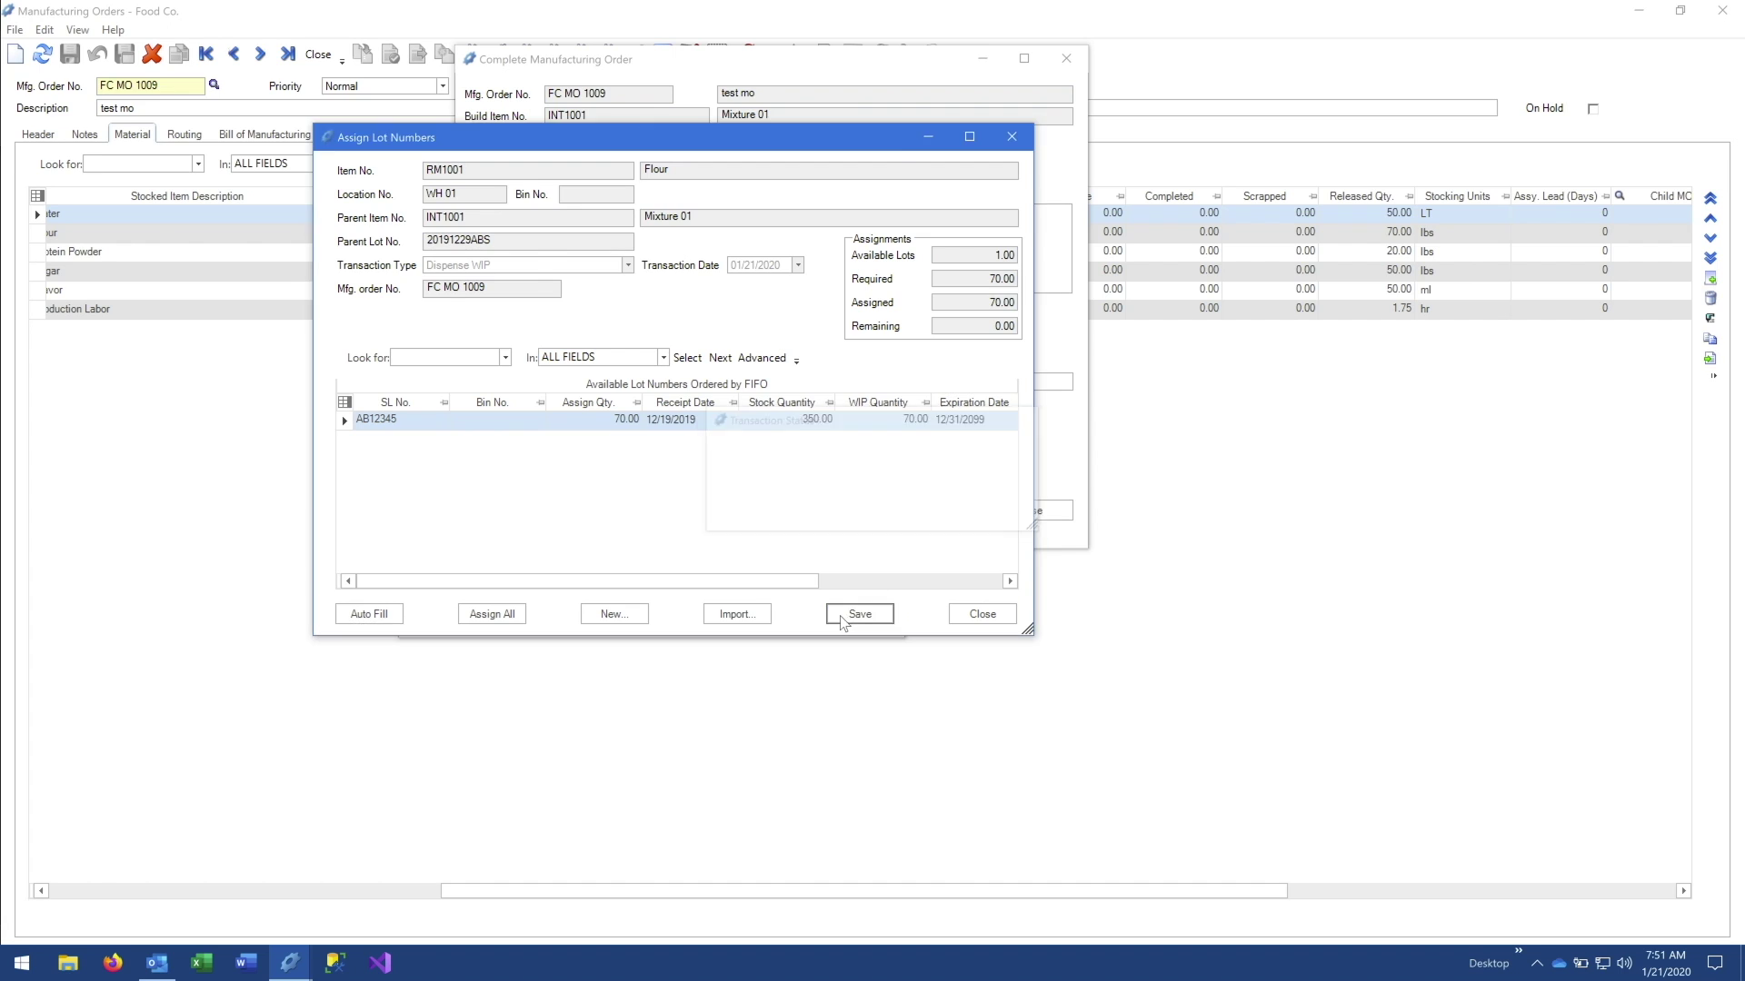
pyautogui.click(857, 616)
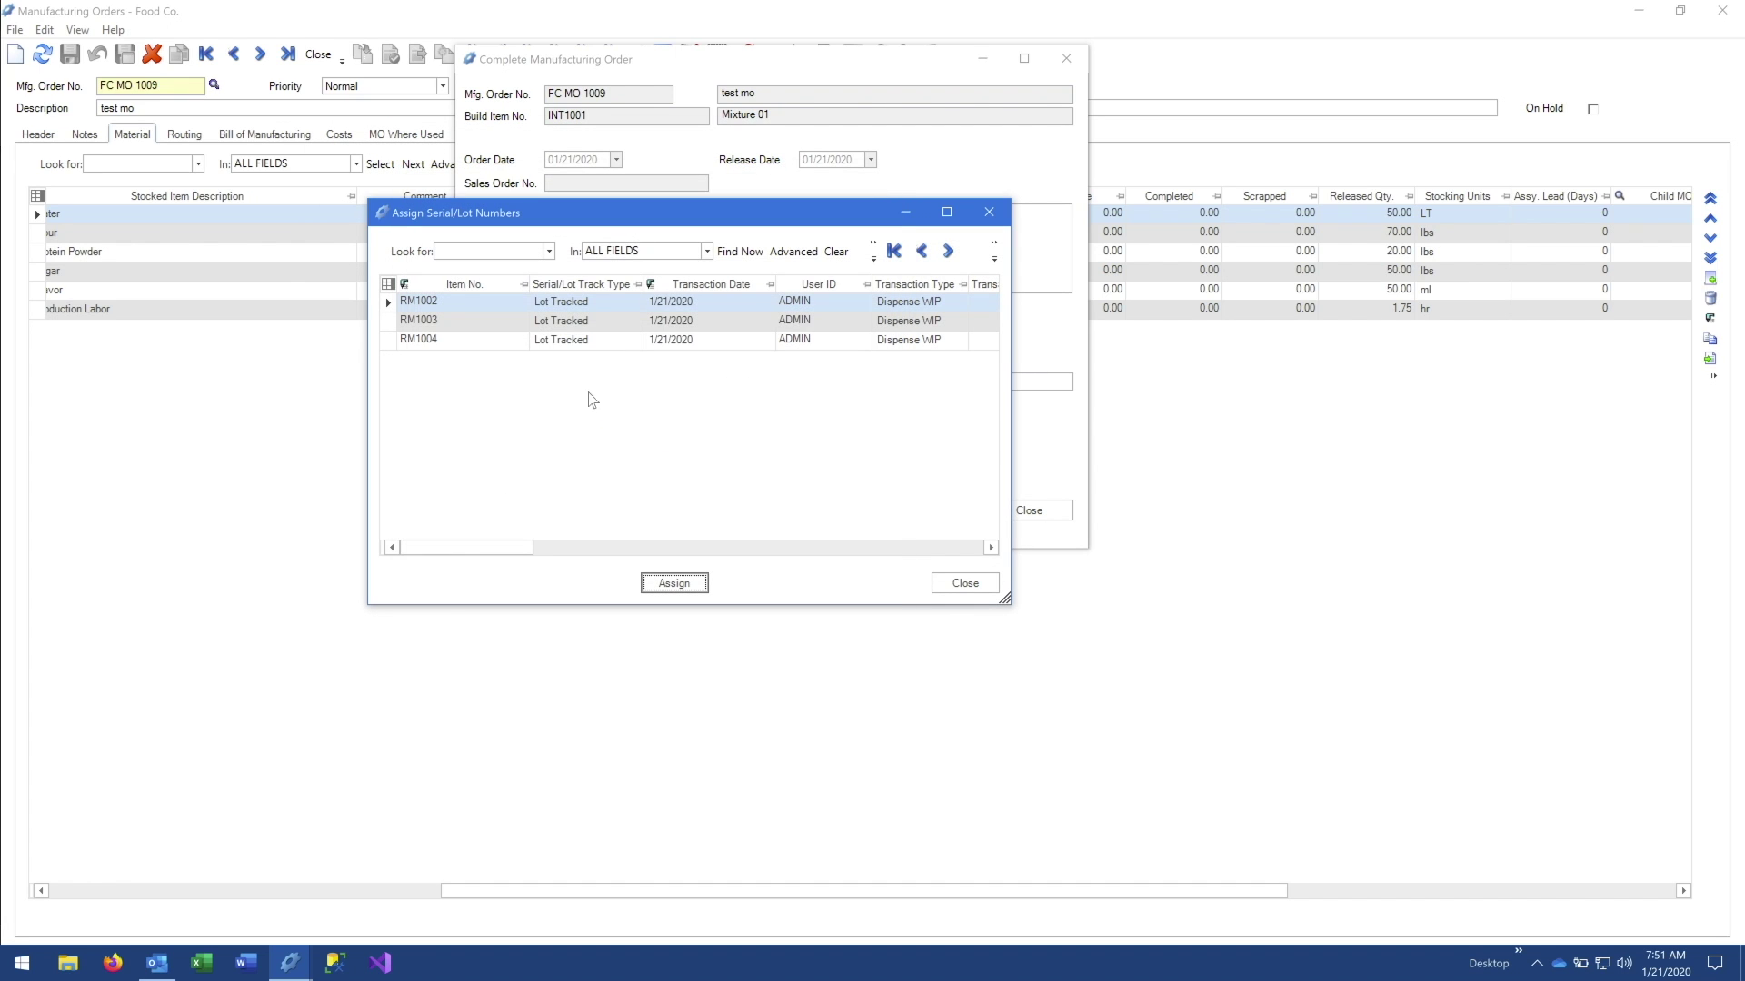
# Assign all required Protein Powder (RM1002) and Sugar (RM1003) to parent lot 20191229ABS for the WIP dispense
pyautogui.click(389, 304)
pyautogui.click(670, 584)
pyautogui.click(582, 616)
pyautogui.click(389, 301)
pyautogui.click(663, 577)
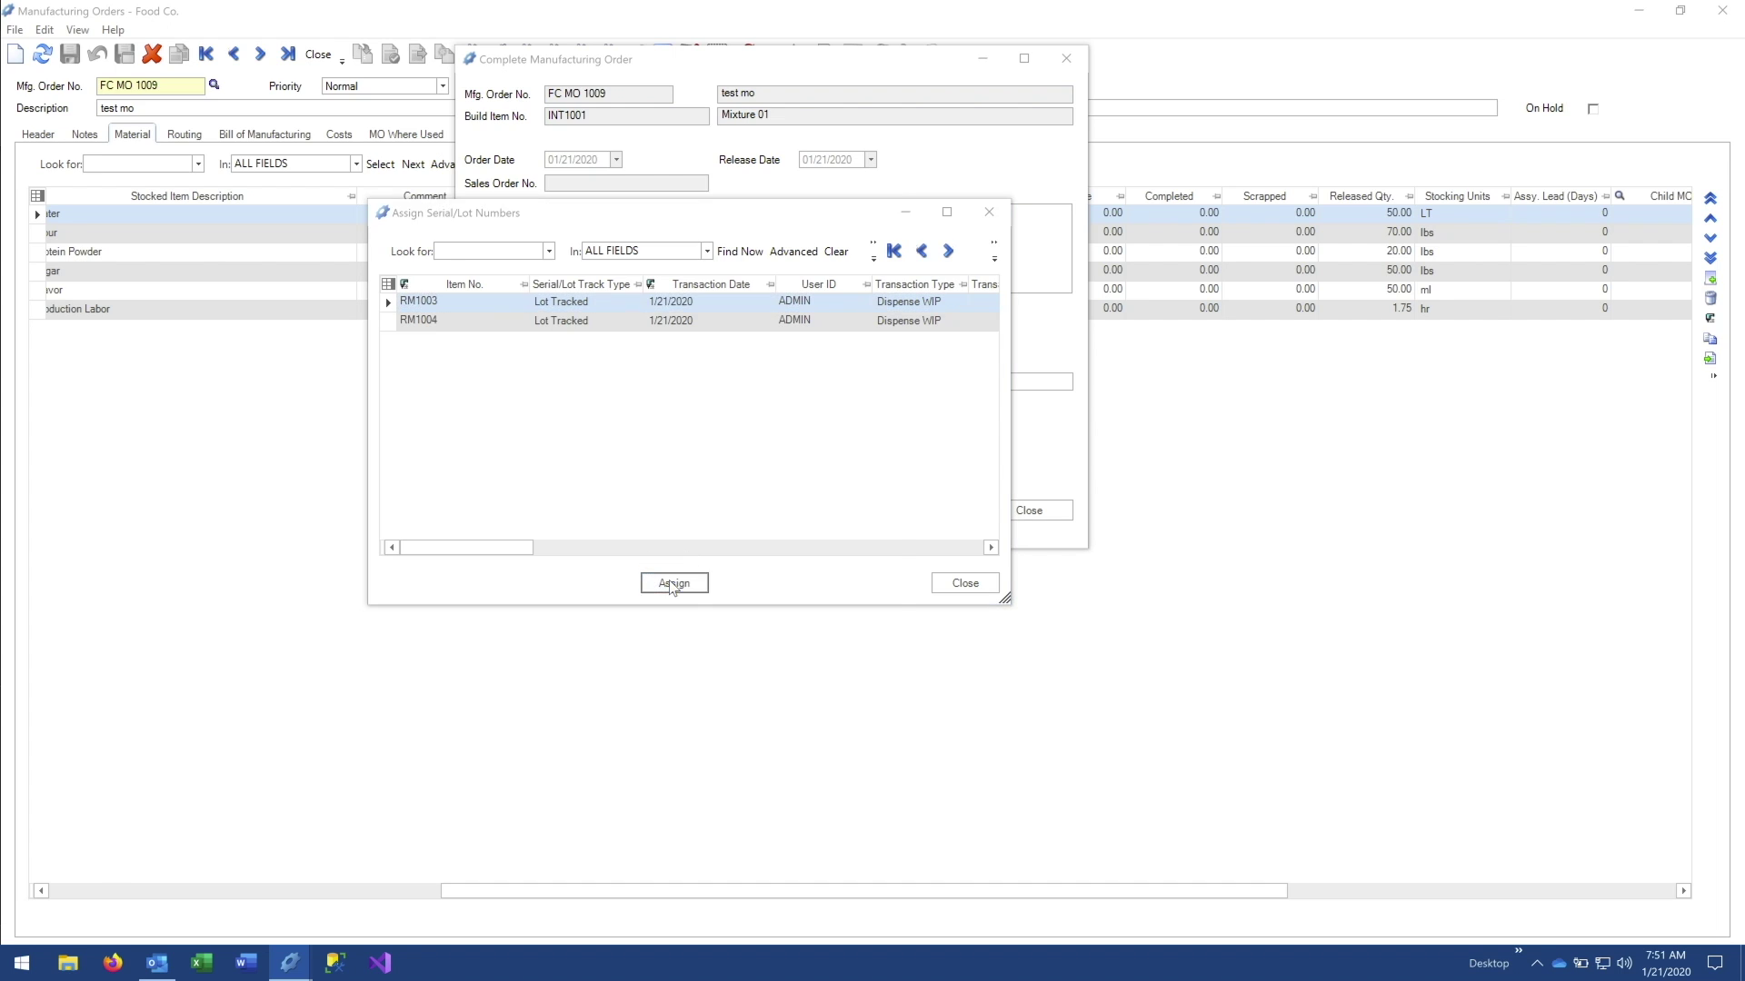
pyautogui.click(590, 616)
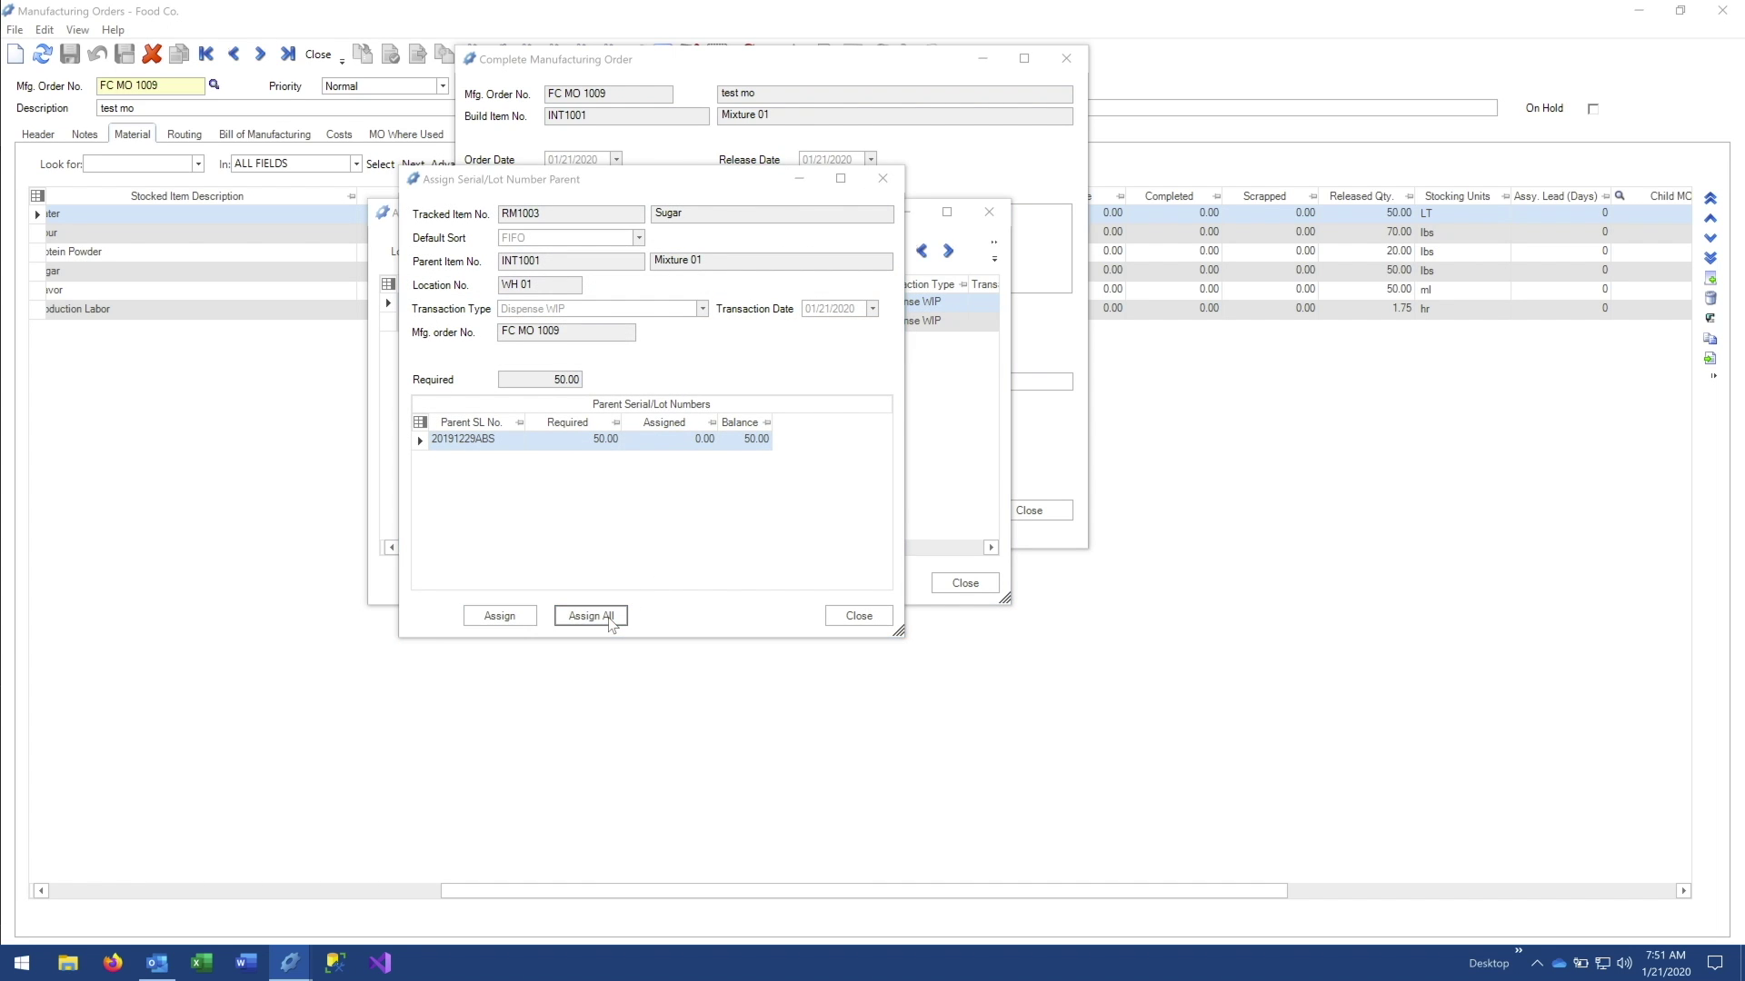
# Assign all required Flavor (RM1004) to parent lot 20191229ABS, then close the order completion without printing the pick list
pyautogui.click(388, 302)
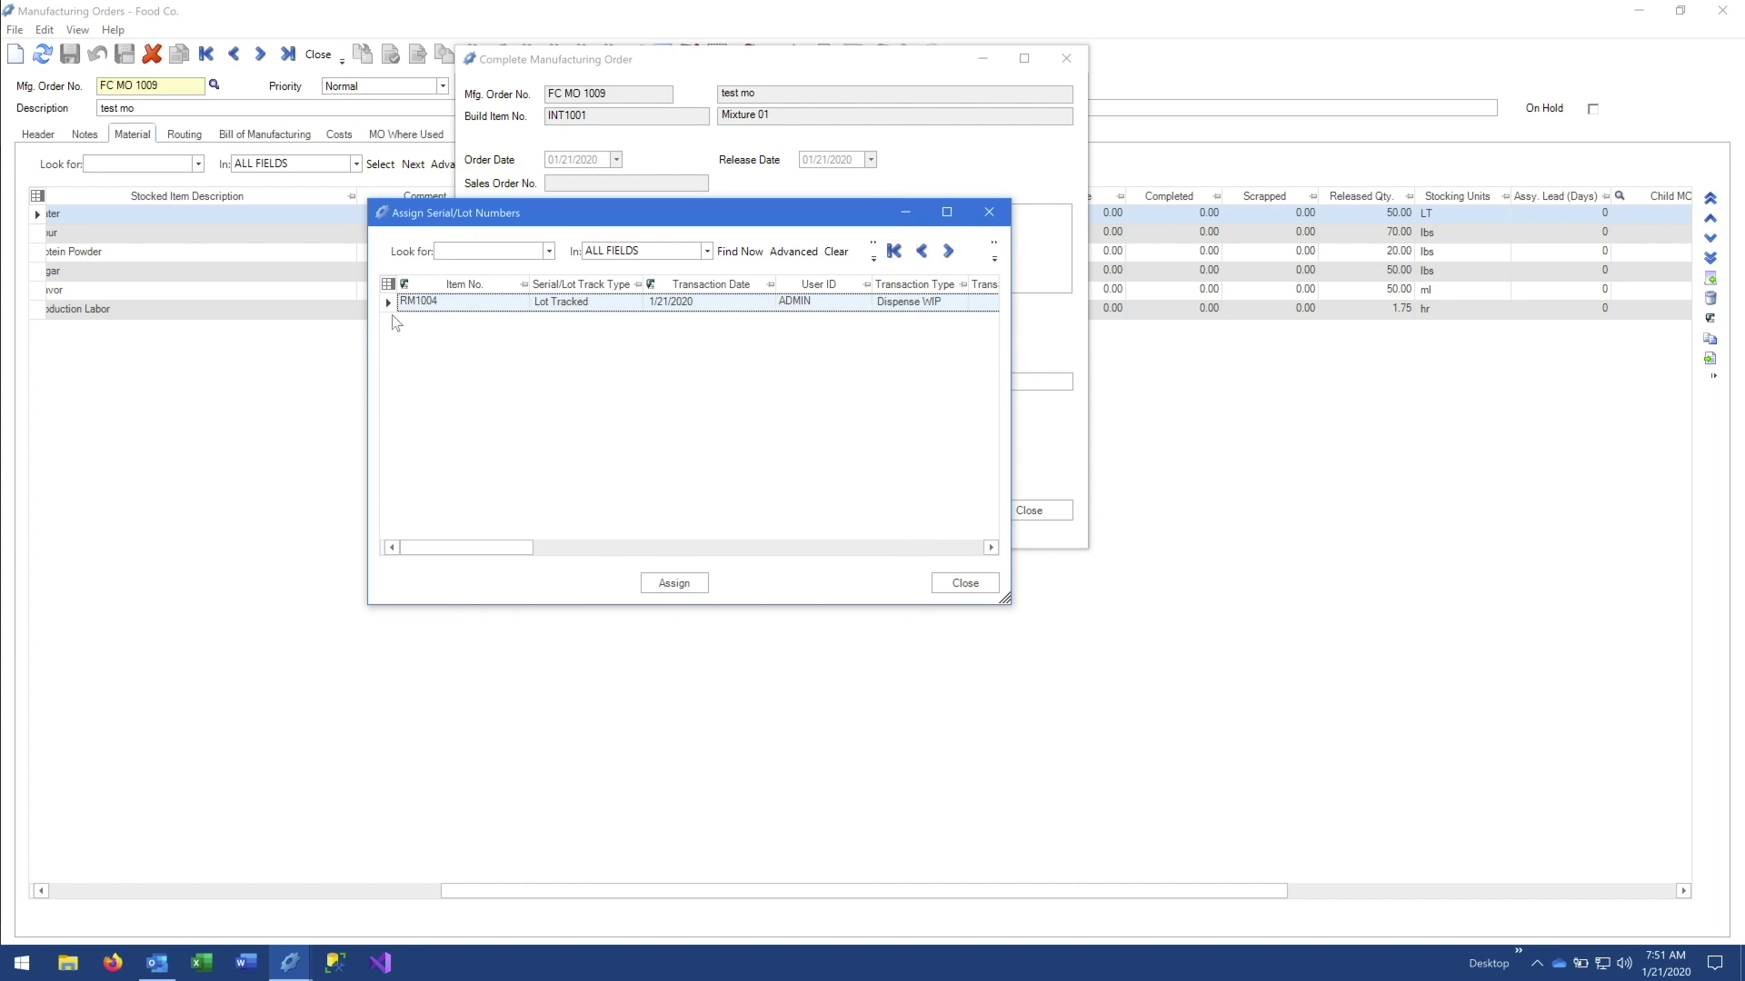
pyautogui.click(663, 586)
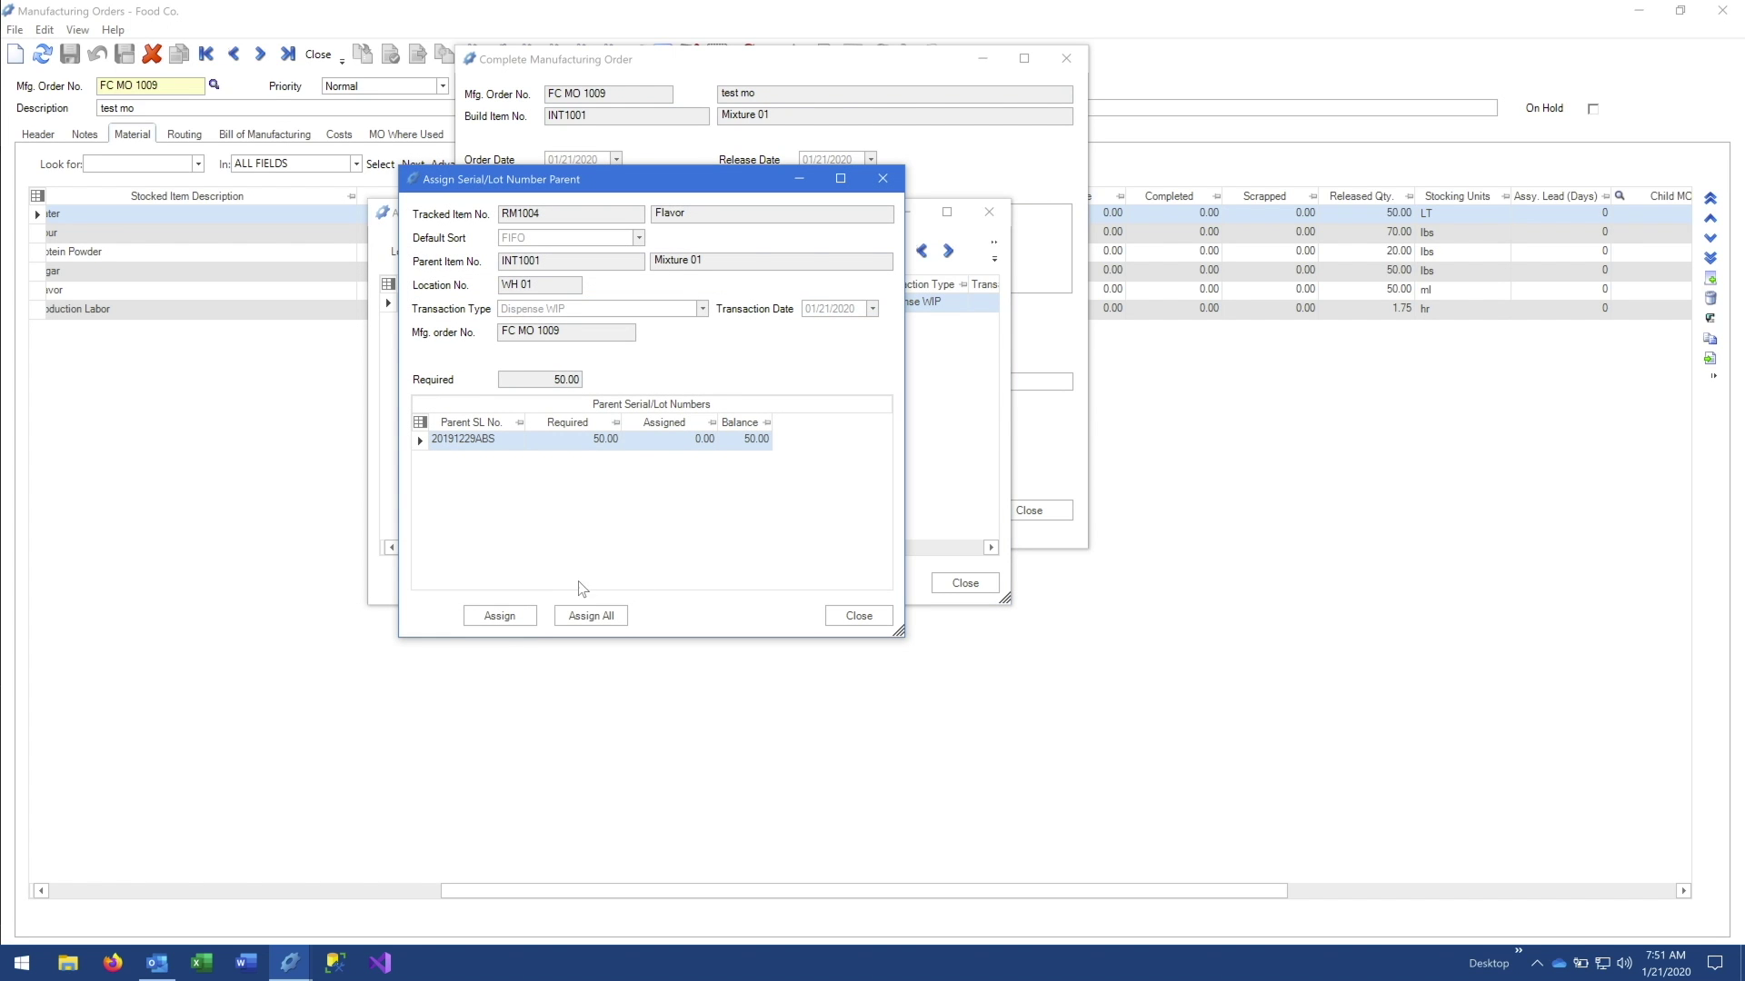
pyautogui.click(609, 621)
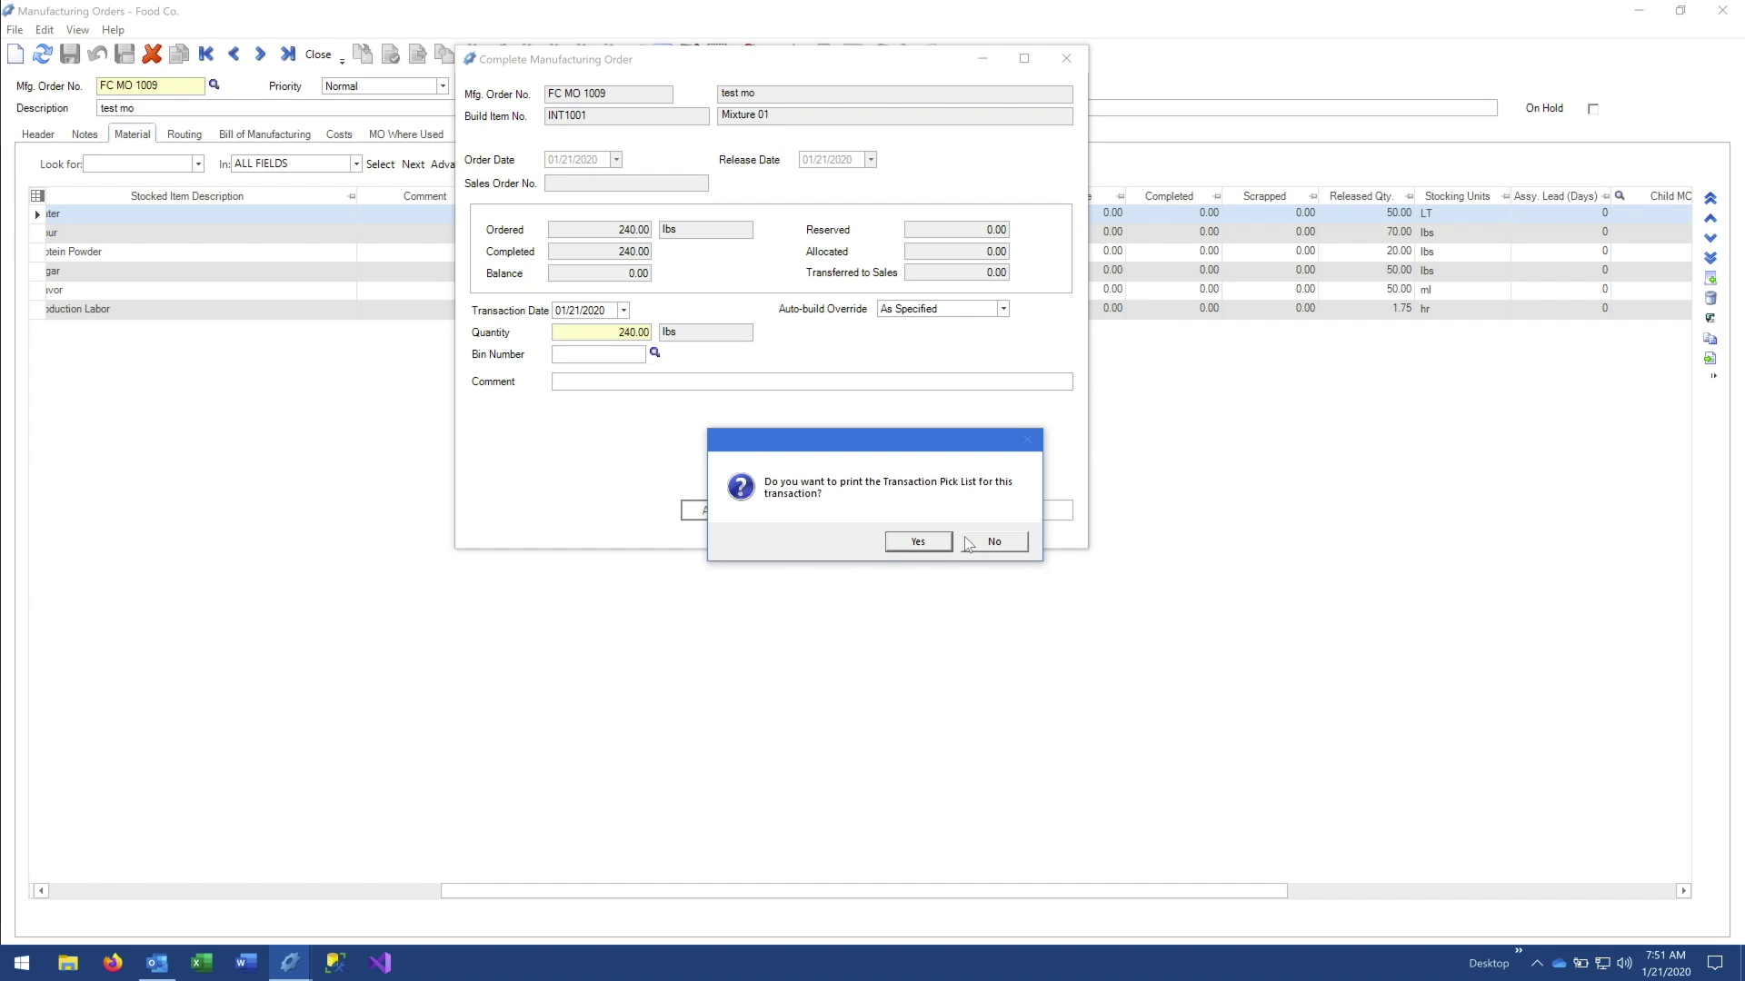
pyautogui.click(969, 543)
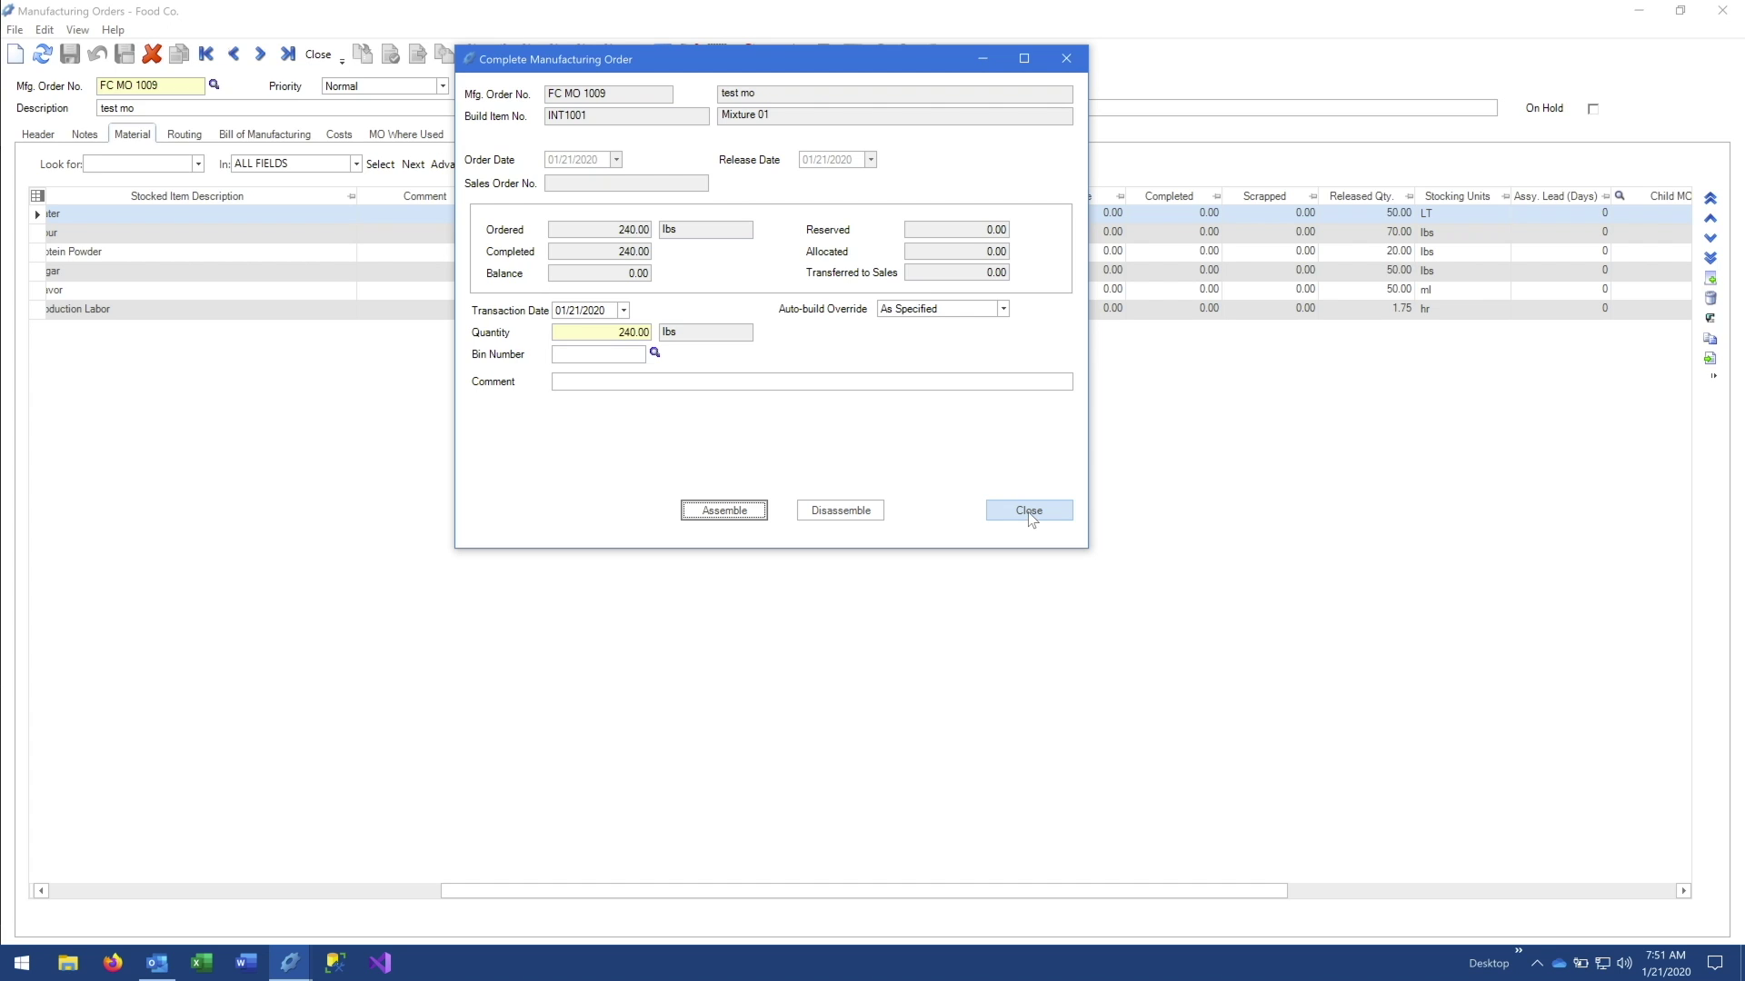
pyautogui.click(1031, 514)
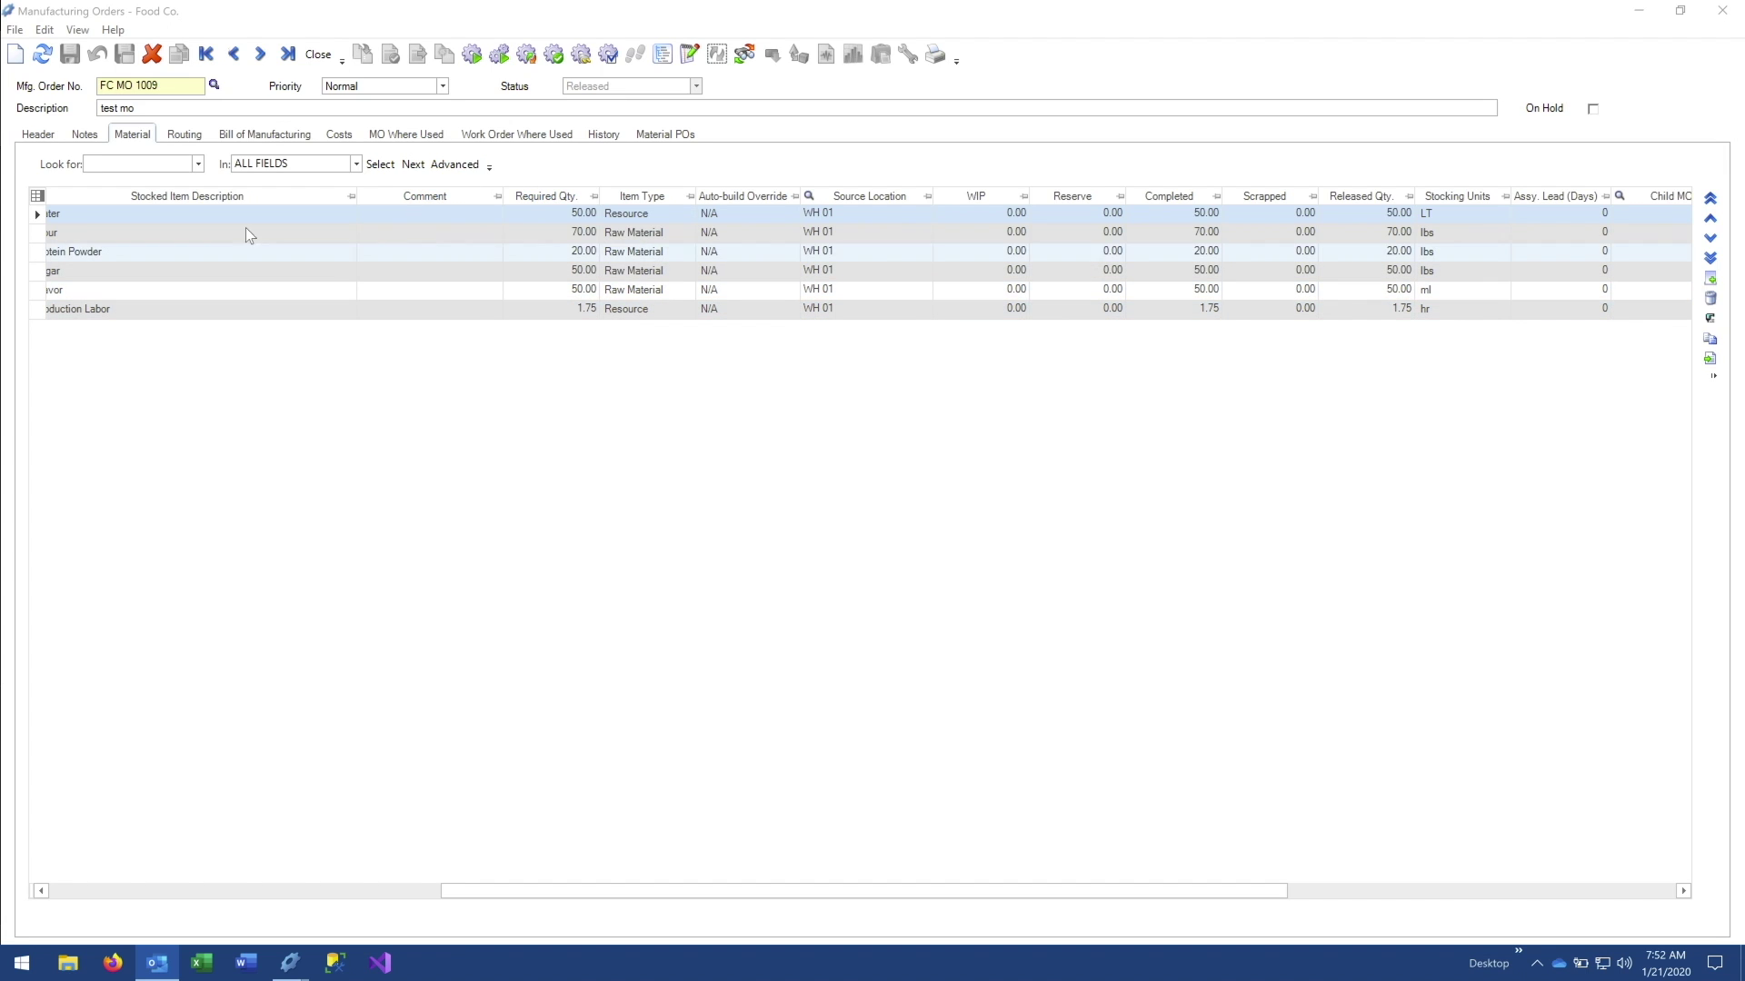
# Create a new manufacturing order by copying the earlier of the two released "test mo" orders, and view its material lines
pyautogui.click(38, 134)
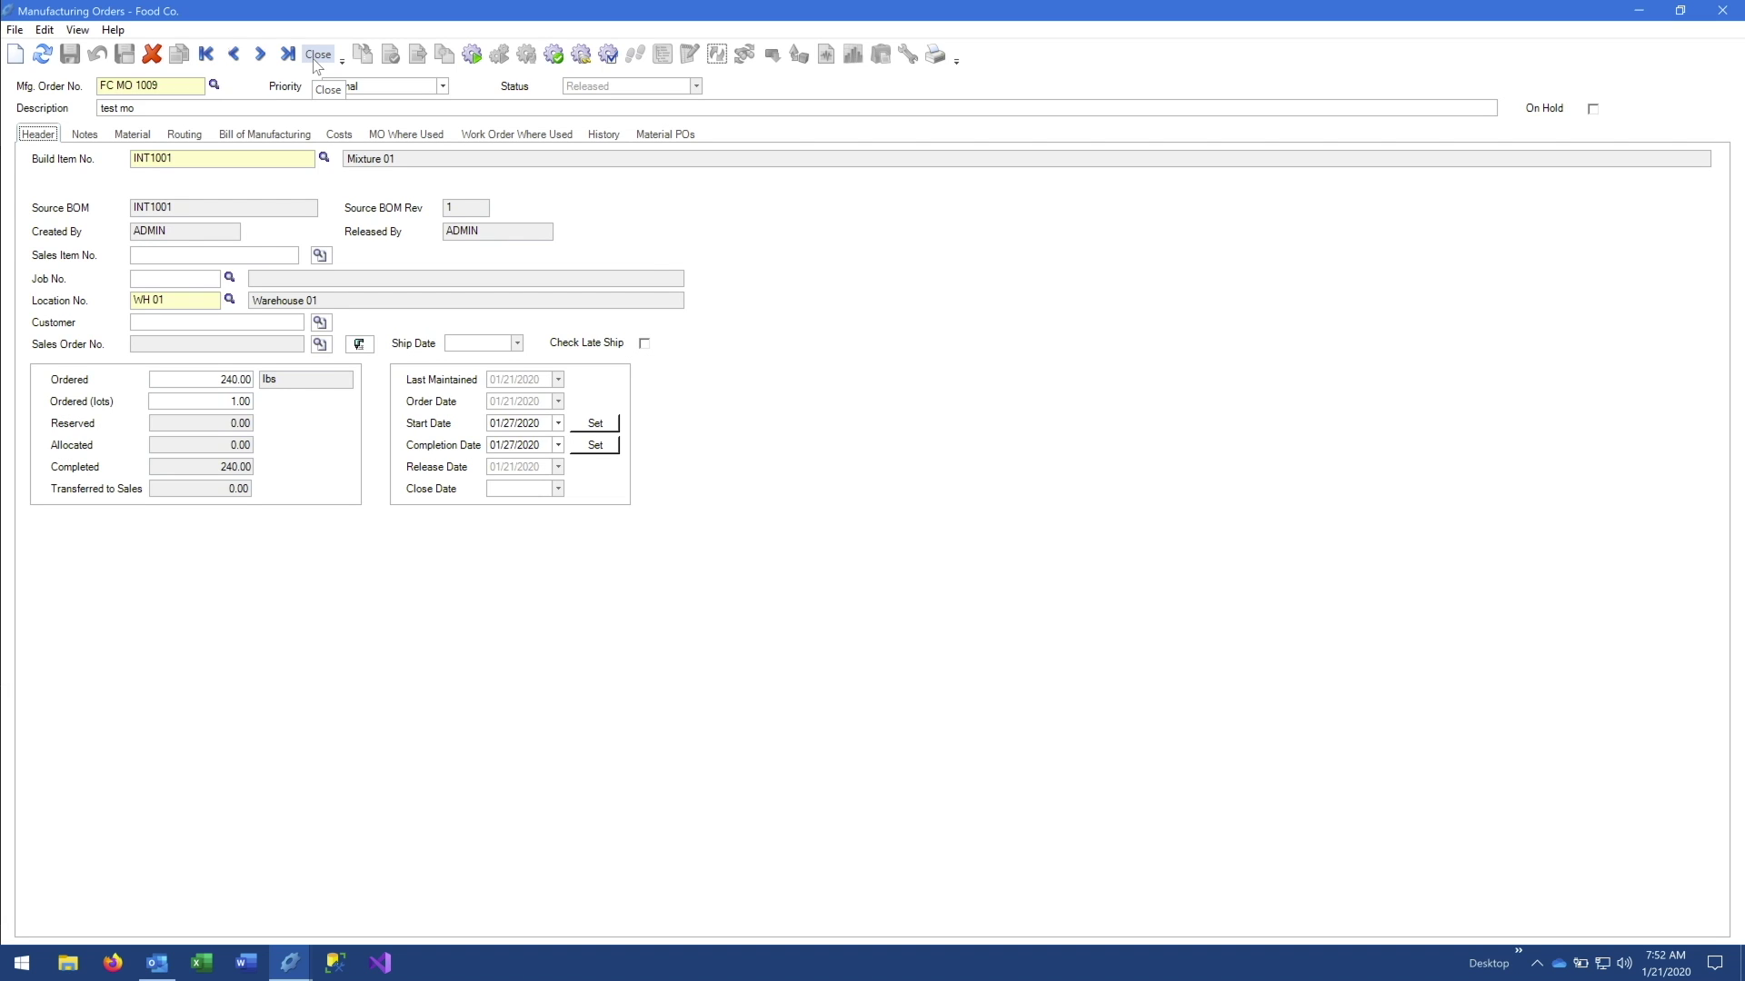
pyautogui.click(15, 54)
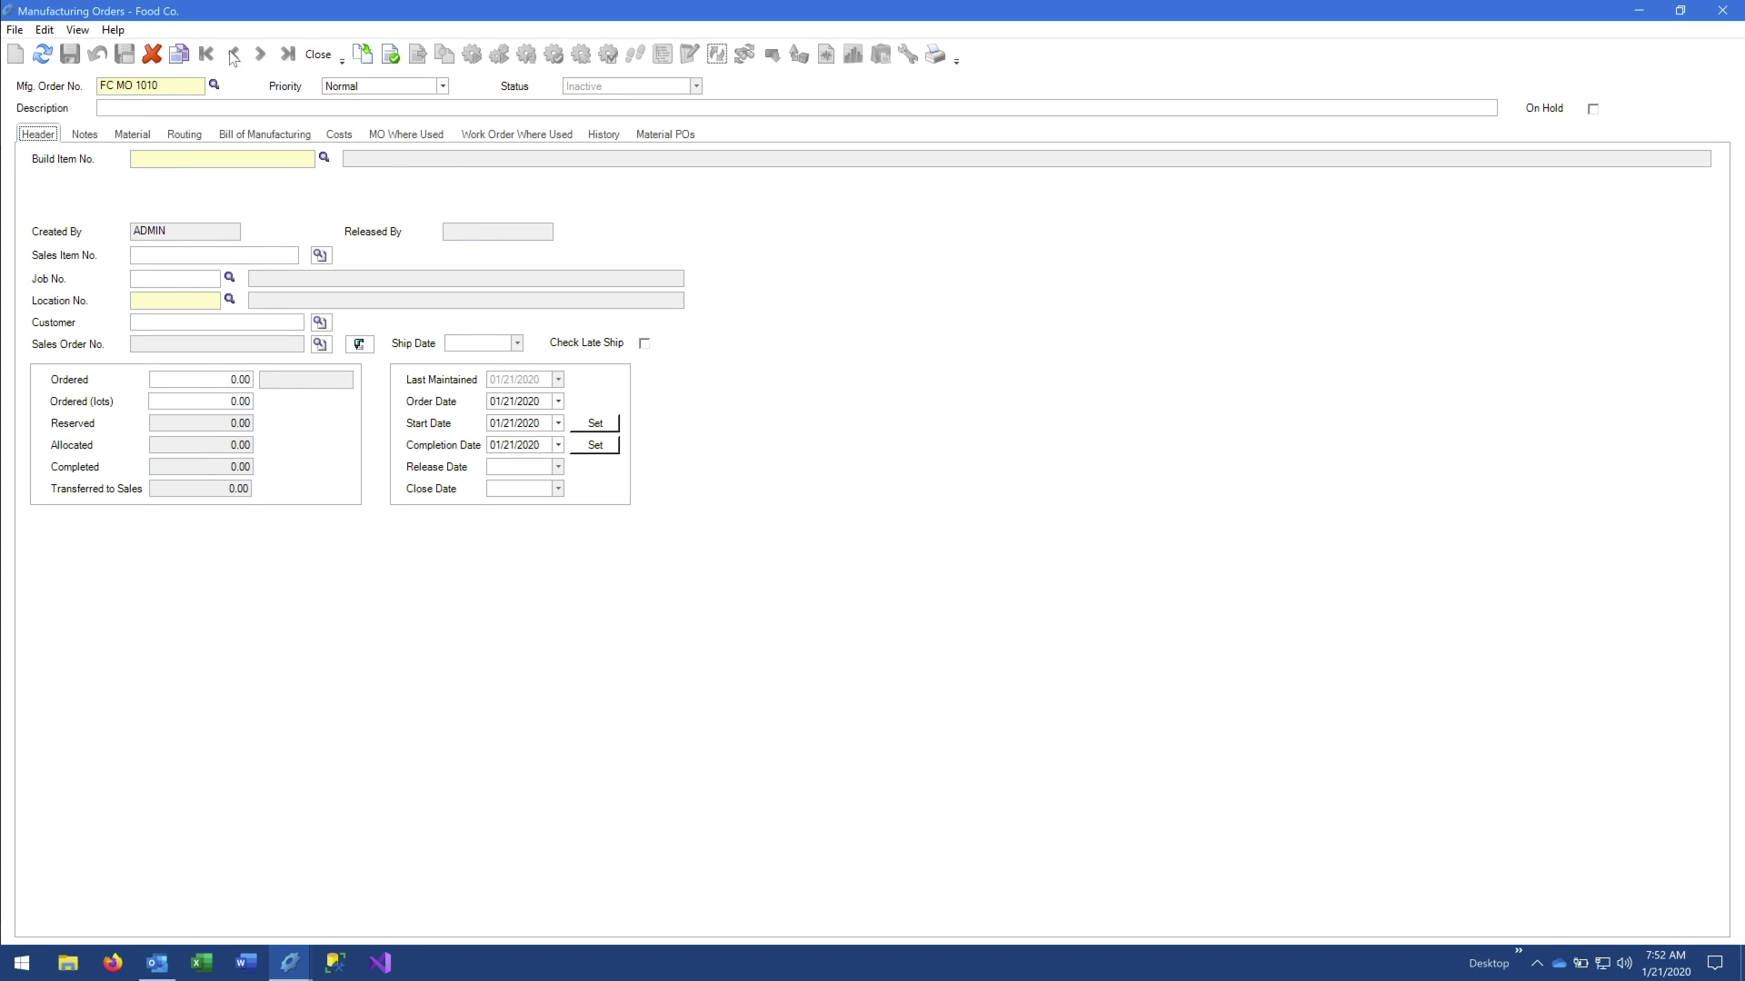
pyautogui.click(178, 55)
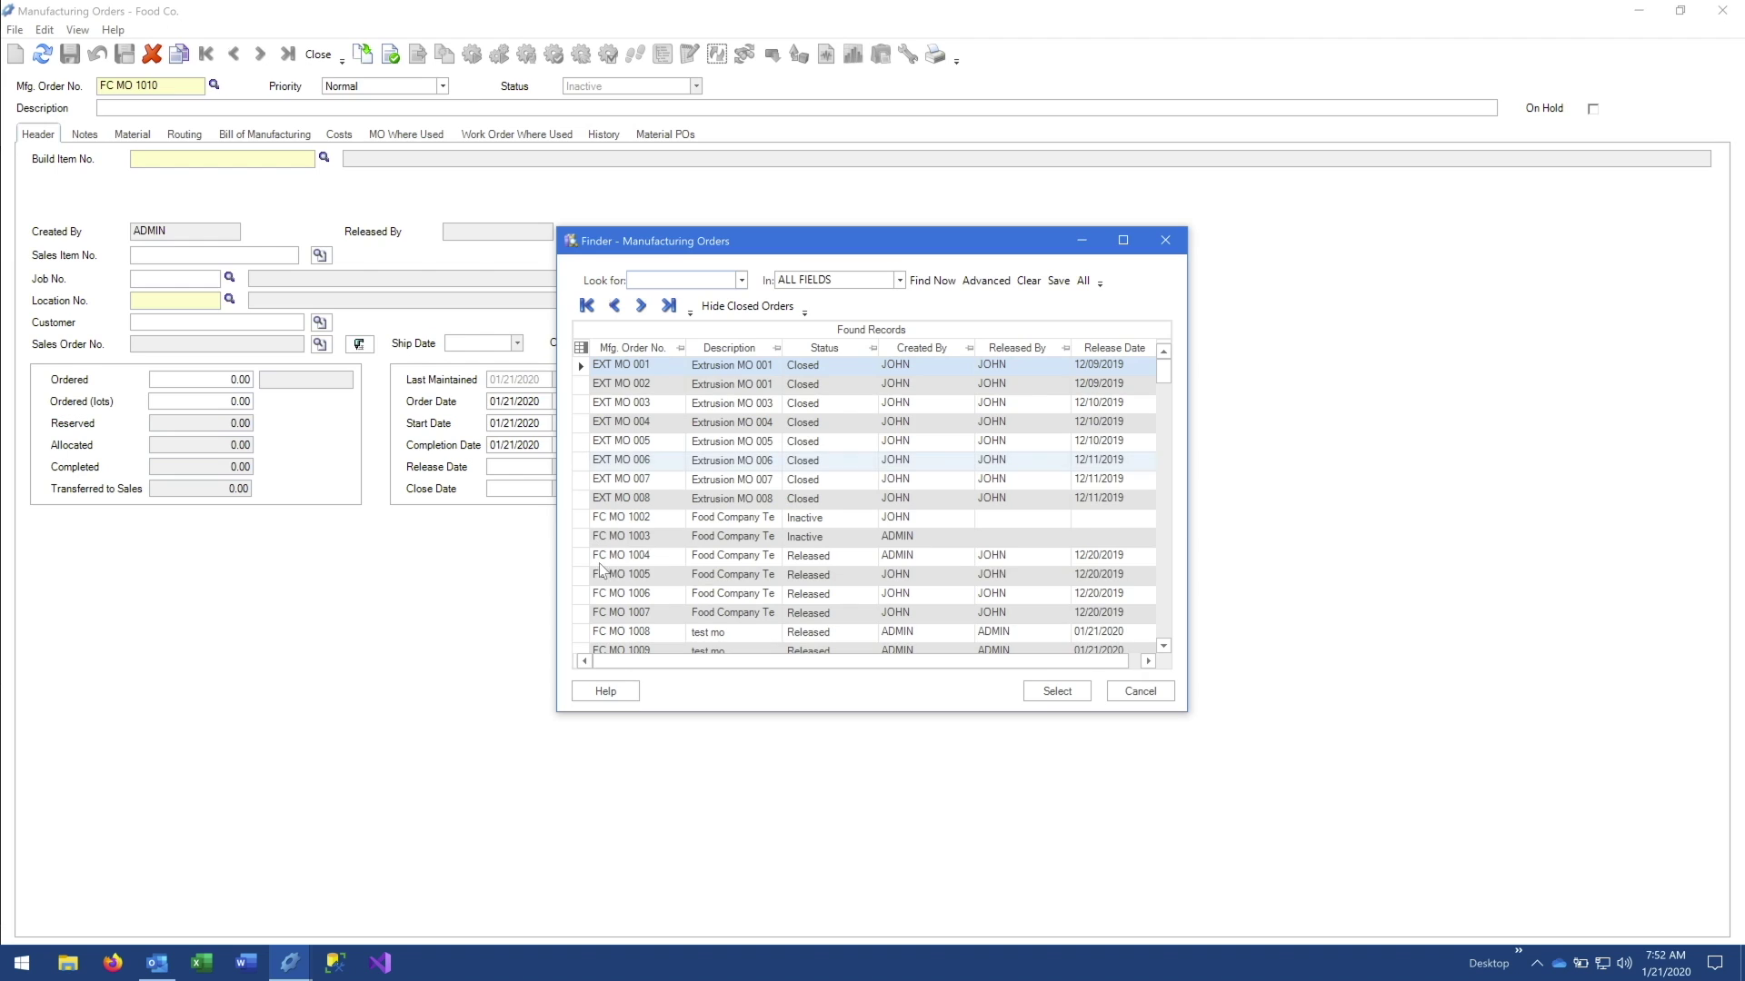
pyautogui.write('1008')
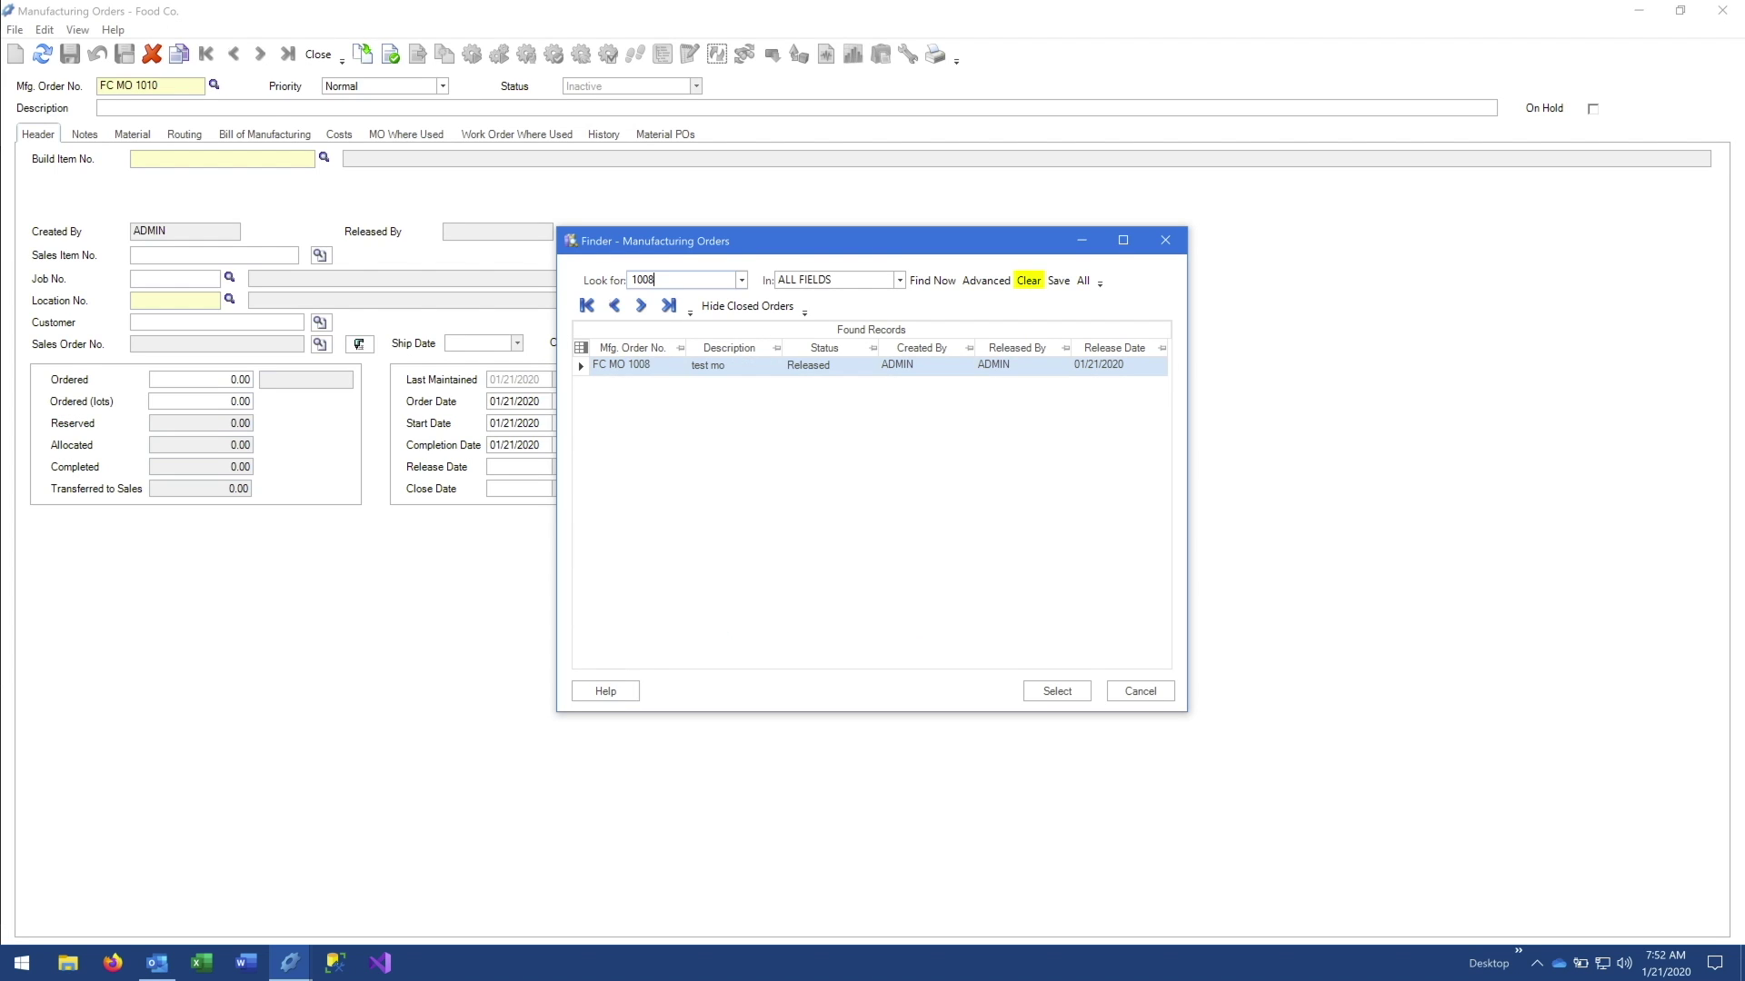
pyautogui.doubleClick(579, 364)
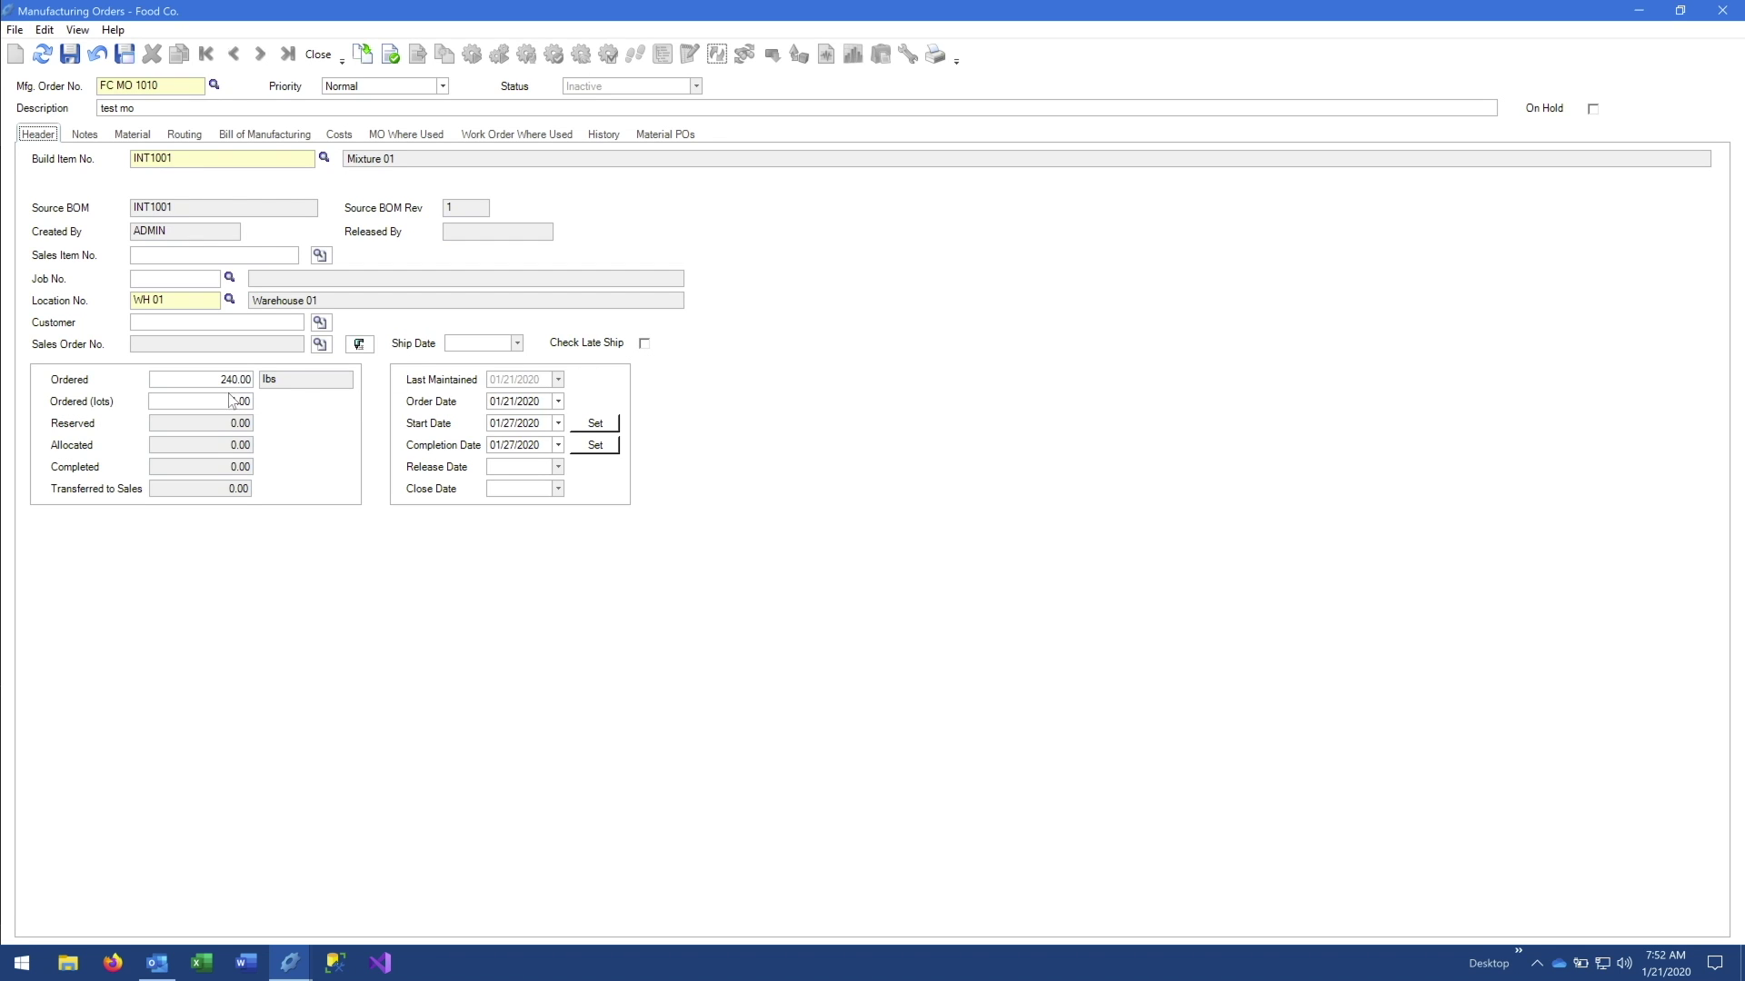
pyautogui.click(133, 134)
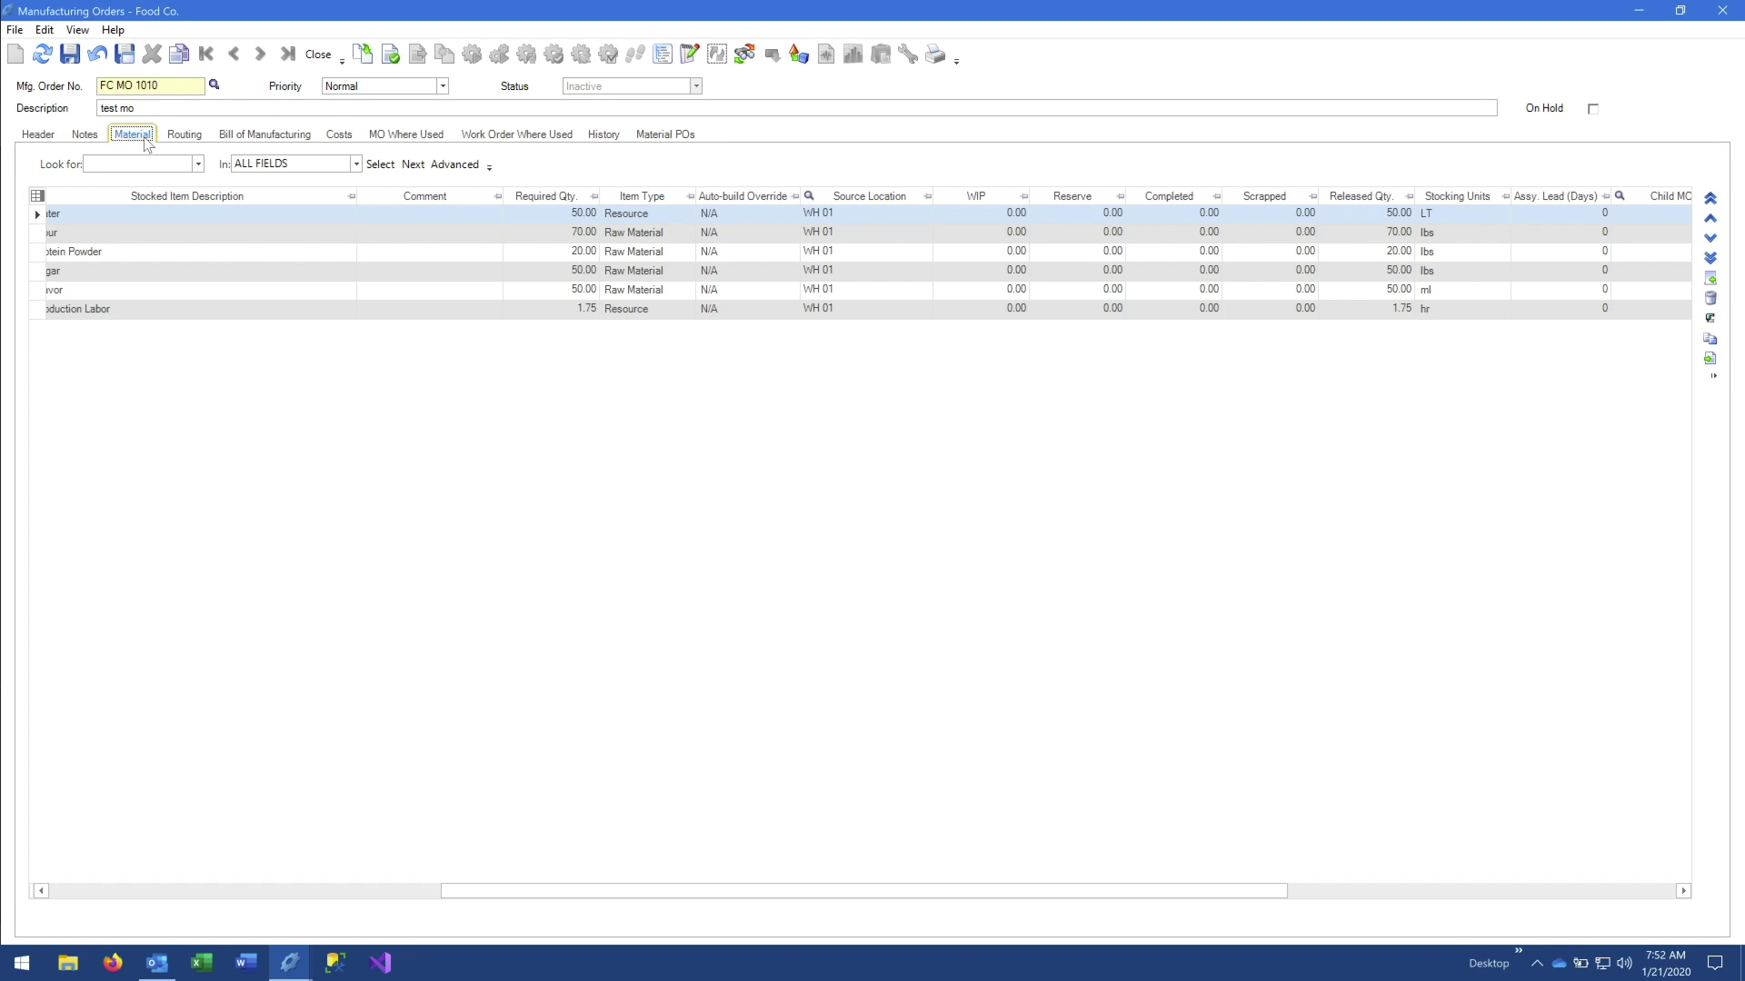
# Review the copied order's material lines down to Production Labor, then close the order without adding it
pyautogui.click(182, 136)
pyautogui.click(136, 136)
pyautogui.moveTo(491, 888); pyautogui.dragTo(65, 892)
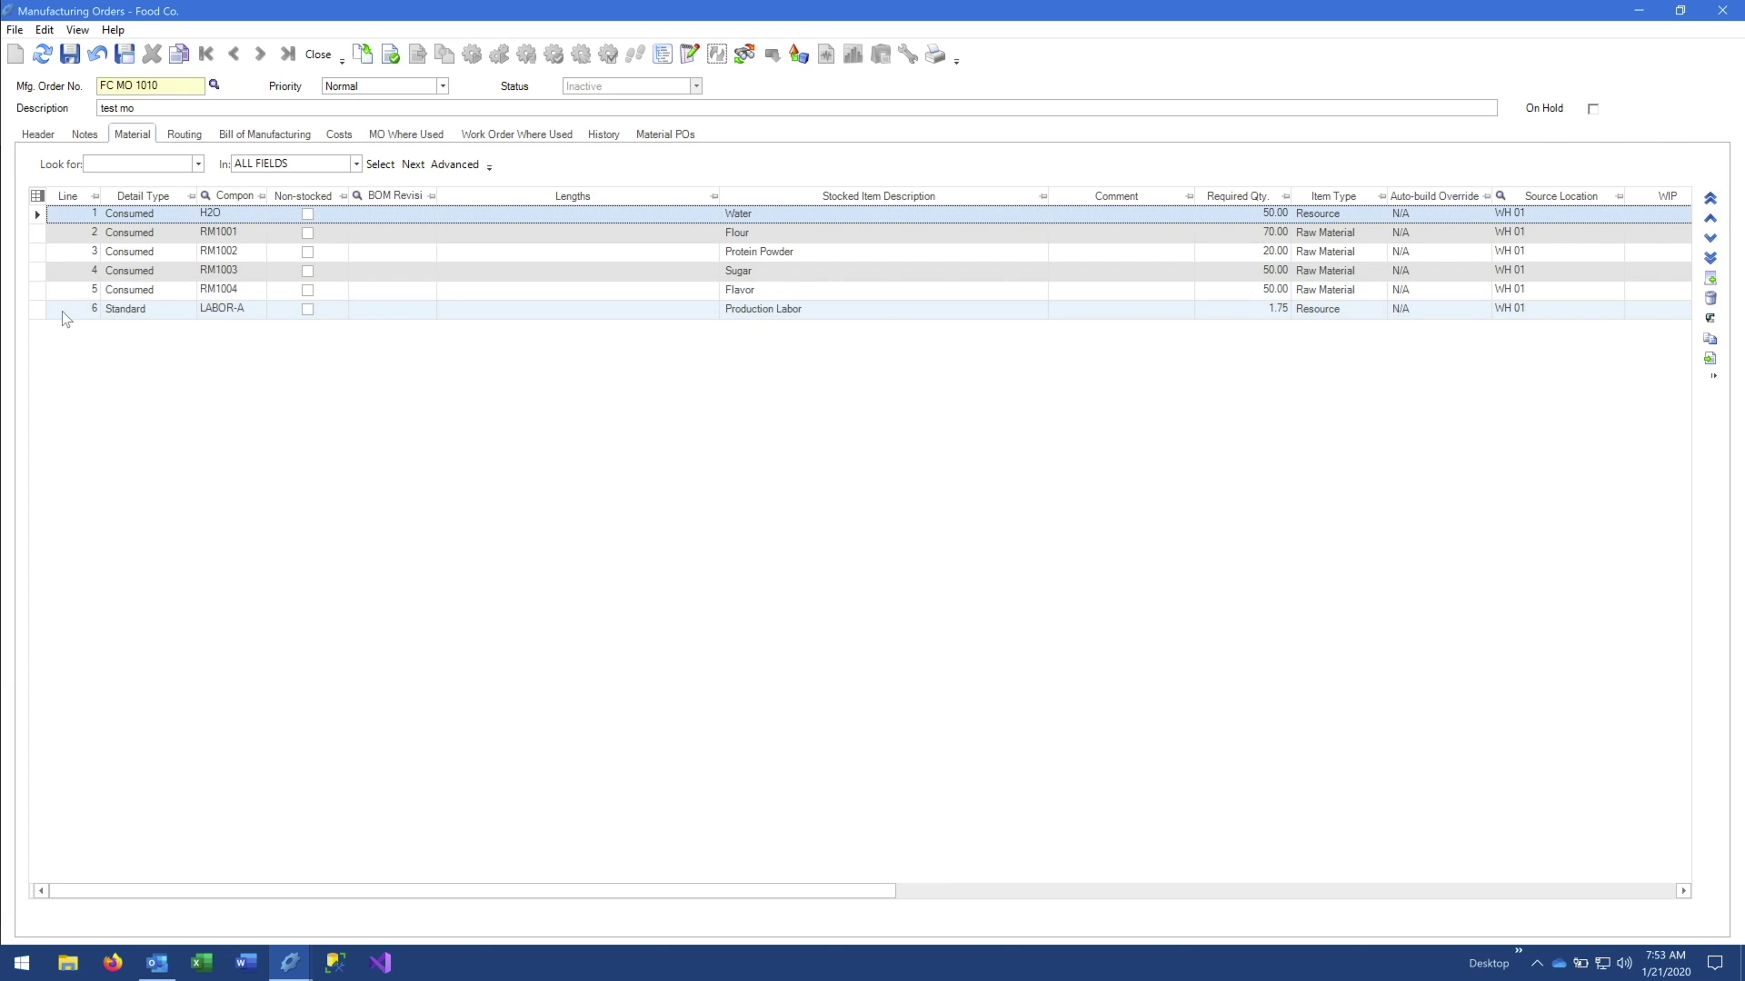
pyautogui.click(38, 311)
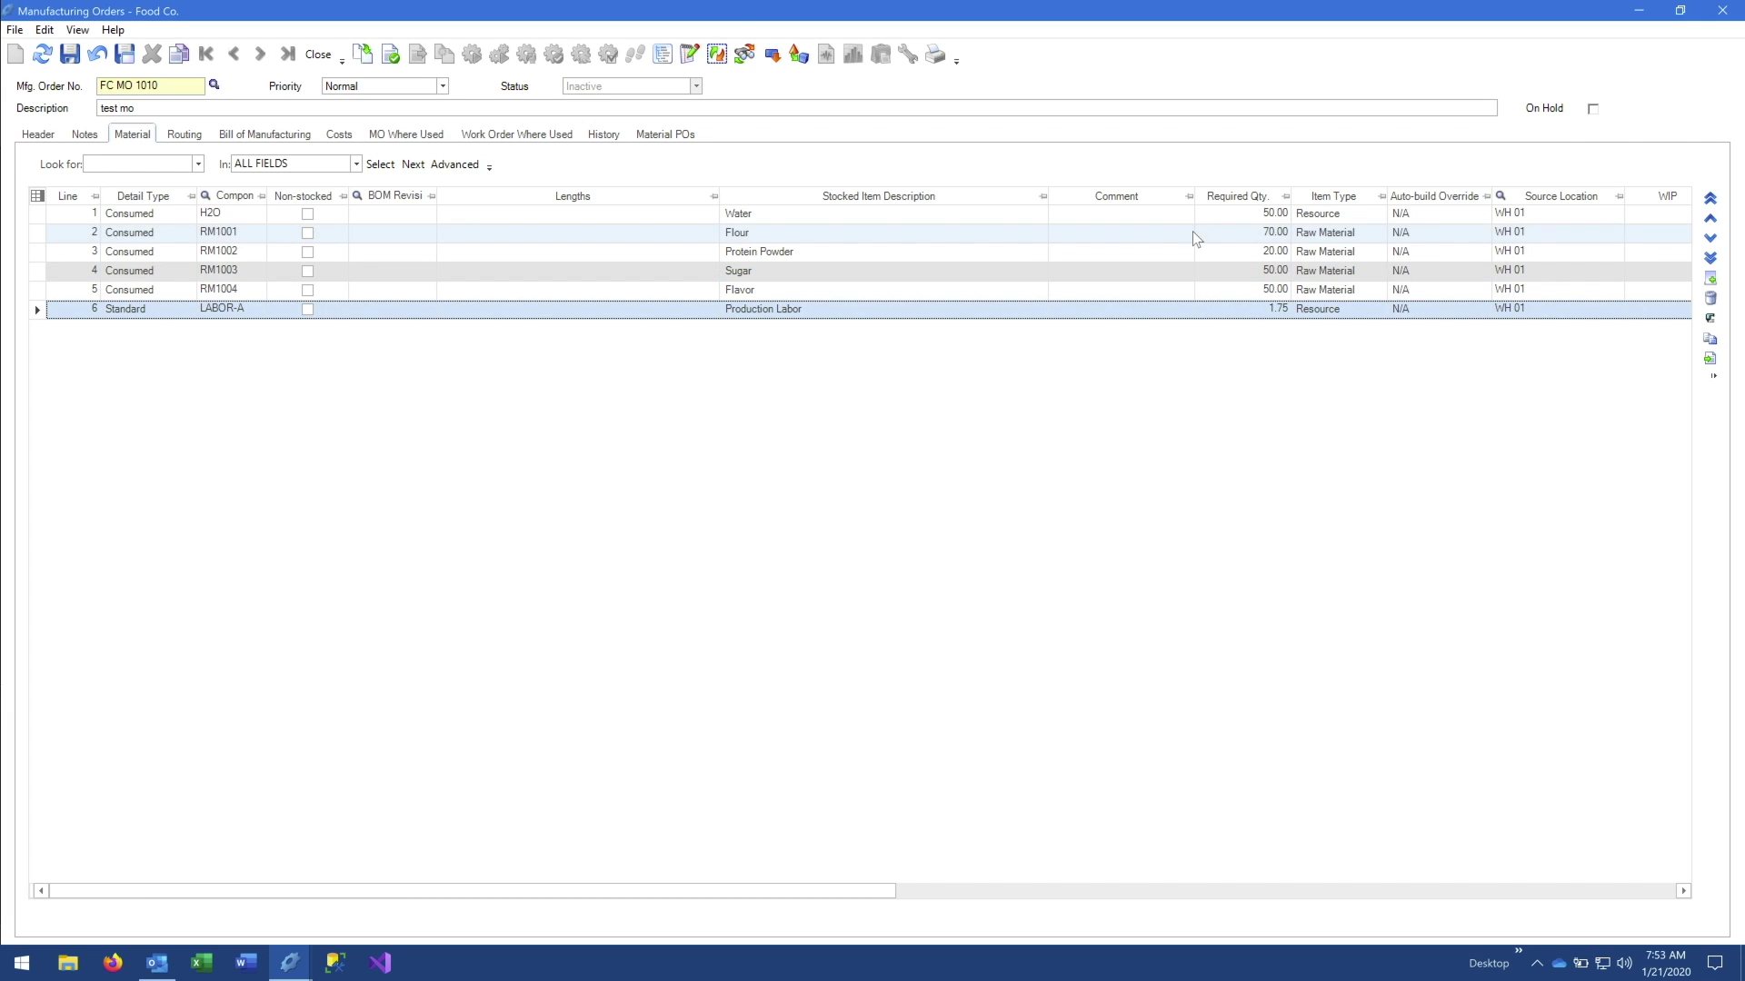
pyautogui.click(38, 136)
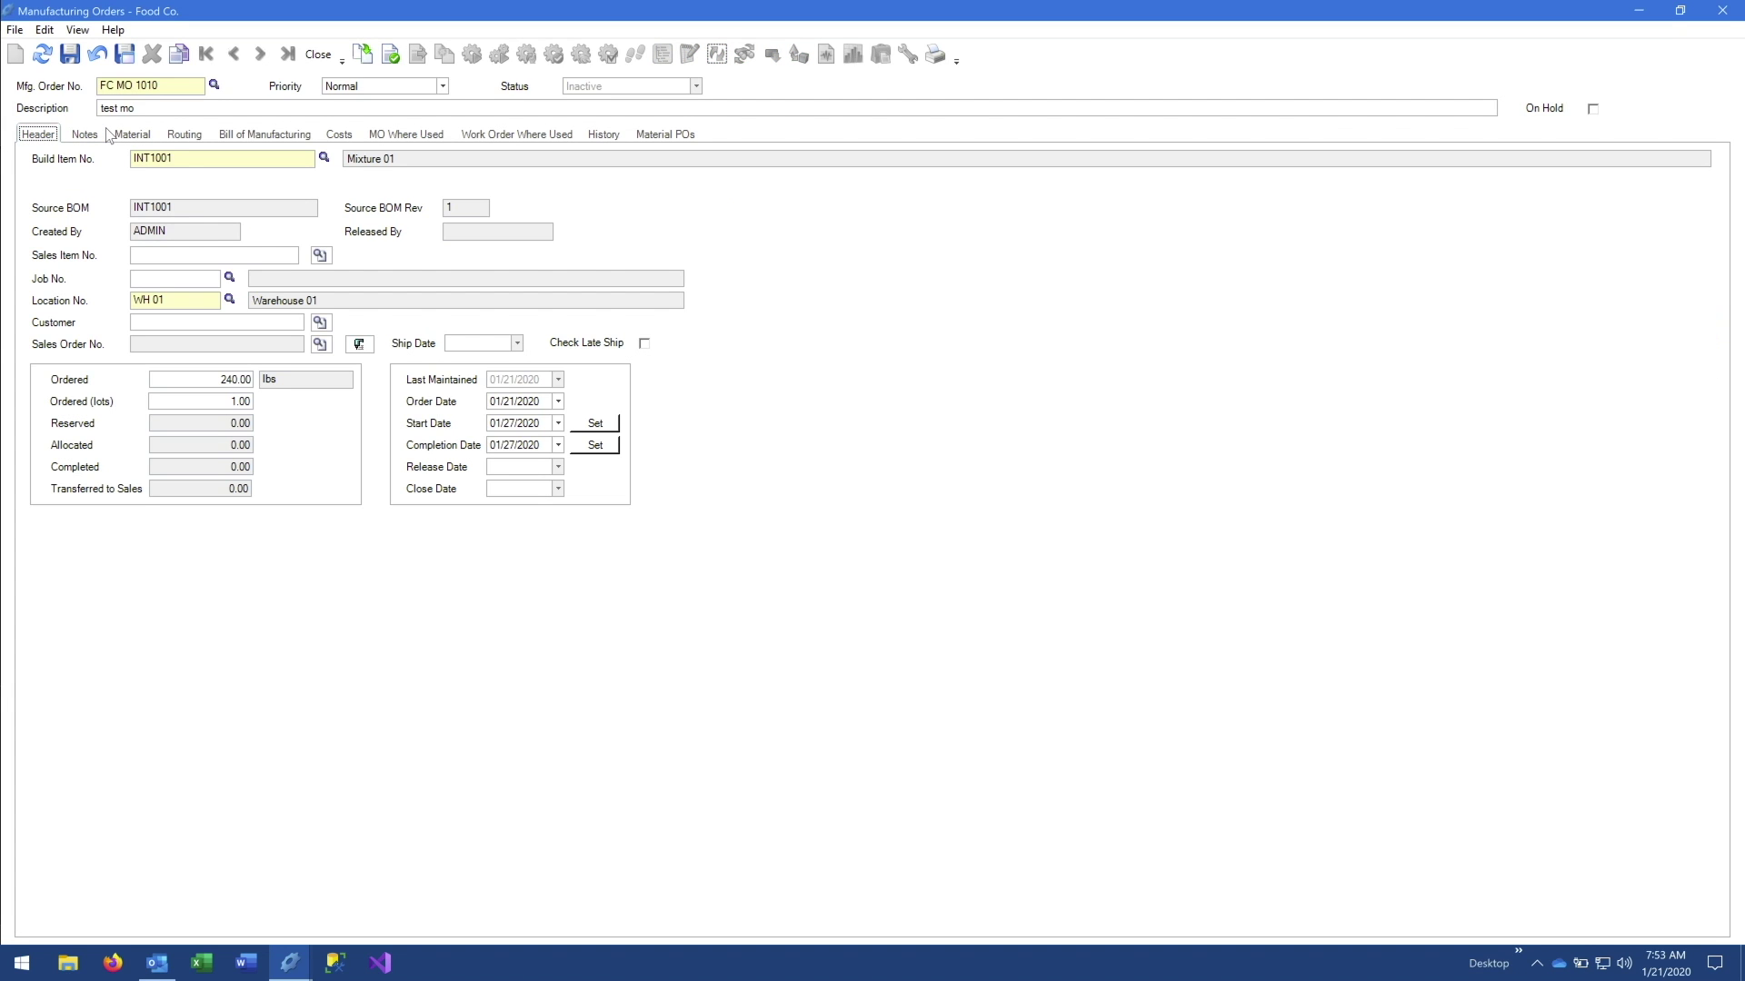
pyautogui.click(318, 54)
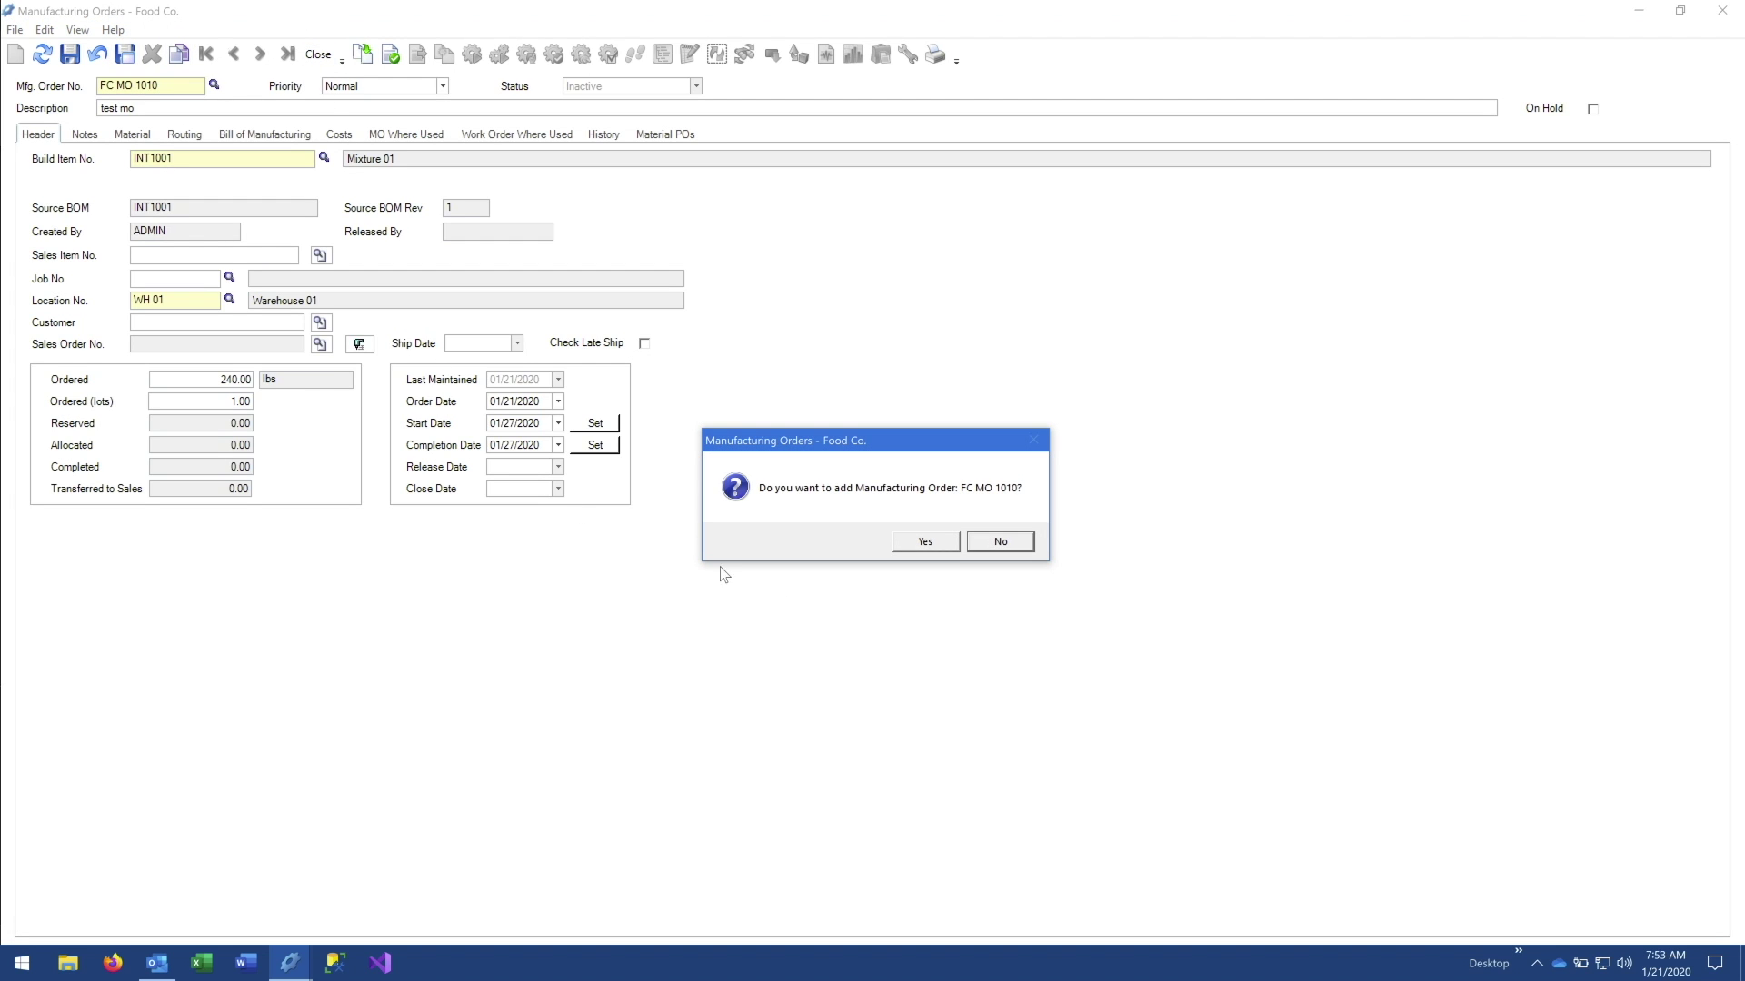
pyautogui.click(1007, 543)
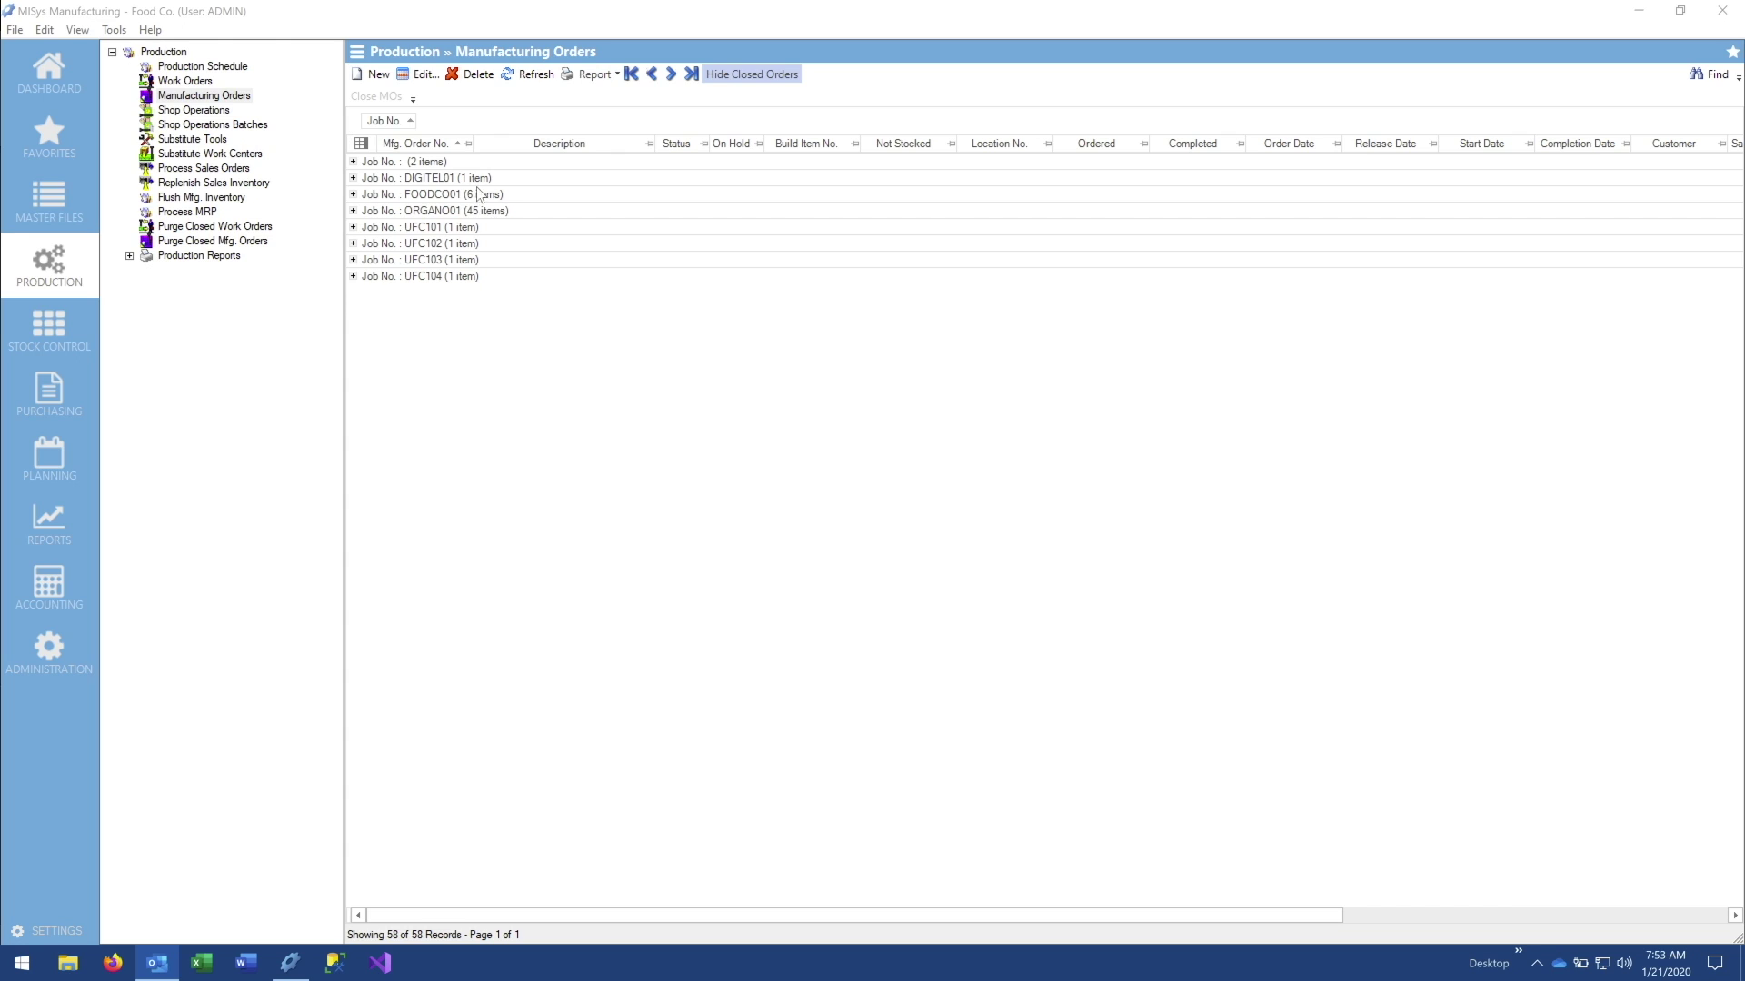
# Create a new manufacturing order described as "test mo SFC" with Mixture 01 Batch (INT1001-B) as the build item
pyautogui.click(359, 76)
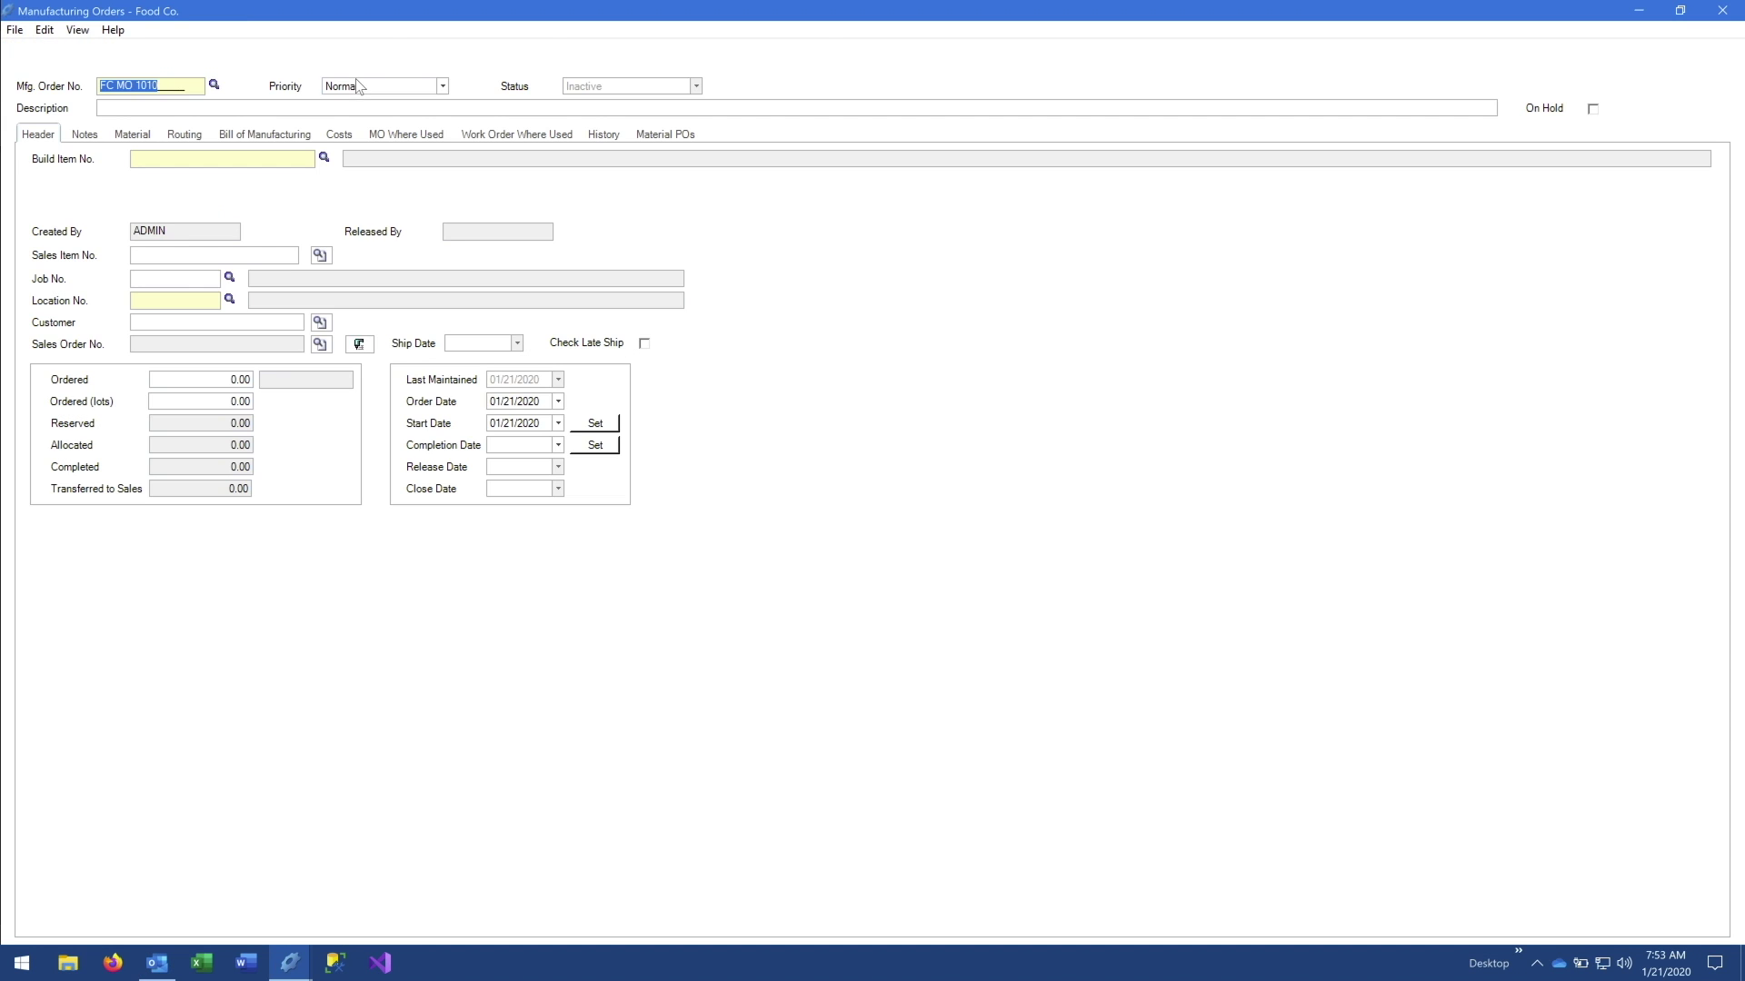
pyautogui.click(235, 108)
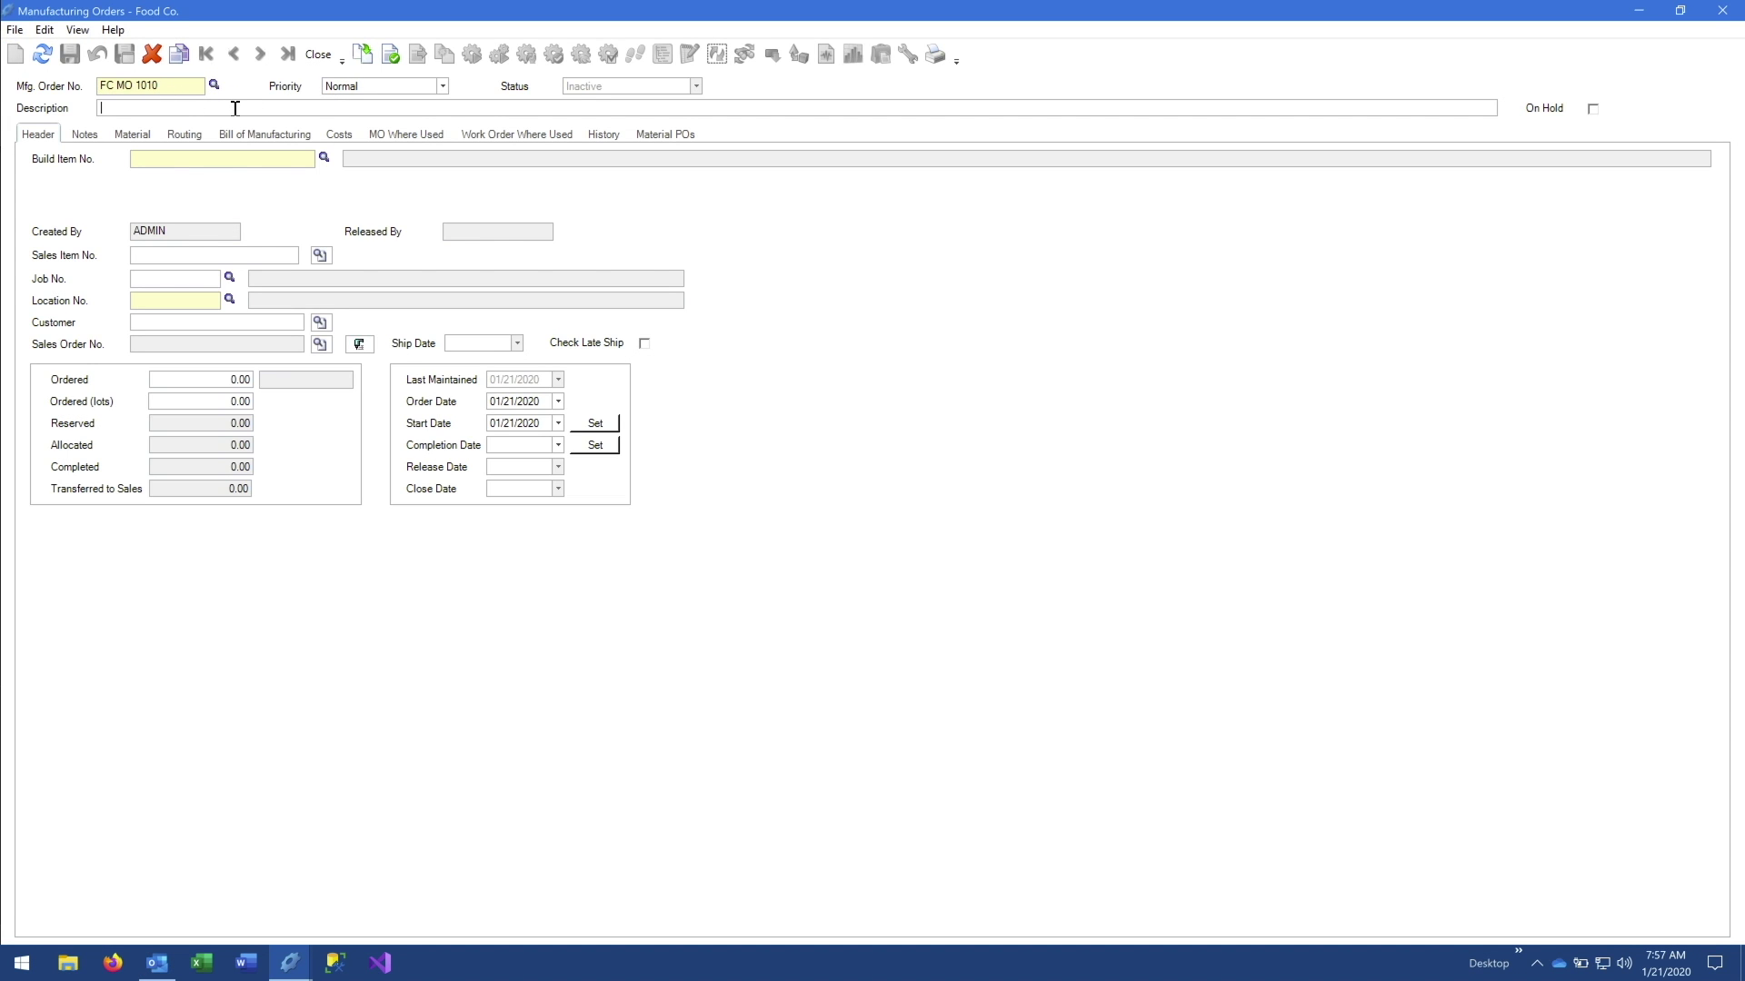
pyautogui.write('test mo SFC')
pyautogui.click(326, 159)
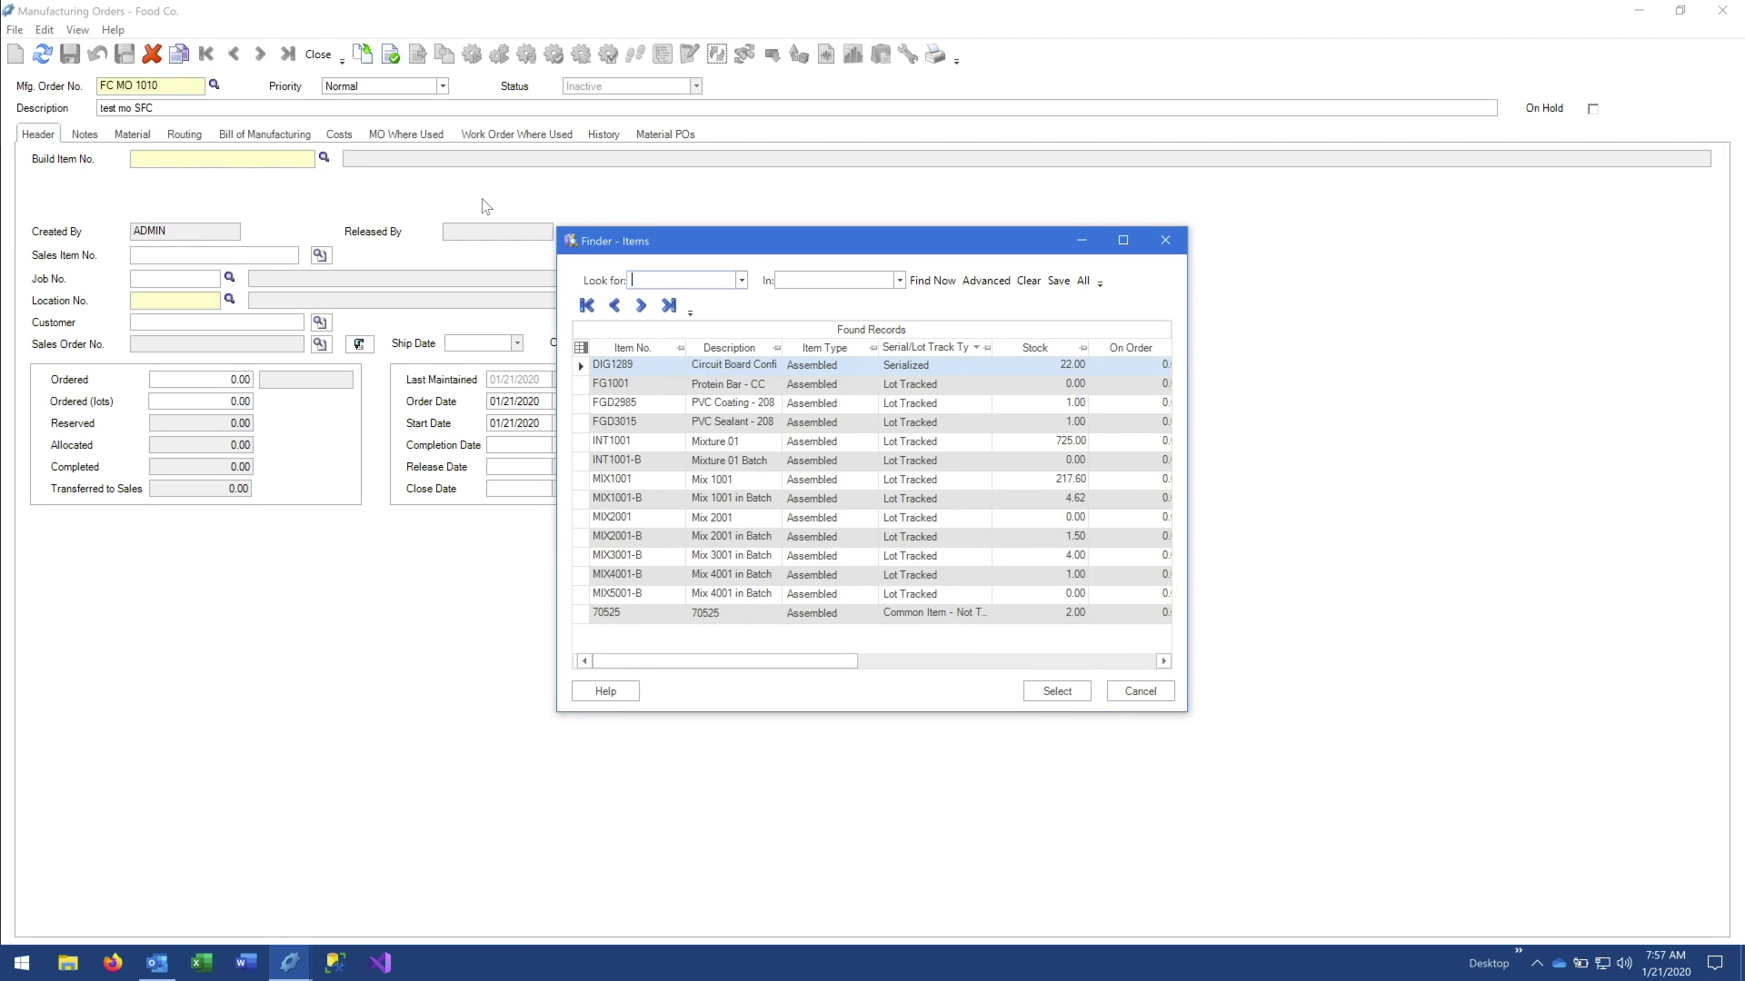
pyautogui.click(582, 469)
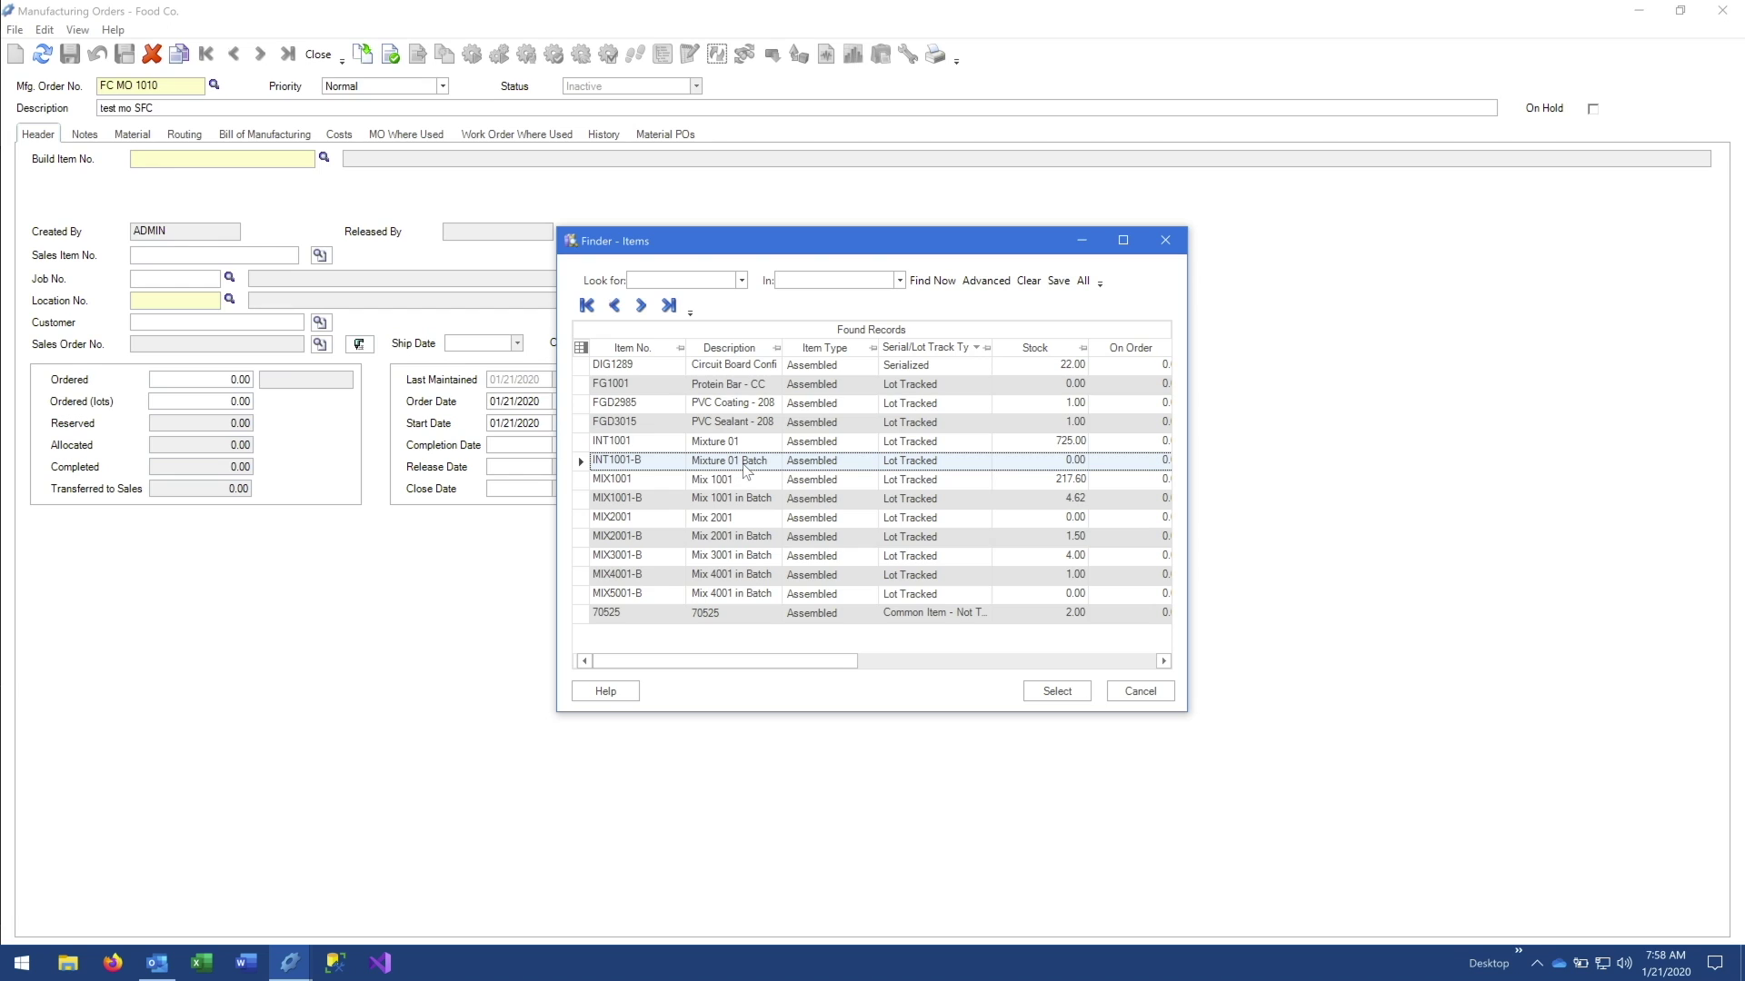
pyautogui.click(1078, 697)
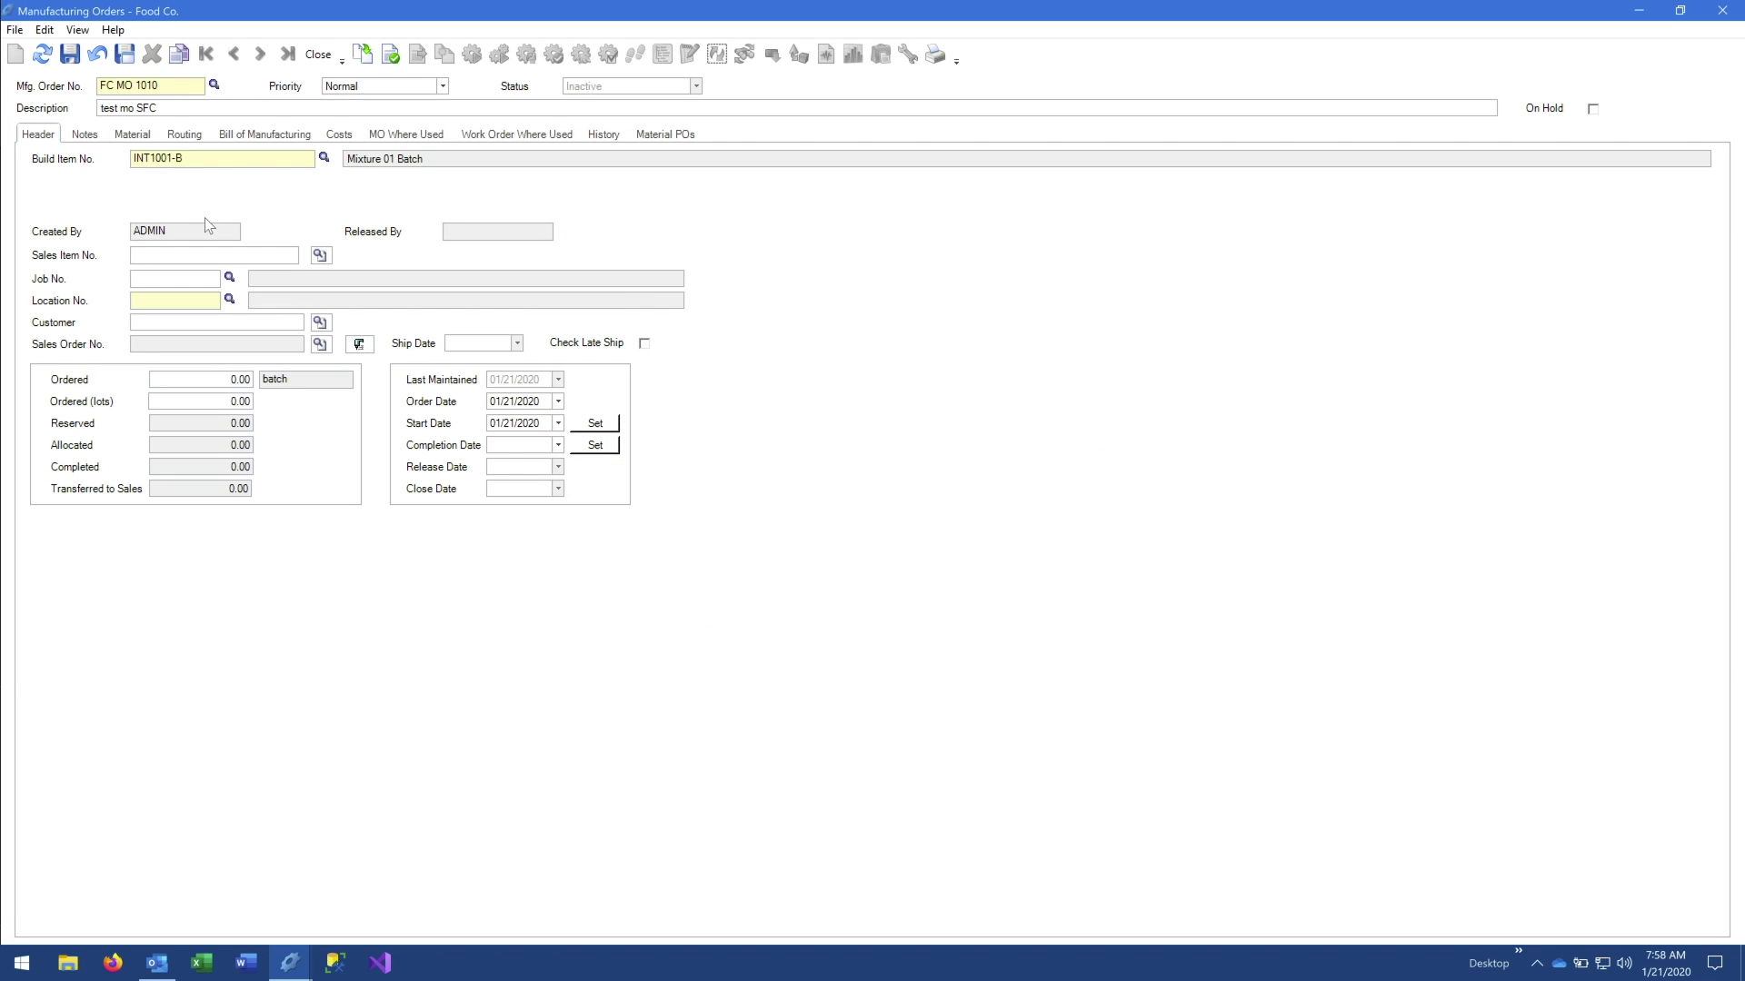
# Set the location to WH 01 and the ordered quantity to 1 batch, populating the order from BOM revision 0
pyautogui.click(230, 301)
pyautogui.doubleClick(586, 403)
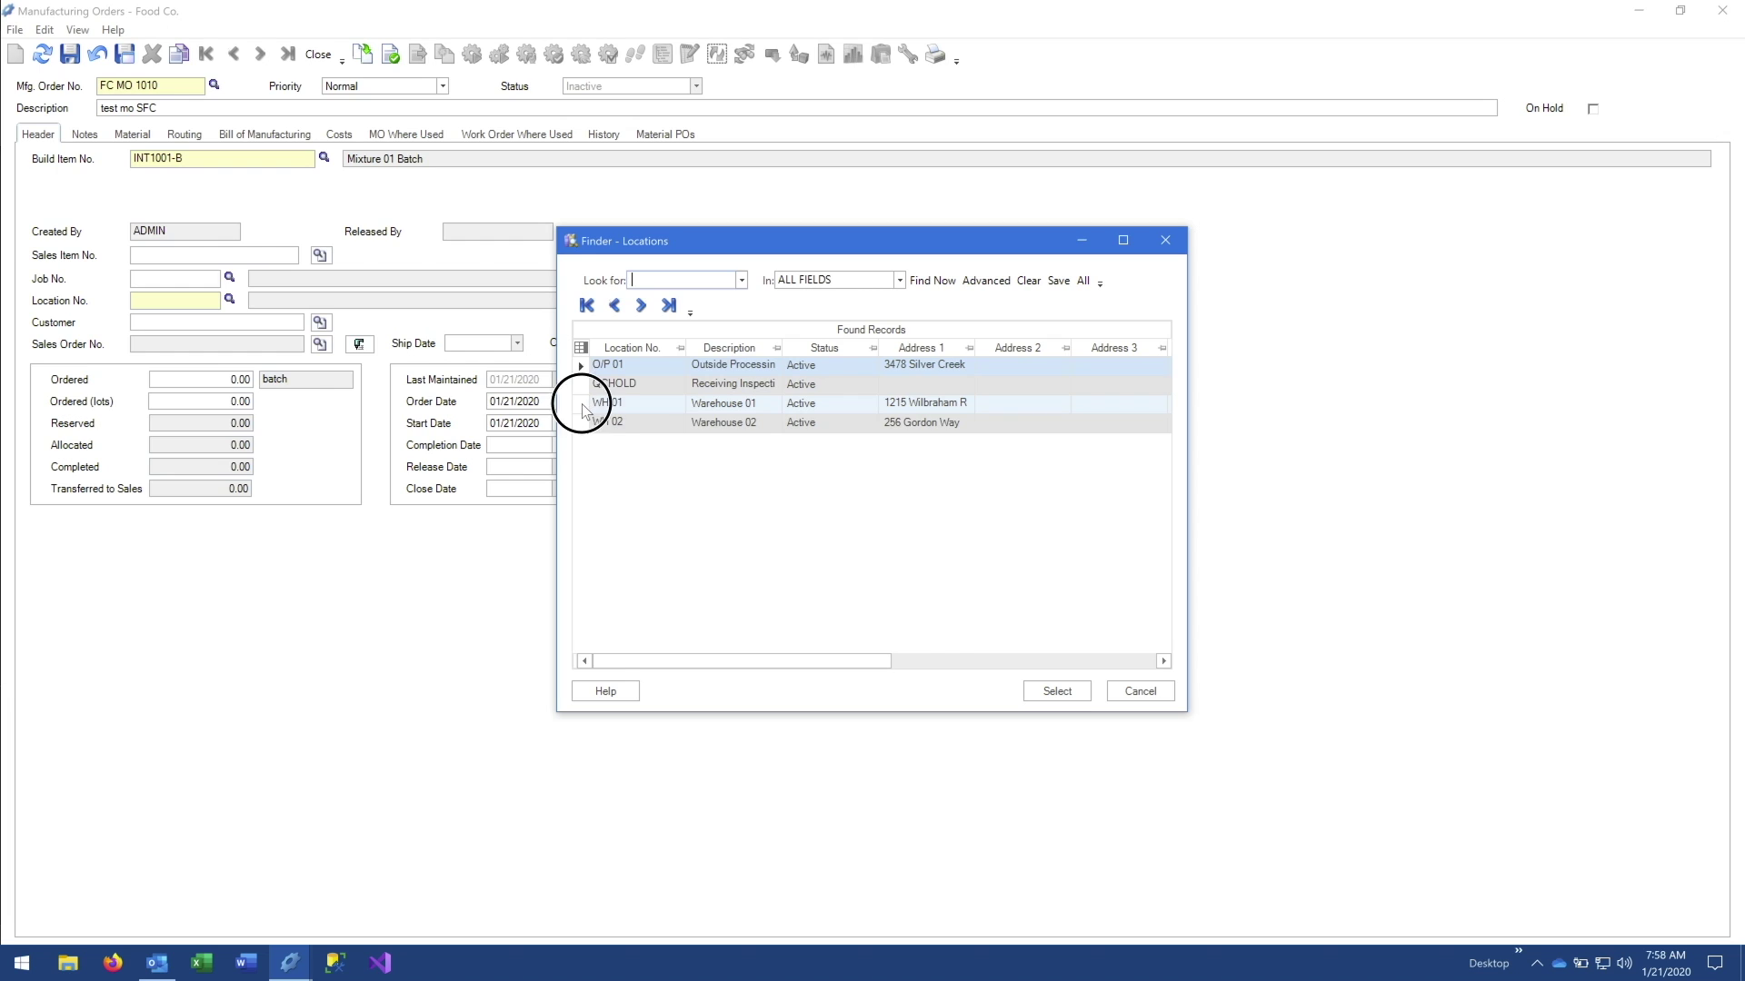
pyautogui.click(211, 381)
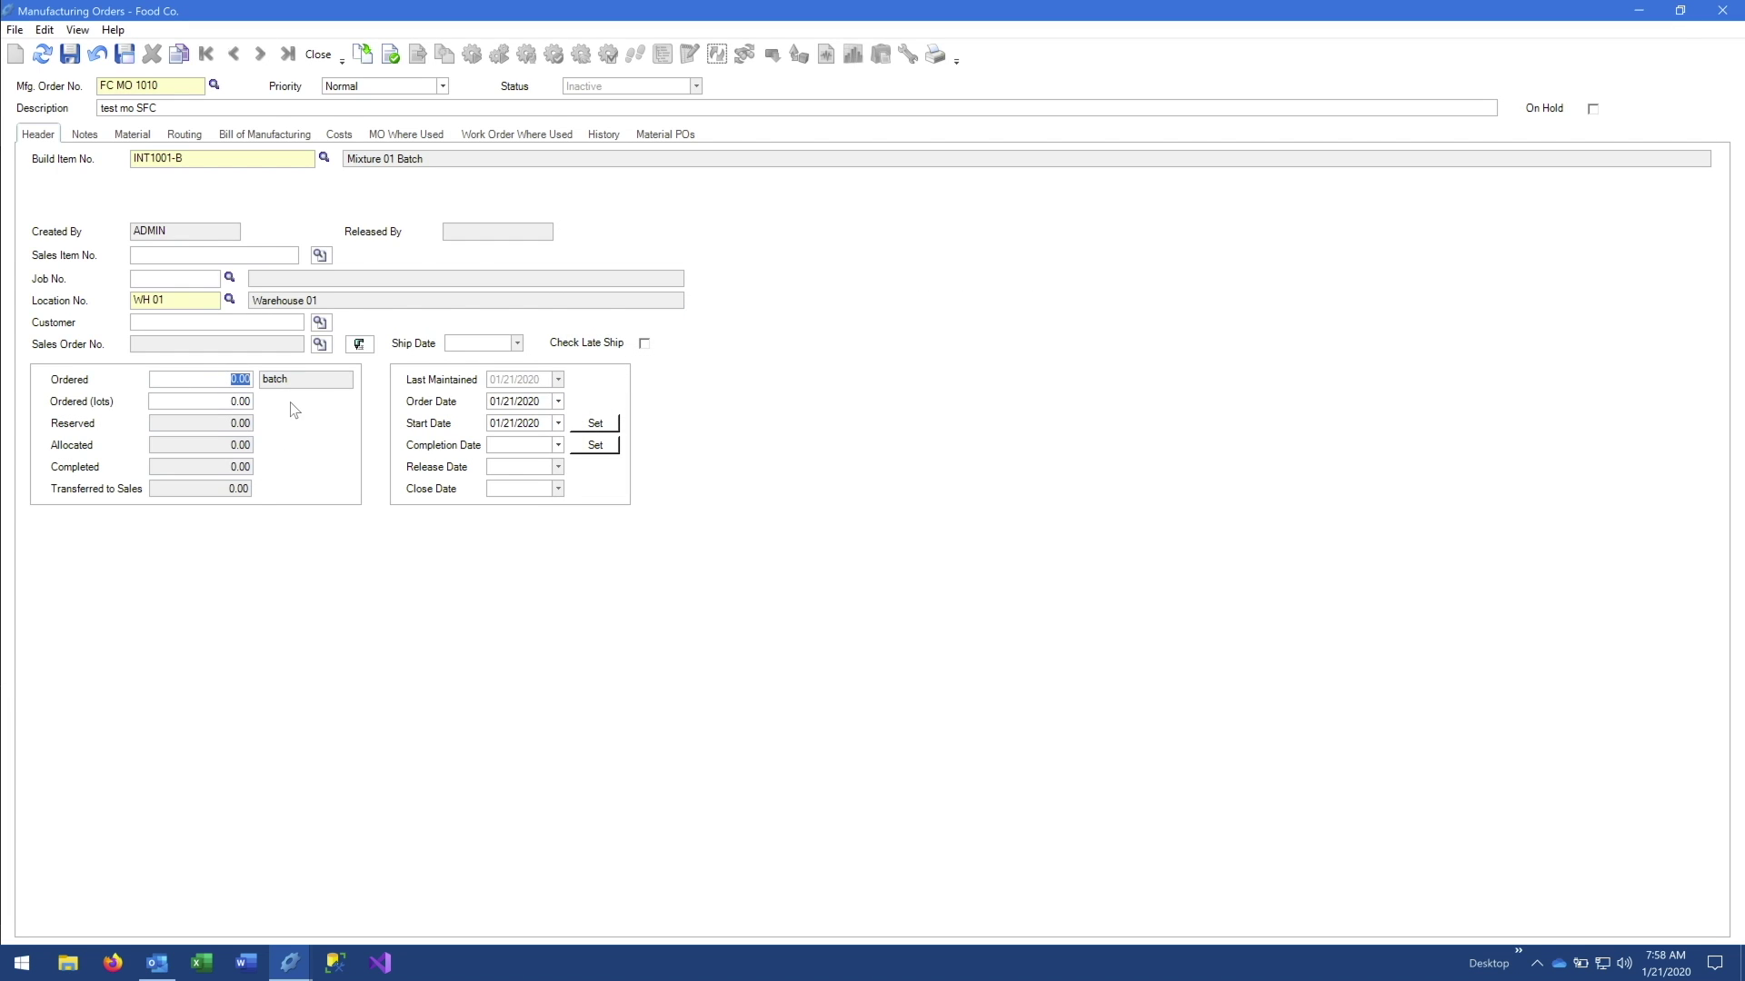
pyautogui.write('1.')
pyautogui.press('Tab')
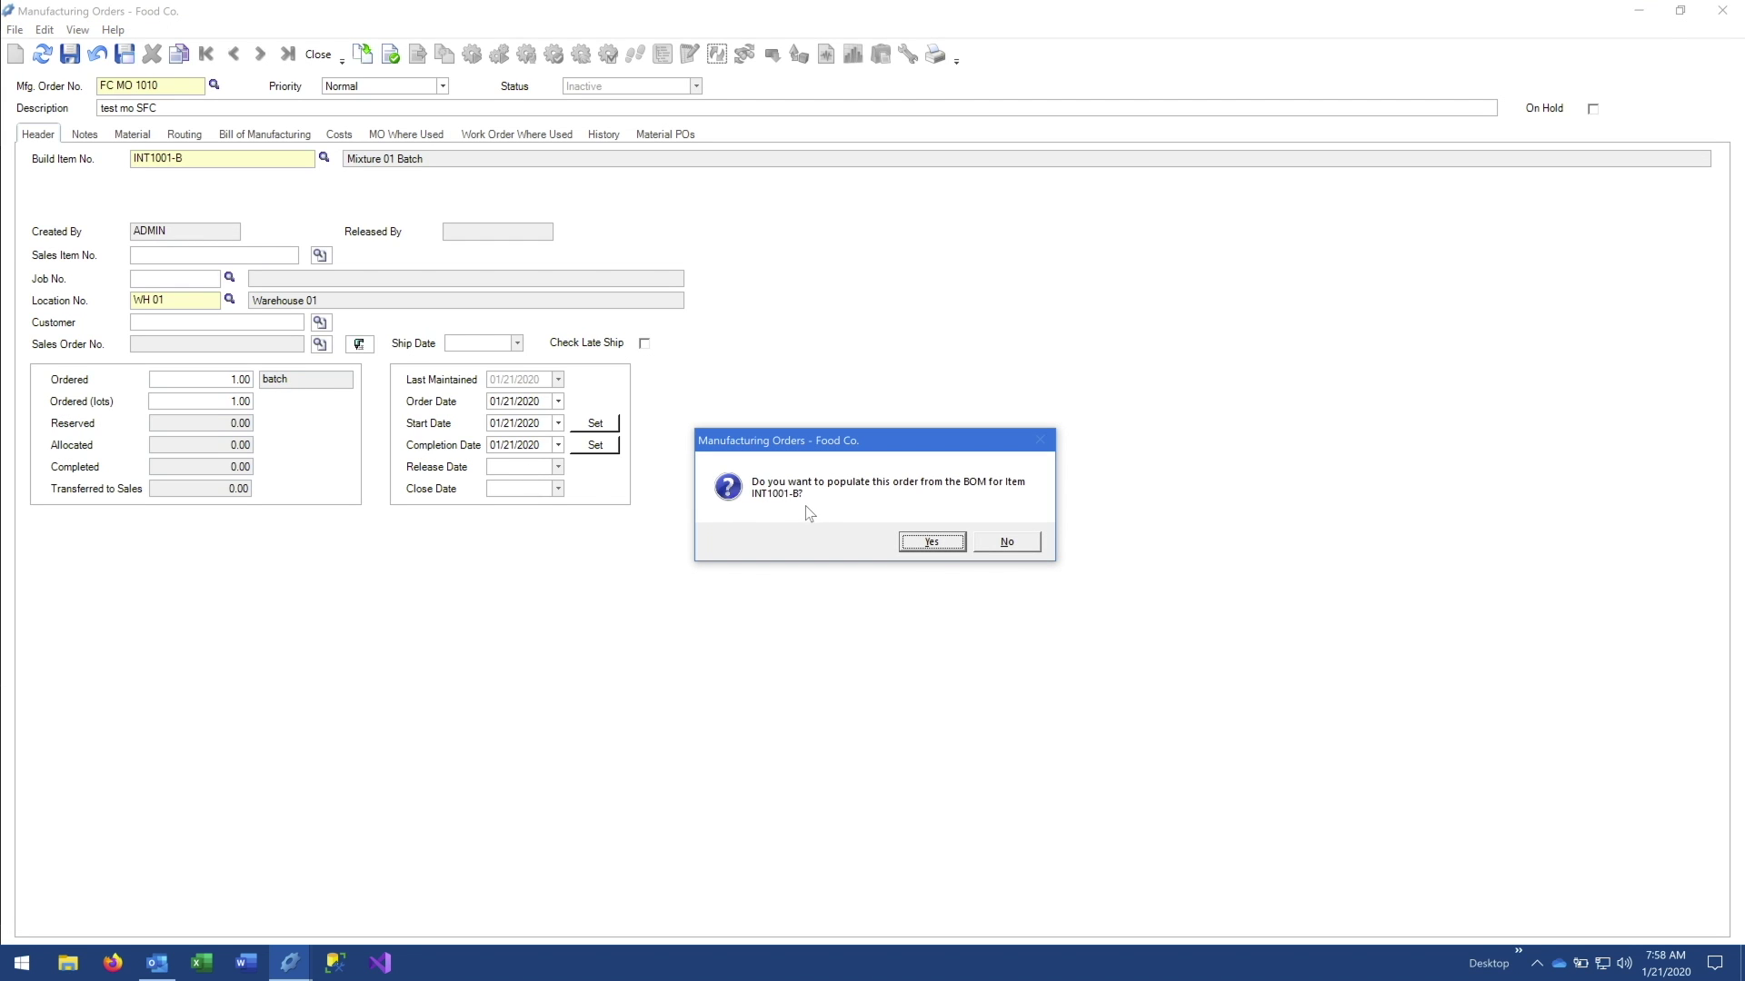
pyautogui.click(921, 542)
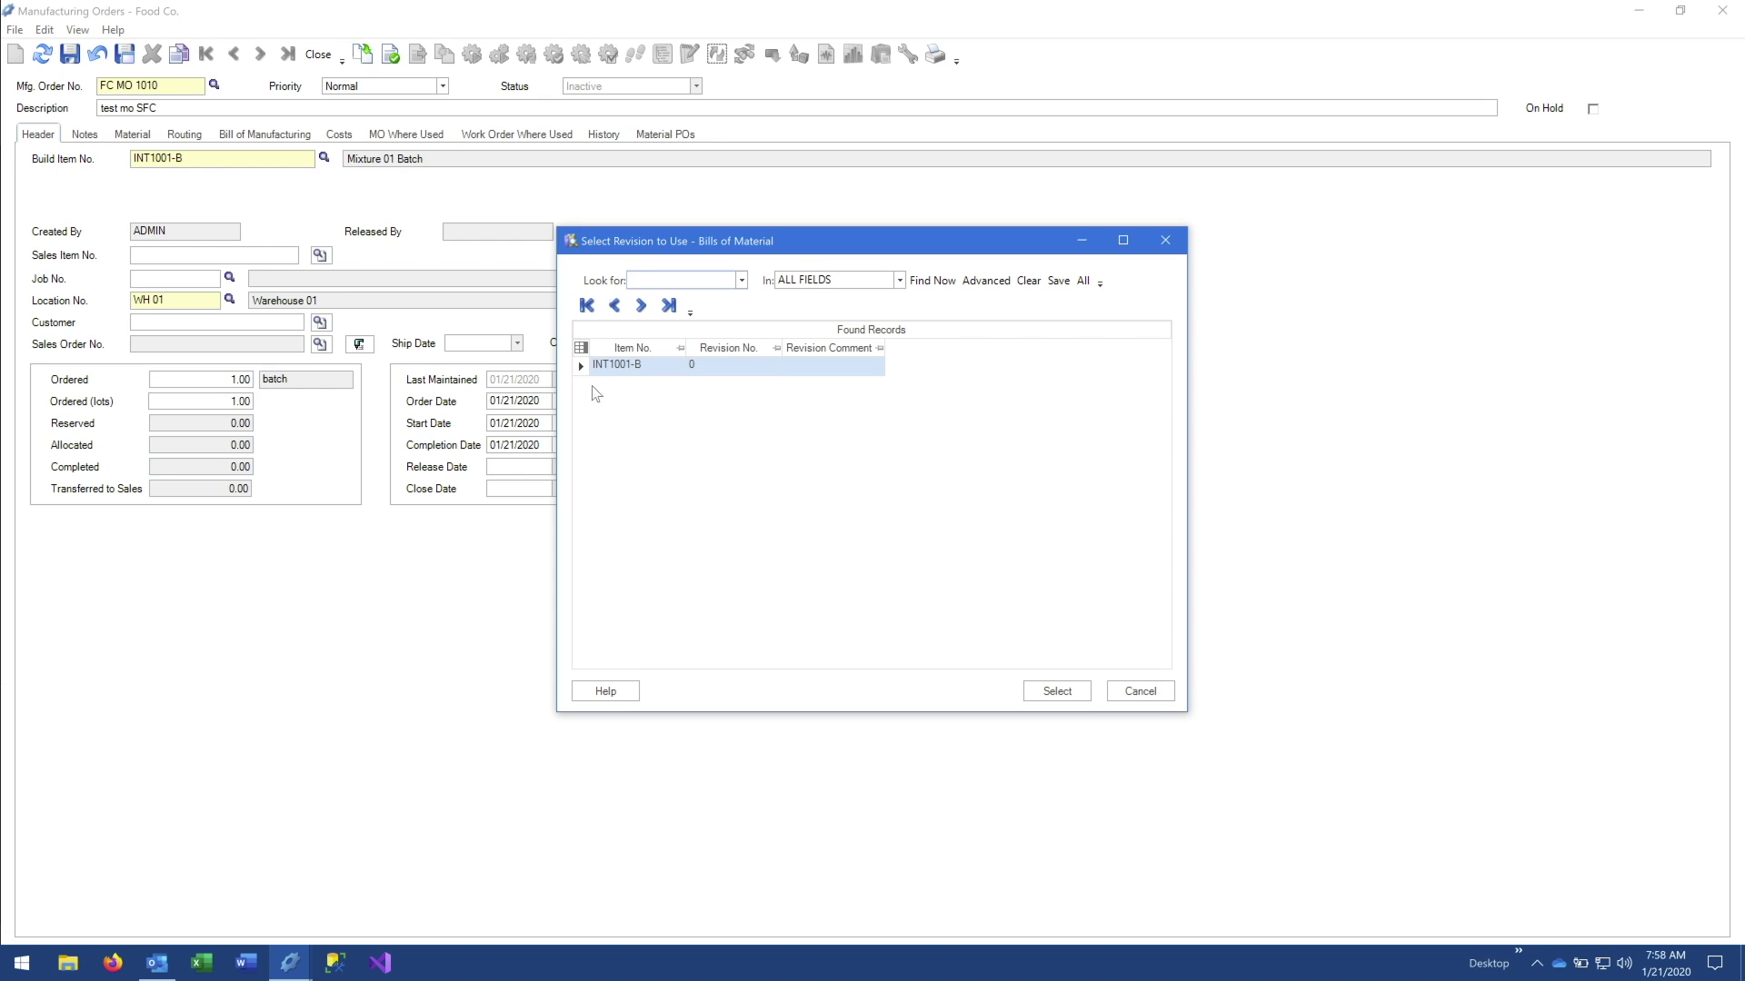
pyautogui.doubleClick(600, 364)
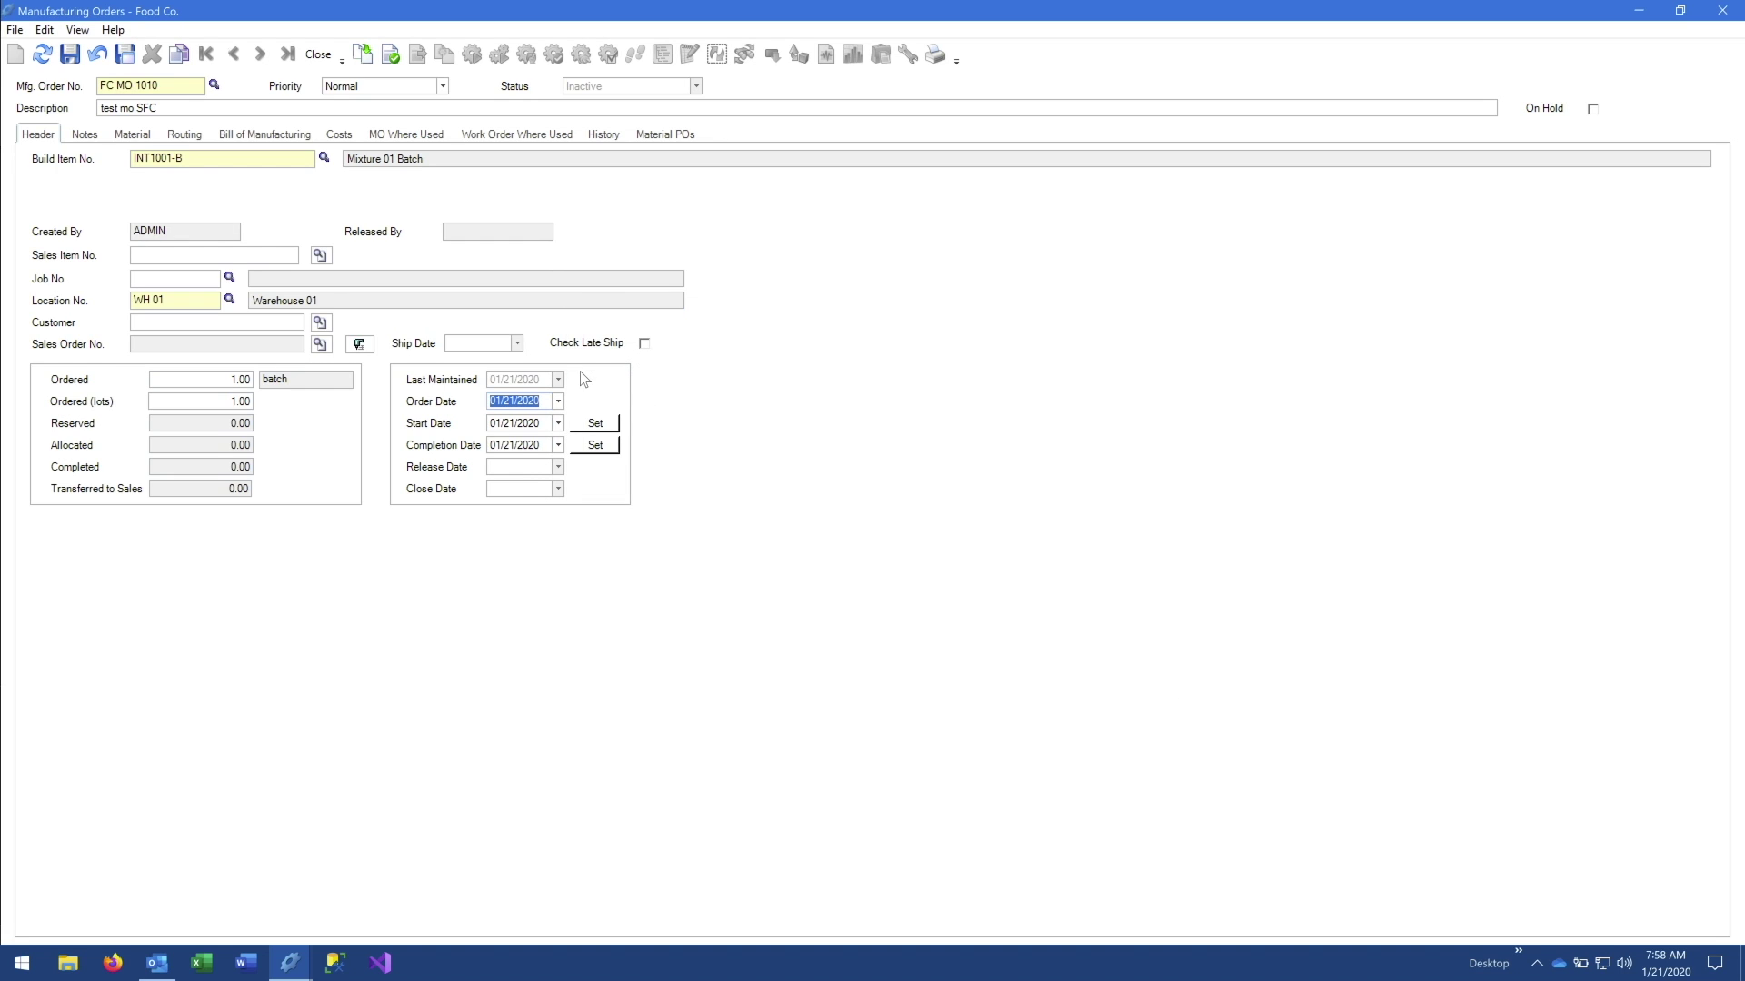
# Set the order's completion date to 01/27/2020 and calculate the start date from it
pyautogui.click(558, 445)
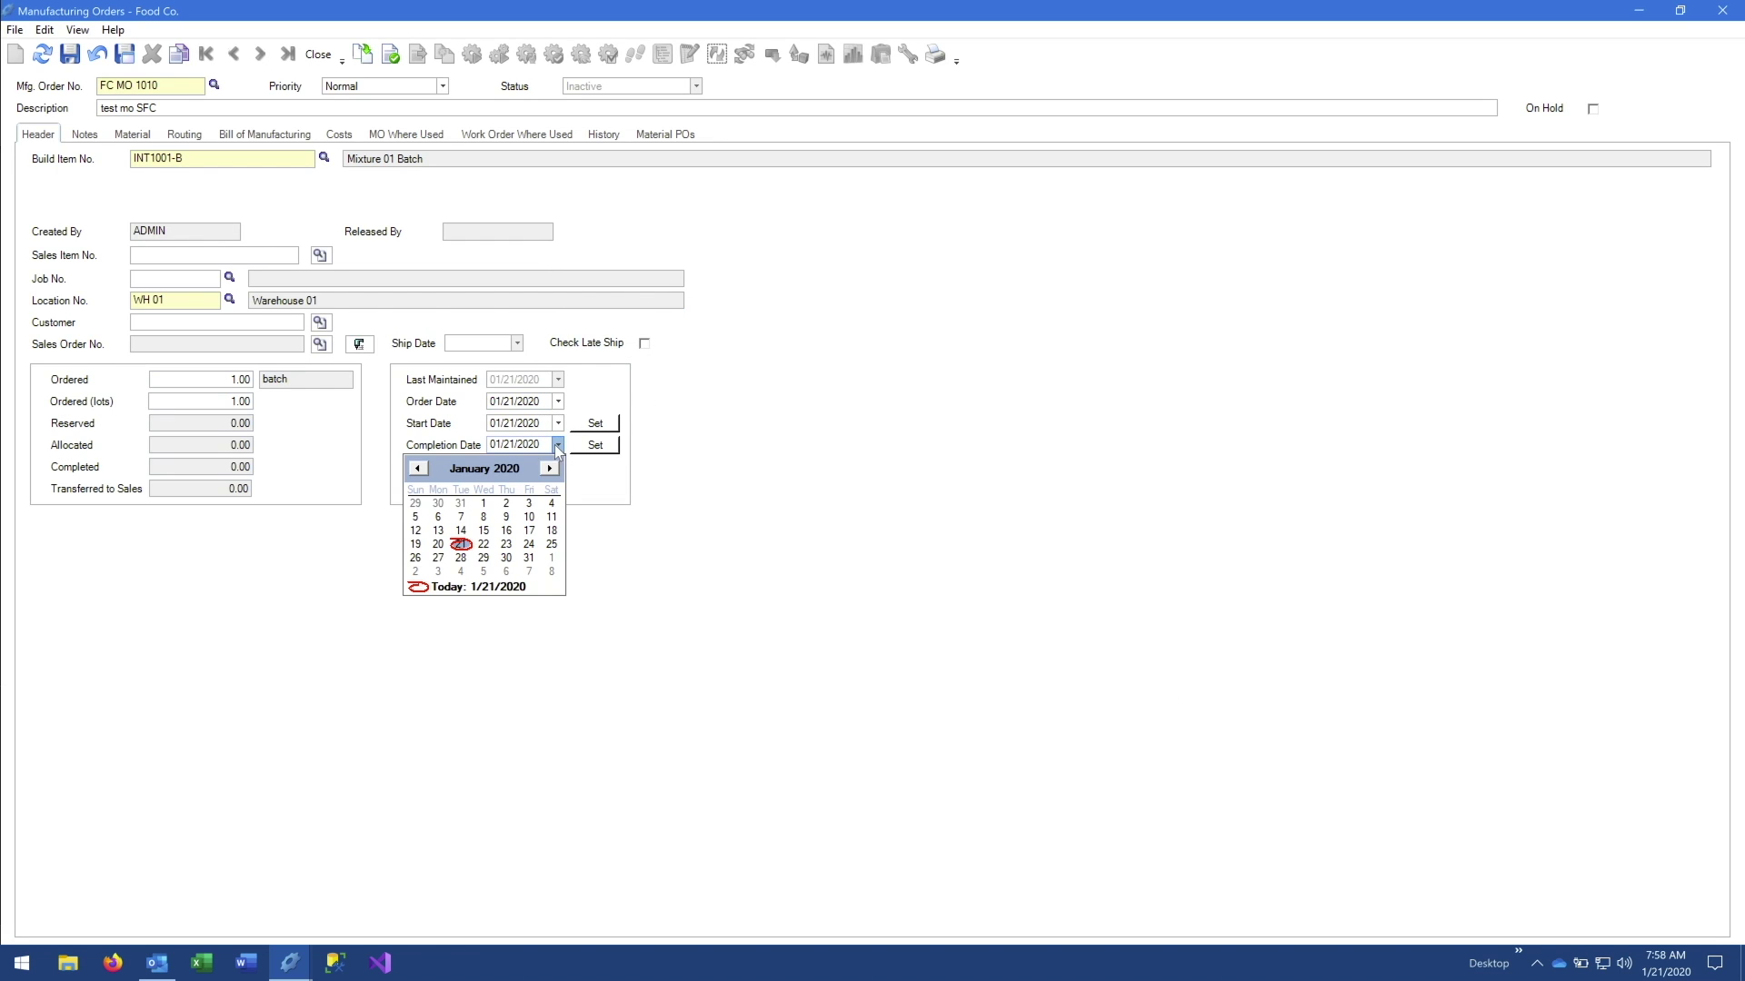
pyautogui.click(443, 567)
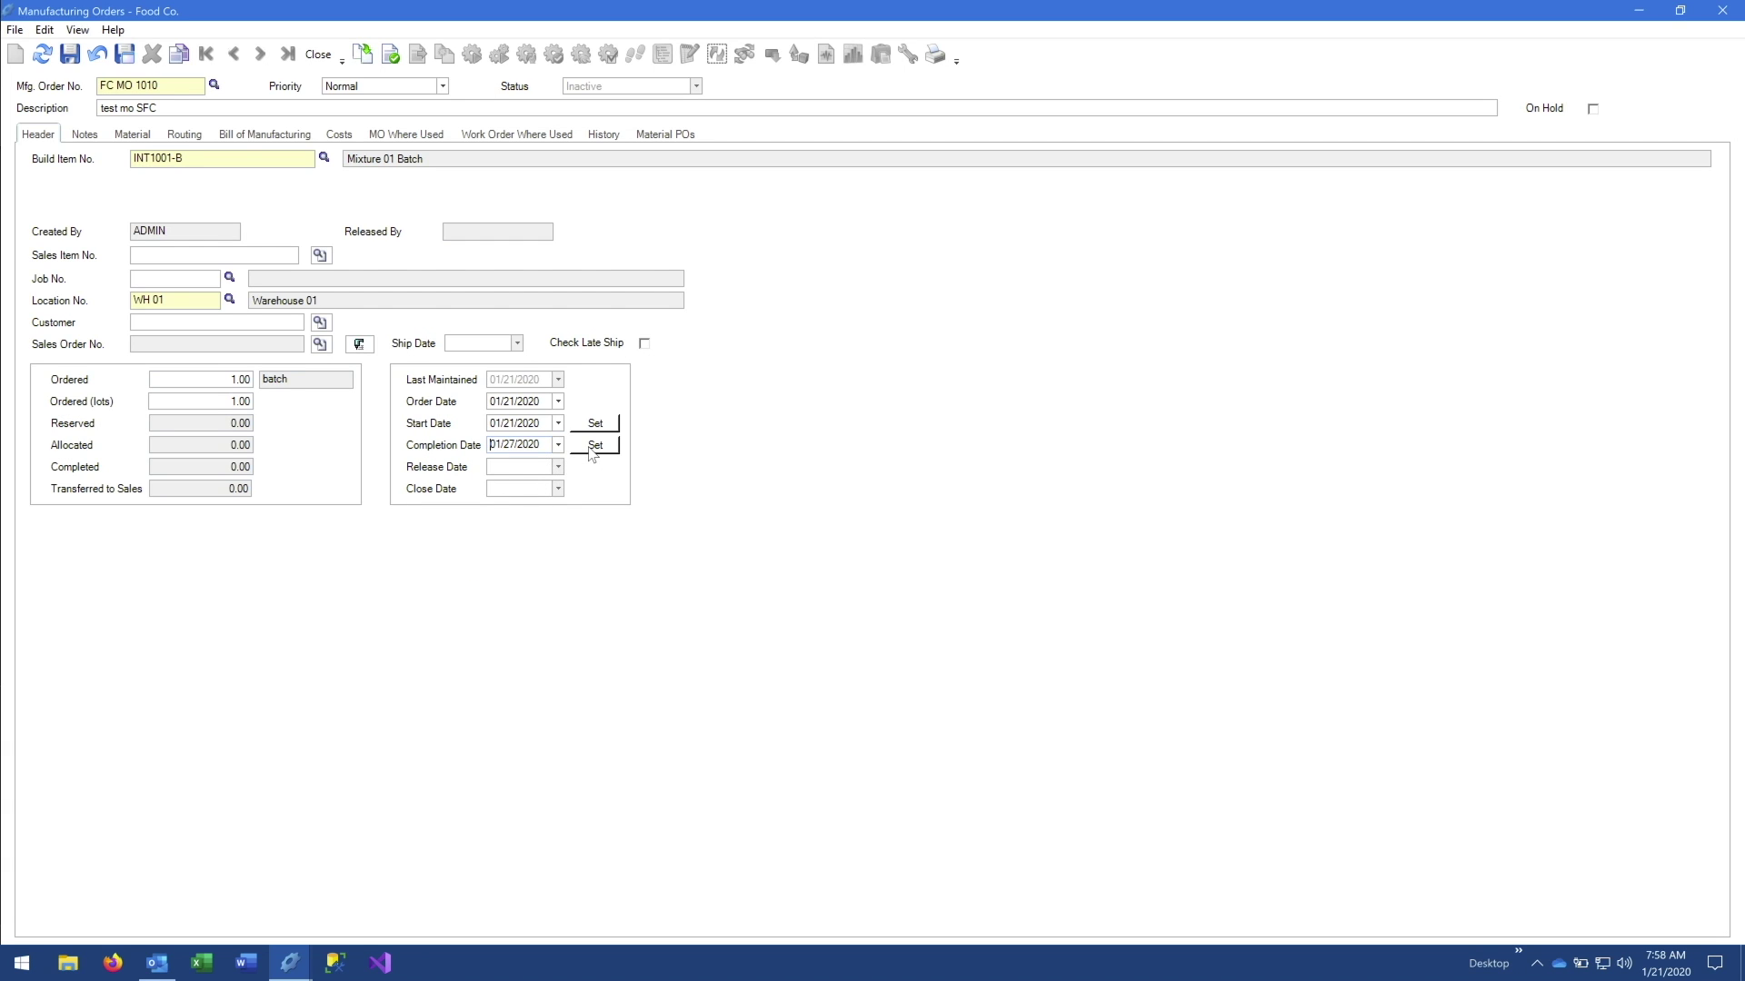
pyautogui.click(596, 425)
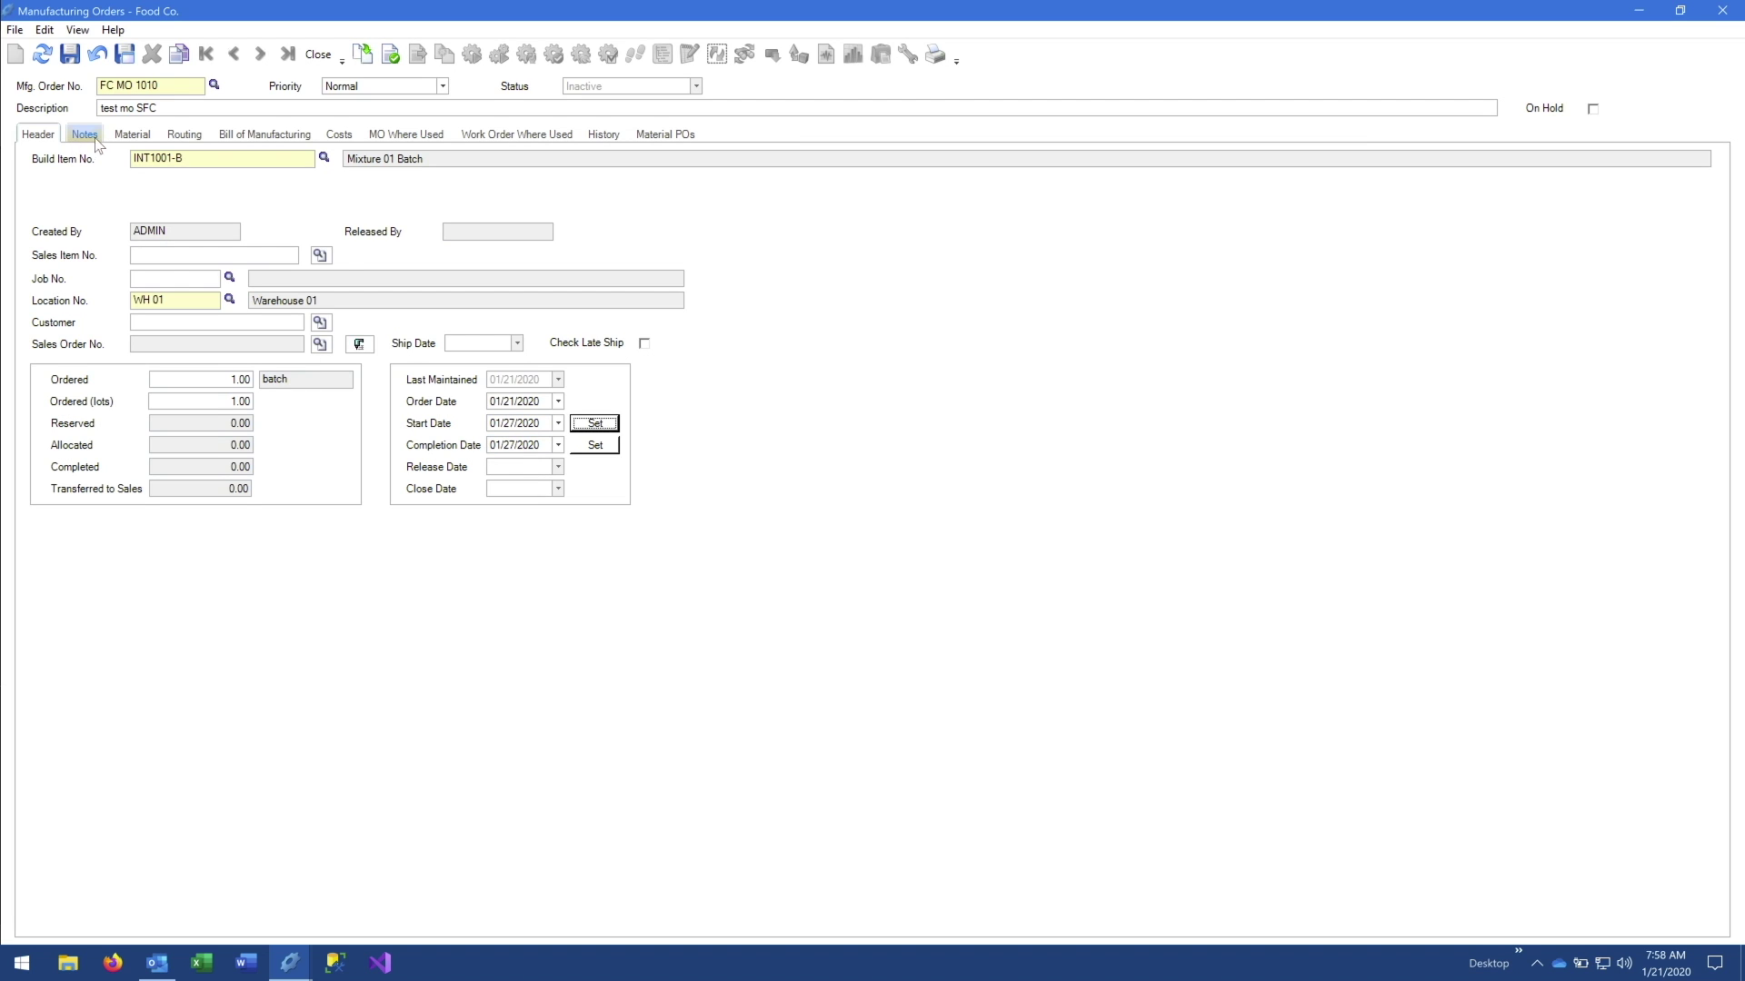
# Examine the order's material lines, narrowing the Lengths and Stocked Item Description columns, and check each line's operation assignment
pyautogui.click(131, 137)
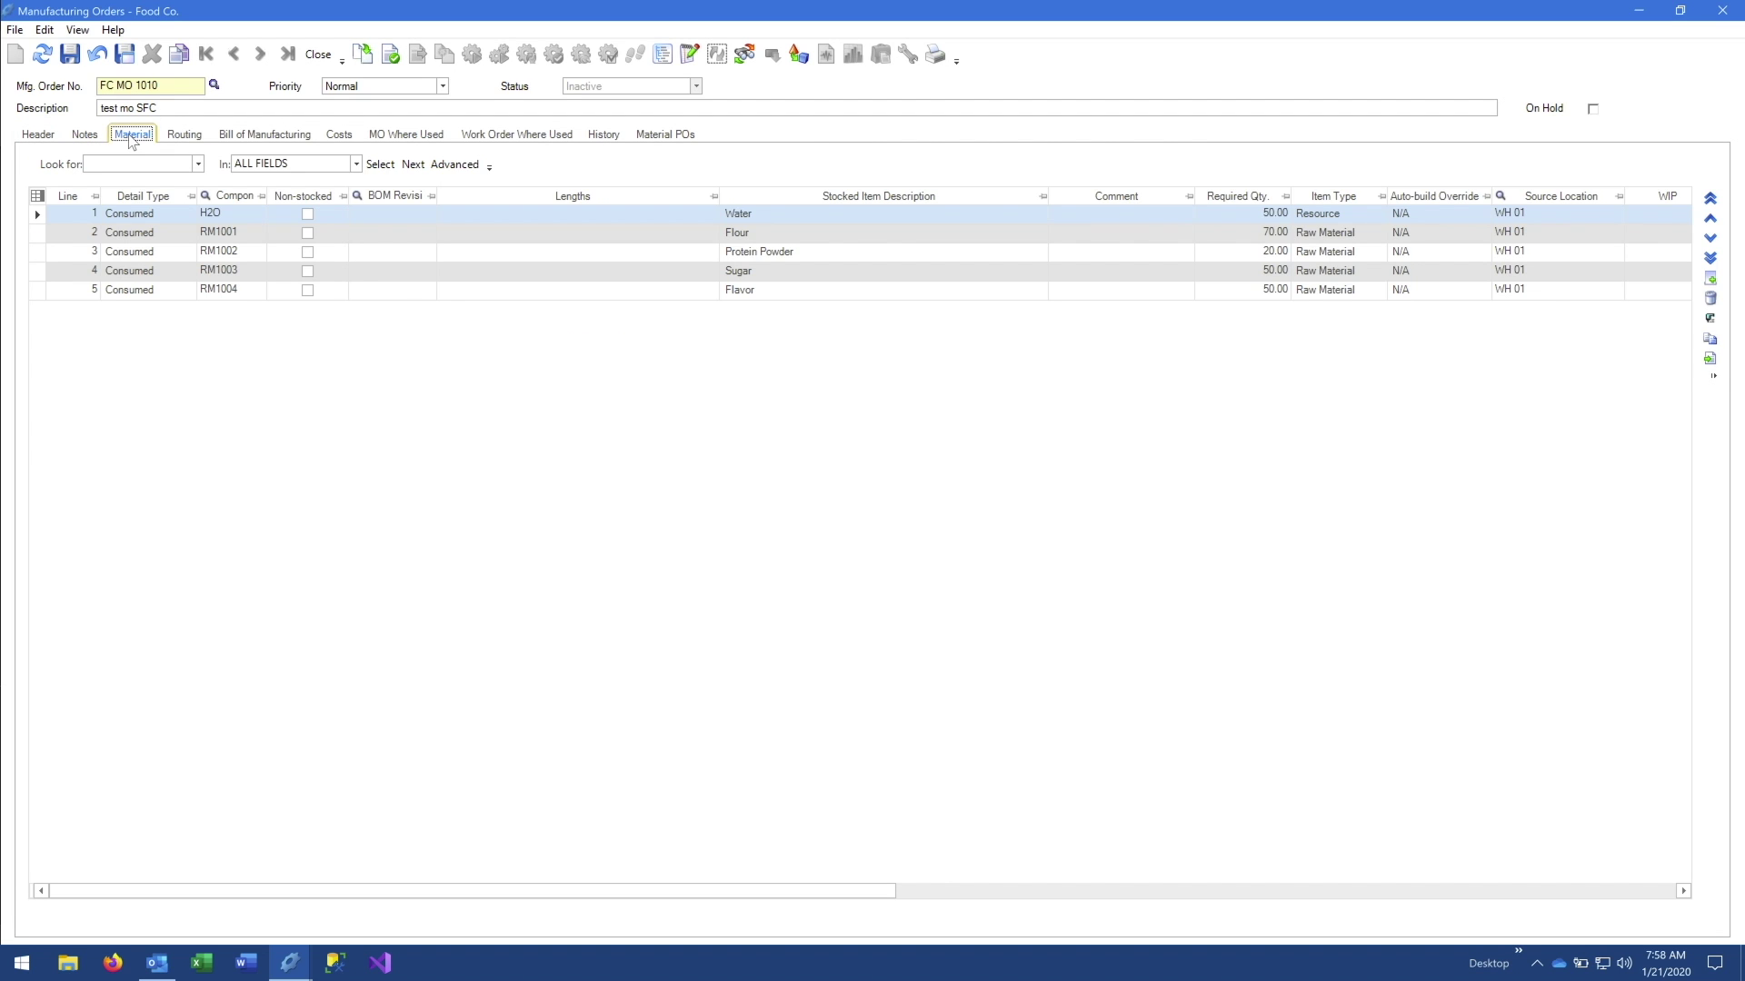
pyautogui.moveTo(720, 197); pyautogui.dragTo(628, 197)
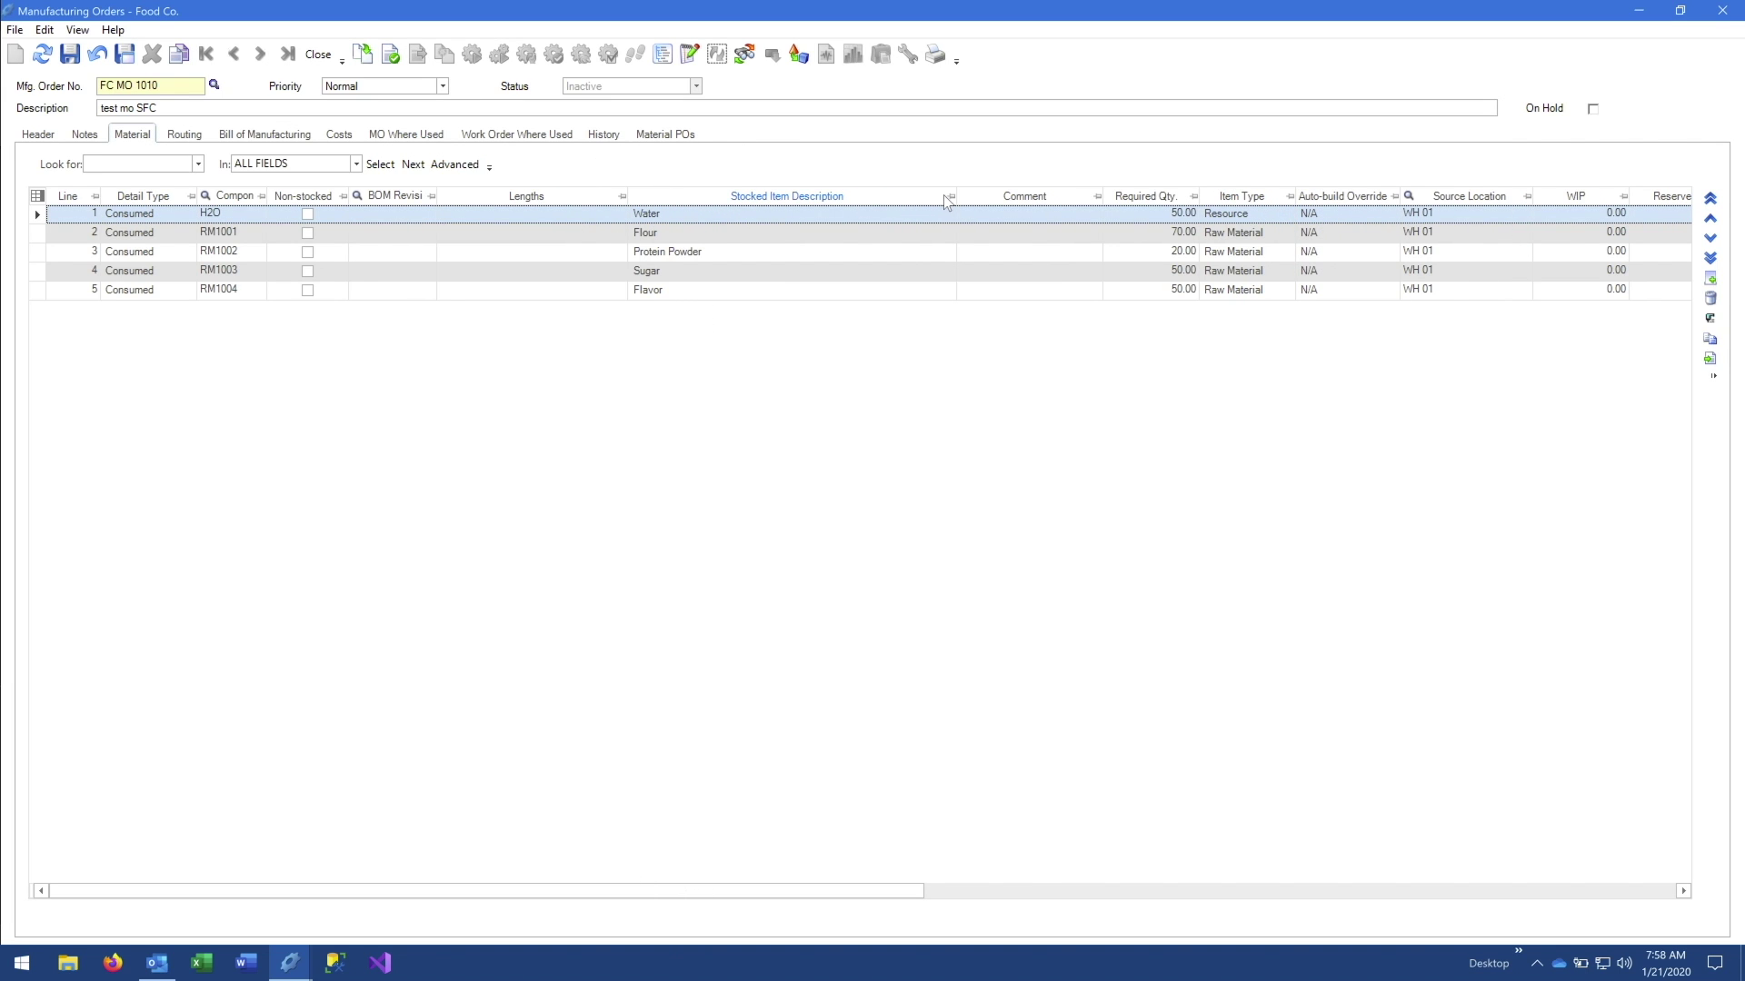
pyautogui.moveTo(955, 196); pyautogui.dragTo(888, 197)
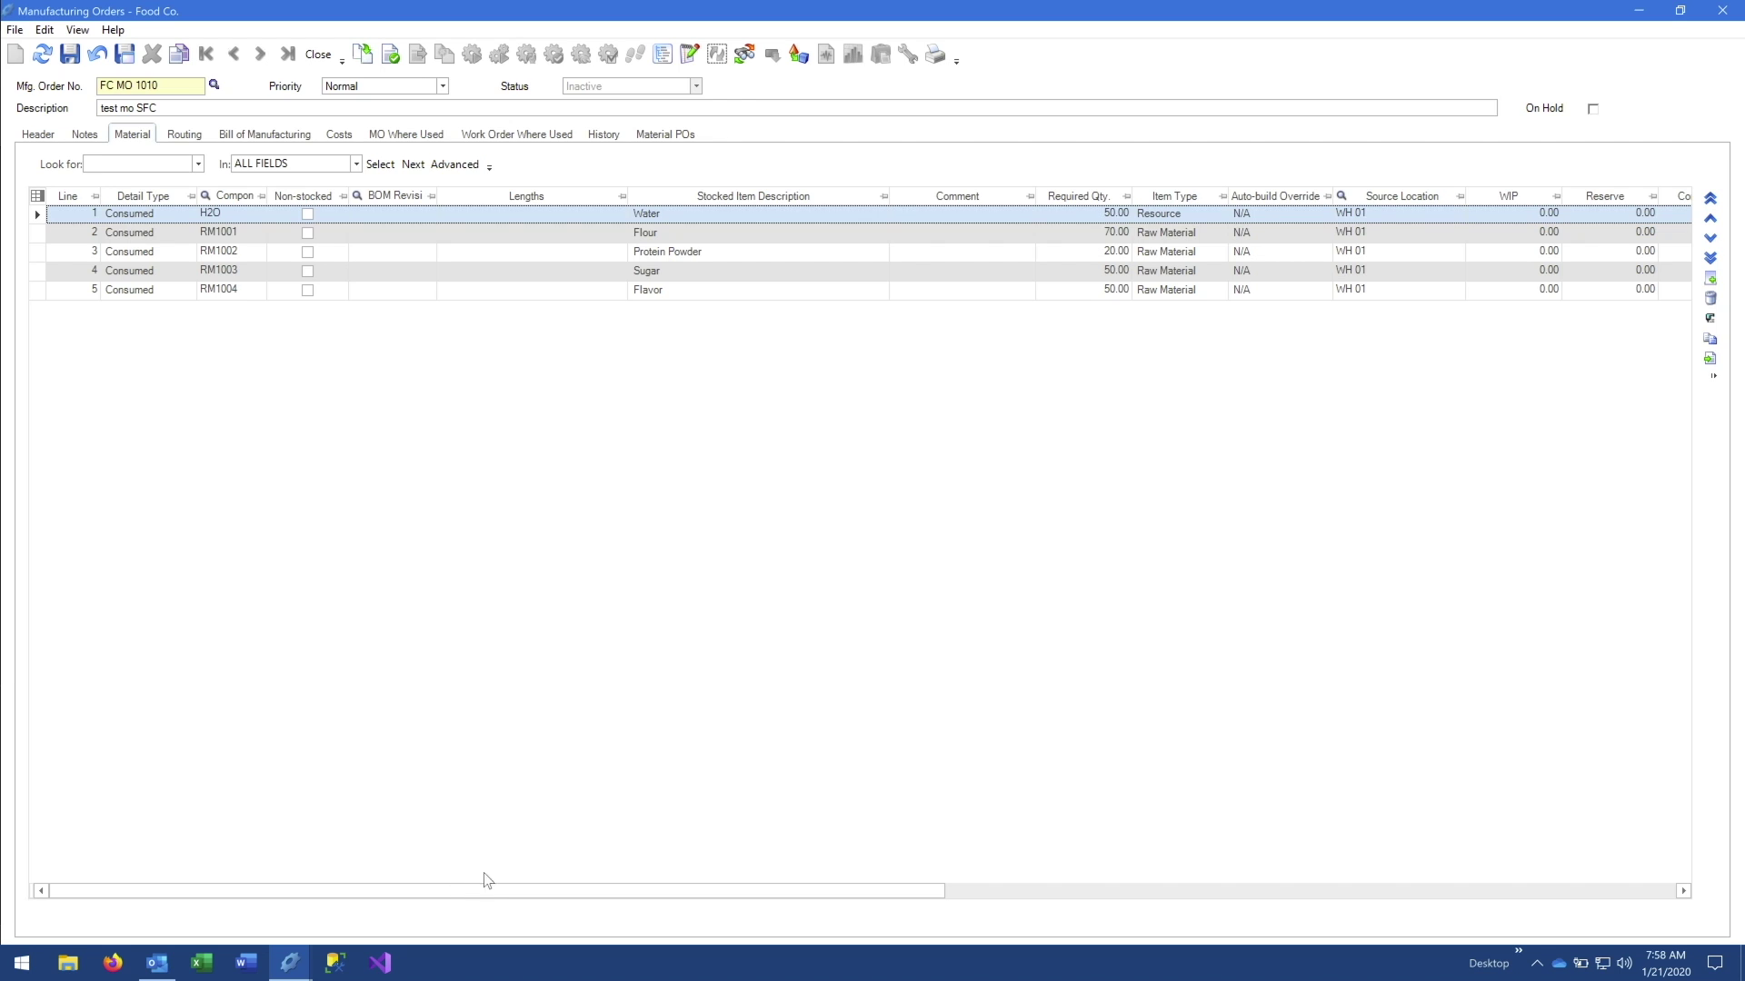
pyautogui.moveTo(513, 894); pyautogui.dragTo(1083, 891)
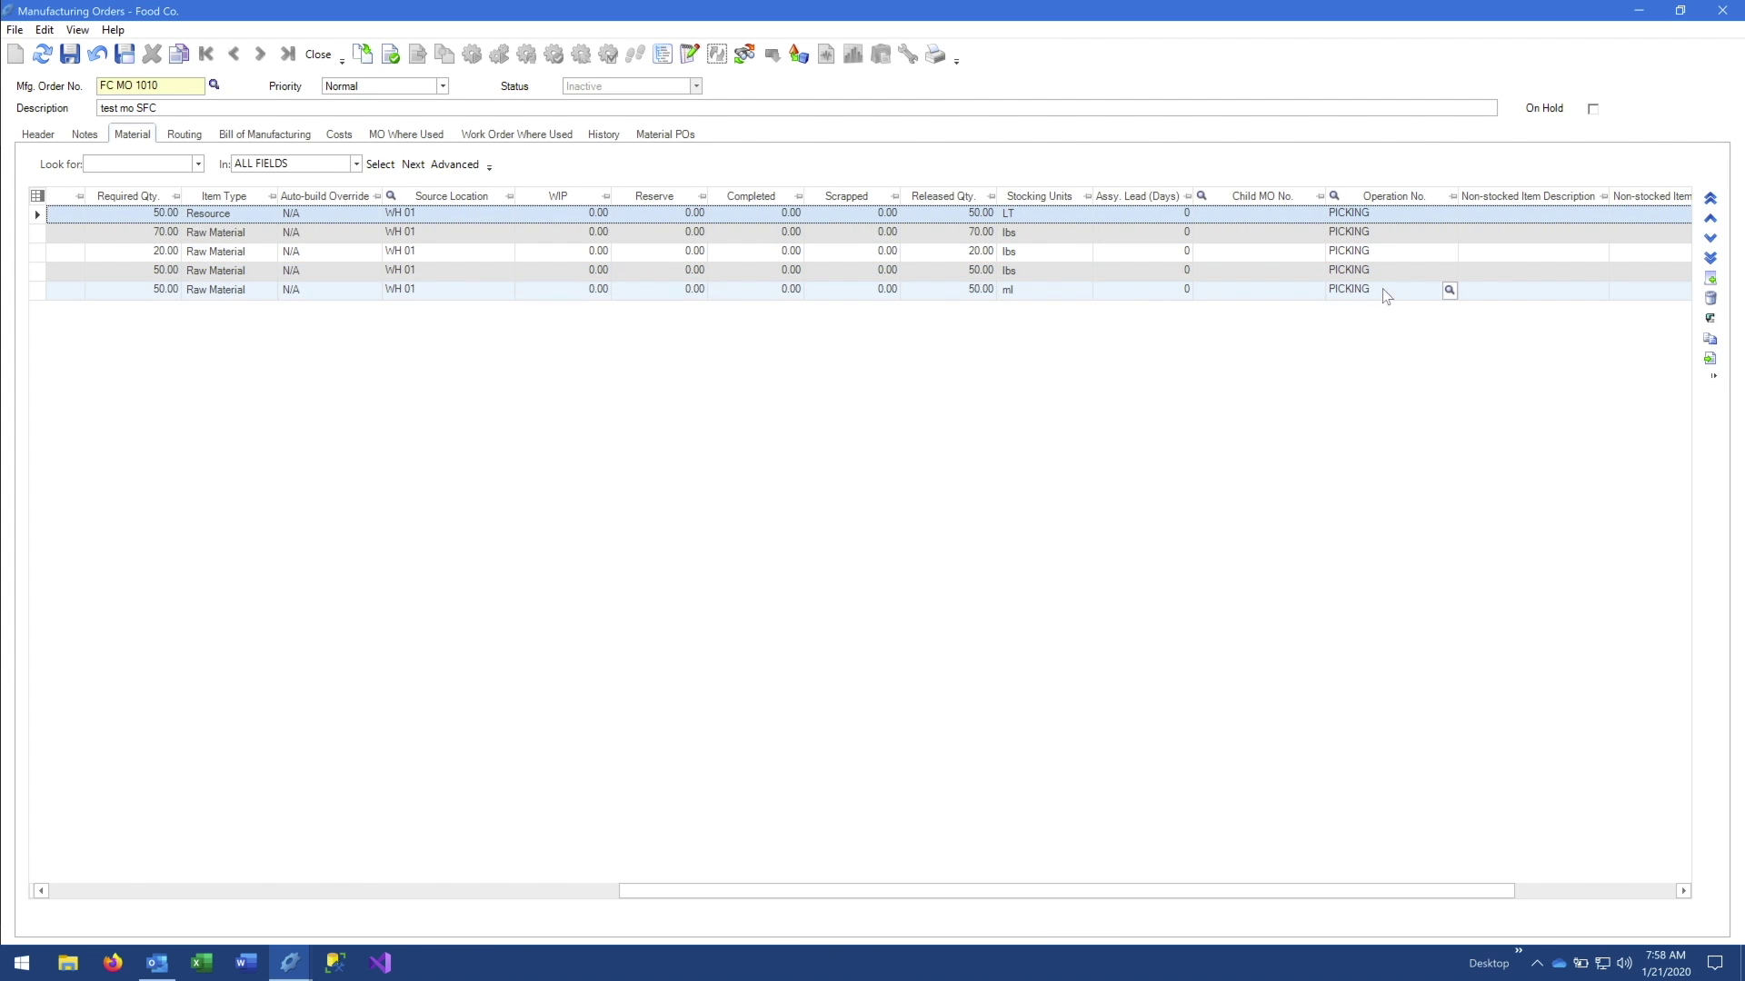
pyautogui.moveTo(1027, 899); pyautogui.dragTo(385, 899)
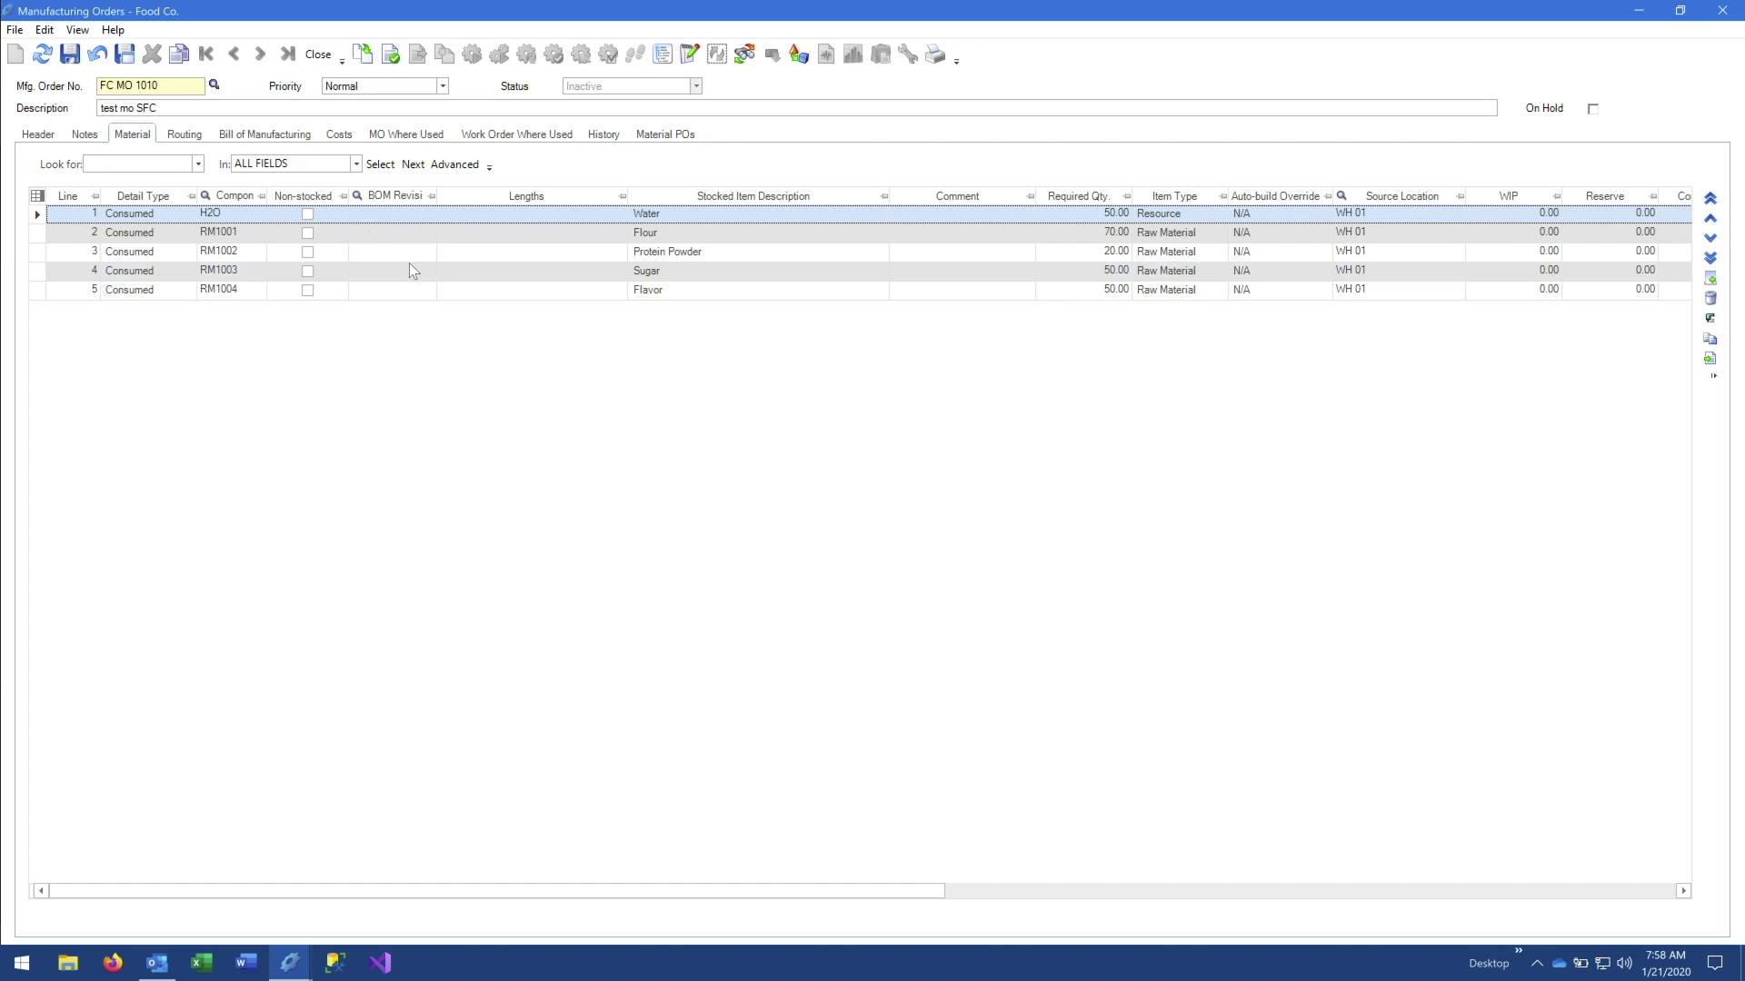
# Examine the order's routing and expand the PICKING and MIXING operations with their work centers in the bill of manufacturing
pyautogui.click(186, 136)
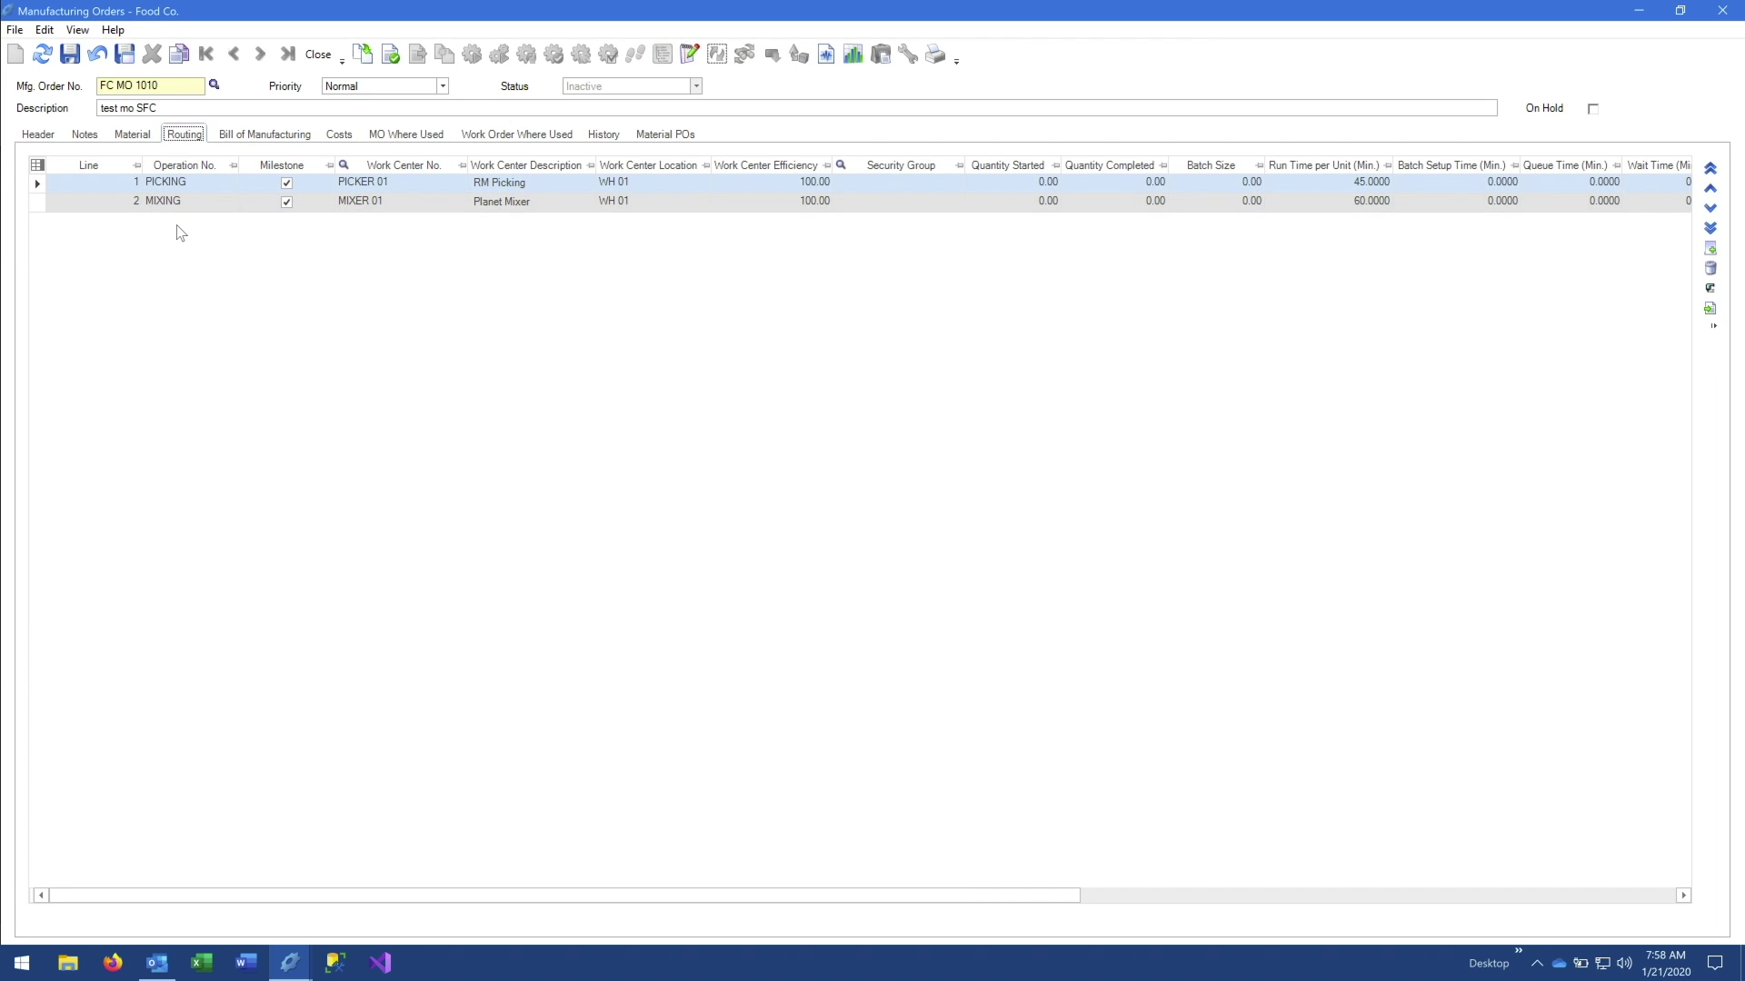
pyautogui.click(243, 136)
pyautogui.click(59, 180)
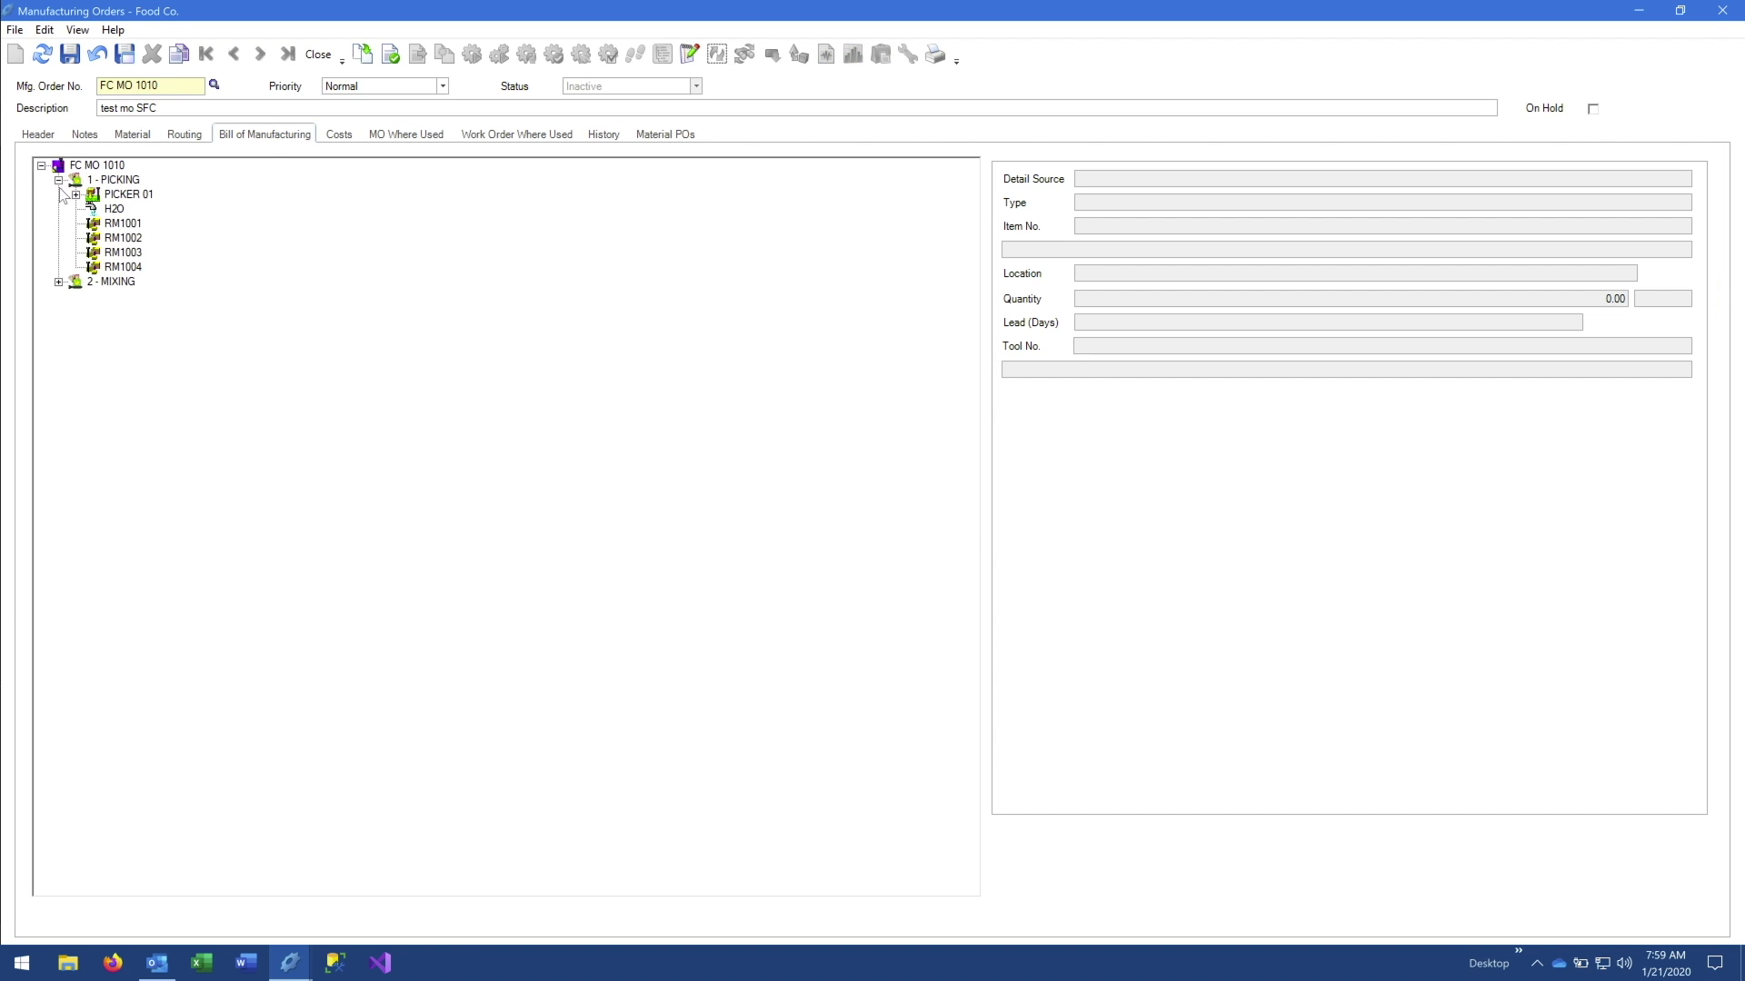
pyautogui.click(76, 194)
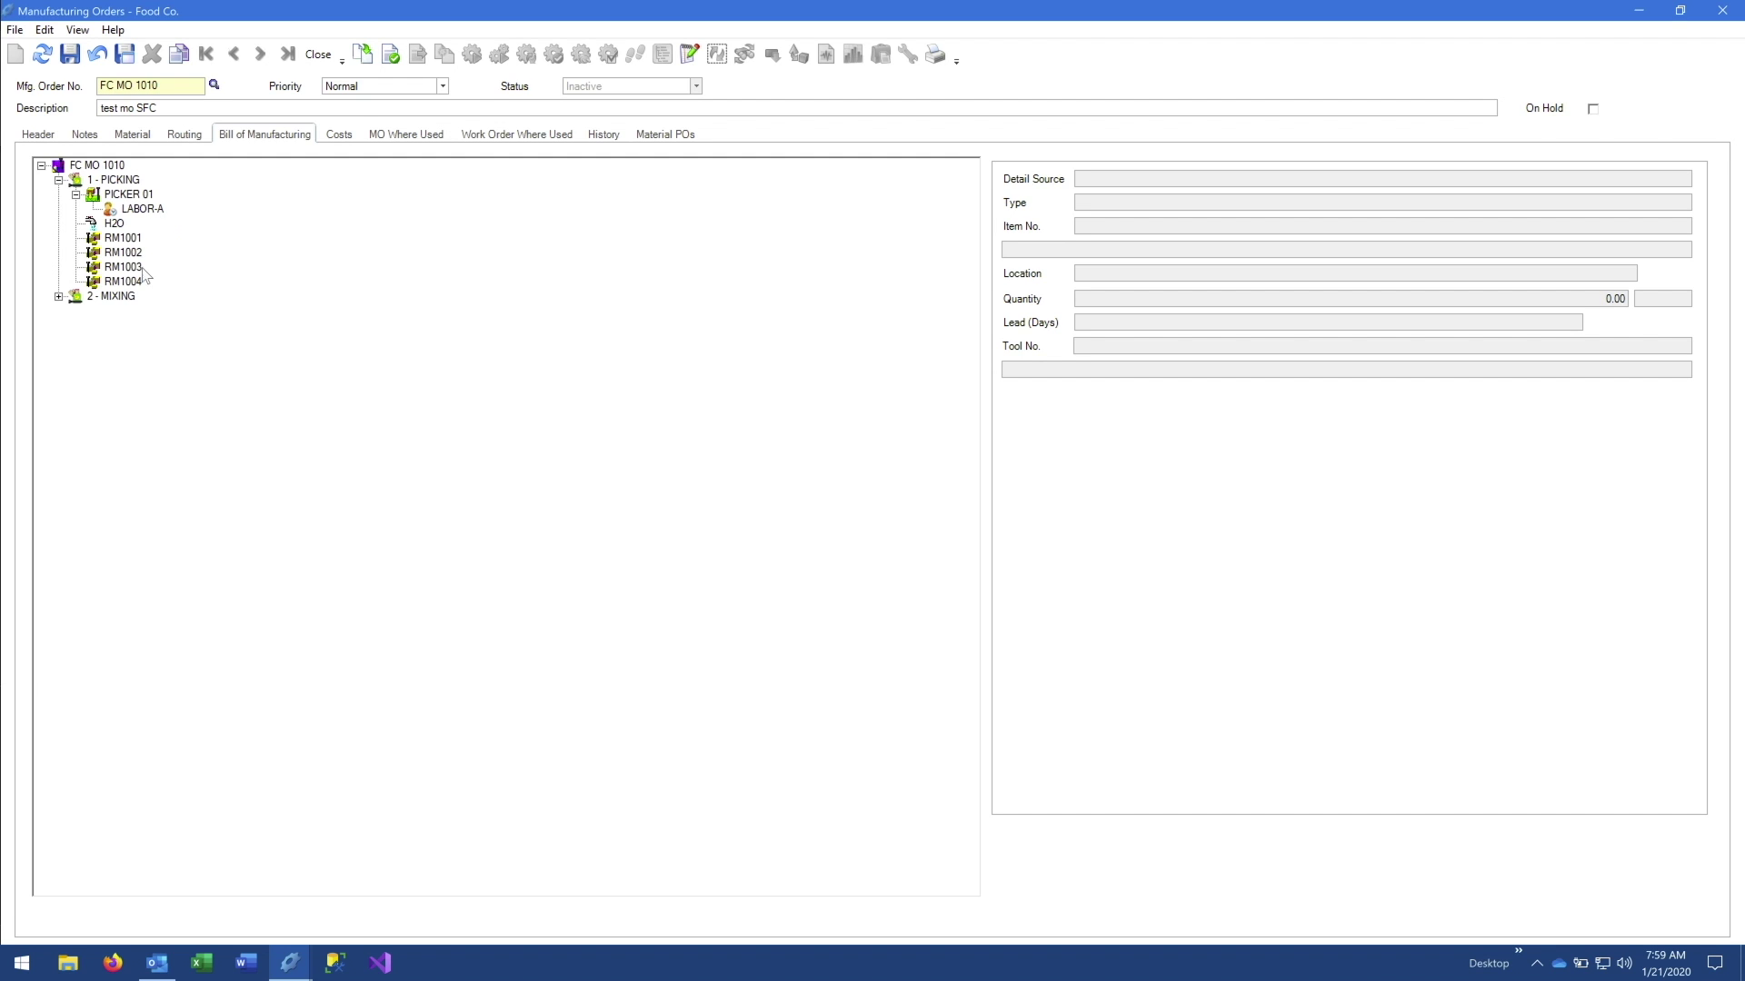
pyautogui.click(58, 296)
pyautogui.click(75, 311)
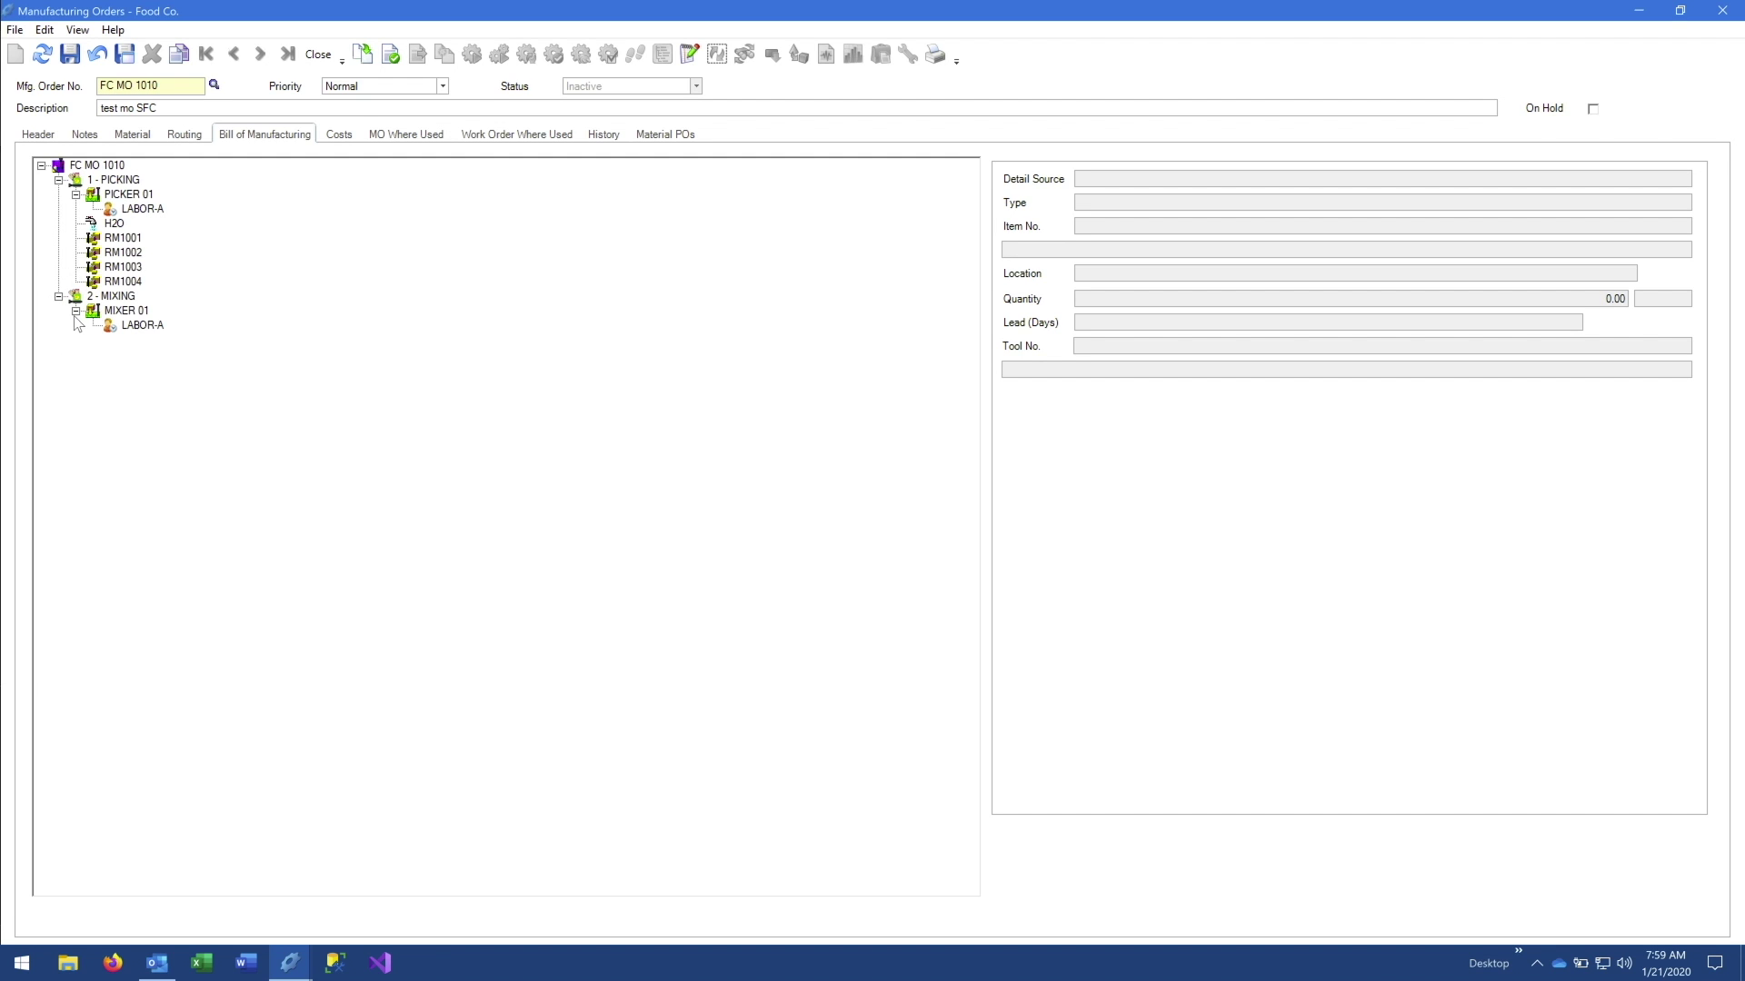
# Save the "test mo SFC" manufacturing order and release it
pyautogui.click(39, 138)
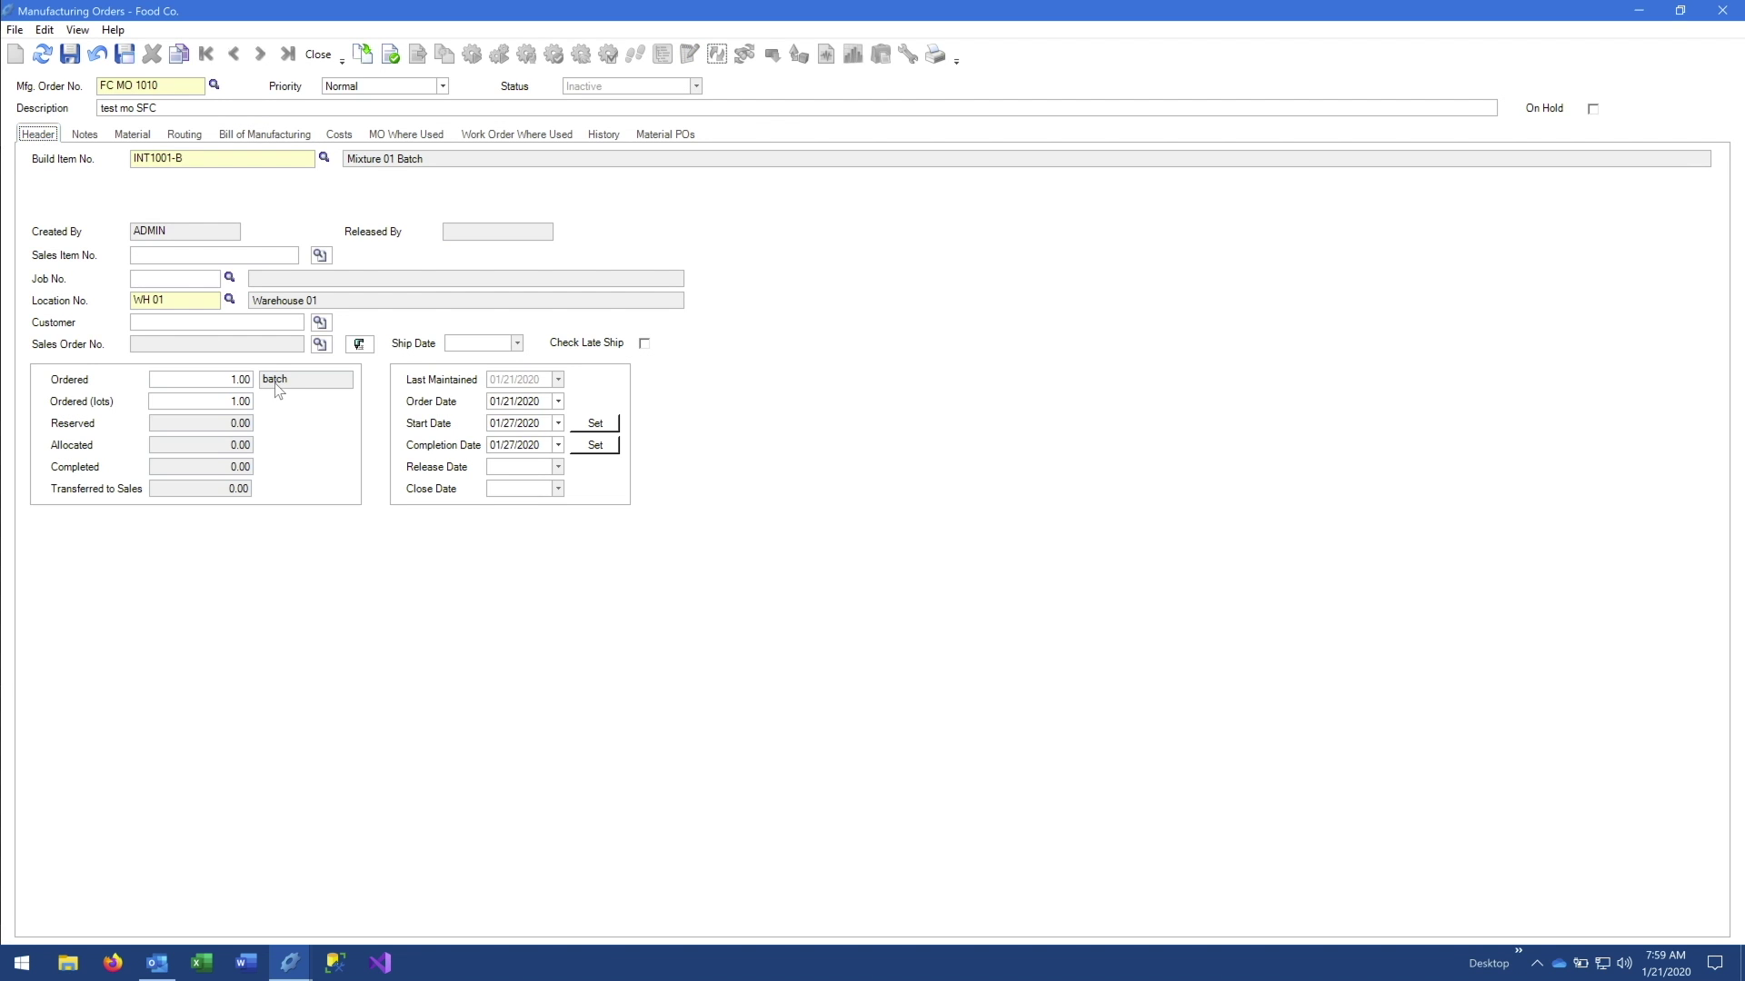
pyautogui.click(70, 55)
pyautogui.click(392, 55)
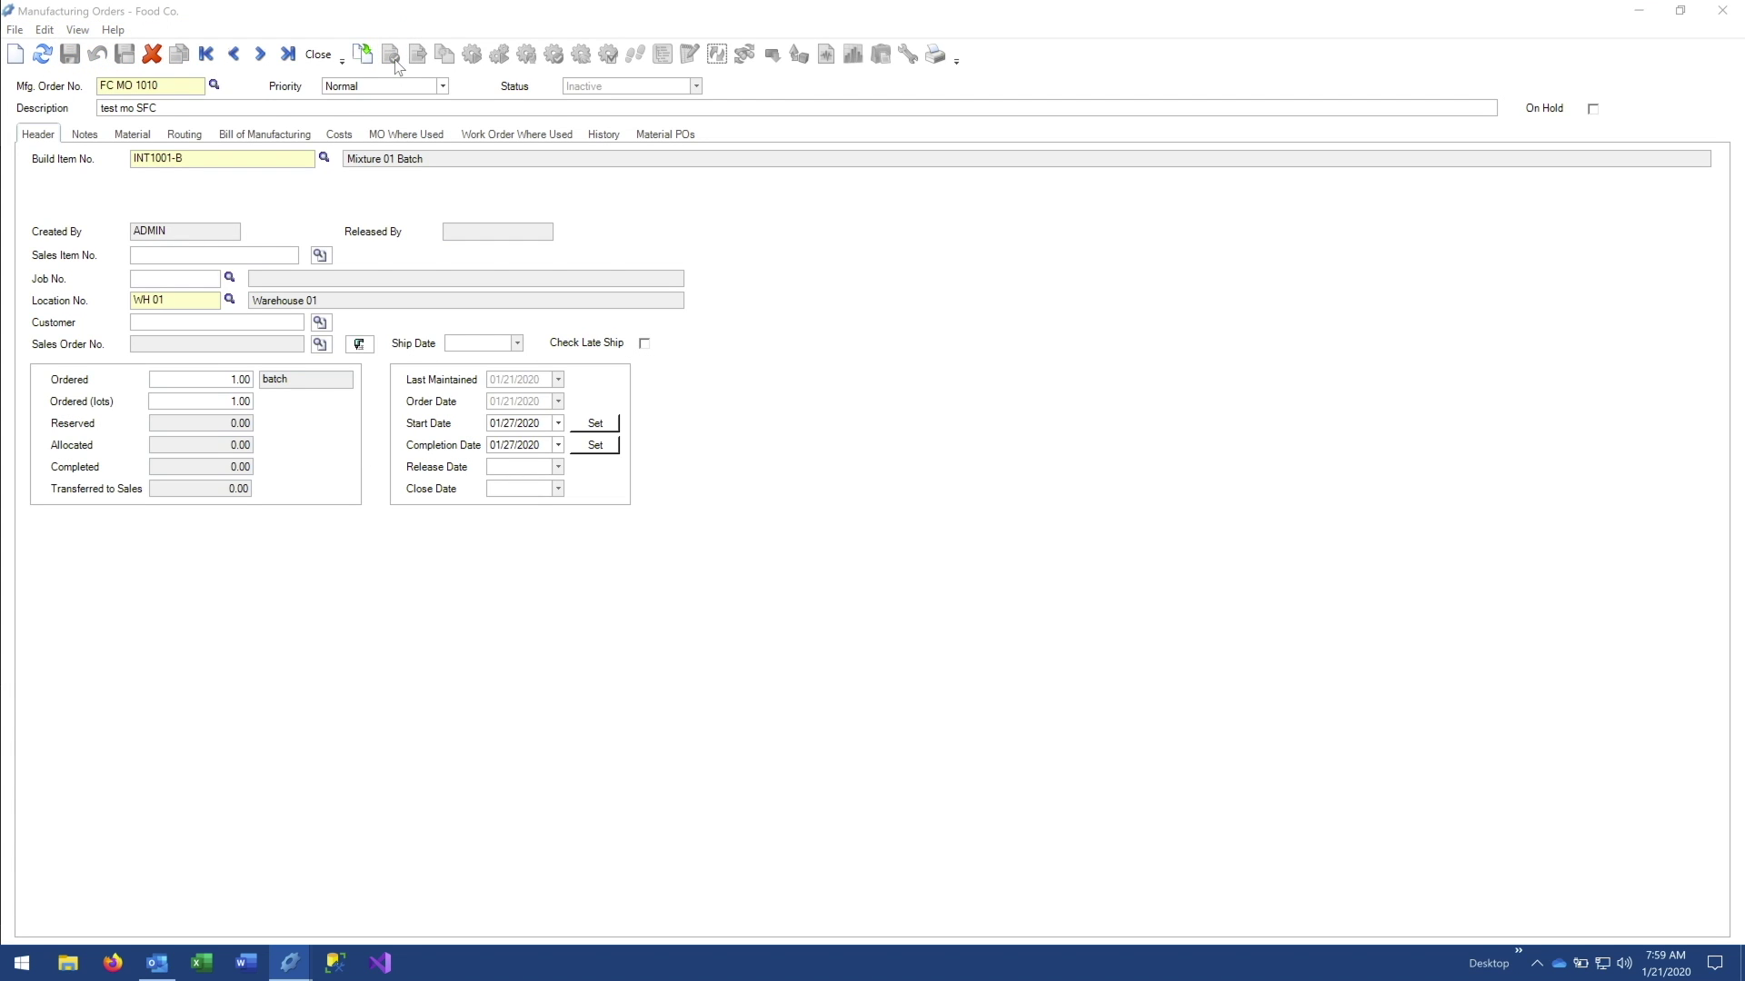
pyautogui.click(946, 542)
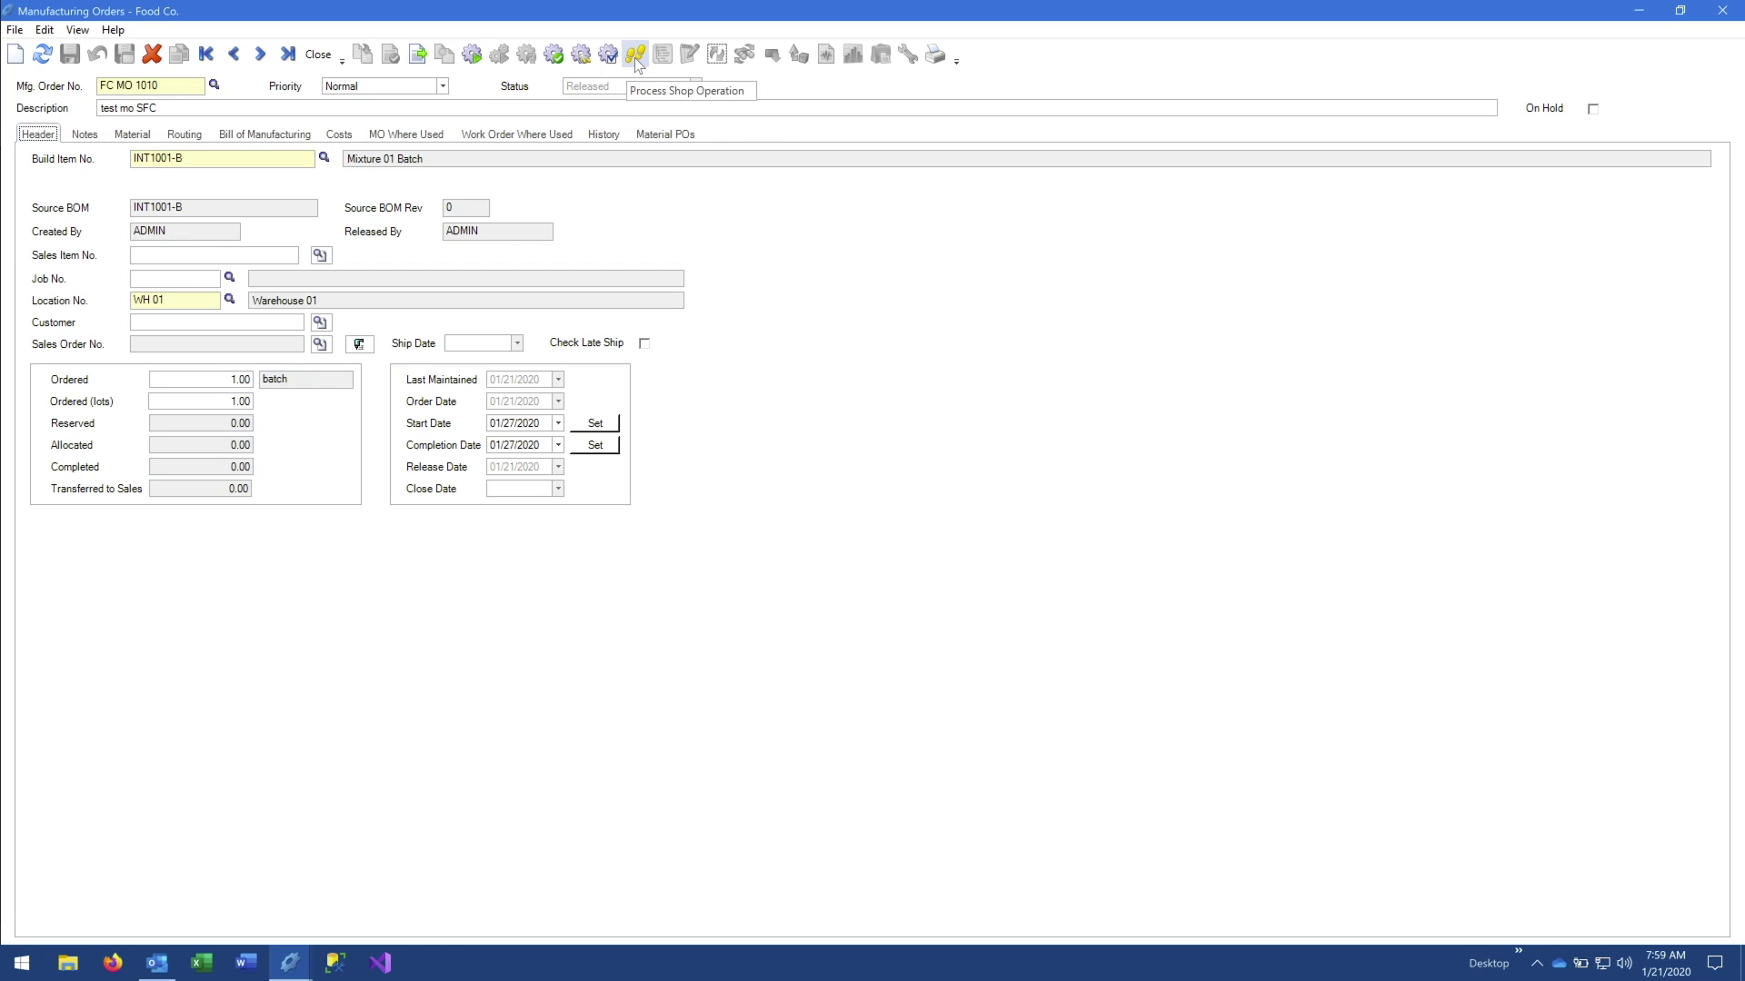
# Open shop operation processing for the order and examine the entry fields of every transaction type, ending with Start selected
pyautogui.click(635, 58)
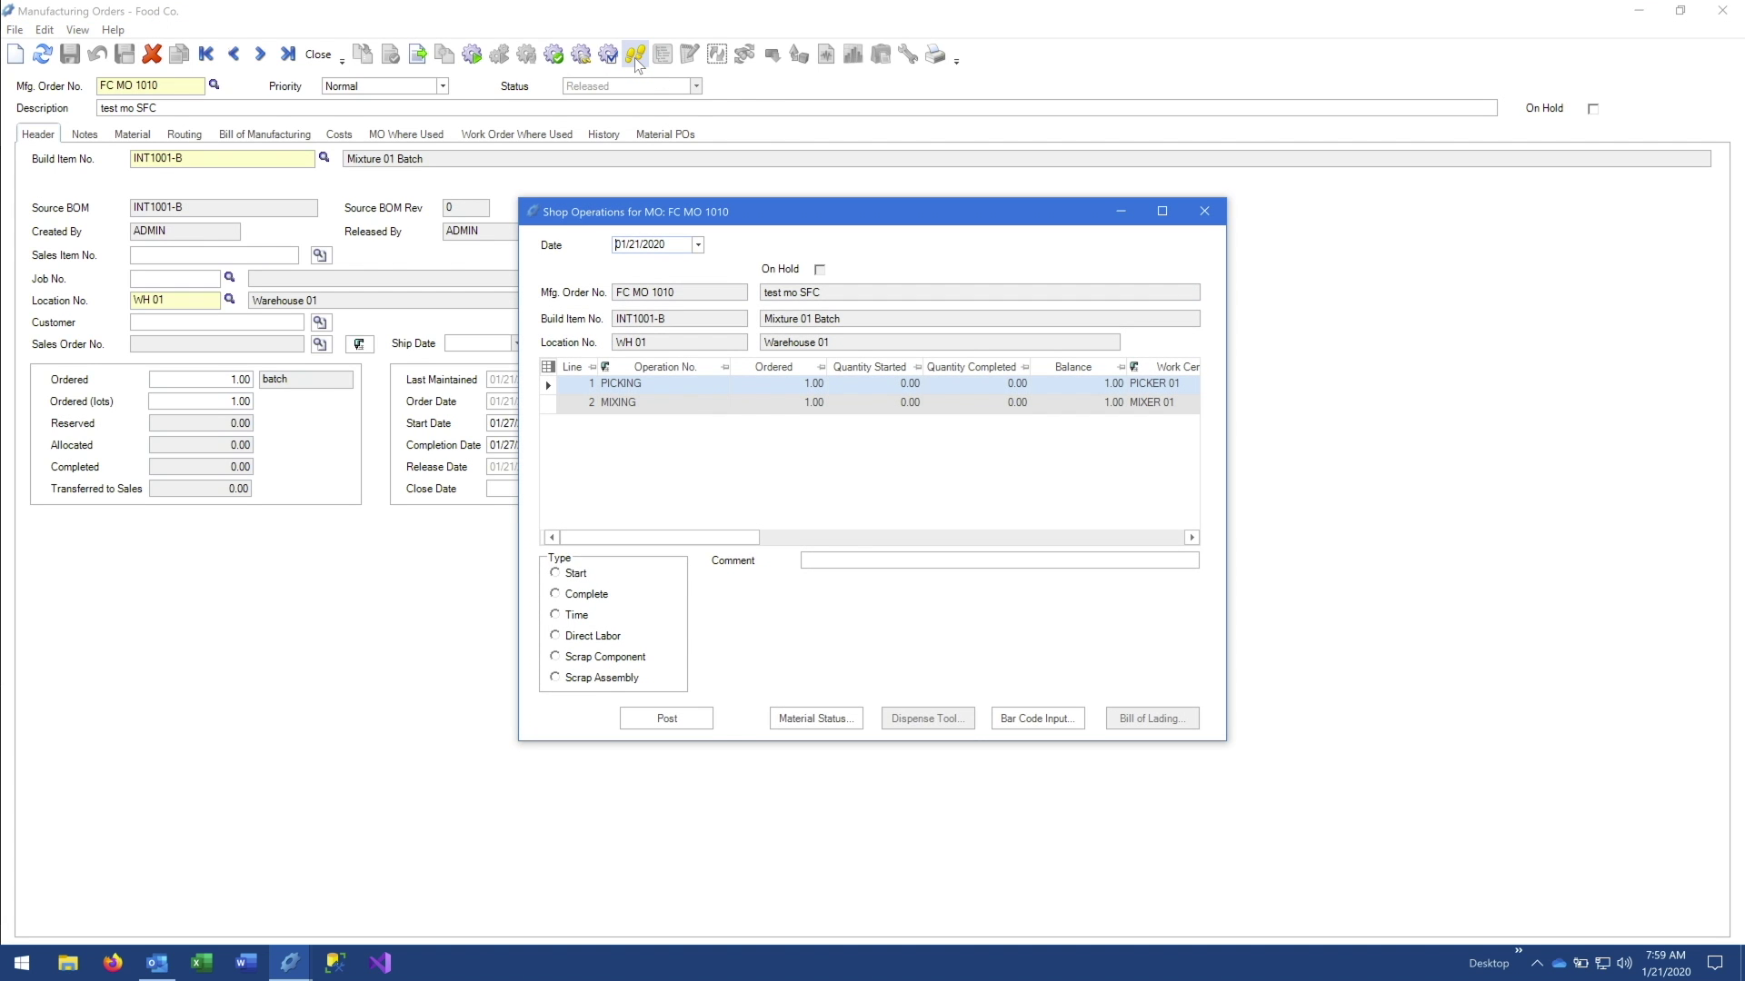
pyautogui.click(564, 578)
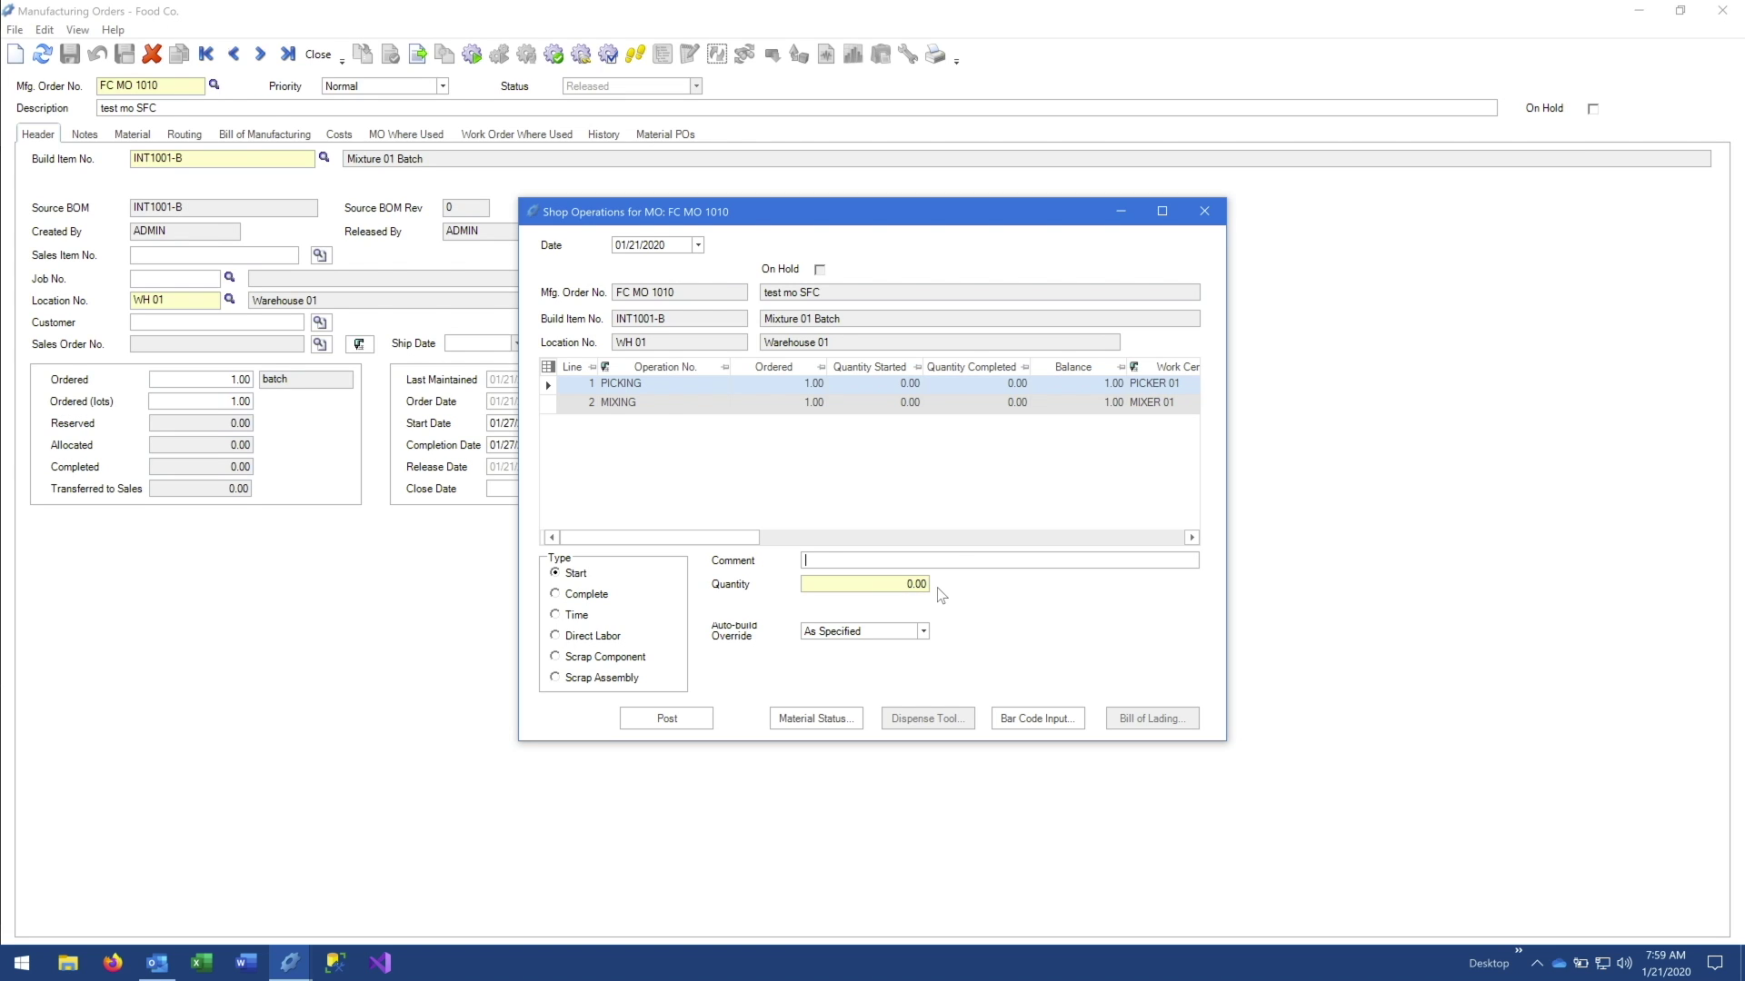
pyautogui.click(556, 595)
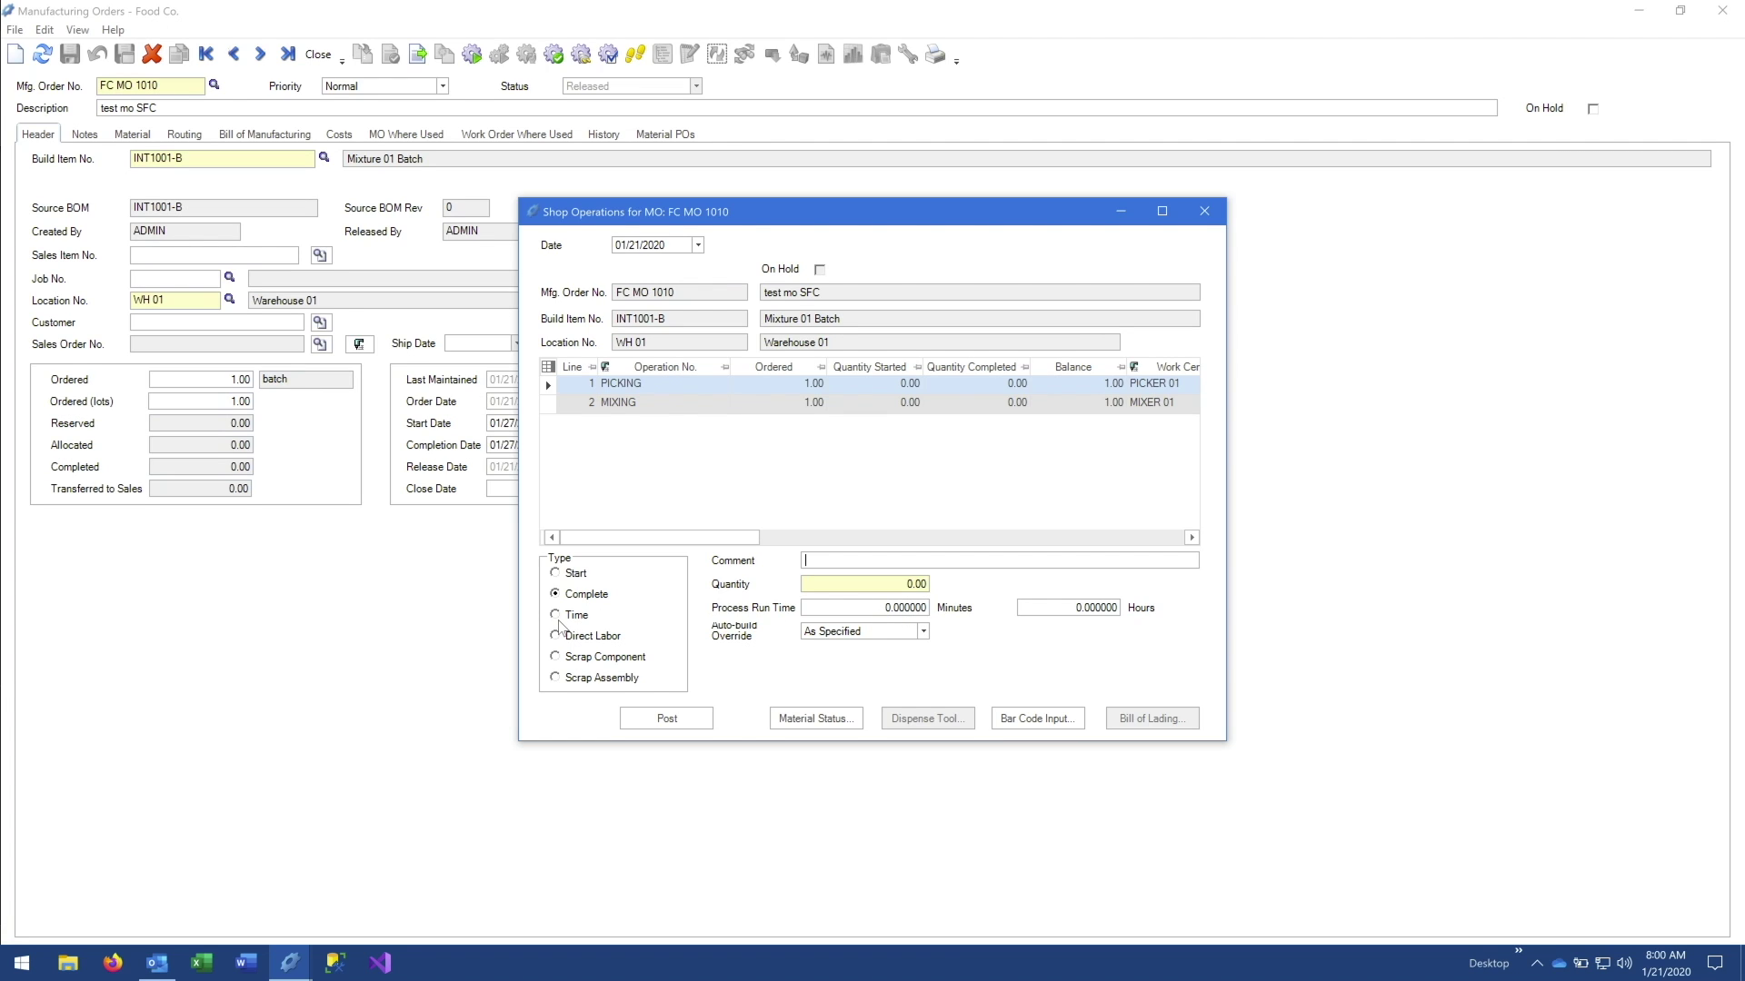
pyautogui.click(555, 616)
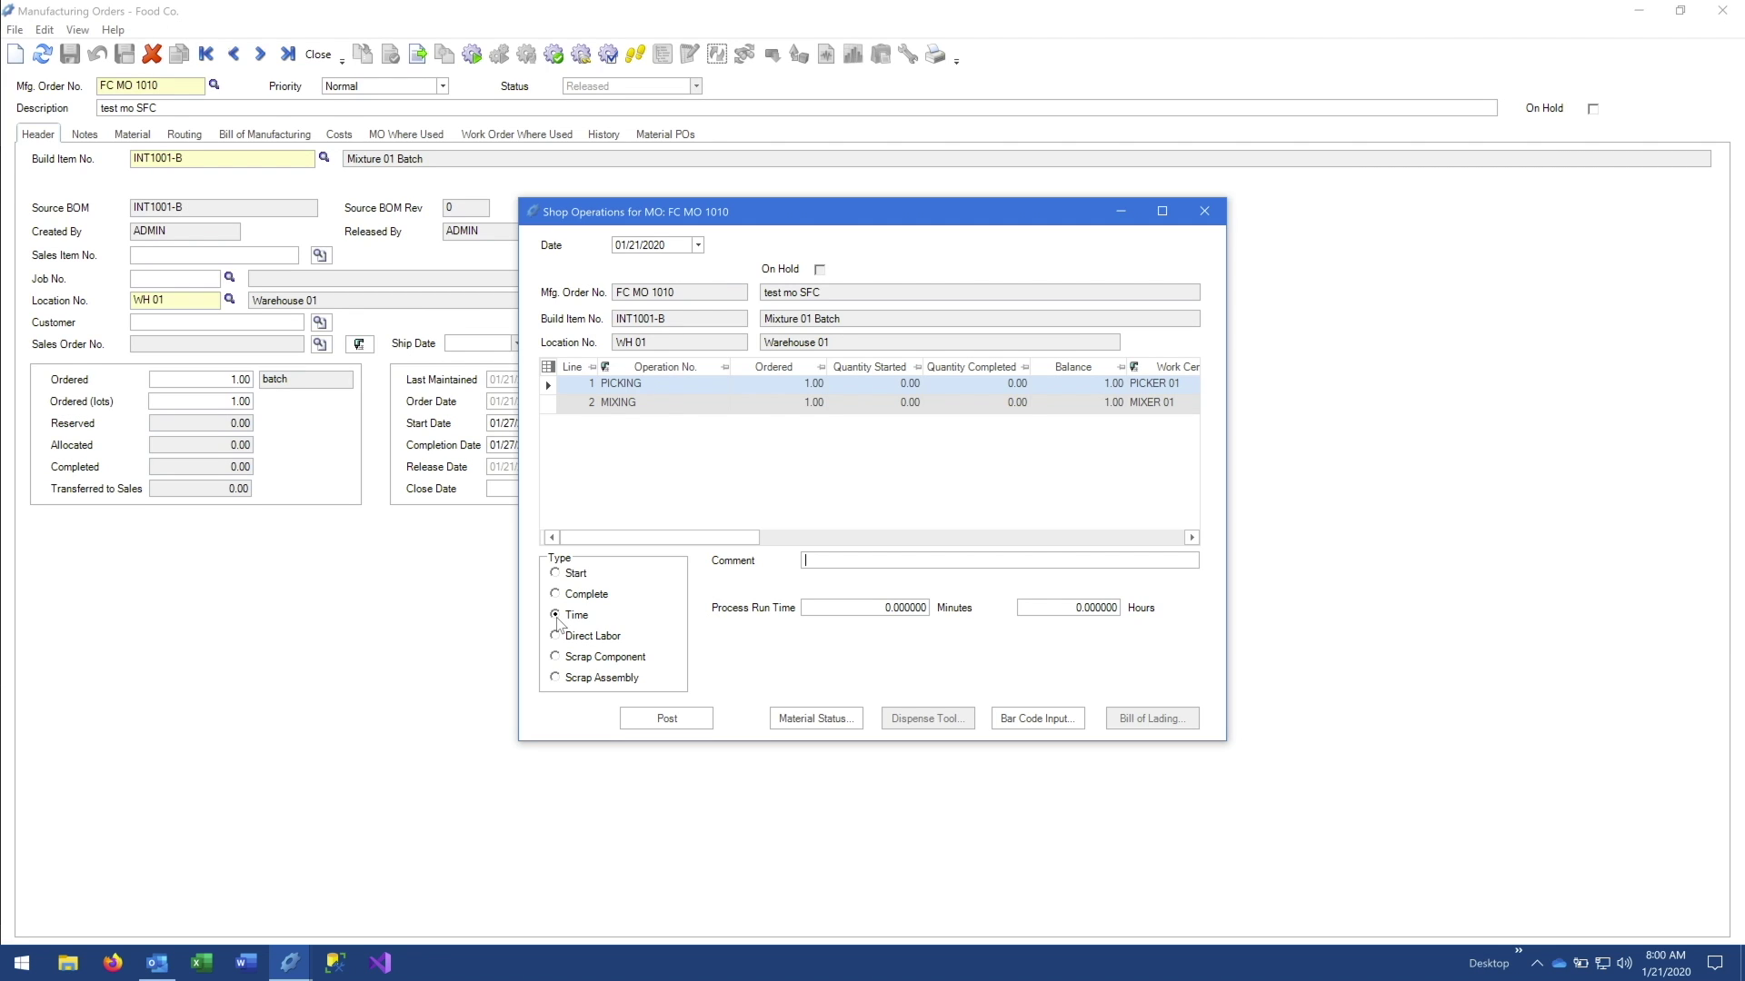
pyautogui.click(555, 636)
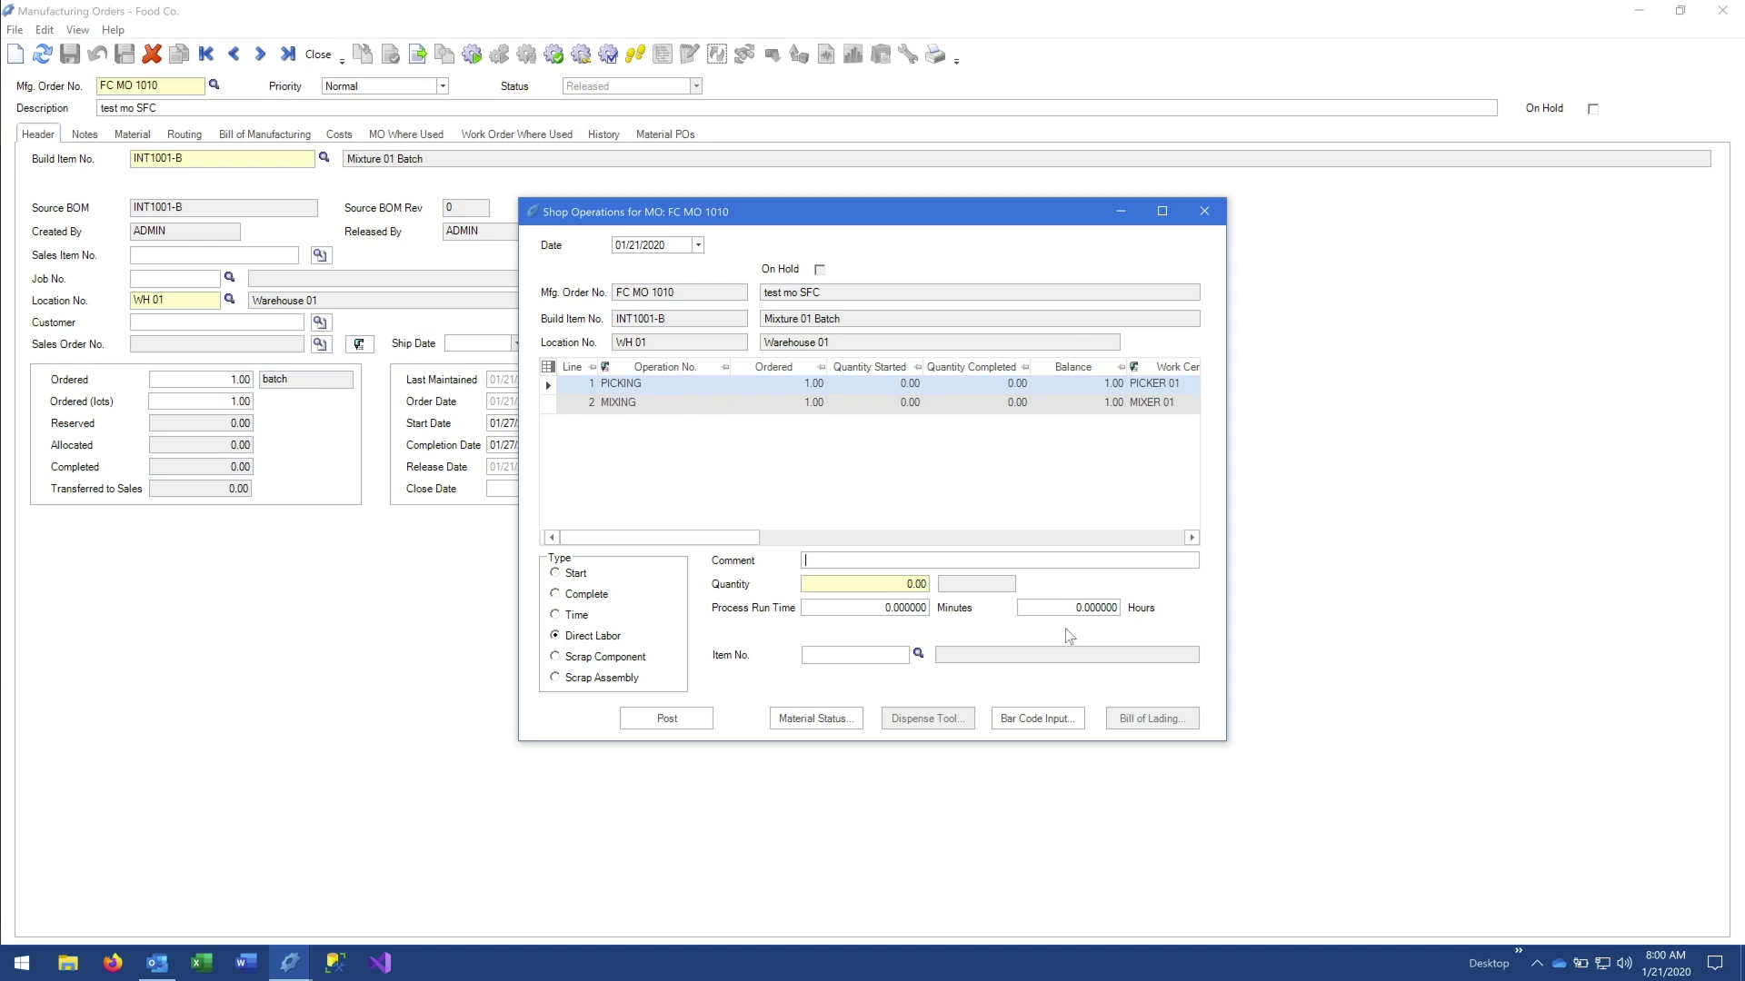
pyautogui.click(556, 659)
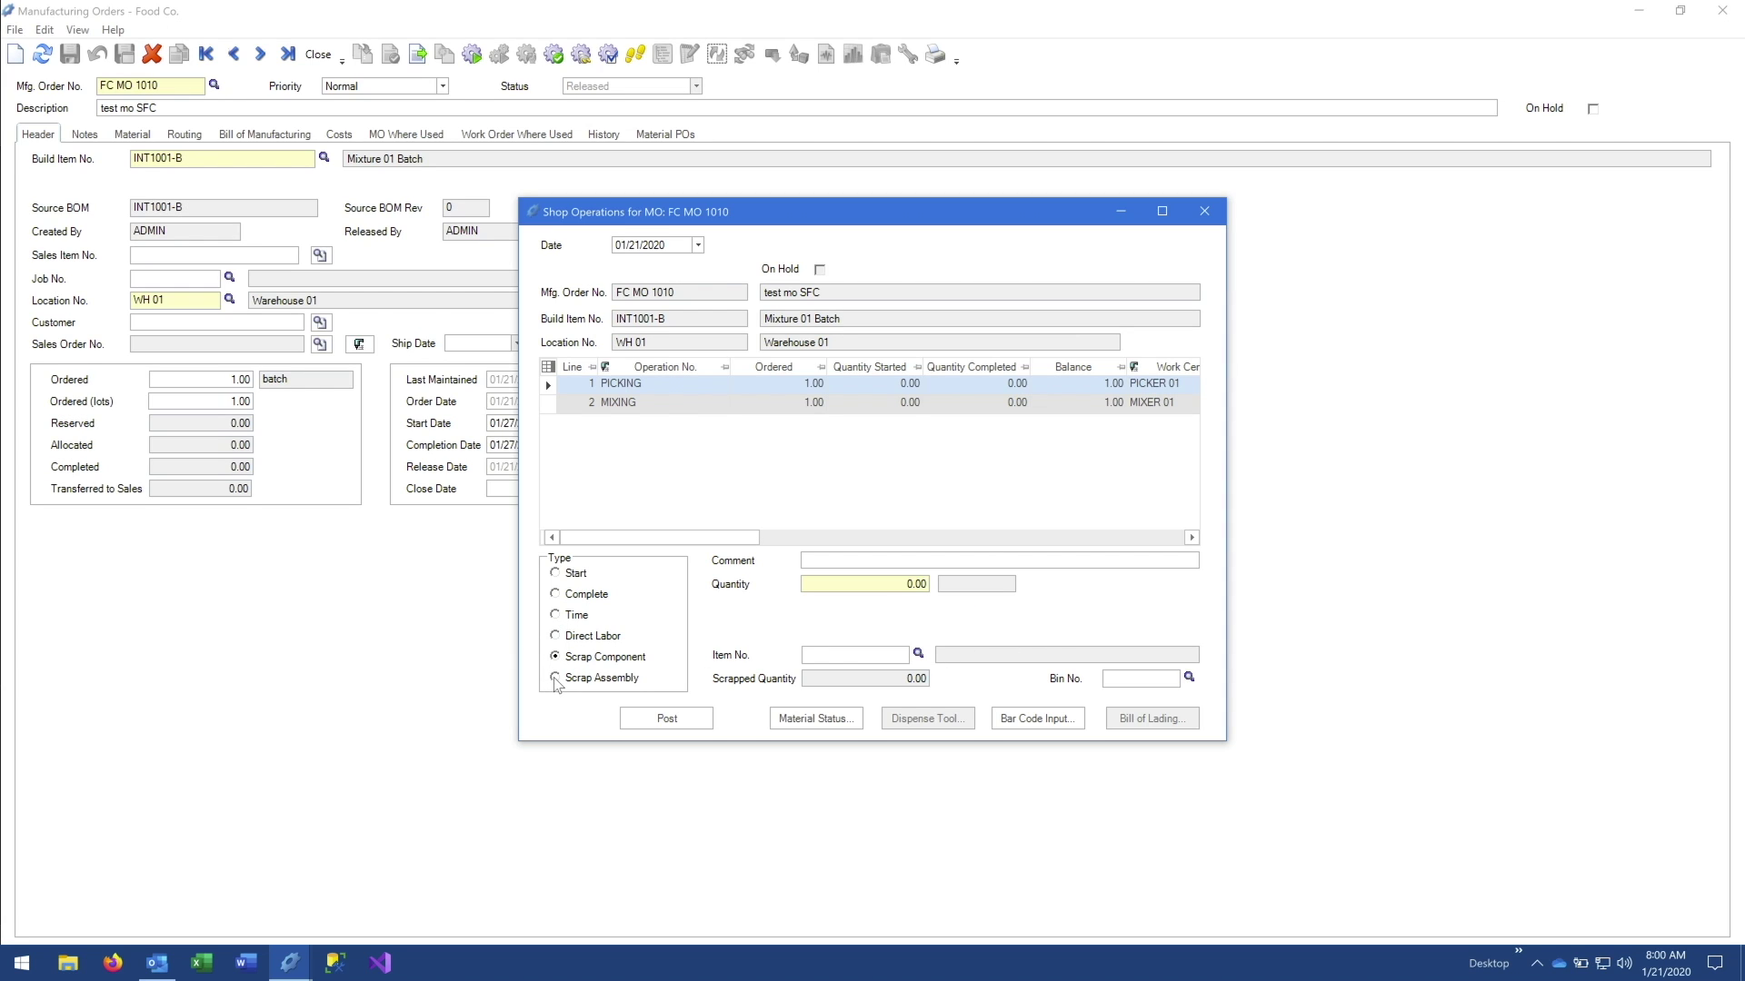
pyautogui.click(555, 679)
pyautogui.click(555, 574)
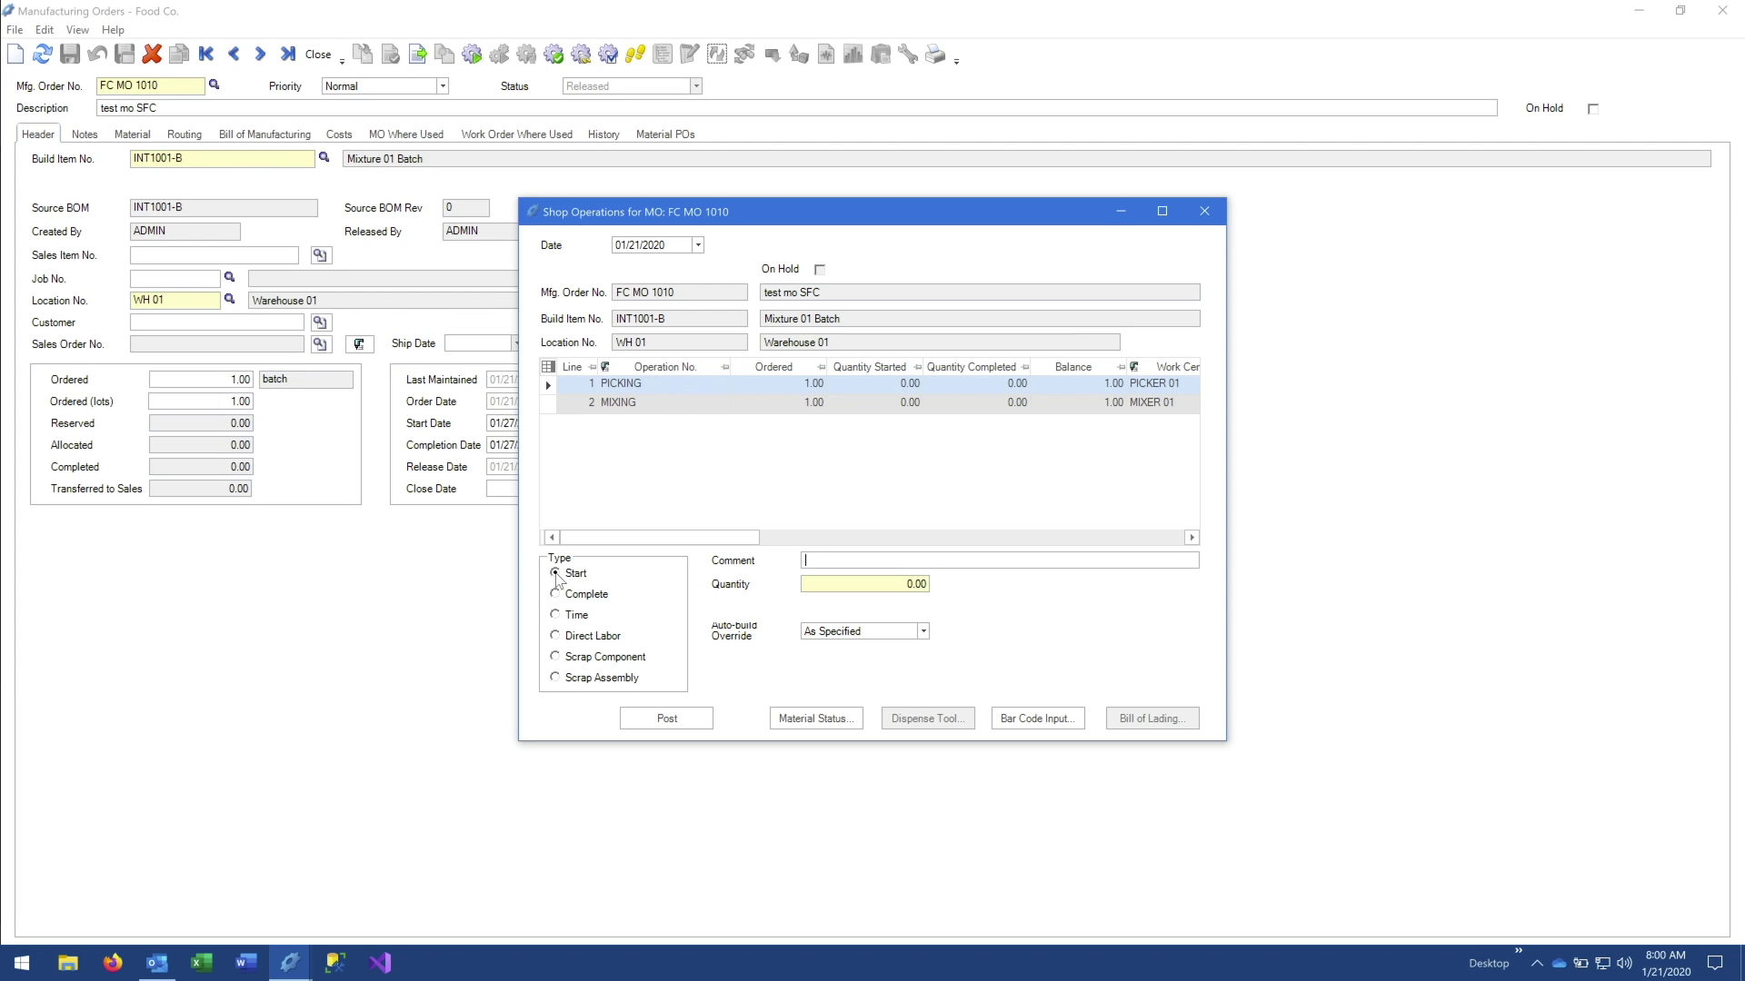